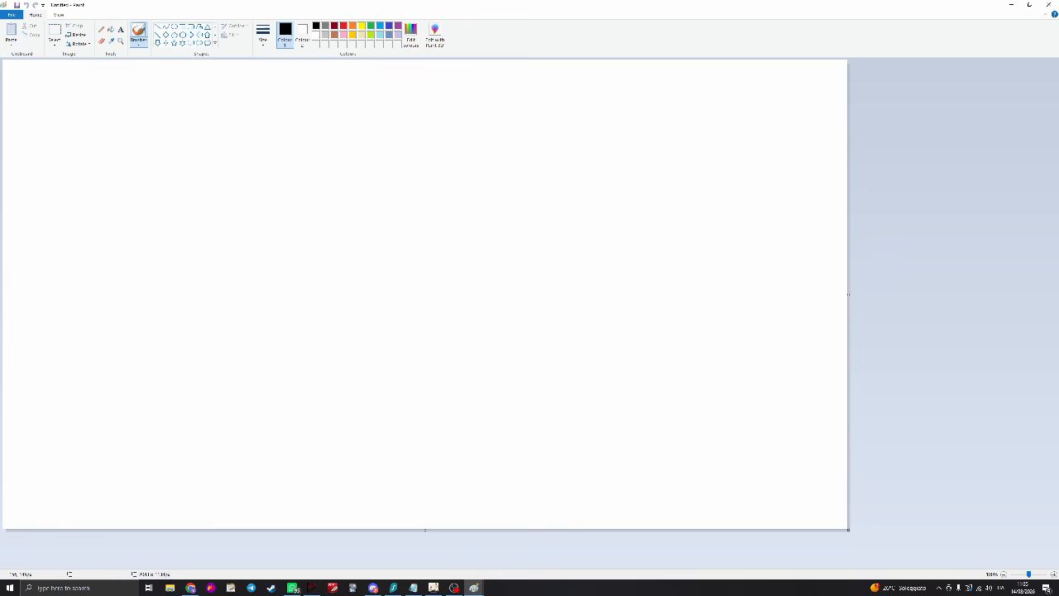
Sketch in black an inductor coil with lead wires, ending in a round input terminal labelled IN
{"action": "mouse_move", "coordinate": [77, 121]}
{"action": "left_mouse_down"}
{"action": "mouse_move", "coordinate": [149, 134]}
{"action": "mouse_move", "coordinate": [270, 122]}
{"action": "left_mouse_up"}
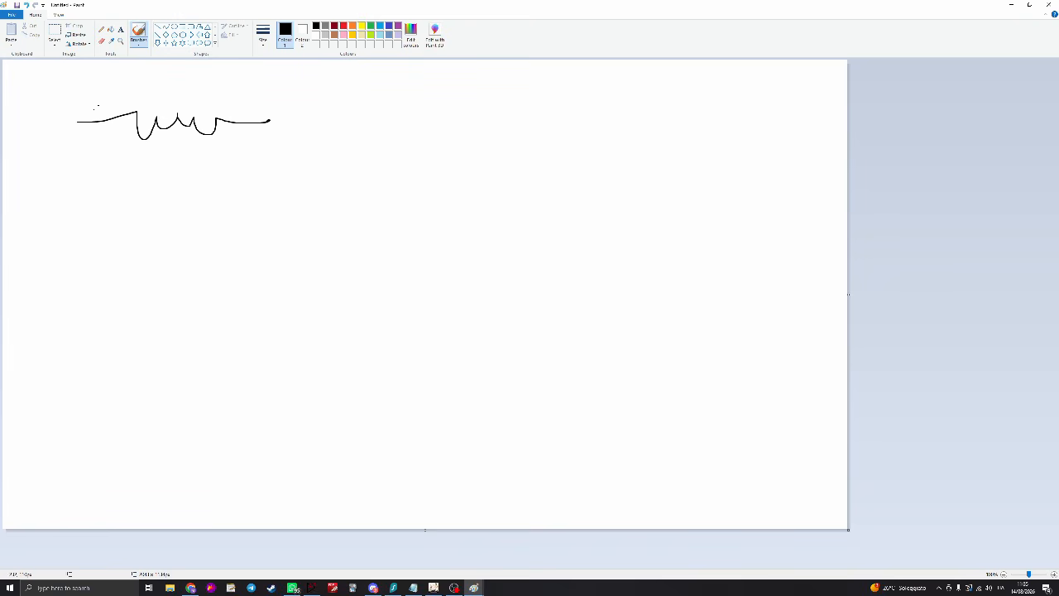
{"action": "mouse_move", "coordinate": [69, 118]}
{"action": "left_mouse_down"}
{"action": "mouse_move", "coordinate": [66, 136]}
{"action": "mouse_move", "coordinate": [72, 124]}
{"action": "left_mouse_up"}
{"action": "mouse_move", "coordinate": [69, 86]}
{"action": "left_mouse_down"}
{"action": "mouse_move", "coordinate": [85, 101]}
{"action": "mouse_move", "coordinate": [95, 88]}
{"action": "left_mouse_up"}
Complete the circuit sketch with a diode, an output capacitor, an input capacitor, an open switch and a bottom return line
{"action": "mouse_move", "coordinate": [266, 121]}
{"action": "left_mouse_down"}
{"action": "mouse_move", "coordinate": [282, 170]}
{"action": "mouse_move", "coordinate": [263, 219]}
{"action": "mouse_move", "coordinate": [312, 128]}
{"action": "left_mouse_up"}
{"action": "mouse_move", "coordinate": [317, 118]}
{"action": "left_mouse_down"}
{"action": "mouse_move", "coordinate": [317, 146]}
{"action": "mouse_move", "coordinate": [344, 144]}
{"action": "left_mouse_up"}
{"action": "left_click_drag", "start_coordinate": [355, 133], "coordinate": [390, 175]}
{"action": "mouse_move", "coordinate": [372, 182]}
{"action": "left_mouse_down"}
{"action": "mouse_move", "coordinate": [412, 181]}
{"action": "mouse_move", "coordinate": [403, 194]}
{"action": "left_mouse_up"}
{"action": "left_click_drag", "start_coordinate": [398, 207], "coordinate": [398, 231]}
{"action": "left_click_drag", "start_coordinate": [97, 128], "coordinate": [98, 162]}
{"action": "mouse_move", "coordinate": [88, 169]}
{"action": "left_mouse_down"}
{"action": "mouse_move", "coordinate": [110, 169]}
{"action": "mouse_move", "coordinate": [137, 225]}
{"action": "mouse_move", "coordinate": [390, 229]}
{"action": "left_mouse_up"}
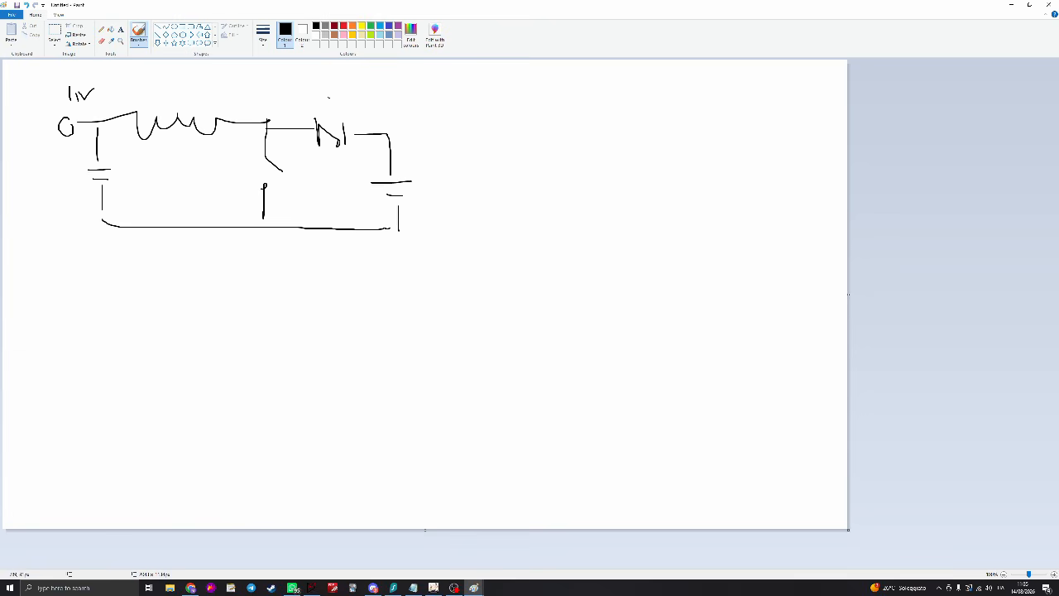
Write "120W 240W" in red to the right of the circuit
{"action": "left_click", "coordinate": [343, 26]}
{"action": "mouse_move", "coordinate": [519, 103]}
{"action": "left_mouse_down"}
{"action": "mouse_move", "coordinate": [526, 123]}
{"action": "mouse_move", "coordinate": [550, 103]}
{"action": "mouse_move", "coordinate": [564, 124]}
{"action": "left_mouse_up"}
{"action": "mouse_move", "coordinate": [574, 106]}
{"action": "left_mouse_down"}
{"action": "mouse_move", "coordinate": [580, 123]}
{"action": "mouse_move", "coordinate": [574, 105]}
{"action": "left_mouse_up"}
{"action": "mouse_move", "coordinate": [591, 107]}
{"action": "left_mouse_down"}
{"action": "mouse_move", "coordinate": [682, 124]}
{"action": "mouse_move", "coordinate": [758, 104]}
{"action": "left_mouse_up"}
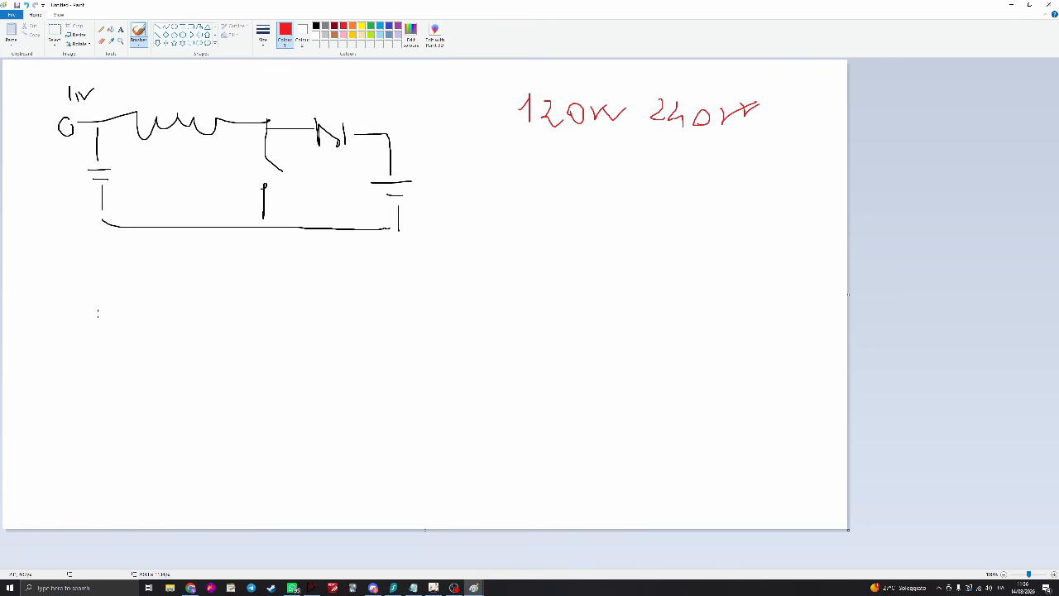
Draw red axes below the circuit, labelled IL, with a triangular current waveform that ends in small ripples
{"action": "mouse_move", "coordinate": [98, 313]}
{"action": "left_mouse_down"}
{"action": "mouse_move", "coordinate": [98, 407]}
{"action": "mouse_move", "coordinate": [93, 323]}
{"action": "mouse_move", "coordinate": [135, 317]}
{"action": "left_mouse_up"}
{"action": "left_click_drag", "start_coordinate": [100, 406], "coordinate": [566, 395]}
{"action": "mouse_move", "coordinate": [536, 388]}
{"action": "left_mouse_down"}
{"action": "mouse_move", "coordinate": [566, 396]}
{"action": "mouse_move", "coordinate": [548, 404]}
{"action": "left_mouse_up"}
{"action": "mouse_move", "coordinate": [98, 406]}
{"action": "left_mouse_down"}
{"action": "mouse_move", "coordinate": [387, 266]}
{"action": "mouse_move", "coordinate": [449, 389]}
{"action": "mouse_move", "coordinate": [499, 389]}
{"action": "left_mouse_up"}
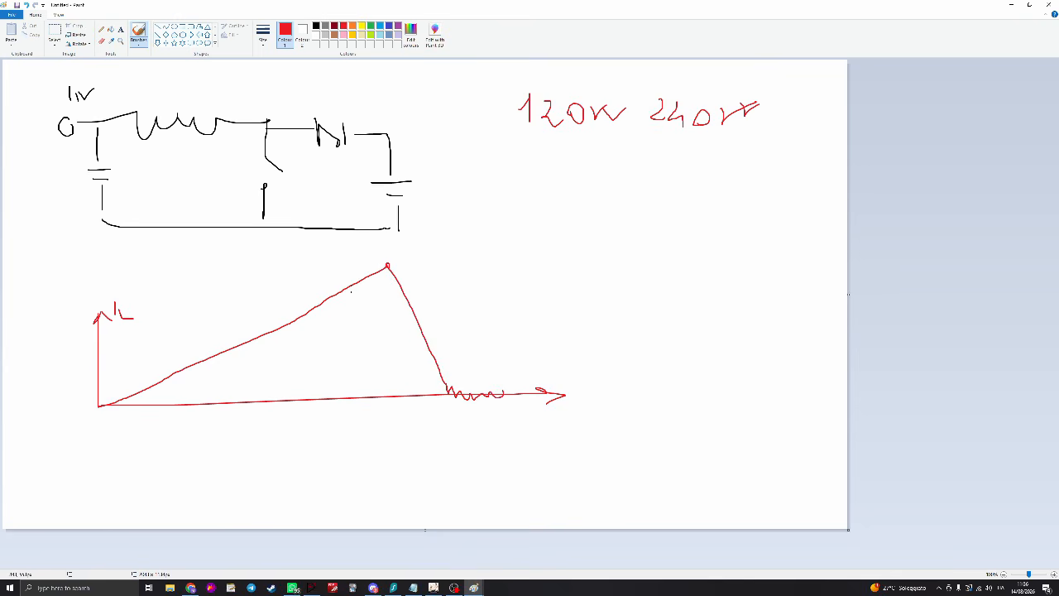
Extend the canvas downward to make room for more notes below the waveform
{"action": "scroll", "coordinate": [328, 283], "scroll_direction": "down", "scroll_amount": 2}
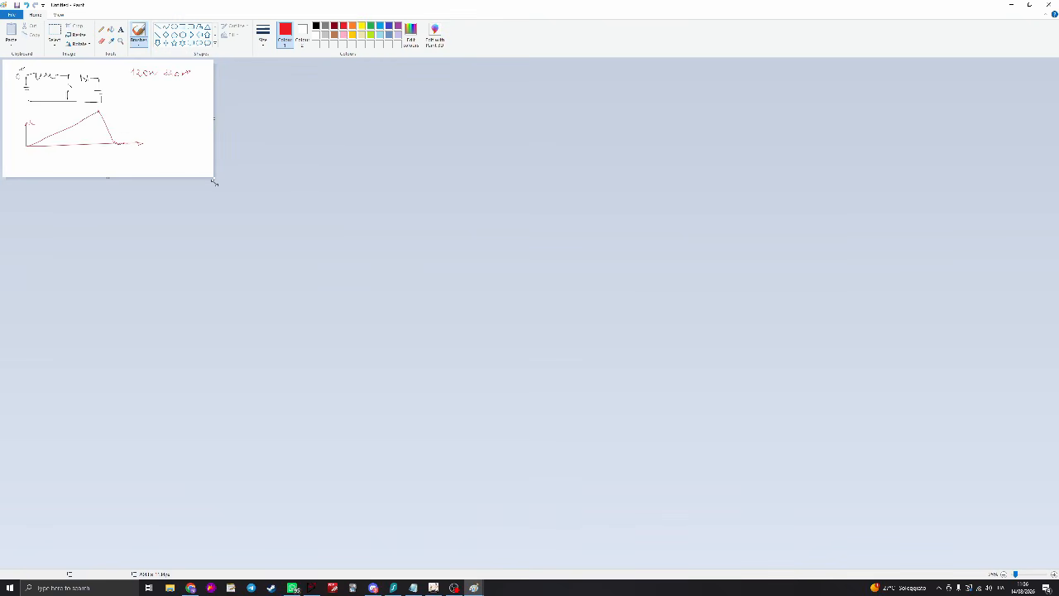
{"action": "scroll", "coordinate": [207, 389], "scroll_direction": "up", "scroll_amount": 2}
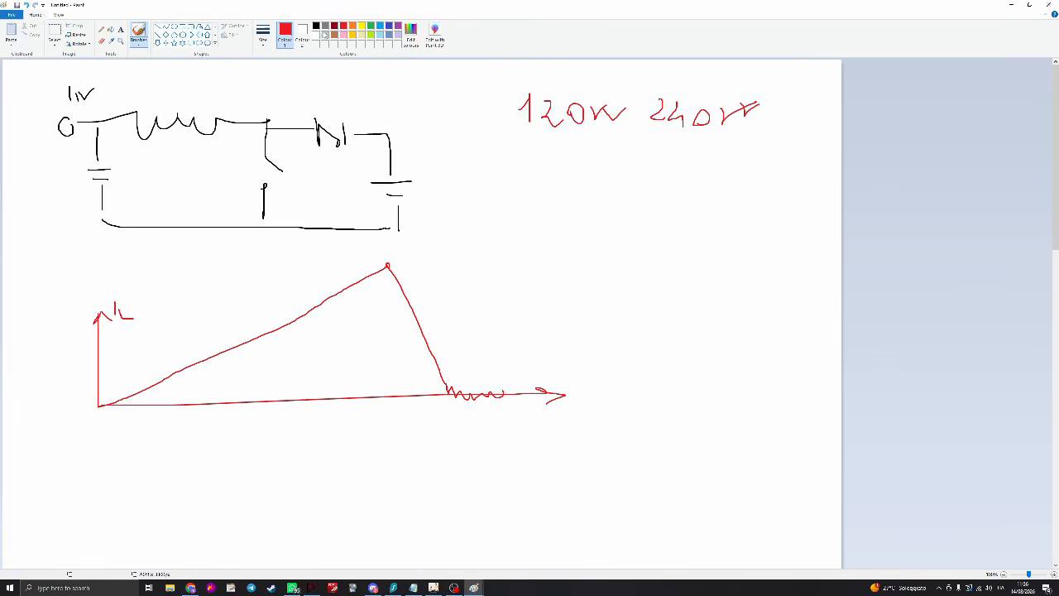
Mark the node between the inductor and diode in black and label it SW
{"action": "left_click", "coordinate": [304, 32]}
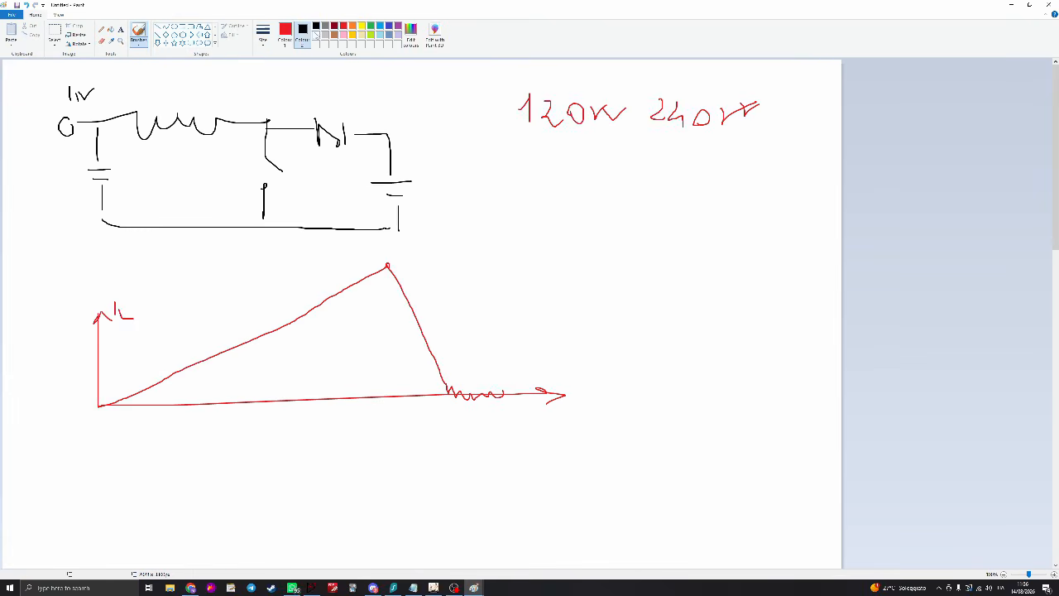
{"action": "left_click", "coordinate": [315, 27]}
{"action": "mouse_move", "coordinate": [271, 122]}
{"action": "left_mouse_down"}
{"action": "mouse_move", "coordinate": [285, 124]}
{"action": "mouse_move", "coordinate": [257, 127]}
{"action": "left_mouse_up"}
{"action": "left_click_drag", "start_coordinate": [263, 90], "coordinate": [249, 102]}
{"action": "mouse_move", "coordinate": [265, 91]}
{"action": "left_mouse_down"}
{"action": "mouse_move", "coordinate": [270, 103]}
{"action": "mouse_move", "coordinate": [282, 94]}
{"action": "left_mouse_up"}
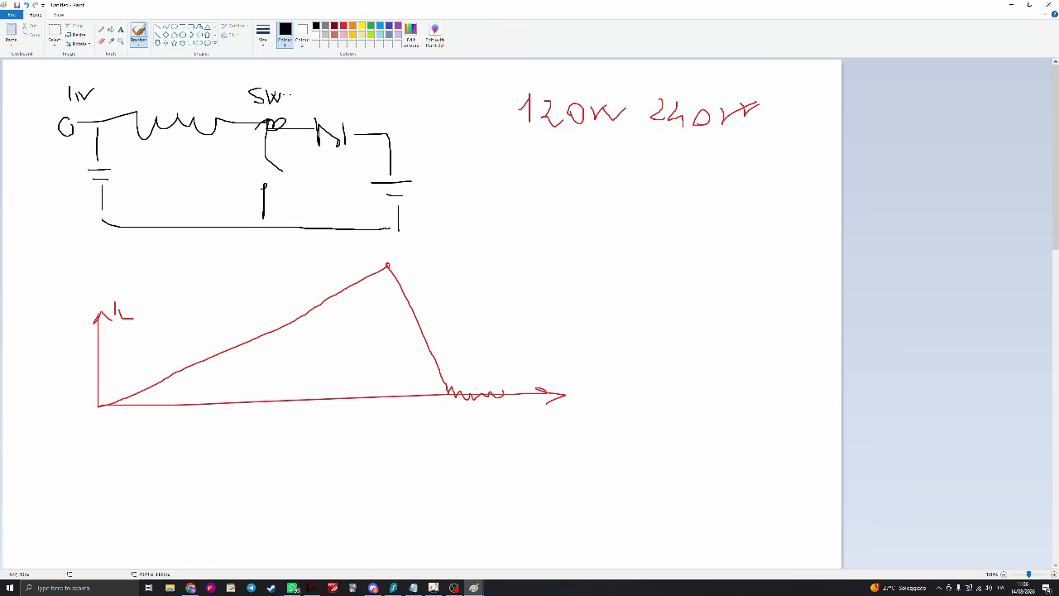
Draw black axes with a rectangular pulse below the red power figures and outline the low segment after the pulse
{"action": "mouse_move", "coordinate": [522, 186]}
{"action": "left_mouse_down"}
{"action": "mouse_move", "coordinate": [524, 229]}
{"action": "mouse_move", "coordinate": [699, 269]}
{"action": "left_mouse_up"}
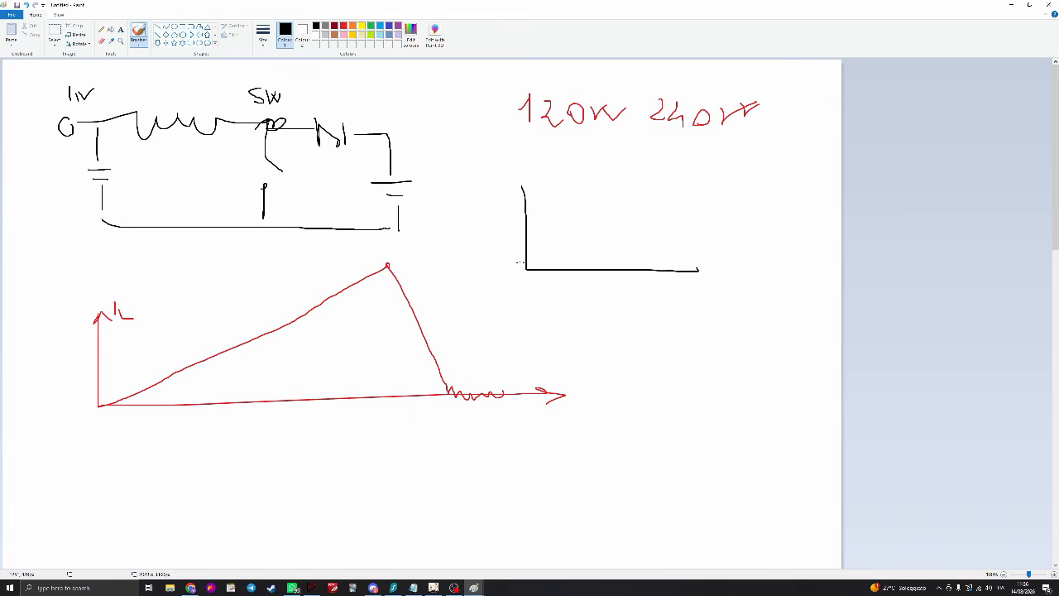
{"action": "mouse_move", "coordinate": [584, 267]}
{"action": "left_mouse_down"}
{"action": "mouse_move", "coordinate": [581, 193]}
{"action": "mouse_move", "coordinate": [667, 194]}
{"action": "mouse_move", "coordinate": [680, 273]}
{"action": "mouse_move", "coordinate": [761, 276]}
{"action": "left_mouse_up"}
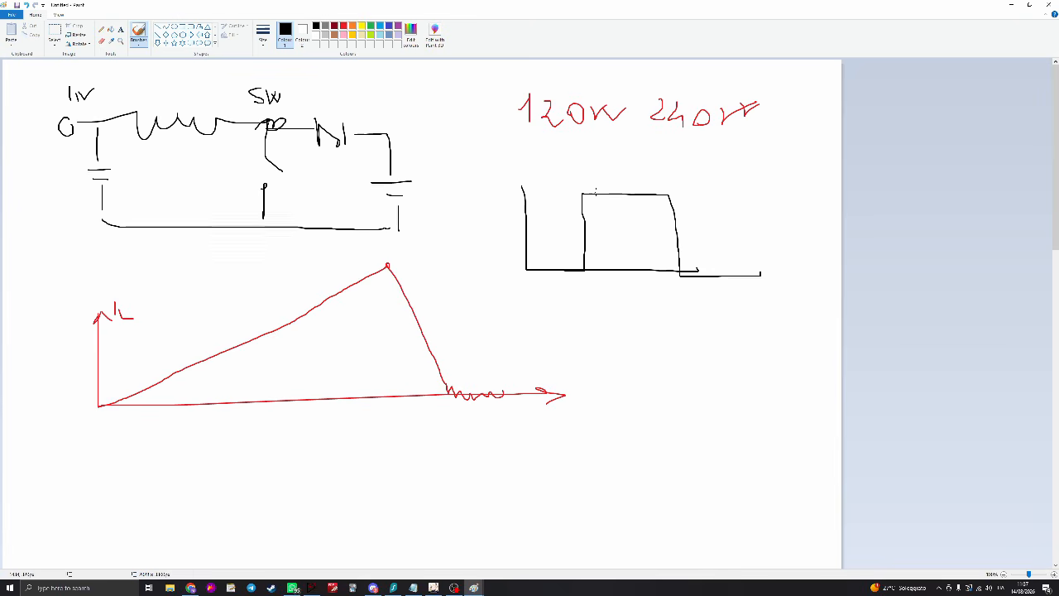
{"action": "mouse_move", "coordinate": [698, 267]}
{"action": "left_mouse_down"}
{"action": "mouse_move", "coordinate": [676, 268]}
{"action": "mouse_move", "coordinate": [675, 282]}
{"action": "mouse_move", "coordinate": [770, 279]}
{"action": "mouse_move", "coordinate": [708, 267]}
{"action": "left_mouse_up"}
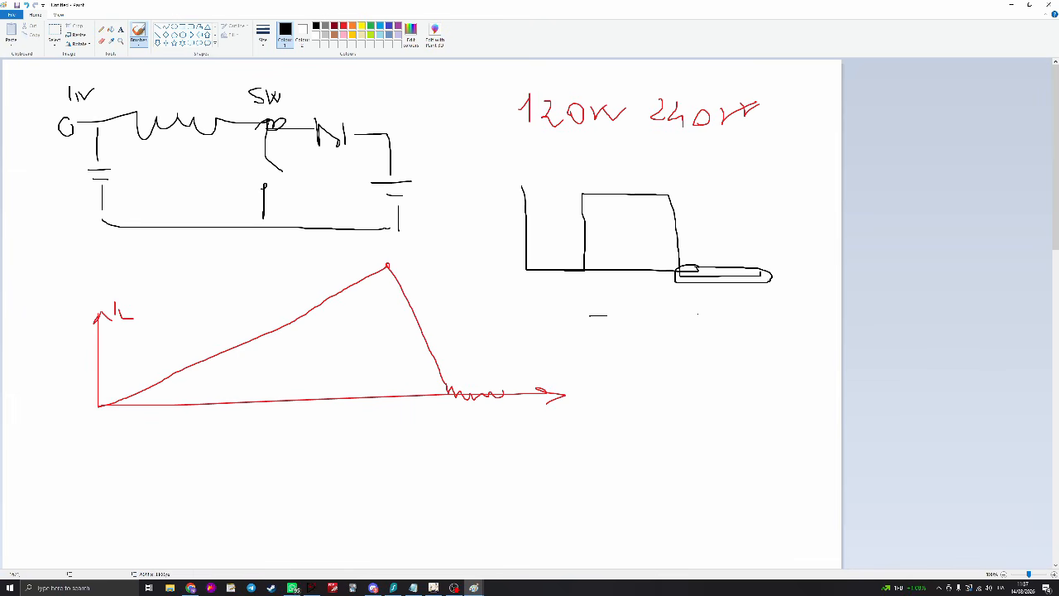
Sketch a small inductor-capacitor loop with a current arrow under the pulse waveform, and extend the waveform with a second rising pulse
{"action": "mouse_move", "coordinate": [692, 310]}
{"action": "left_mouse_down"}
{"action": "mouse_move", "coordinate": [753, 312]}
{"action": "mouse_move", "coordinate": [763, 341]}
{"action": "mouse_move", "coordinate": [736, 357]}
{"action": "mouse_move", "coordinate": [693, 349]}
{"action": "mouse_move", "coordinate": [693, 311]}
{"action": "mouse_move", "coordinate": [752, 336]}
{"action": "left_mouse_up"}
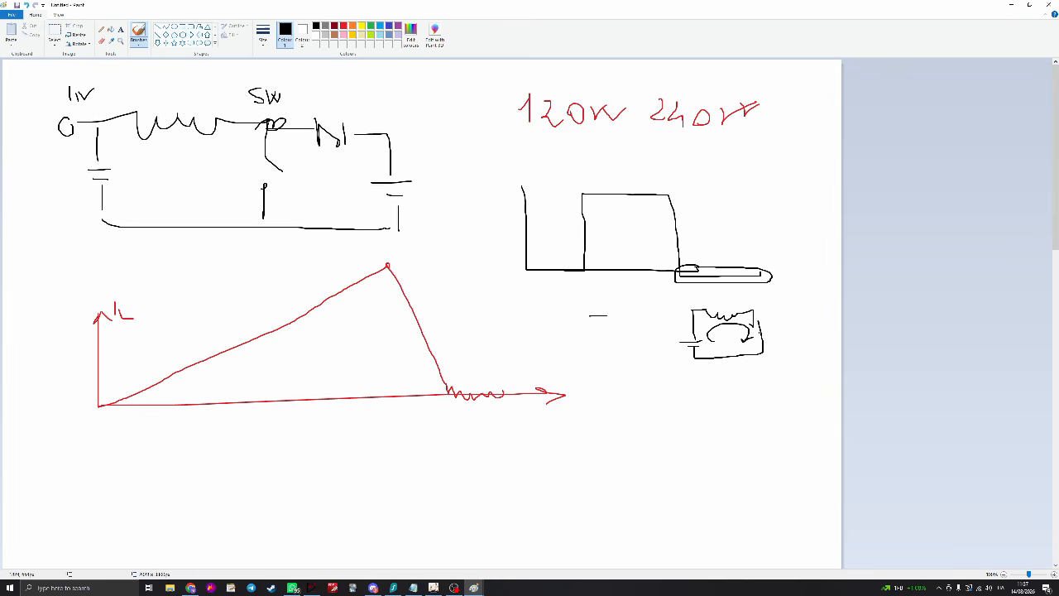
{"action": "mouse_move", "coordinate": [778, 278]}
{"action": "left_mouse_down"}
{"action": "mouse_move", "coordinate": [792, 275]}
{"action": "mouse_move", "coordinate": [854, 184]}
{"action": "left_mouse_up"}
{"action": "left_click_drag", "start_coordinate": [785, 320], "coordinate": [818, 331]}
Circle the output capacitor in the circuit and mark the return line beneath it
{"action": "mouse_move", "coordinate": [386, 167]}
{"action": "left_mouse_down"}
{"action": "mouse_move", "coordinate": [398, 204]}
{"action": "mouse_move", "coordinate": [386, 168]}
{"action": "left_mouse_up"}
{"action": "left_click_drag", "start_coordinate": [379, 228], "coordinate": [397, 227]}
{"action": "scroll", "coordinate": [383, 321], "scroll_direction": "down", "scroll_amount": 2}
{"action": "scroll", "coordinate": [366, 250], "scroll_direction": "up", "scroll_amount": 2}
{"action": "scroll", "coordinate": [387, 265], "scroll_direction": "down", "scroll_amount": 3}
{"action": "scroll", "coordinate": [385, 260], "scroll_direction": "up", "scroll_amount": 3}
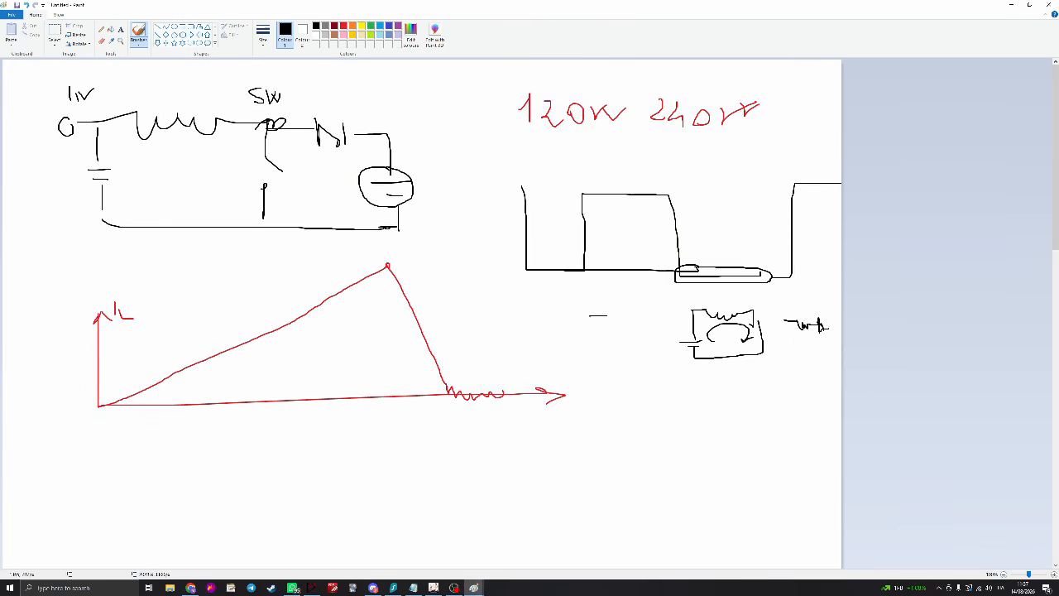
Mark the start and peak of the triangular current waveform in red, with a dashed vertical line from the peak to the axis
{"action": "left_click", "coordinate": [343, 27]}
{"action": "scroll", "coordinate": [382, 262], "scroll_direction": "down", "scroll_amount": 2}
{"action": "scroll", "coordinate": [380, 262], "scroll_direction": "up", "scroll_amount": 2}
{"action": "scroll", "coordinate": [188, 286], "scroll_direction": "down", "scroll_amount": 2}
{"action": "scroll", "coordinate": [177, 300], "scroll_direction": "up", "scroll_amount": 2}
{"action": "left_click_drag", "start_coordinate": [105, 402], "coordinate": [109, 406]}
{"action": "left_click_drag", "start_coordinate": [387, 265], "coordinate": [390, 286]}
{"action": "left_click_drag", "start_coordinate": [391, 298], "coordinate": [389, 364]}
{"action": "left_click_drag", "start_coordinate": [390, 377], "coordinate": [389, 390]}
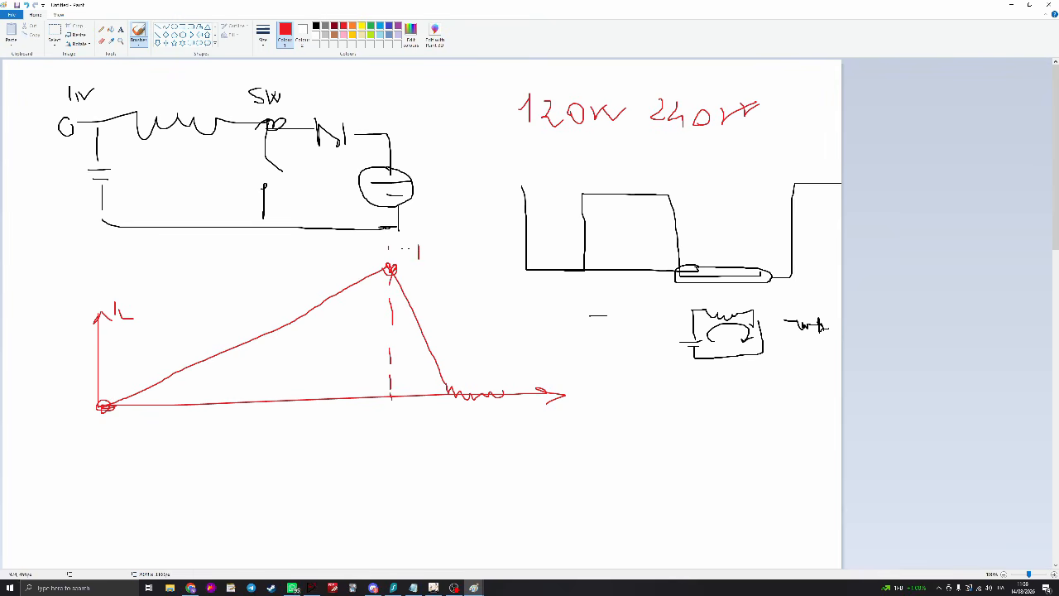
Label the peak of the current waveform Ipk
{"action": "left_click_drag", "start_coordinate": [407, 257], "coordinate": [431, 257]}
{"action": "mouse_move", "coordinate": [429, 254]}
{"action": "left_mouse_down"}
{"action": "mouse_move", "coordinate": [430, 271]}
{"action": "mouse_move", "coordinate": [436, 260]}
{"action": "left_mouse_up"}
{"action": "left_click_drag", "start_coordinate": [441, 256], "coordinate": [449, 268]}
Draw the rising and falling time spans under the current waveform and label them Ton and Toff
{"action": "scroll", "coordinate": [218, 388], "scroll_direction": "down", "scroll_amount": 3}
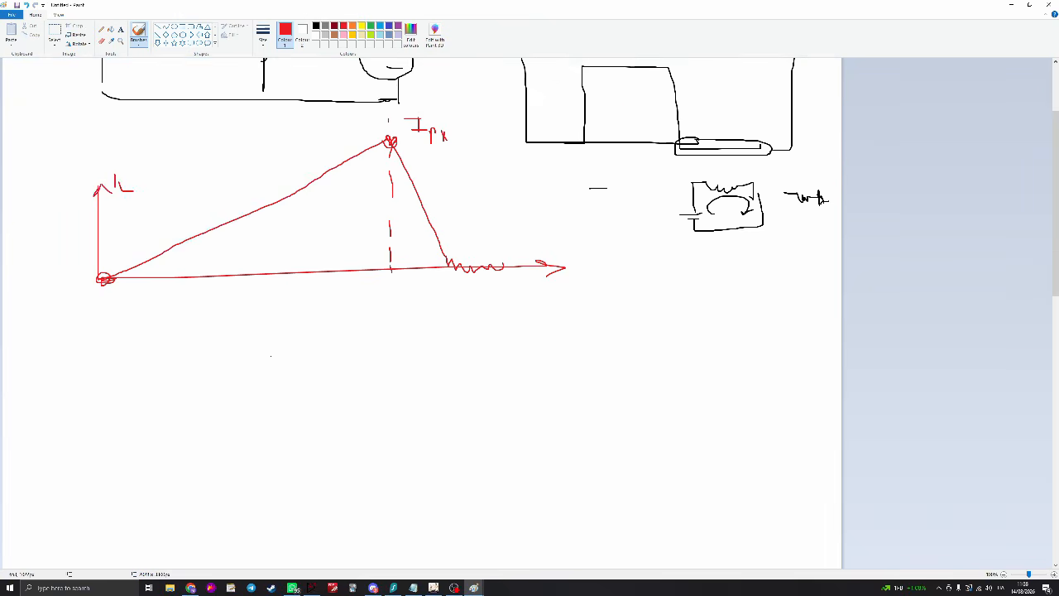
{"action": "mouse_move", "coordinate": [105, 288]}
{"action": "left_mouse_down"}
{"action": "mouse_move", "coordinate": [106, 312]}
{"action": "mouse_move", "coordinate": [357, 304]}
{"action": "mouse_move", "coordinate": [394, 292]}
{"action": "left_mouse_up"}
{"action": "mouse_move", "coordinate": [298, 331]}
{"action": "left_mouse_down"}
{"action": "mouse_move", "coordinate": [300, 346]}
{"action": "mouse_move", "coordinate": [323, 325]}
{"action": "mouse_move", "coordinate": [334, 343]}
{"action": "mouse_move", "coordinate": [353, 339]}
{"action": "left_mouse_up"}
{"action": "scroll", "coordinate": [388, 317], "scroll_direction": "down", "scroll_amount": 3}
{"action": "scroll", "coordinate": [389, 319], "scroll_direction": "up", "scroll_amount": 6}
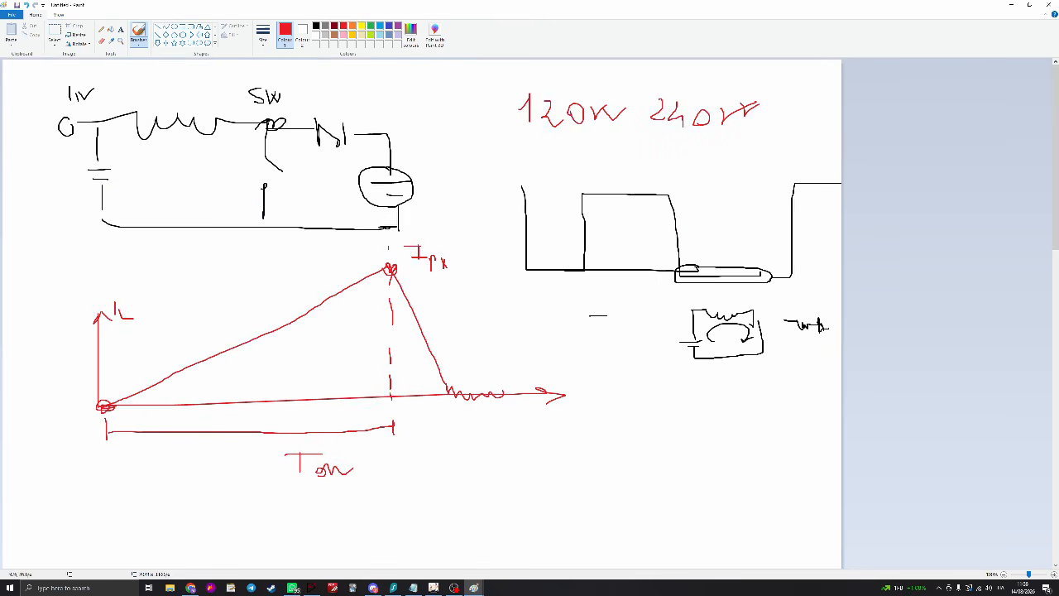
{"action": "left_click_drag", "start_coordinate": [397, 421], "coordinate": [397, 434]}
{"action": "mouse_move", "coordinate": [398, 430]}
{"action": "left_mouse_down"}
{"action": "mouse_move", "coordinate": [451, 429]}
{"action": "mouse_move", "coordinate": [419, 461]}
{"action": "mouse_move", "coordinate": [440, 467]}
{"action": "mouse_move", "coordinate": [452, 452]}
{"action": "mouse_move", "coordinate": [452, 465]}
{"action": "left_mouse_up"}
Write the condition Ton + Toff < 1 below the time spans, with DCM beside it
{"action": "scroll", "coordinate": [452, 463], "scroll_direction": "down", "scroll_amount": 3}
{"action": "mouse_move", "coordinate": [129, 385]}
{"action": "left_mouse_down"}
{"action": "mouse_move", "coordinate": [136, 414]}
{"action": "mouse_move", "coordinate": [147, 383]}
{"action": "mouse_move", "coordinate": [179, 418]}
{"action": "mouse_move", "coordinate": [210, 413]}
{"action": "left_mouse_up"}
{"action": "mouse_move", "coordinate": [199, 404]}
{"action": "left_mouse_down"}
{"action": "mouse_move", "coordinate": [199, 419]}
{"action": "mouse_move", "coordinate": [220, 420]}
{"action": "left_mouse_up"}
{"action": "mouse_move", "coordinate": [196, 396]}
{"action": "left_mouse_down"}
{"action": "mouse_move", "coordinate": [239, 395]}
{"action": "mouse_move", "coordinate": [259, 435]}
{"action": "left_mouse_up"}
{"action": "mouse_move", "coordinate": [281, 401]}
{"action": "left_mouse_down"}
{"action": "mouse_move", "coordinate": [274, 436]}
{"action": "mouse_move", "coordinate": [291, 422]}
{"action": "mouse_move", "coordinate": [299, 430]}
{"action": "left_mouse_up"}
{"action": "mouse_move", "coordinate": [321, 413]}
{"action": "left_mouse_down"}
{"action": "mouse_move", "coordinate": [329, 431]}
{"action": "mouse_move", "coordinate": [344, 428]}
{"action": "left_mouse_up"}
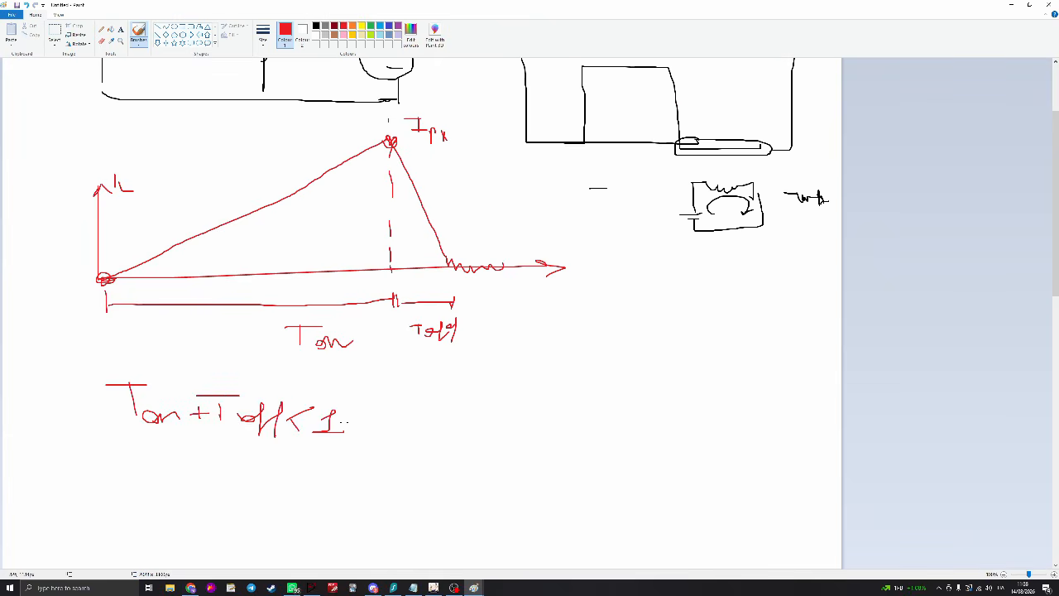
{"action": "scroll", "coordinate": [356, 405], "scroll_direction": "down", "scroll_amount": 3}
{"action": "left_click_drag", "start_coordinate": [432, 275], "coordinate": [432, 313]}
{"action": "mouse_move", "coordinate": [479, 283]}
{"action": "left_mouse_down"}
{"action": "mouse_move", "coordinate": [479, 307]}
{"action": "mouse_move", "coordinate": [497, 279]}
{"action": "mouse_move", "coordinate": [501, 305]}
{"action": "left_mouse_up"}
Underline the Ton label beneath the current waveform
{"action": "scroll", "coordinate": [496, 298], "scroll_direction": "up", "scroll_amount": 6}
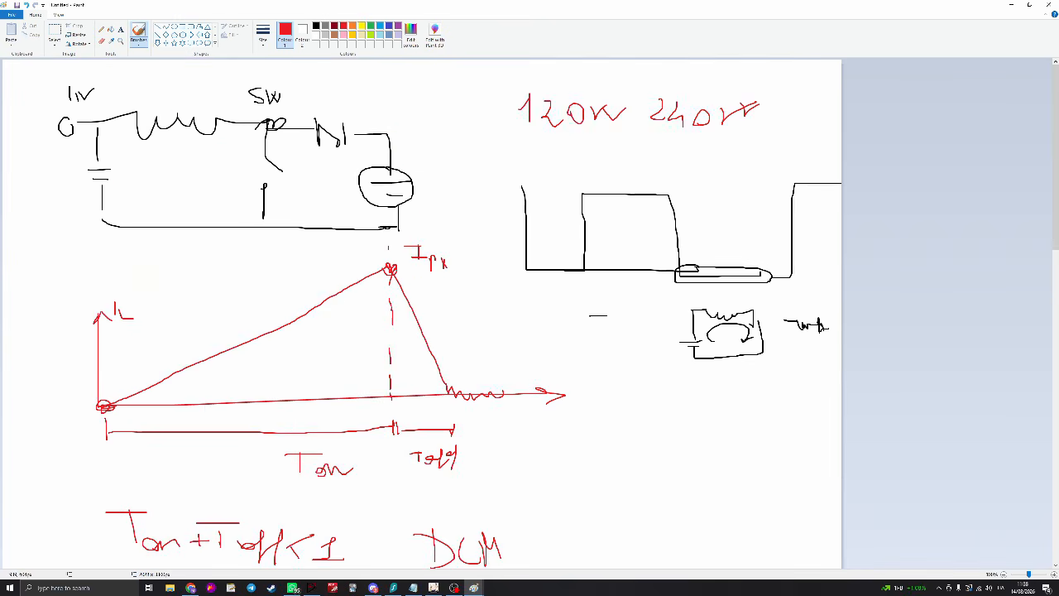
{"action": "scroll", "coordinate": [311, 383], "scroll_direction": "down", "scroll_amount": 3}
{"action": "left_click_drag", "start_coordinate": [292, 353], "coordinate": [348, 350]}
{"action": "scroll", "coordinate": [274, 339], "scroll_direction": "up", "scroll_amount": 3}
Write the energy formula E = 1/2 · L · Ip² below the DCM condition
{"action": "scroll", "coordinate": [274, 339], "scroll_direction": "down", "scroll_amount": 6}
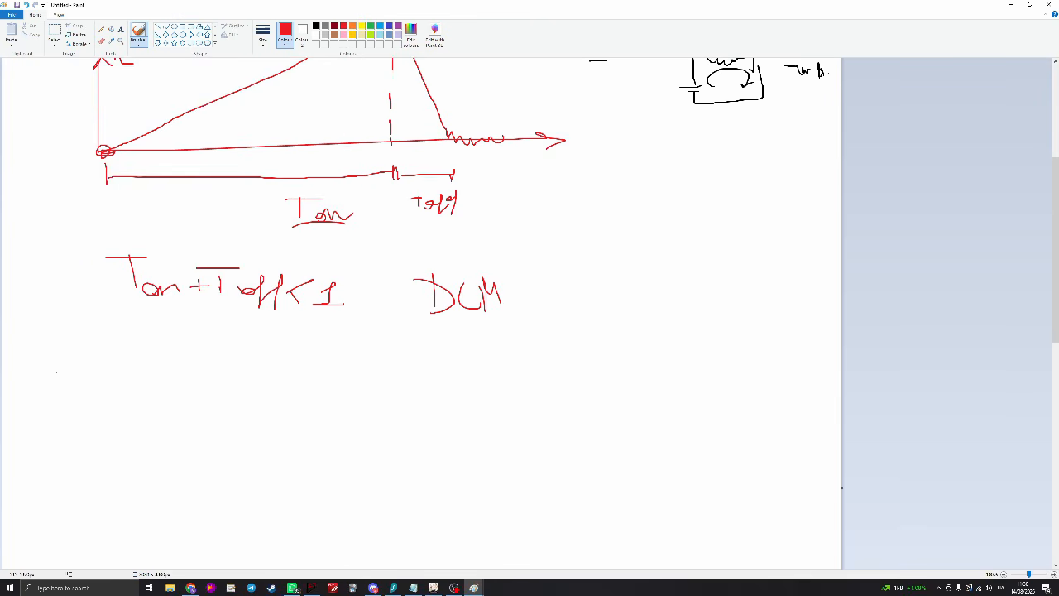
{"action": "mouse_move", "coordinate": [73, 352]}
{"action": "left_mouse_down"}
{"action": "mouse_move", "coordinate": [71, 391]}
{"action": "mouse_move", "coordinate": [80, 373]}
{"action": "mouse_move", "coordinate": [107, 388]}
{"action": "left_mouse_up"}
{"action": "mouse_move", "coordinate": [87, 379]}
{"action": "left_mouse_down"}
{"action": "mouse_move", "coordinate": [126, 377]}
{"action": "mouse_move", "coordinate": [161, 349]}
{"action": "left_mouse_up"}
{"action": "left_click_drag", "start_coordinate": [132, 381], "coordinate": [168, 379]}
{"action": "left_click_drag", "start_coordinate": [143, 395], "coordinate": [168, 418]}
{"action": "left_click", "coordinate": [197, 385]}
{"action": "mouse_move", "coordinate": [225, 369]}
{"action": "left_mouse_down"}
{"action": "mouse_move", "coordinate": [212, 395]}
{"action": "mouse_move", "coordinate": [237, 392]}
{"action": "left_mouse_up"}
{"action": "left_click_drag", "start_coordinate": [294, 395], "coordinate": [316, 392]}
{"action": "mouse_move", "coordinate": [310, 358]}
{"action": "left_mouse_down"}
{"action": "mouse_move", "coordinate": [321, 358]}
{"action": "mouse_move", "coordinate": [318, 372]}
{"action": "left_mouse_up"}
{"action": "left_click_drag", "start_coordinate": [322, 398], "coordinate": [322, 404]}
Start the power formula below the energy formula with P = 1/2 L
{"action": "scroll", "coordinate": [307, 386], "scroll_direction": "down", "scroll_amount": 2}
{"action": "scroll", "coordinate": [307, 386], "scroll_direction": "down", "scroll_amount": 2}
{"action": "scroll", "coordinate": [173, 389], "scroll_direction": "up", "scroll_amount": 2}
{"action": "scroll", "coordinate": [114, 316], "scroll_direction": "down", "scroll_amount": 2}
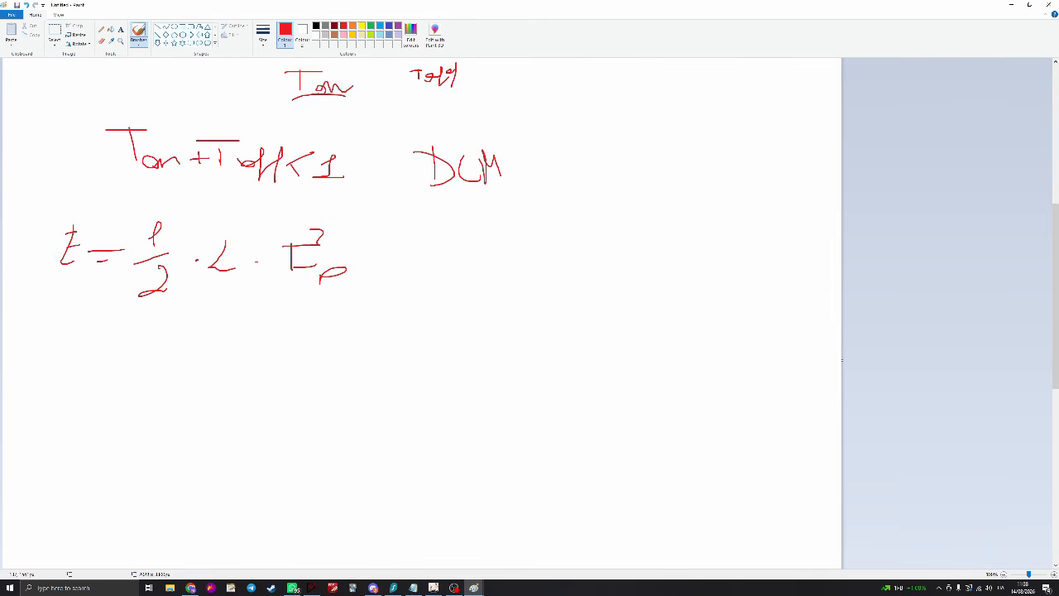
{"action": "mouse_move", "coordinate": [64, 344]}
{"action": "left_mouse_down"}
{"action": "mouse_move", "coordinate": [63, 394]}
{"action": "mouse_move", "coordinate": [69, 370]}
{"action": "mouse_move", "coordinate": [109, 381]}
{"action": "left_mouse_up"}
{"action": "left_click_drag", "start_coordinate": [90, 392], "coordinate": [104, 392]}
{"action": "left_click_drag", "start_coordinate": [152, 362], "coordinate": [200, 385]}
{"action": "left_click_drag", "start_coordinate": [170, 407], "coordinate": [191, 425]}
{"action": "left_click_drag", "start_coordinate": [222, 370], "coordinate": [247, 396]}
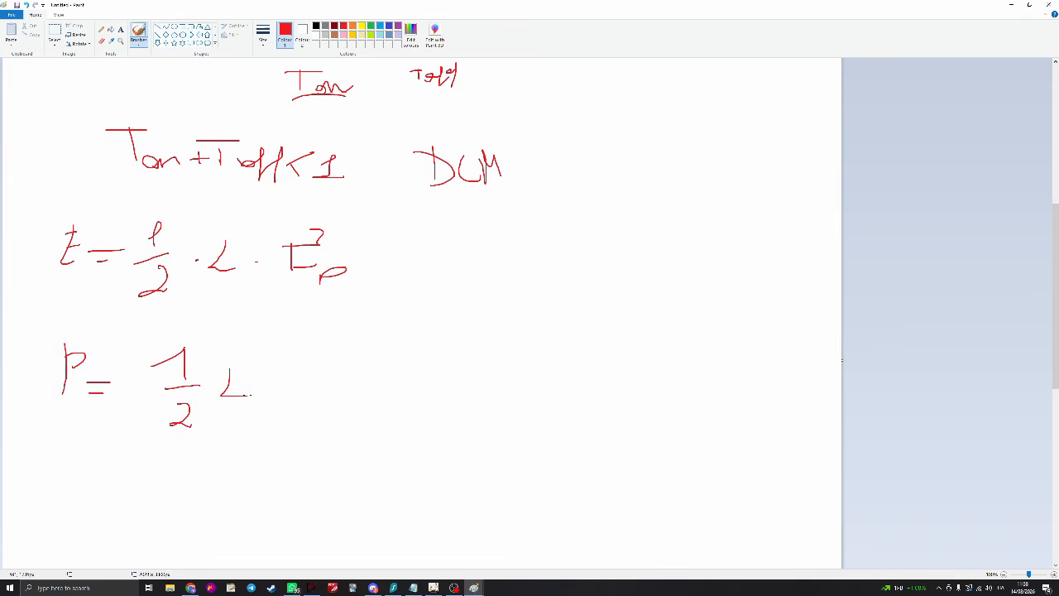
Finish the power formula by adding the factors Ip² and fsw
{"action": "left_click", "coordinate": [285, 373]}
{"action": "mouse_move", "coordinate": [318, 362]}
{"action": "left_mouse_down"}
{"action": "mouse_move", "coordinate": [319, 394]}
{"action": "mouse_move", "coordinate": [332, 361]}
{"action": "left_mouse_up"}
{"action": "left_click_drag", "start_coordinate": [311, 393], "coordinate": [338, 393]}
{"action": "left_click_drag", "start_coordinate": [337, 351], "coordinate": [373, 395]}
{"action": "left_click_drag", "start_coordinate": [438, 357], "coordinate": [404, 426]}
{"action": "left_click_drag", "start_coordinate": [466, 382], "coordinate": [447, 402]}
{"action": "left_click_drag", "start_coordinate": [478, 382], "coordinate": [512, 383]}
Write Ton = followed by a large square-root sign in the empty space further down the canvas
{"action": "scroll", "coordinate": [486, 379], "scroll_direction": "down", "scroll_amount": 3}
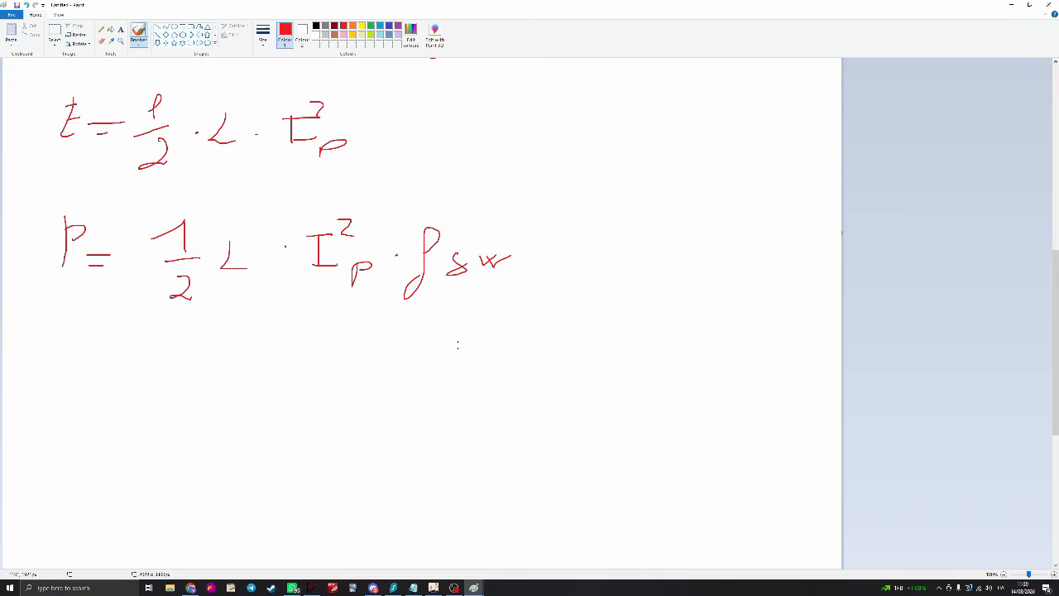
{"action": "scroll", "coordinate": [458, 344], "scroll_direction": "down", "scroll_amount": 5}
{"action": "scroll", "coordinate": [217, 329], "scroll_direction": "up", "scroll_amount": 3}
{"action": "scroll", "coordinate": [111, 314], "scroll_direction": "down", "scroll_amount": 5}
{"action": "left_click_drag", "start_coordinate": [67, 209], "coordinate": [58, 238]}
{"action": "left_click_drag", "start_coordinate": [39, 200], "coordinate": [93, 187]}
{"action": "mouse_move", "coordinate": [83, 224]}
{"action": "left_mouse_down"}
{"action": "mouse_move", "coordinate": [163, 236]}
{"action": "mouse_move", "coordinate": [160, 221]}
{"action": "mouse_move", "coordinate": [184, 313]}
{"action": "mouse_move", "coordinate": [635, 129]}
{"action": "left_mouse_up"}
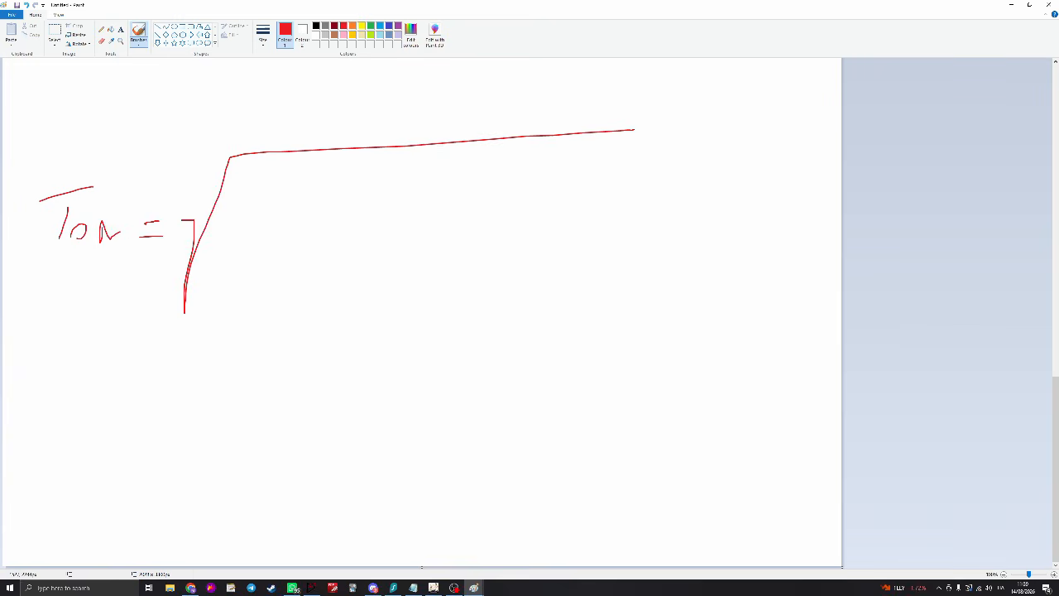
Write 2 · L · Pout under the square root, with a fraction bar beneath it
{"action": "left_click_drag", "start_coordinate": [325, 197], "coordinate": [344, 214]}
{"action": "left_click", "coordinate": [360, 209]}
{"action": "mouse_move", "coordinate": [391, 189]}
{"action": "left_mouse_down"}
{"action": "mouse_move", "coordinate": [377, 219]}
{"action": "mouse_move", "coordinate": [474, 176]}
{"action": "mouse_move", "coordinate": [453, 195]}
{"action": "left_mouse_up"}
{"action": "mouse_move", "coordinate": [468, 213]}
{"action": "left_mouse_down"}
{"action": "mouse_move", "coordinate": [550, 199]}
{"action": "mouse_move", "coordinate": [574, 214]}
{"action": "left_mouse_up"}
{"action": "left_click_drag", "start_coordinate": [566, 185], "coordinate": [525, 189]}
{"action": "left_click_drag", "start_coordinate": [300, 261], "coordinate": [619, 254]}
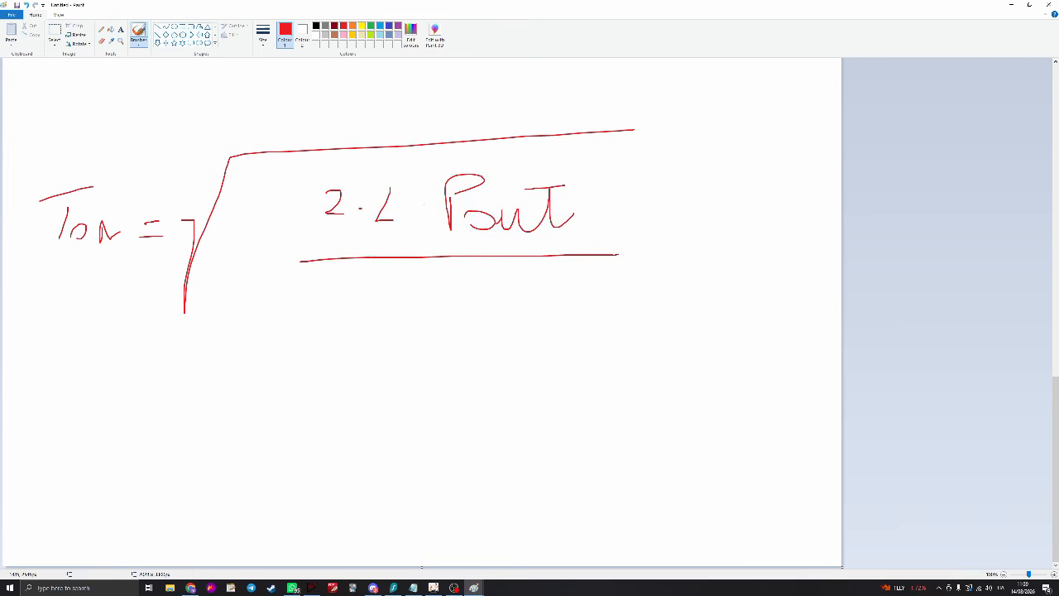
Write the denominator Vin² · fsw below the fraction bar of the Ton formula
{"action": "mouse_move", "coordinate": [335, 279]}
{"action": "left_mouse_down"}
{"action": "mouse_move", "coordinate": [357, 291]}
{"action": "mouse_move", "coordinate": [376, 333]}
{"action": "left_mouse_up"}
{"action": "mouse_move", "coordinate": [389, 311]}
{"action": "left_mouse_down"}
{"action": "mouse_move", "coordinate": [394, 336]}
{"action": "mouse_move", "coordinate": [418, 309]}
{"action": "mouse_move", "coordinate": [440, 308]}
{"action": "left_mouse_up"}
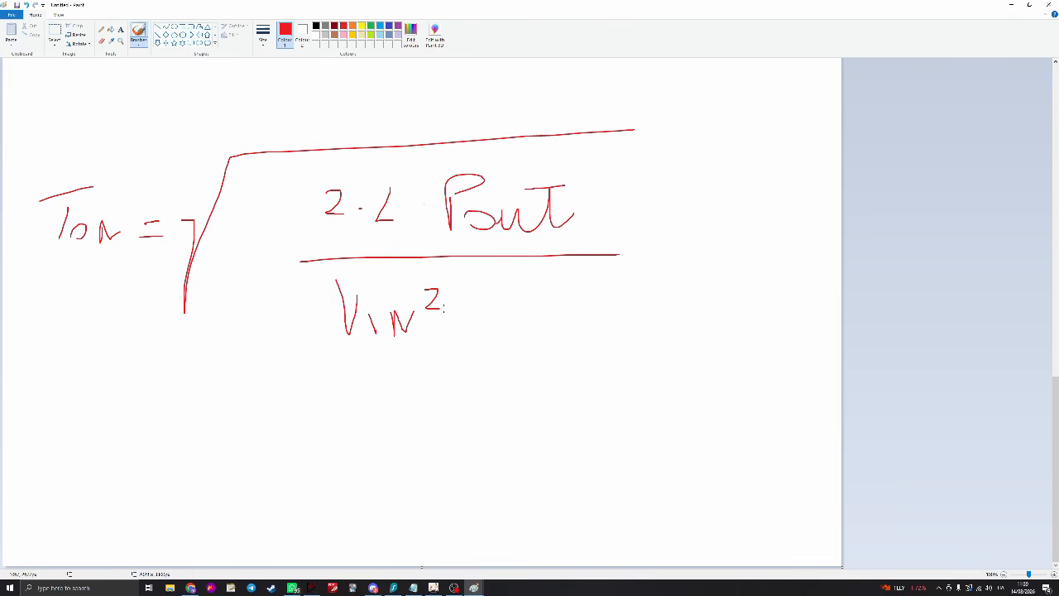
{"action": "left_click_drag", "start_coordinate": [540, 308], "coordinate": [512, 362]}
{"action": "mouse_move", "coordinate": [583, 329]}
{"action": "left_mouse_down"}
{"action": "mouse_move", "coordinate": [573, 344]}
{"action": "mouse_move", "coordinate": [616, 354]}
{"action": "mouse_move", "coordinate": [635, 331]}
{"action": "left_mouse_up"}
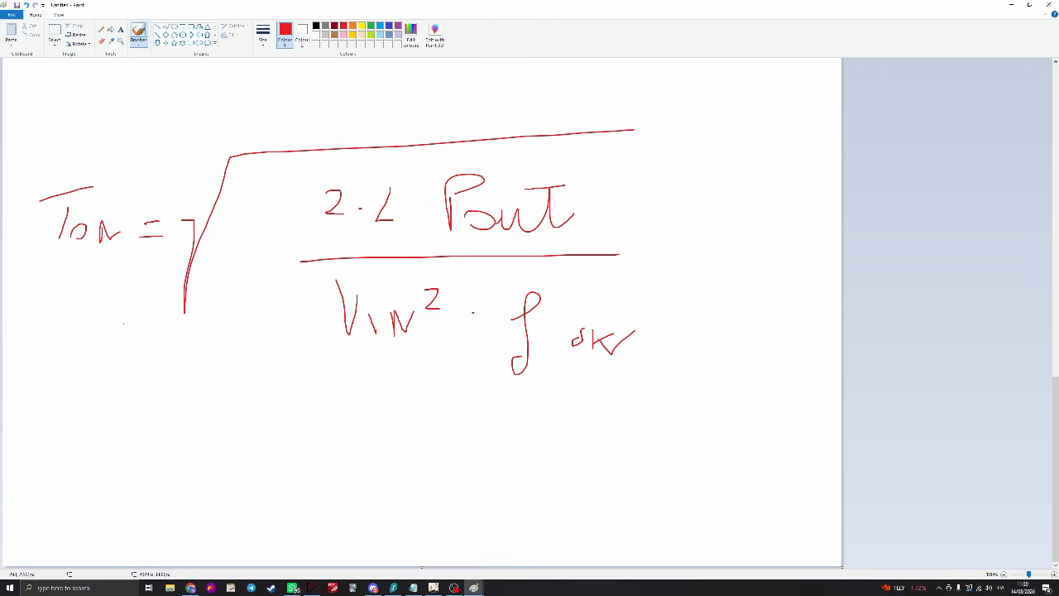
Write Toff = below the Ton formula, followed by Vin above a fraction bar
{"action": "mouse_move", "coordinate": [57, 414]}
{"action": "left_mouse_down"}
{"action": "mouse_move", "coordinate": [96, 411]}
{"action": "mouse_move", "coordinate": [132, 463]}
{"action": "mouse_move", "coordinate": [173, 448]}
{"action": "left_mouse_up"}
{"action": "left_click_drag", "start_coordinate": [152, 442], "coordinate": [177, 442]}
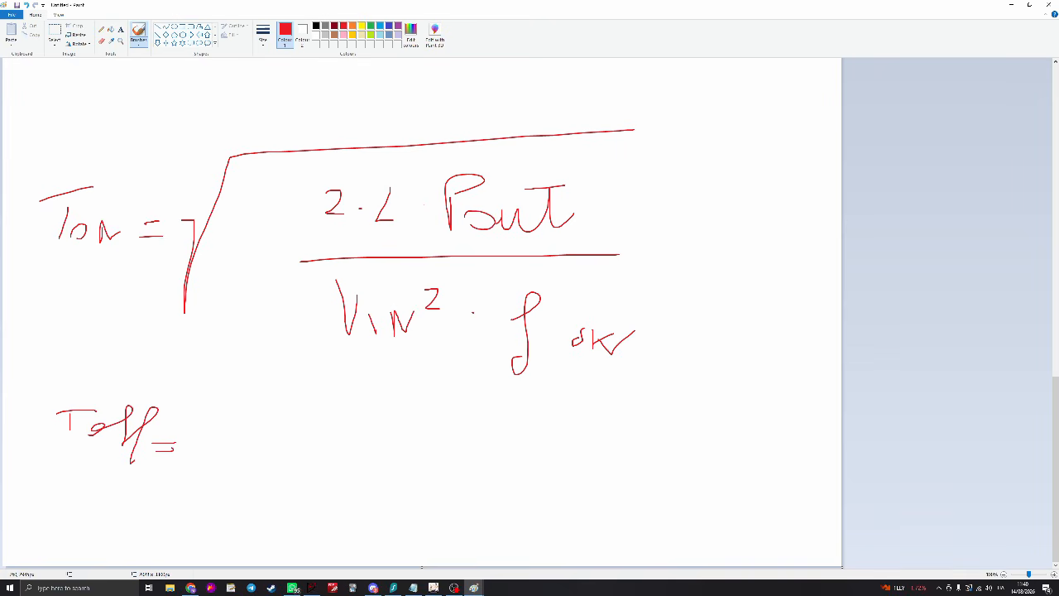
{"action": "left_click_drag", "start_coordinate": [379, 398], "coordinate": [381, 413]}
{"action": "mouse_move", "coordinate": [284, 405]}
{"action": "left_mouse_down"}
{"action": "mouse_move", "coordinate": [326, 405]}
{"action": "mouse_move", "coordinate": [336, 452]}
{"action": "left_mouse_up"}
{"action": "left_click_drag", "start_coordinate": [340, 451], "coordinate": [382, 429]}
{"action": "left_click_drag", "start_coordinate": [229, 461], "coordinate": [455, 457]}
Add the denominator Vo − Vin to the Toff formula and multiply the fraction by Ton
{"action": "mouse_move", "coordinate": [267, 491]}
{"action": "left_mouse_down"}
{"action": "mouse_move", "coordinate": [281, 510]}
{"action": "mouse_move", "coordinate": [294, 489]}
{"action": "left_mouse_up"}
{"action": "left_click_drag", "start_coordinate": [313, 510], "coordinate": [341, 509]}
{"action": "mouse_move", "coordinate": [353, 494]}
{"action": "left_mouse_down"}
{"action": "mouse_move", "coordinate": [358, 515]}
{"action": "mouse_move", "coordinate": [370, 494]}
{"action": "left_mouse_up"}
{"action": "left_click_drag", "start_coordinate": [378, 499], "coordinate": [378, 511]}
{"action": "left_click_drag", "start_coordinate": [384, 514], "coordinate": [418, 489]}
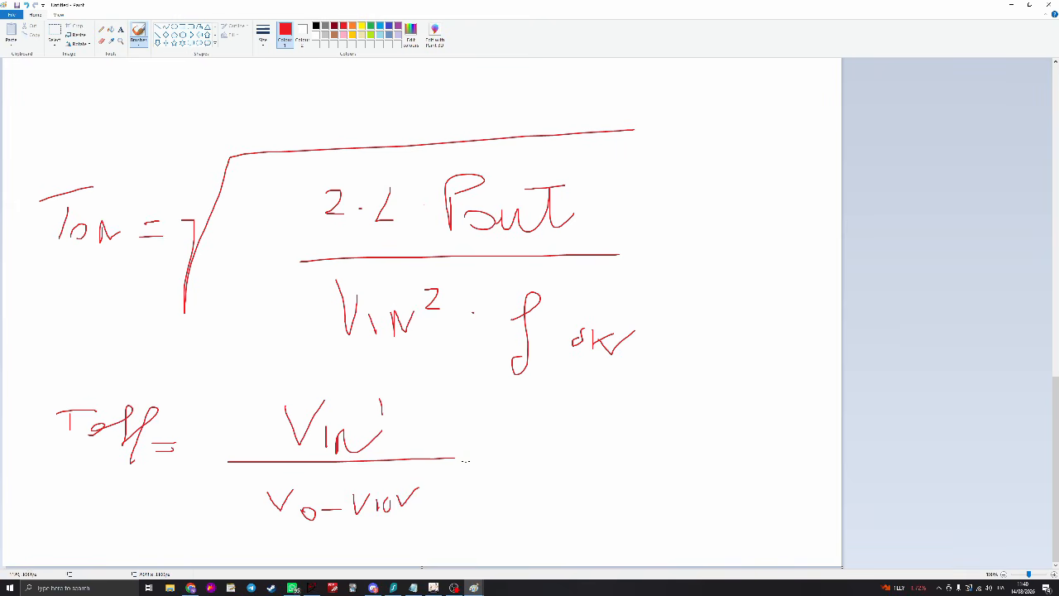
{"action": "left_click_drag", "start_coordinate": [501, 435], "coordinate": [502, 458]}
{"action": "mouse_move", "coordinate": [484, 430]}
{"action": "left_mouse_down"}
{"action": "mouse_move", "coordinate": [517, 427]}
{"action": "mouse_move", "coordinate": [528, 460]}
{"action": "mouse_move", "coordinate": [546, 463]}
{"action": "mouse_move", "coordinate": [566, 440]}
{"action": "left_mouse_up"}
Circle the energy formula E = 1/2 · L · Ip² in red
{"action": "scroll", "coordinate": [416, 447], "scroll_direction": "up", "scroll_amount": 10}
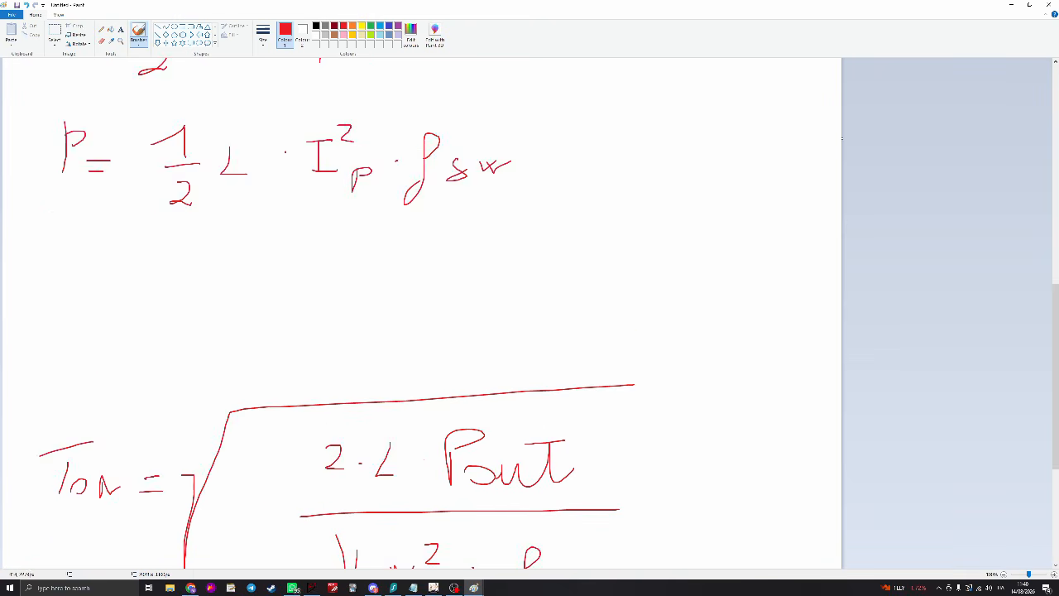
{"action": "mouse_move", "coordinate": [134, 360]}
{"action": "left_mouse_down"}
{"action": "mouse_move", "coordinate": [248, 473]}
{"action": "mouse_move", "coordinate": [138, 361]}
{"action": "left_mouse_up"}
{"action": "scroll", "coordinate": [218, 368], "scroll_direction": "down", "scroll_amount": 8}
{"action": "scroll", "coordinate": [218, 367], "scroll_direction": "up", "scroll_amount": 3}
{"action": "scroll", "coordinate": [217, 367], "scroll_direction": "up", "scroll_amount": 3}
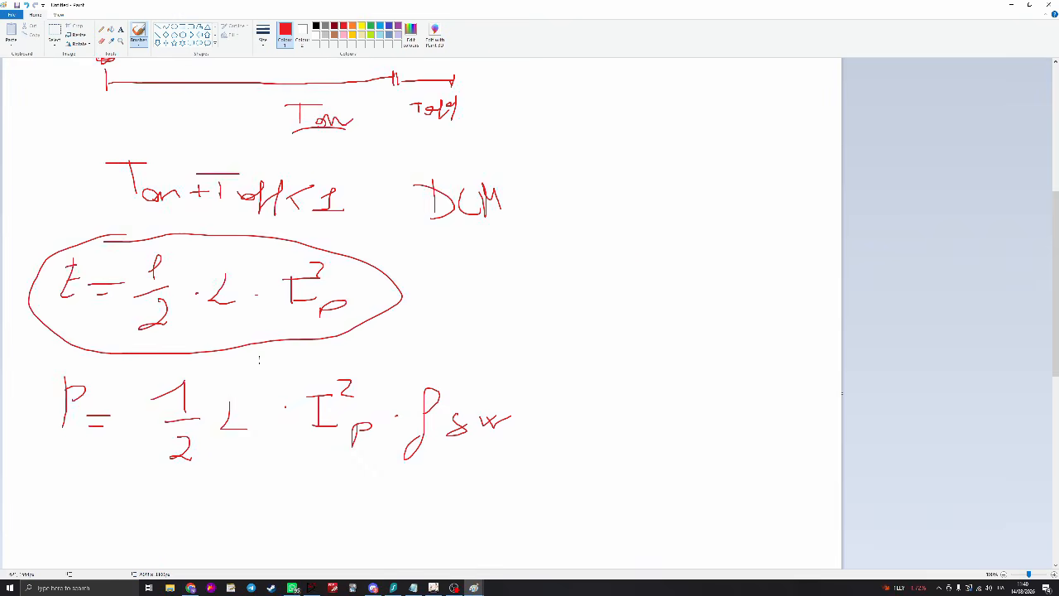
Trace over the peak point of the triangular current waveform again in red
{"action": "scroll", "coordinate": [218, 367], "scroll_direction": "down", "scroll_amount": 5}
{"action": "scroll", "coordinate": [154, 302], "scroll_direction": "up", "scroll_amount": 8}
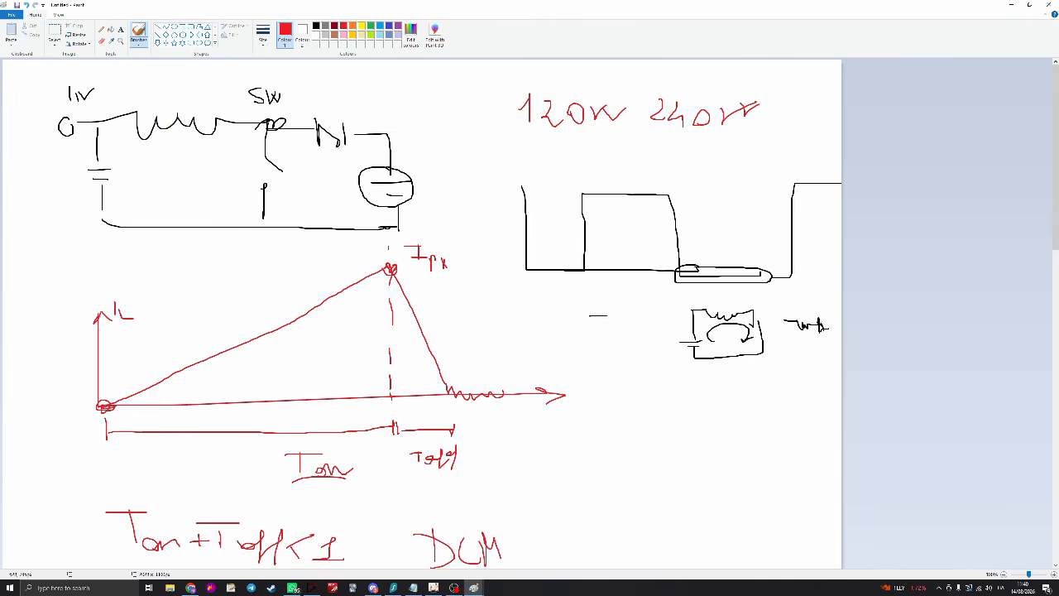
{"action": "left_click_drag", "start_coordinate": [385, 270], "coordinate": [389, 270]}
Draw light-blue ellipses around L and fsw in the Ton formula, with a small blue mark next to L
{"action": "scroll", "coordinate": [372, 288], "scroll_direction": "down", "scroll_amount": 8}
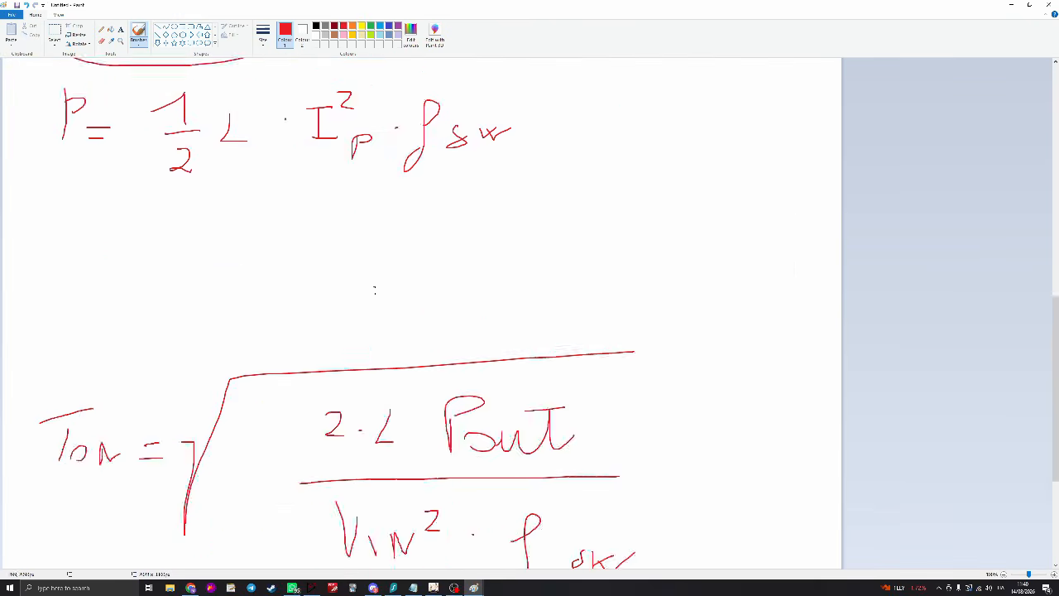
{"action": "scroll", "coordinate": [359, 315], "scroll_direction": "up", "scroll_amount": 2}
{"action": "scroll", "coordinate": [424, 300], "scroll_direction": "down", "scroll_amount": 3}
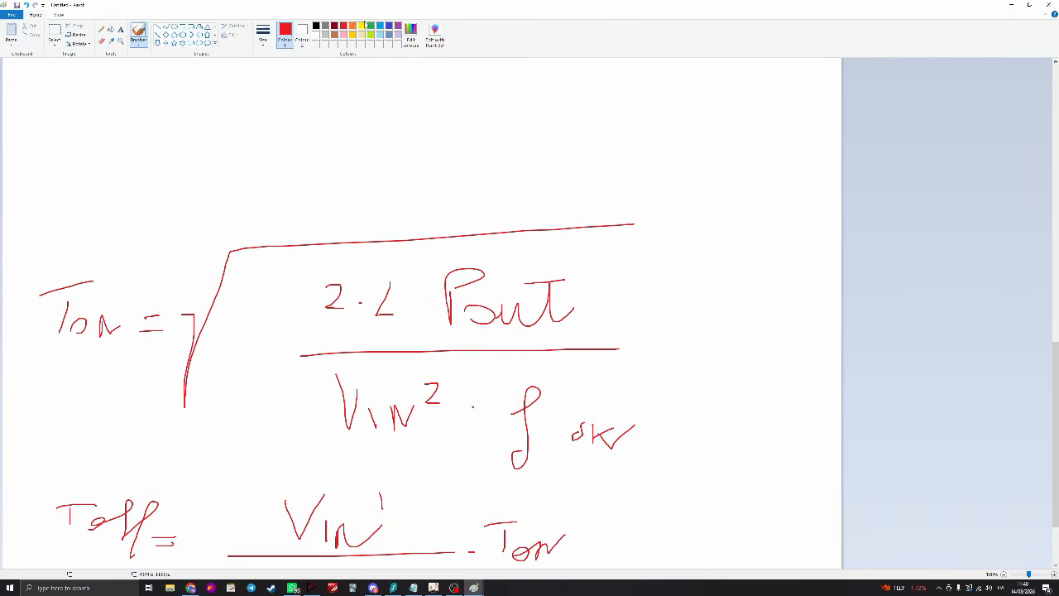
{"action": "left_click", "coordinate": [380, 26]}
{"action": "left_click", "coordinate": [175, 28]}
{"action": "left_click_drag", "start_coordinate": [356, 263], "coordinate": [411, 336]}
{"action": "mouse_move", "coordinate": [422, 258]}
{"action": "left_mouse_down"}
{"action": "mouse_move", "coordinate": [652, 368]}
{"action": "mouse_move", "coordinate": [434, 322]}
{"action": "mouse_move", "coordinate": [427, 281]}
{"action": "left_mouse_up"}
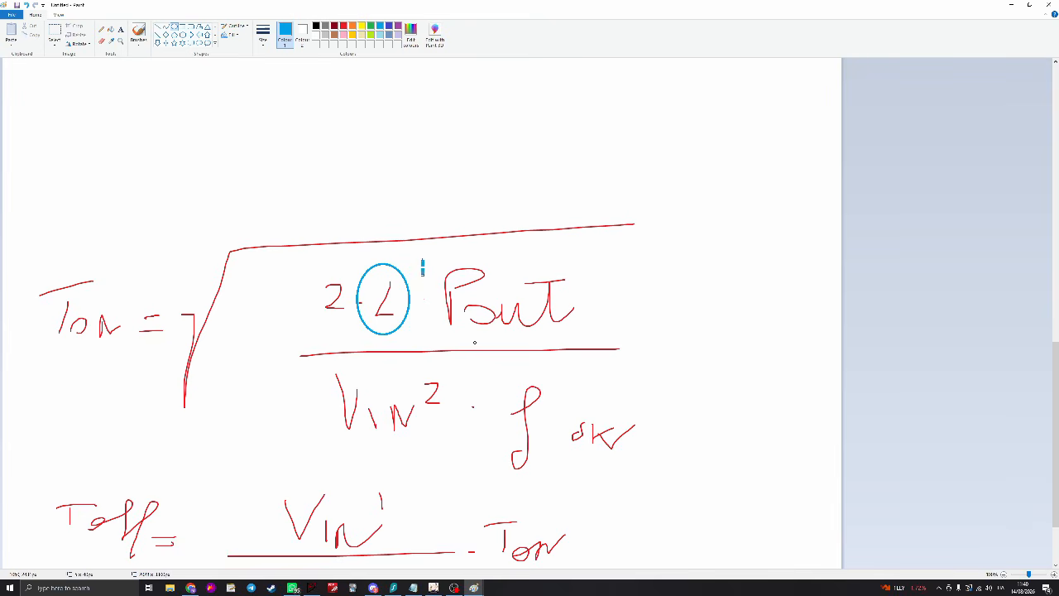
{"action": "left_click_drag", "start_coordinate": [472, 378], "coordinate": [659, 494]}
{"action": "scroll", "coordinate": [674, 463], "scroll_direction": "down", "scroll_amount": 3}
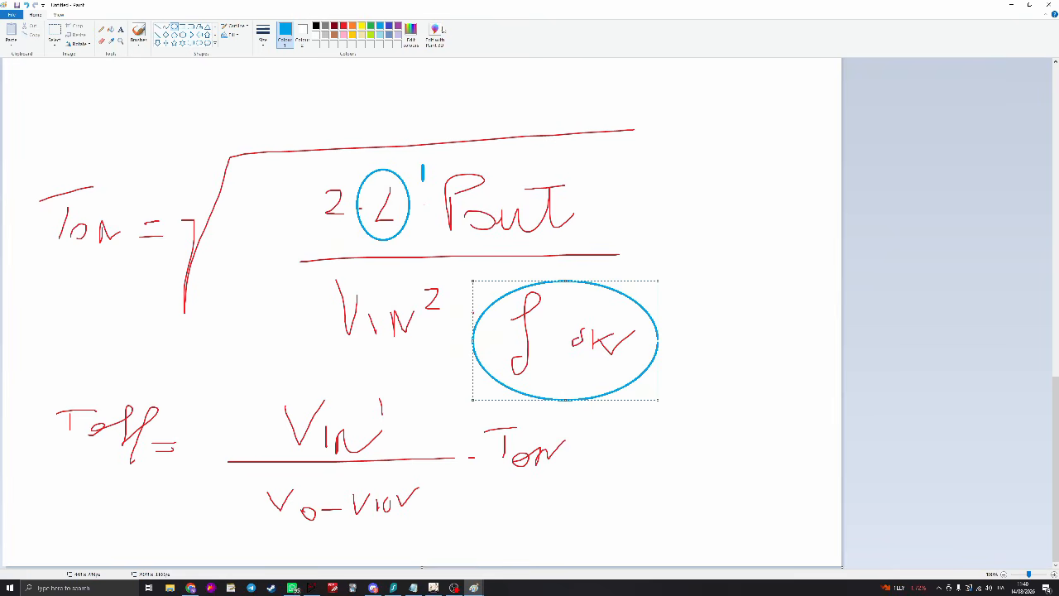
Switch to the Excel workbook and inspect the L, Fsw and k value cells, including the defined name of k
{"action": "scroll", "coordinate": [301, 311], "scroll_direction": "up", "scroll_amount": 12}
{"action": "scroll", "coordinate": [301, 311], "scroll_direction": "down", "scroll_amount": 12}
{"action": "left_click", "coordinate": [190, 587]}
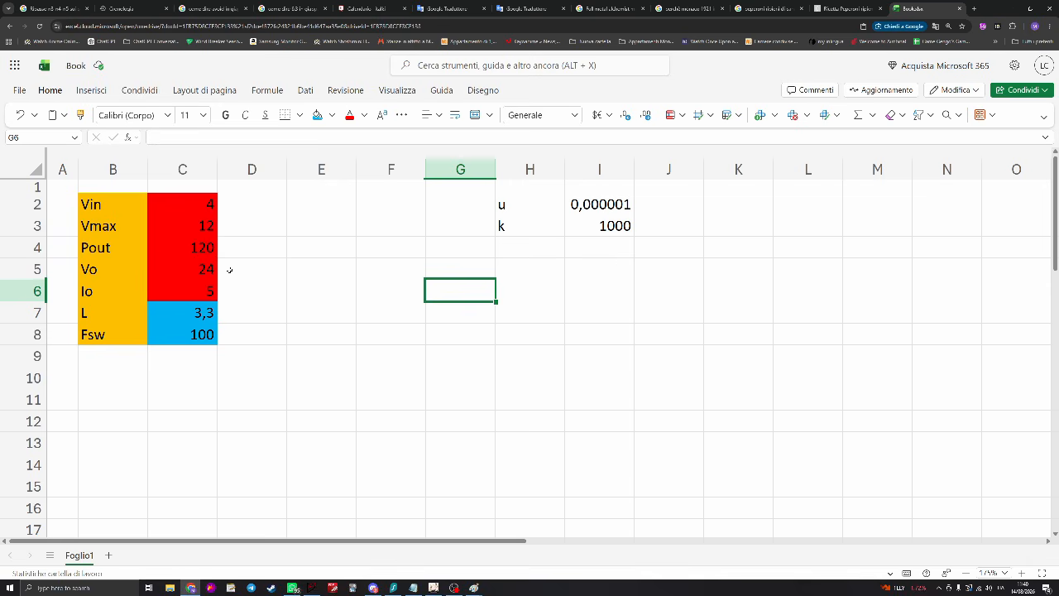
{"action": "left_click", "coordinate": [174, 316]}
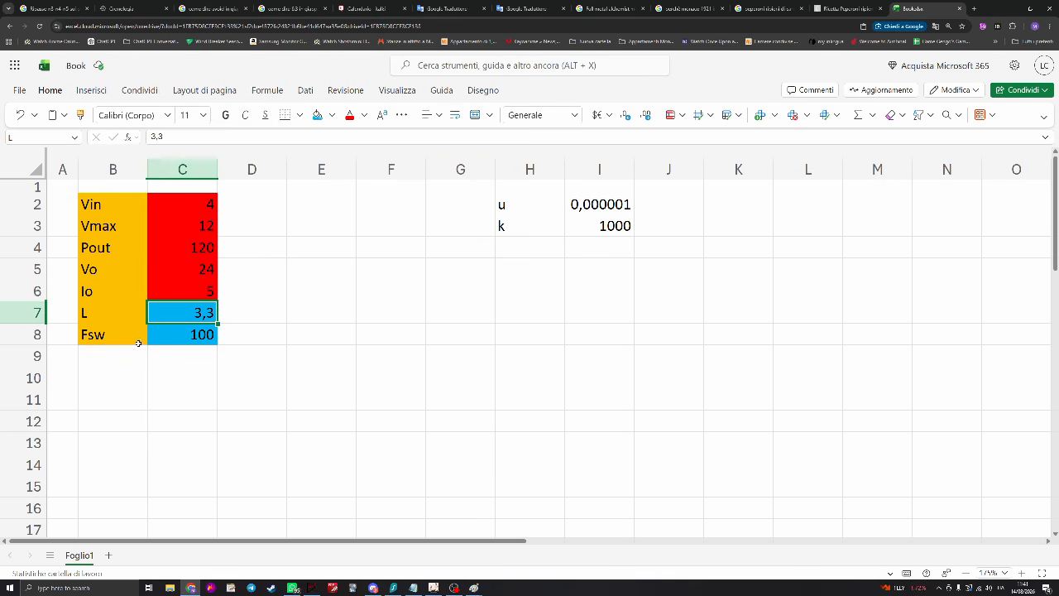
{"action": "left_click", "coordinate": [185, 336]}
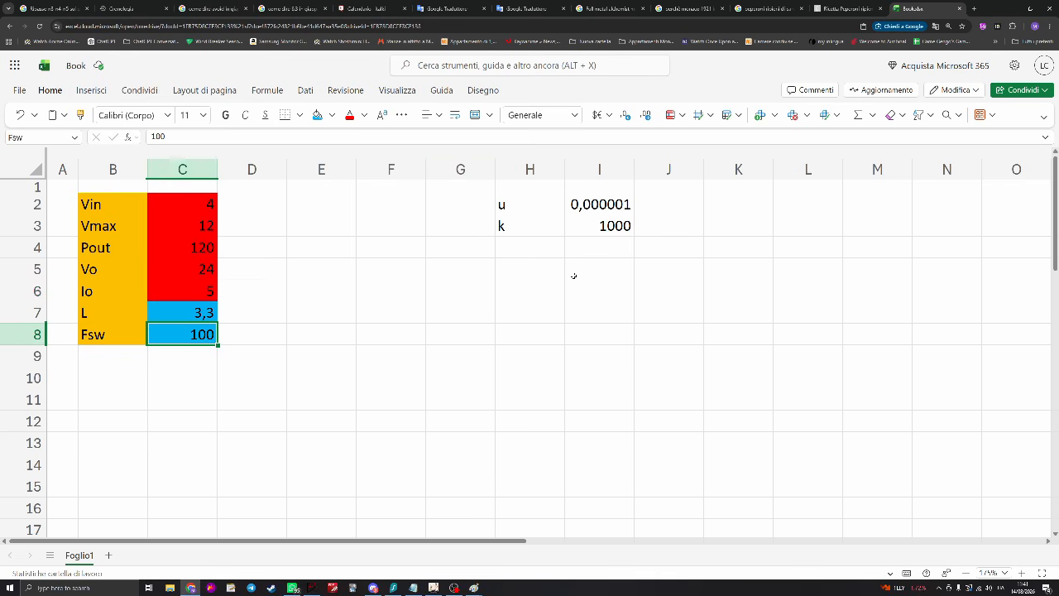
{"action": "left_click", "coordinate": [582, 228]}
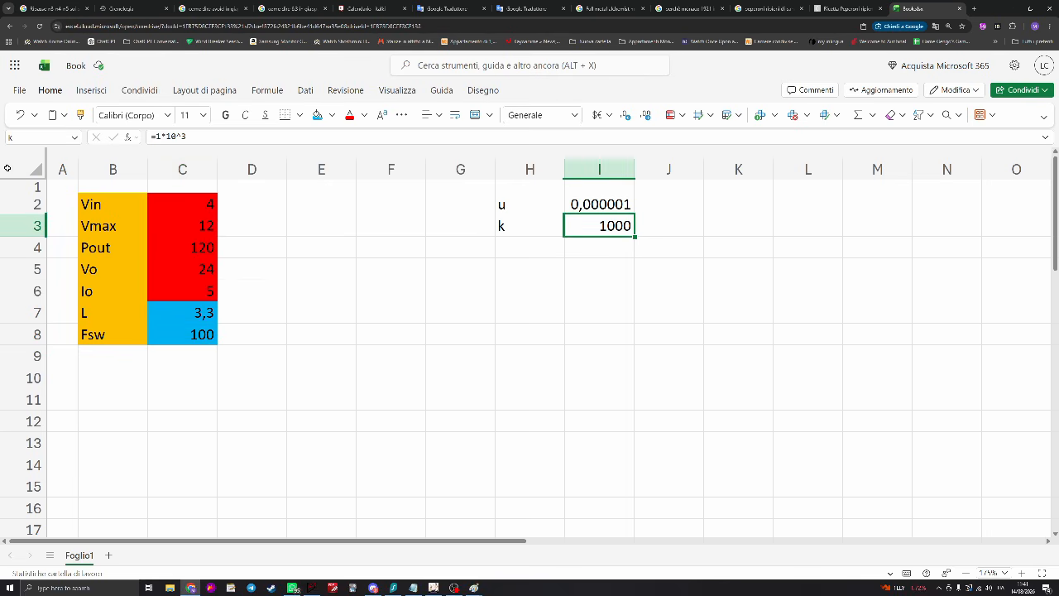
{"action": "left_click", "coordinate": [10, 137]}
Add a constant labelled m in H4 with the formula =1*10^-3 in I4
{"action": "left_click", "coordinate": [539, 286]}
{"action": "double_click", "coordinate": [539, 254]}
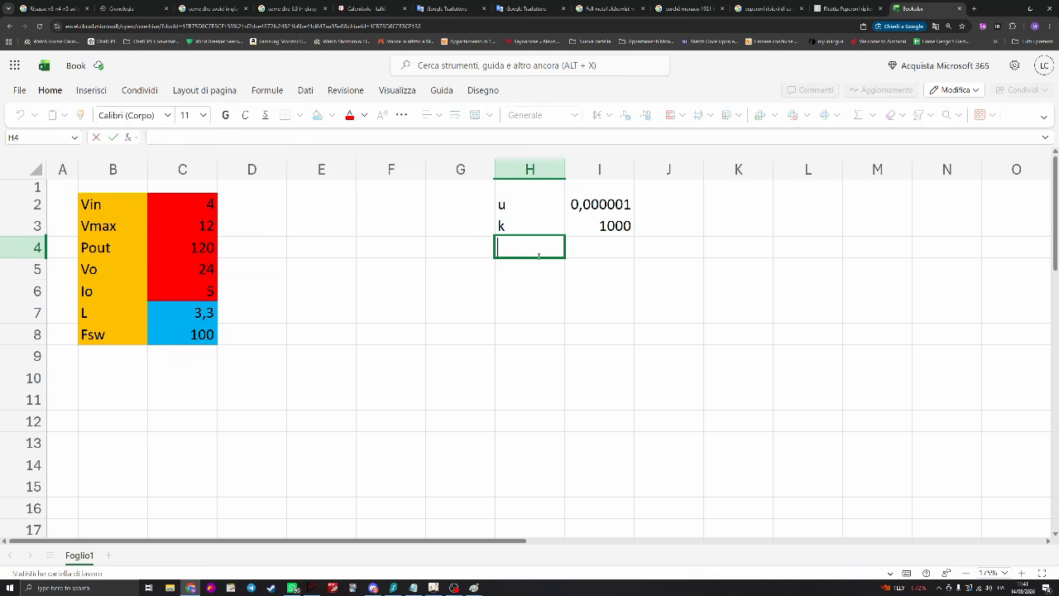
{"action": "type", "text": "m"}
{"action": "key", "text": "Tab"}
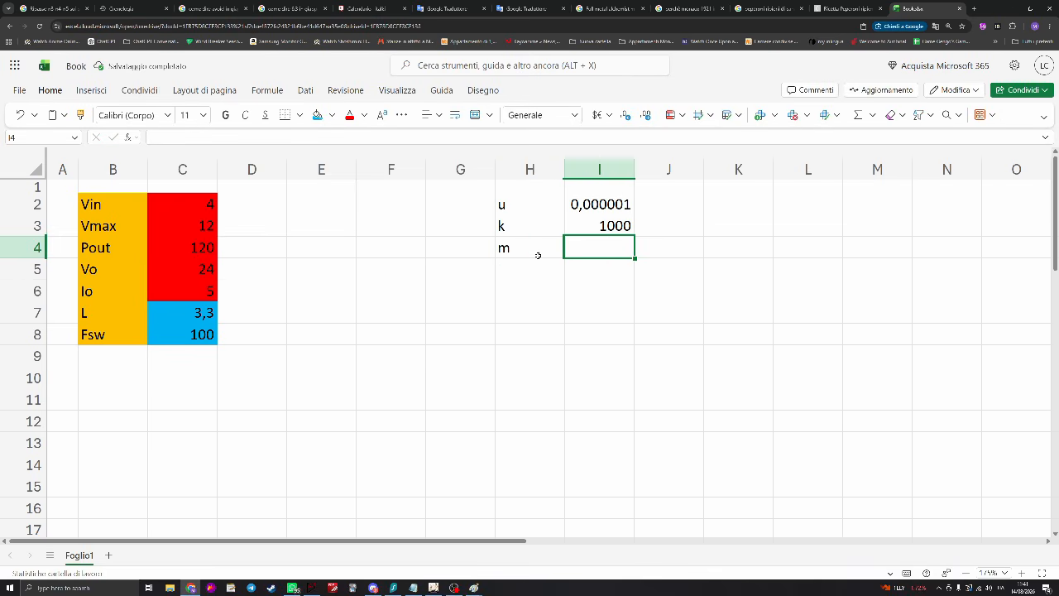
{"action": "type", "text": "=1*10^-3"}
{"action": "key", "text": "Return"}
Assign the defined name m to the constant's value cell I4
{"action": "key", "text": "Up"}
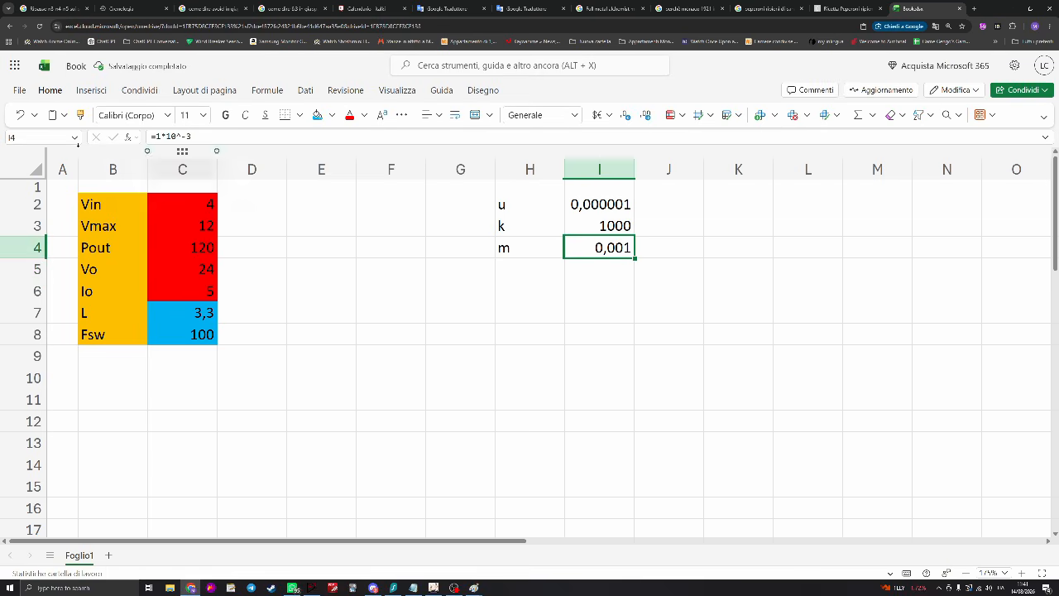
{"action": "left_click", "coordinate": [21, 139]}
{"action": "type", "text": "m"}
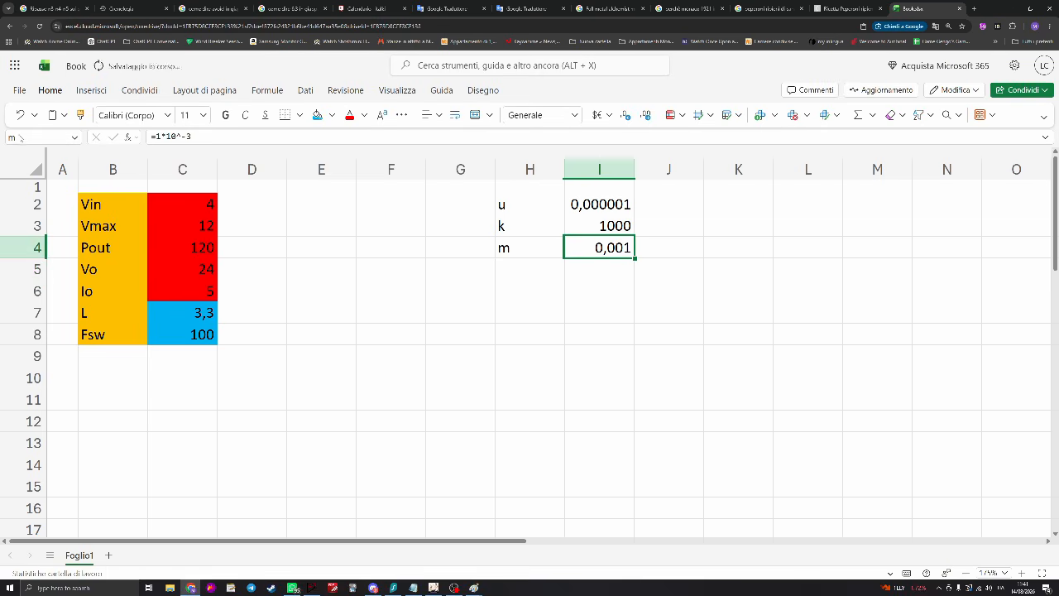
{"action": "key", "text": "Return"}
{"action": "left_click", "coordinate": [572, 350]}
Enter the formula =L*u in H6 to multiply the inductance by the micro constant using their defined names
{"action": "left_click", "coordinate": [508, 298]}
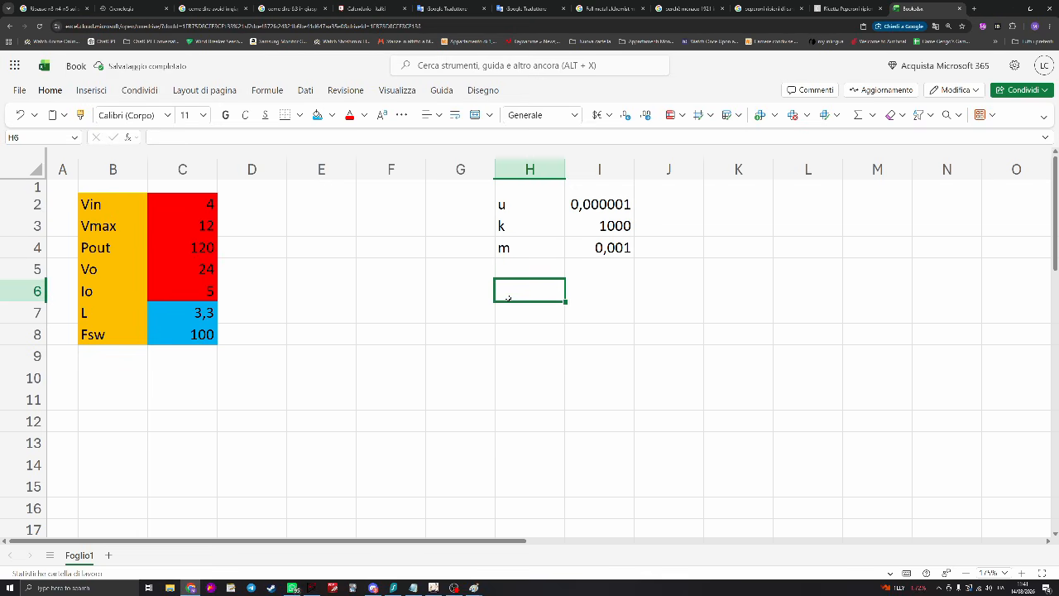
{"action": "type", "text": "="}
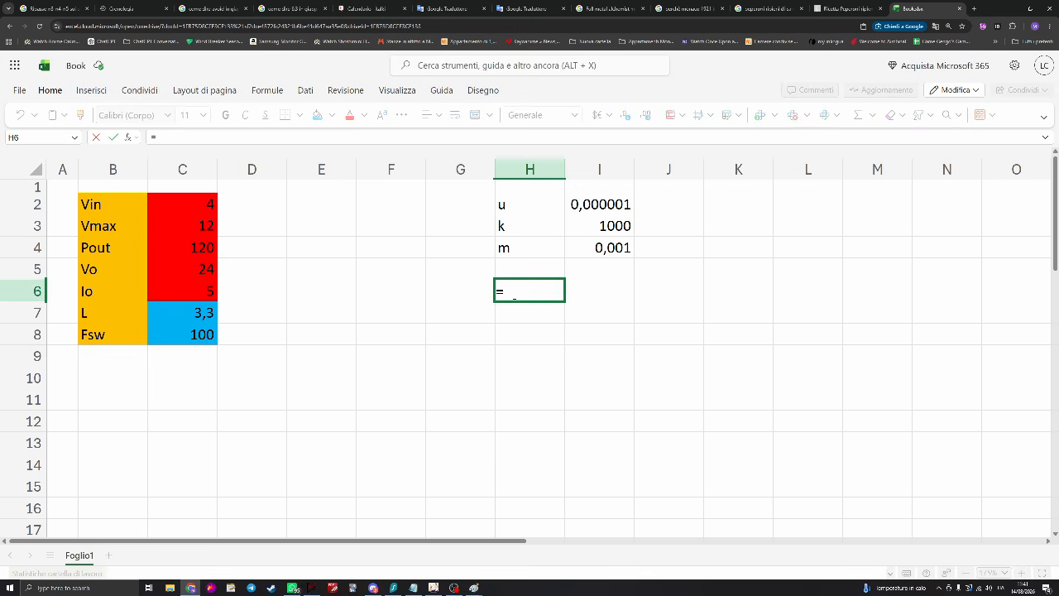
{"action": "type", "text": "L*u"}
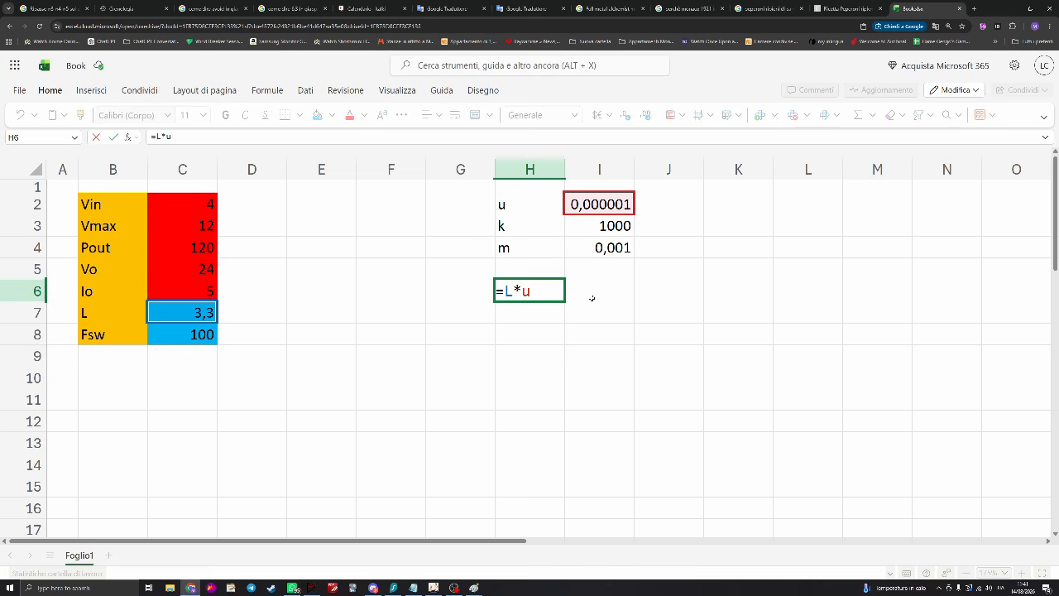
{"action": "key", "text": "Return"}
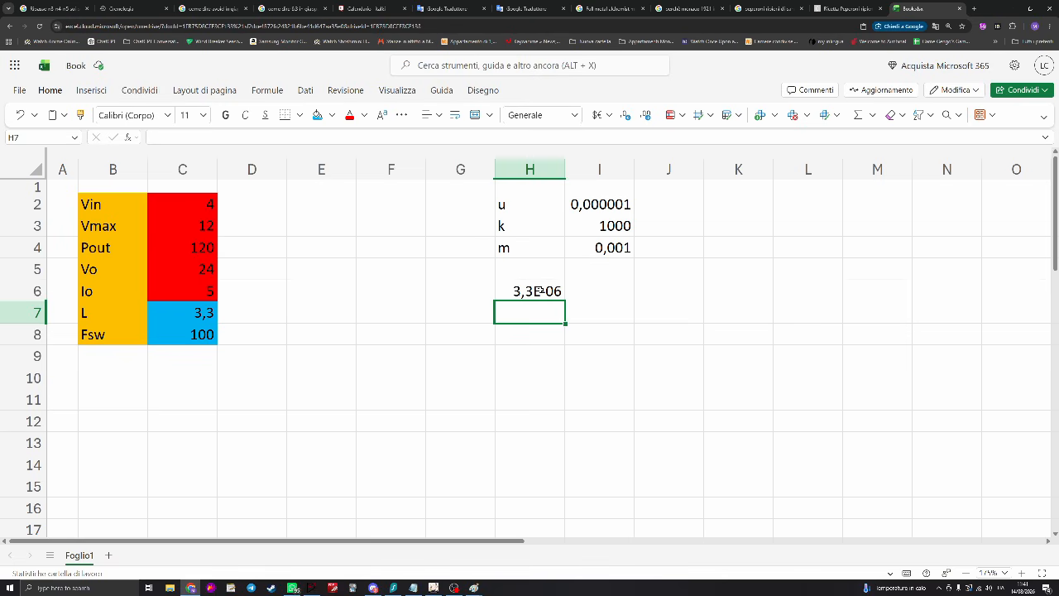
{"action": "left_click", "coordinate": [528, 290]}
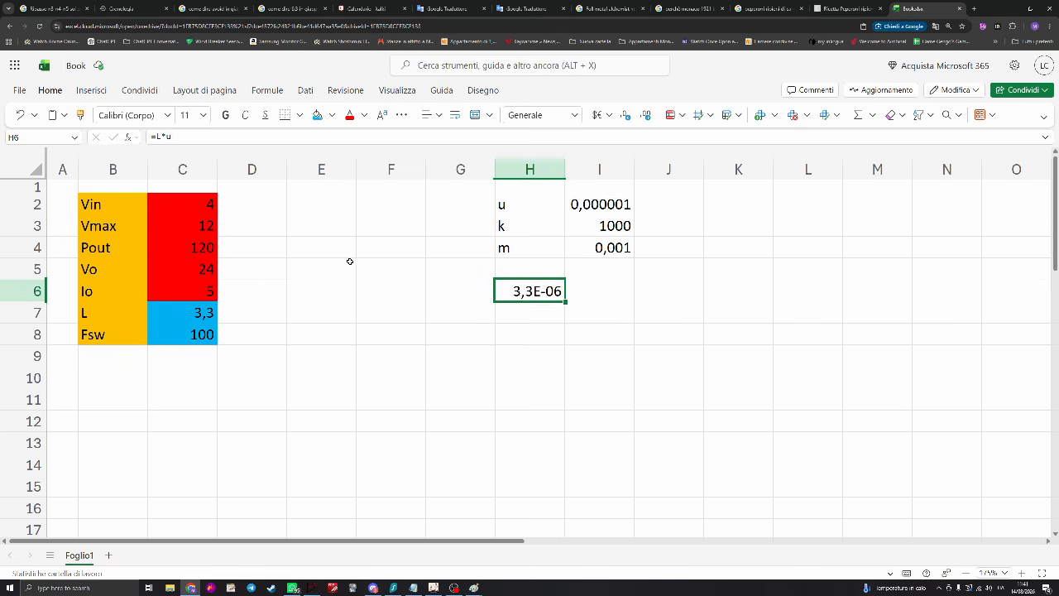
{"action": "left_click", "coordinate": [477, 289]}
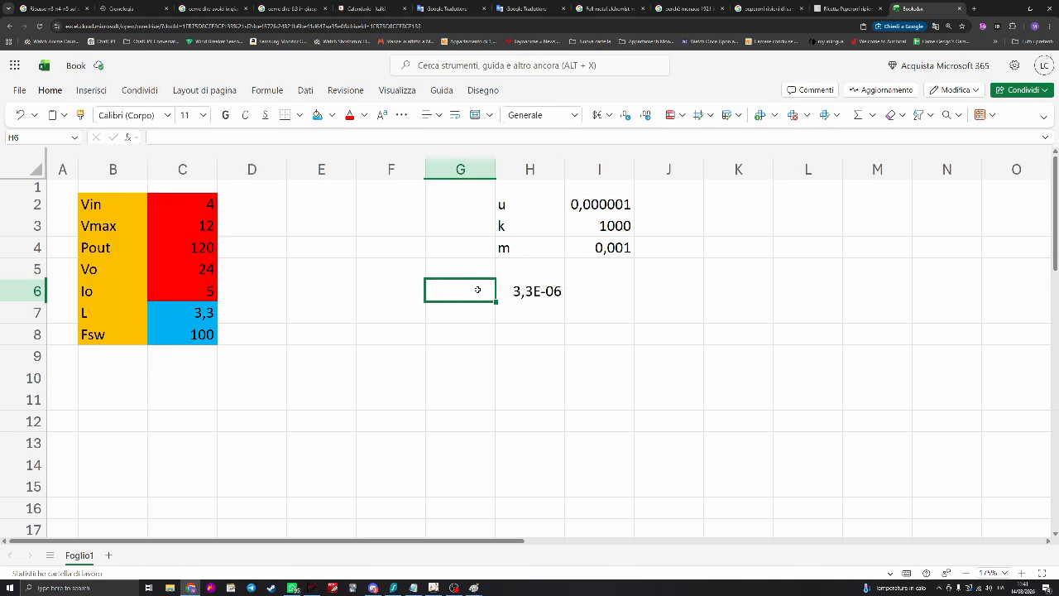
{"action": "left_click", "coordinate": [463, 346]}
{"action": "type", "text": "="}
{"action": "left_click", "coordinate": [392, 332]}
{"action": "type", "text": "*"}
{"action": "left_click", "coordinate": [600, 356]}
{"action": "type", "text": "*"}
{"action": "left_click", "coordinate": [724, 358]}
{"action": "type", "text": "*"}
{"action": "left_click", "coordinate": [806, 311]}
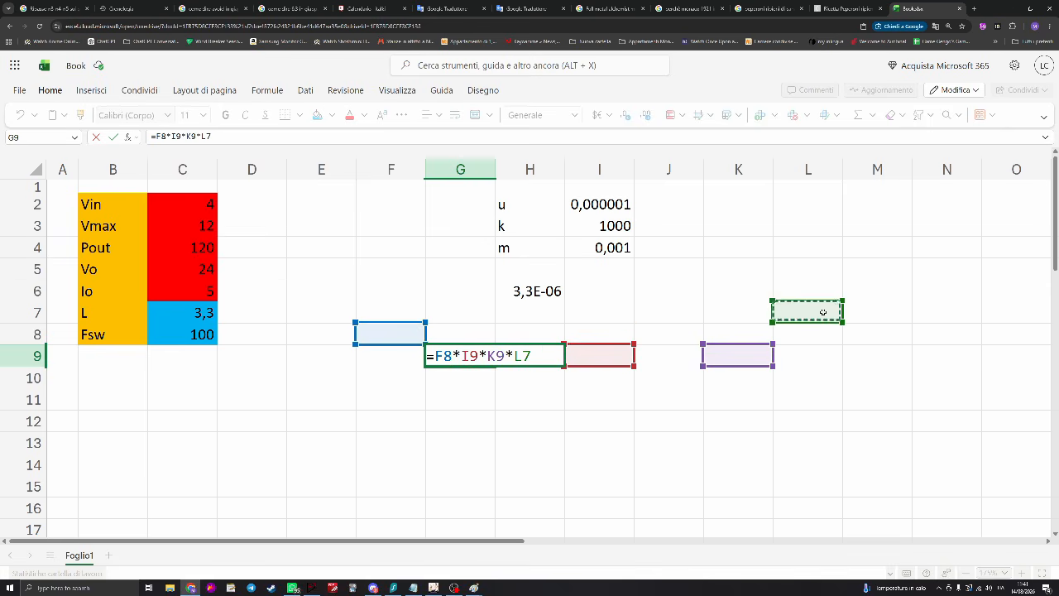
{"action": "type", "text": "/"}
{"action": "left_click", "coordinate": [529, 463]}
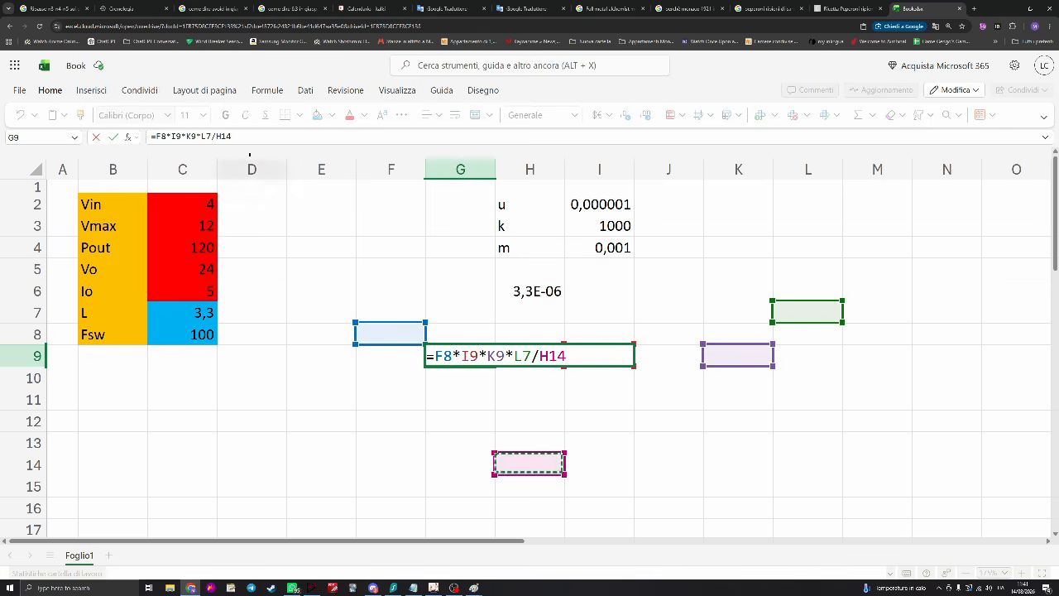
{"action": "left_click_drag", "start_coordinate": [233, 138], "coordinate": [156, 147]}
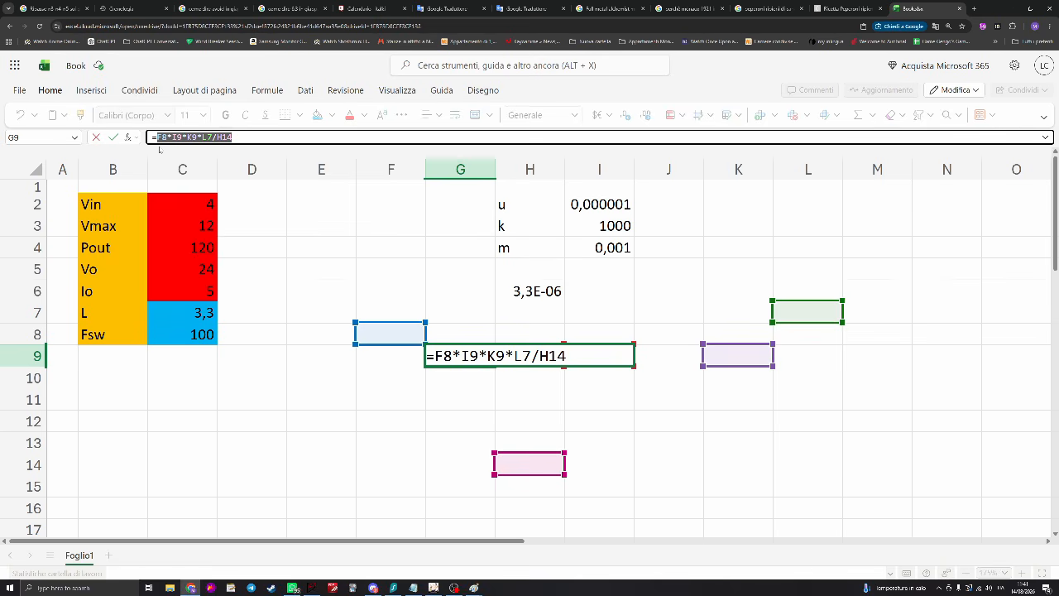
{"action": "key", "text": "Escape"}
{"action": "key", "text": "Down"}
{"action": "key", "text": "Down"}
{"action": "key", "text": "Down"}
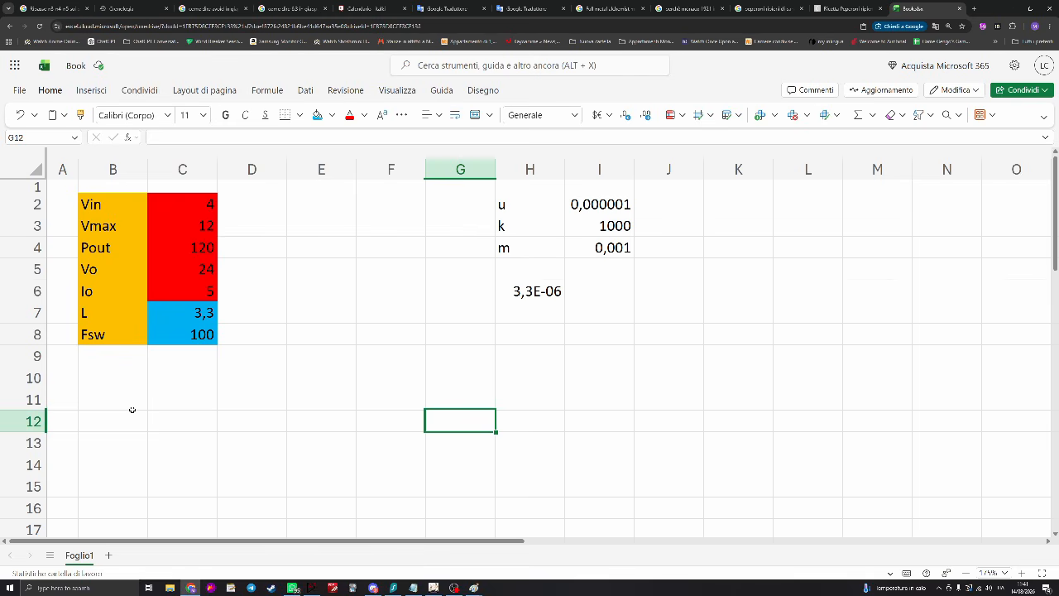
Label cell B10 as Ton and begin a formula in the adjacent cell C10
{"action": "left_click", "coordinate": [118, 380]}
{"action": "type", "text": "Ton"}
{"action": "key", "text": "Tab"}
{"action": "type", "text": "="}
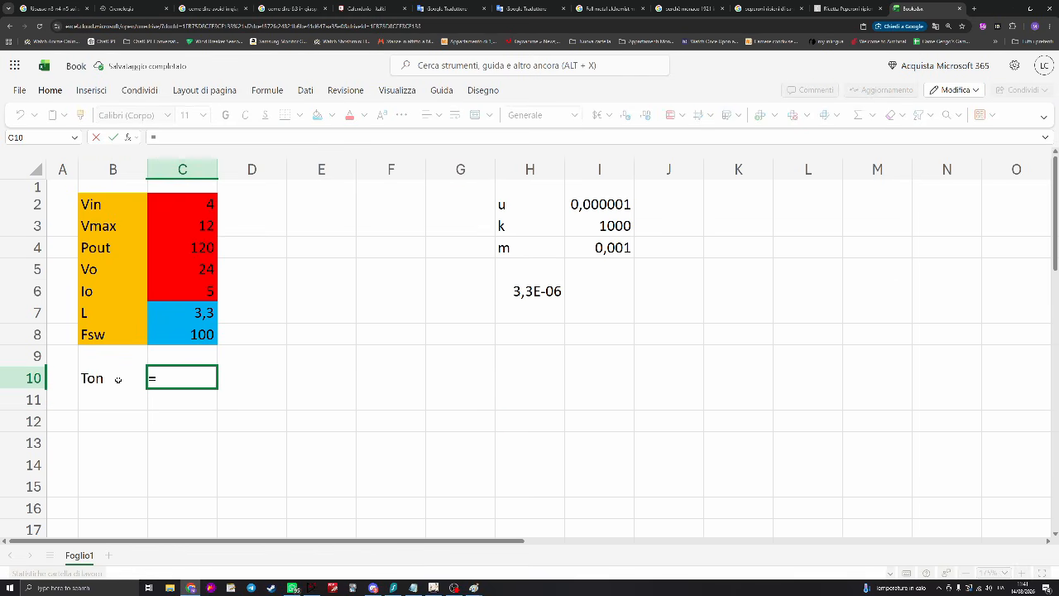
Arrange the Paint window with the handwritten Ton formula side by side with the Excel workbook
{"action": "mouse_move", "coordinate": [474, 586]}
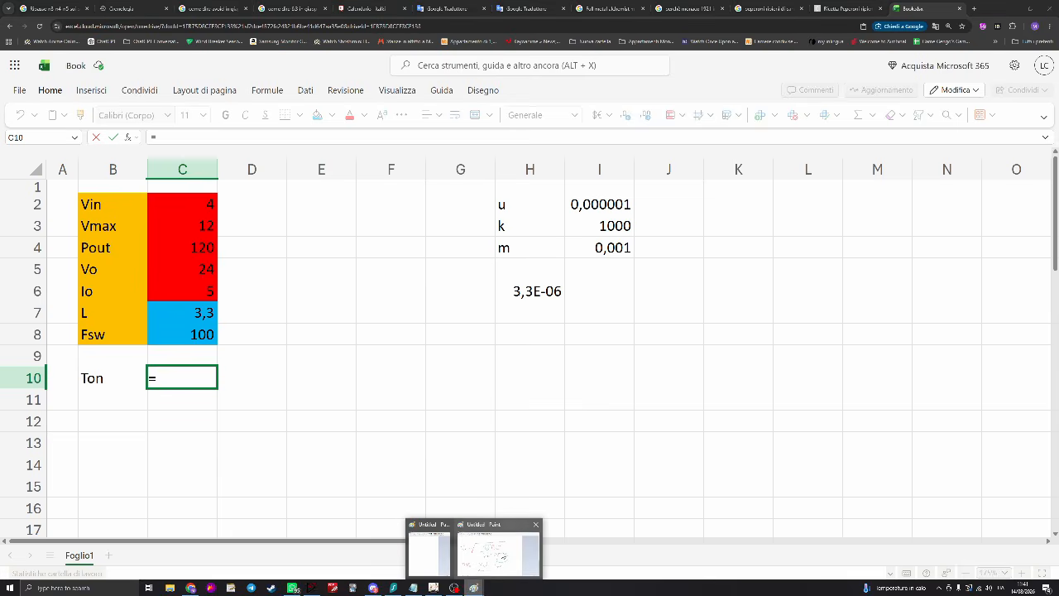
{"action": "left_click", "coordinate": [500, 545]}
{"action": "mouse_move", "coordinate": [426, 5]}
{"action": "left_mouse_down"}
{"action": "mouse_move", "coordinate": [541, 59]}
{"action": "mouse_move", "coordinate": [1051, 55]}
{"action": "mouse_move", "coordinate": [927, 194]}
{"action": "mouse_move", "coordinate": [1058, 199]}
{"action": "left_mouse_up"}
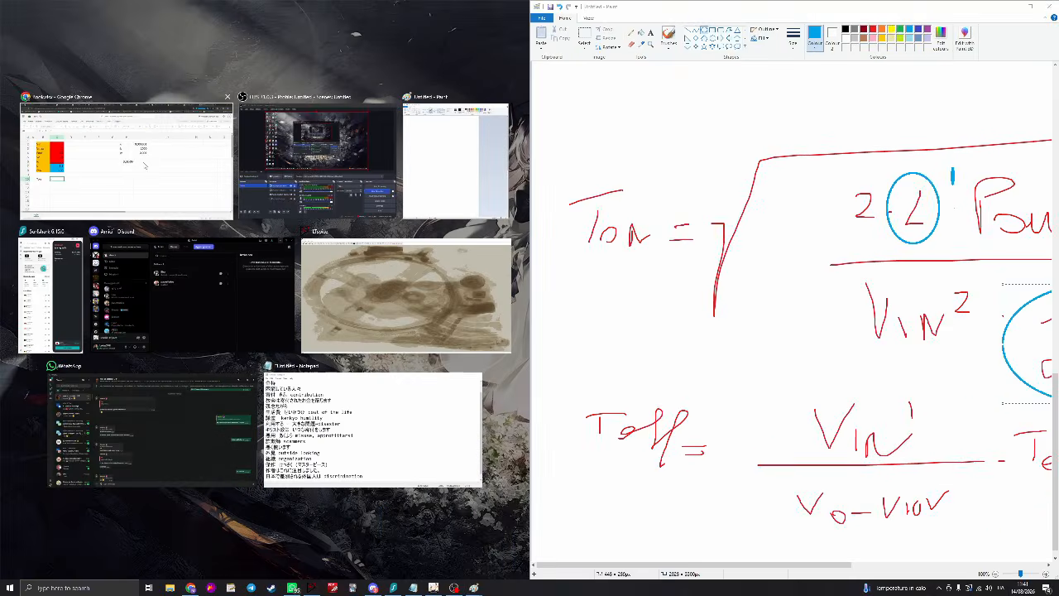
{"action": "left_click", "coordinate": [128, 165]}
Enter RADQ(2*L*u*Po* as the opening part of the Ton formula, following the handwritten square-root expression
{"action": "type", "text": "RADQ("}
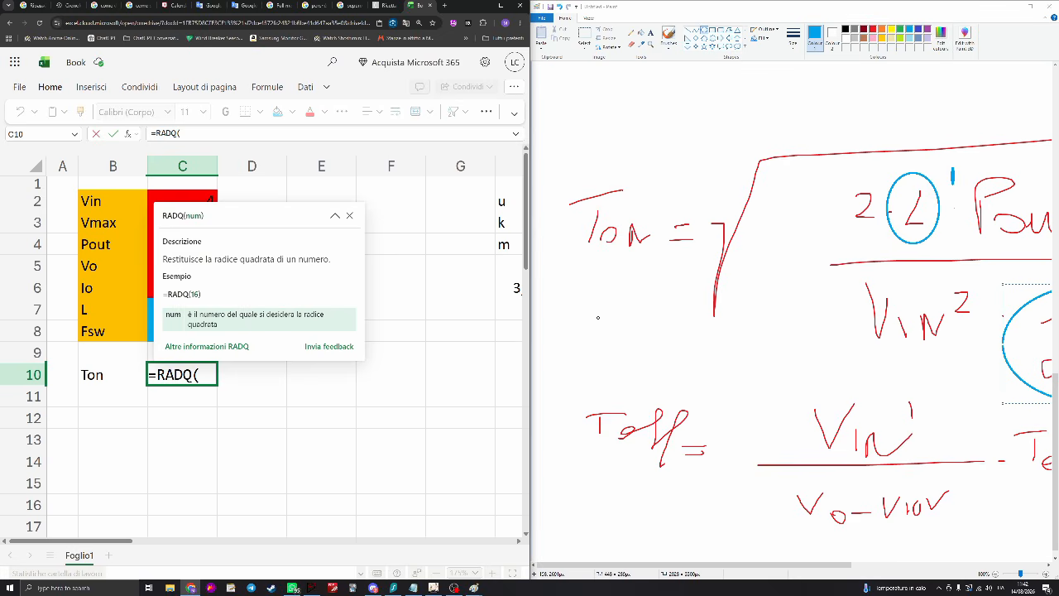
{"action": "type", "text": "2*L*u"}
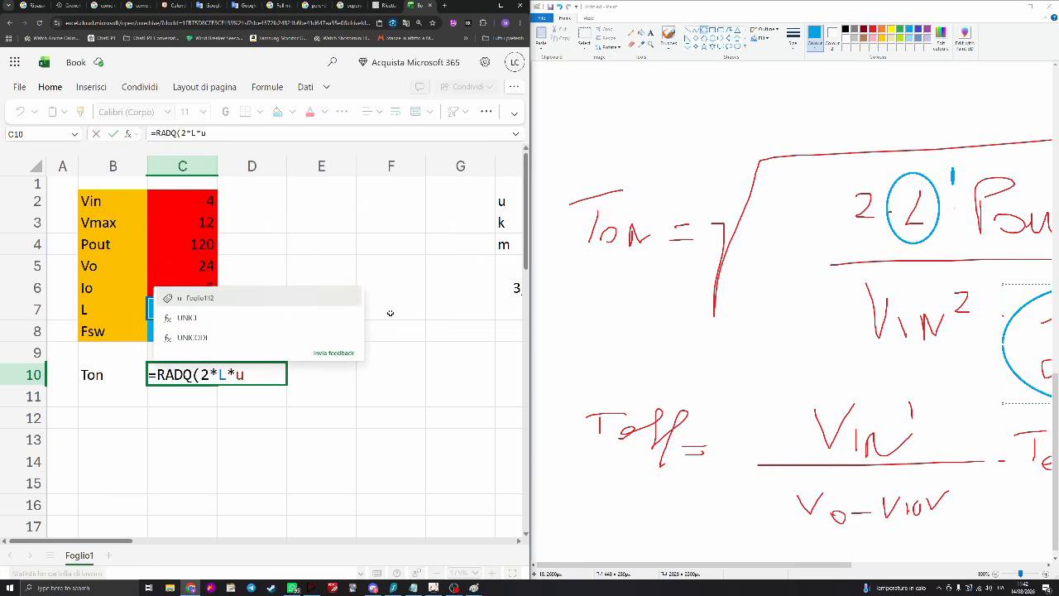
{"action": "type", "text": "Po*"}
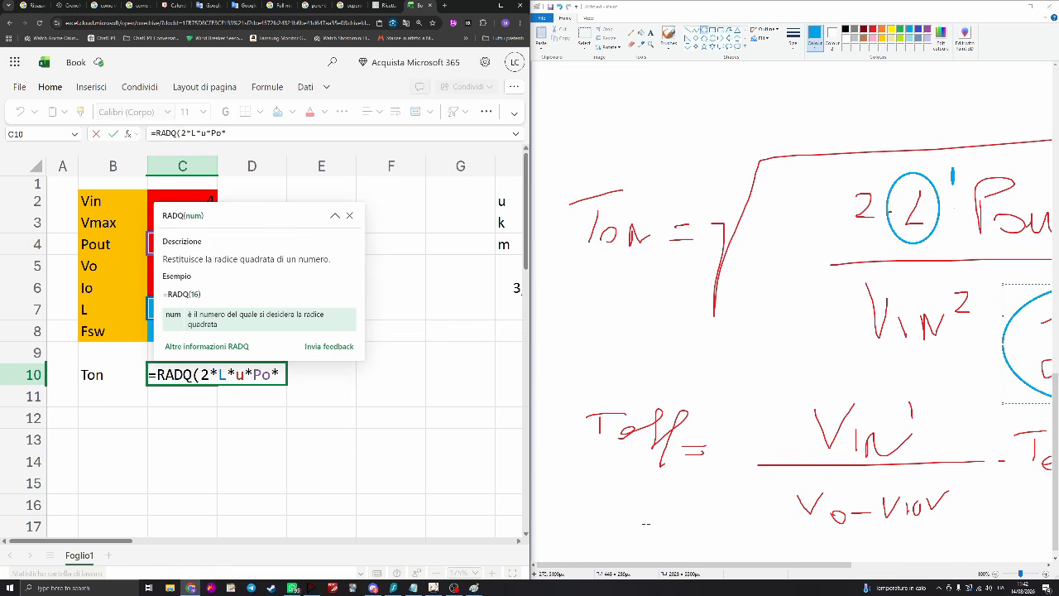
{"action": "left_click_drag", "start_coordinate": [739, 559], "coordinate": [899, 561]}
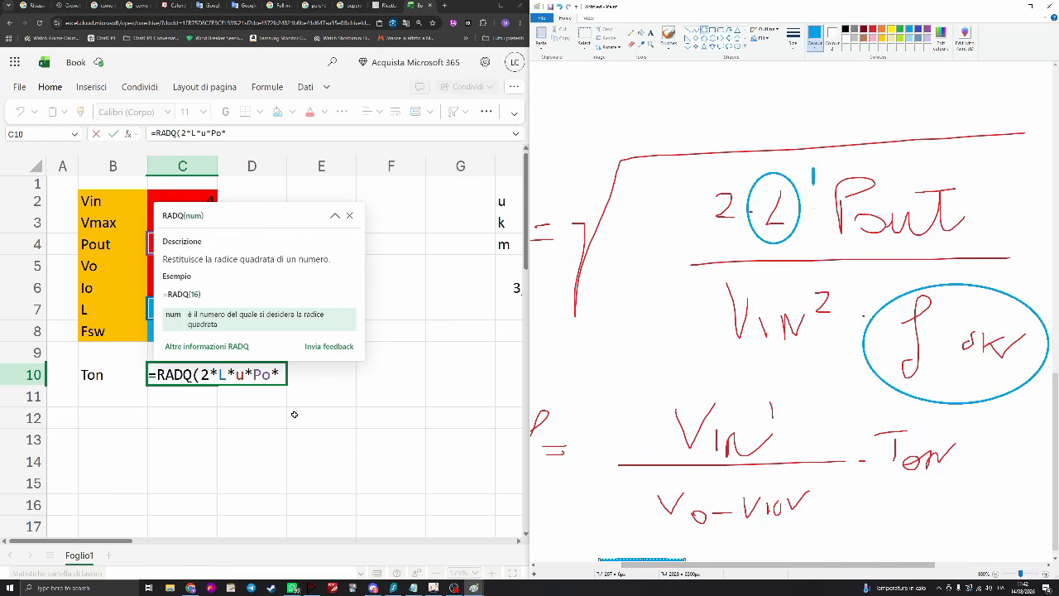
{"action": "left_click", "coordinate": [282, 386]}
{"action": "type", "text": "1"}
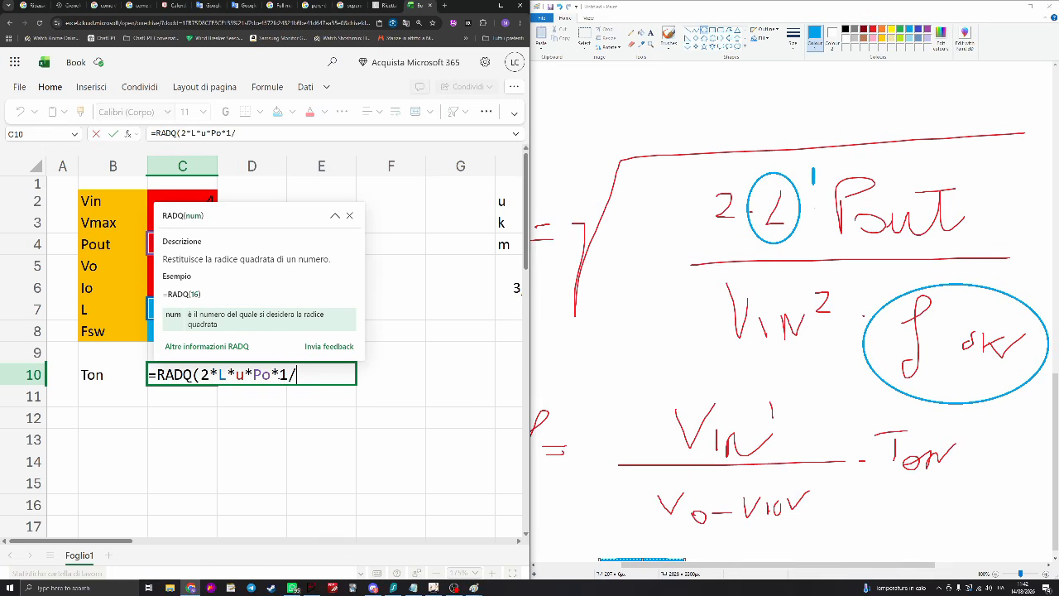
{"action": "type", "text": "/("}
{"action": "key", "text": "BackSpace"}
{"action": "key", "text": "BackSpace"}
{"action": "key", "text": "BackSpace"}
Insert 1/Vin* before RADQ in the Ton formula and divide Po by Fsw inside the square root
{"action": "left_click", "coordinate": [157, 374]}
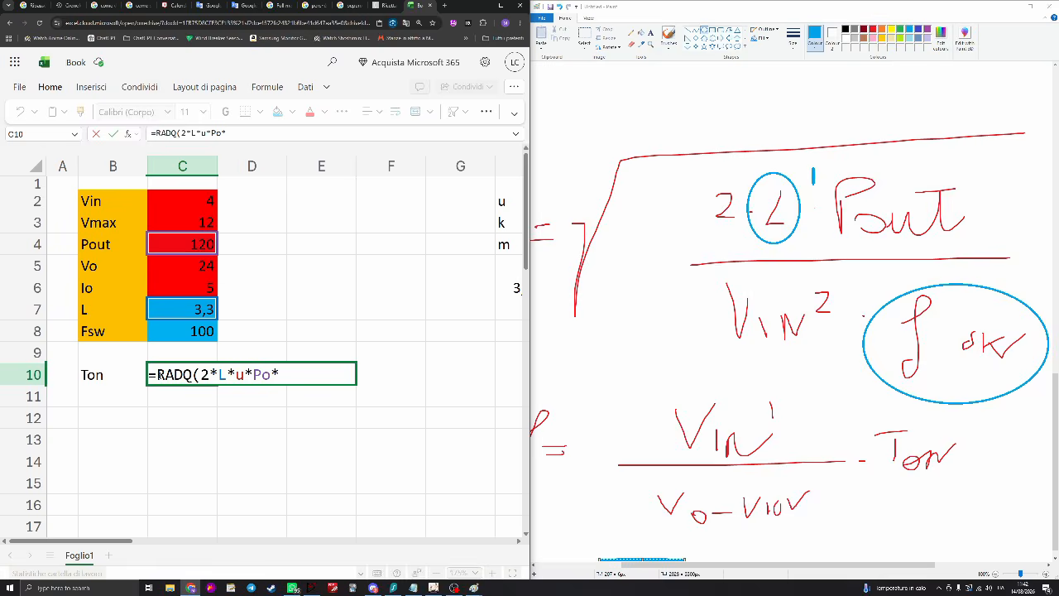
{"action": "type", "text": "1/Vin*"}
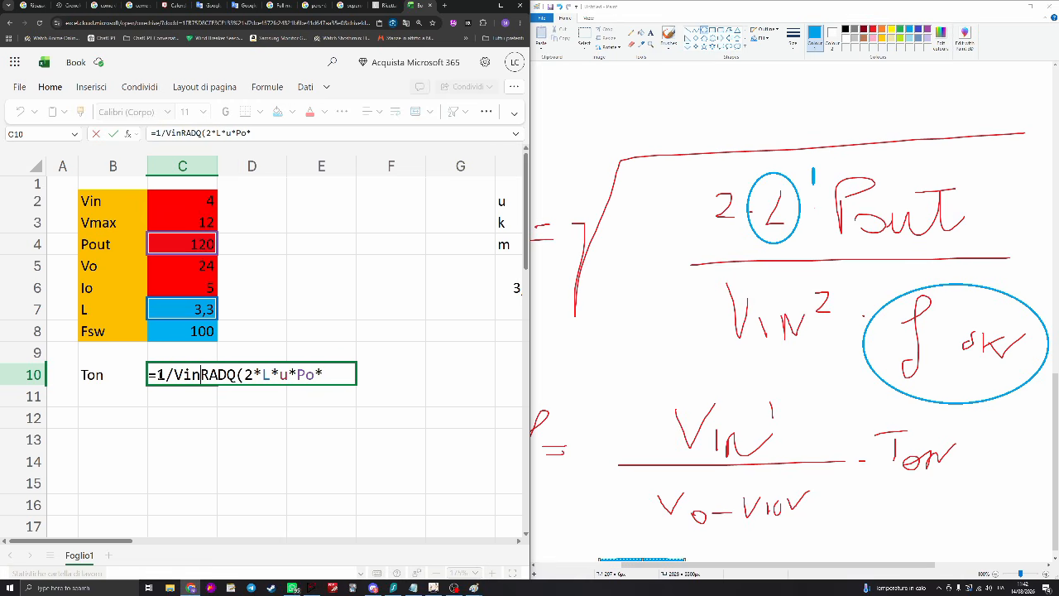
{"action": "left_click", "coordinate": [341, 374]}
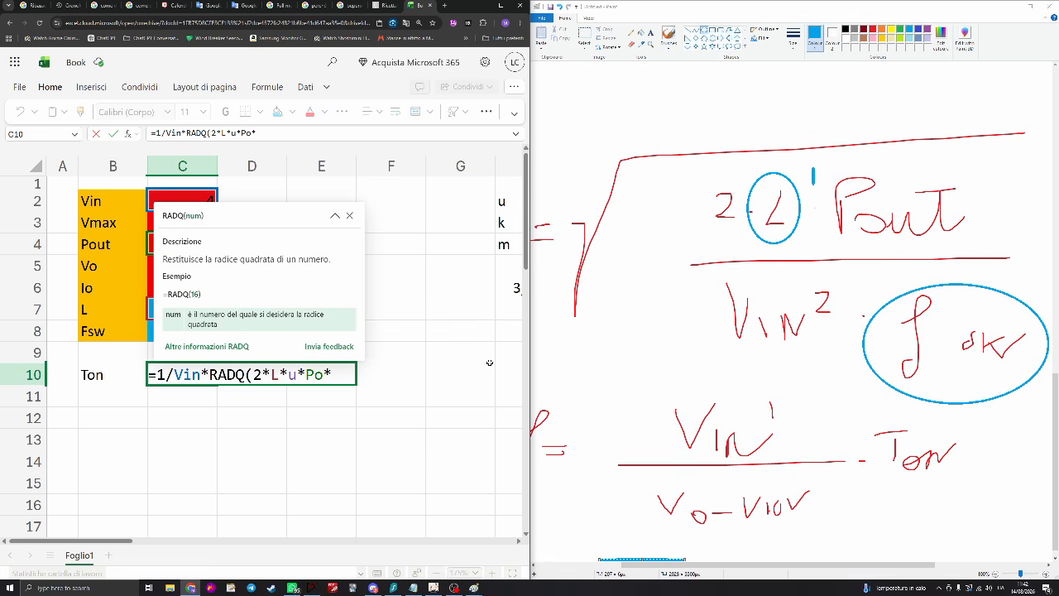
{"action": "key", "text": "BackSpace"}
{"action": "type", "text": "/Fsw"}
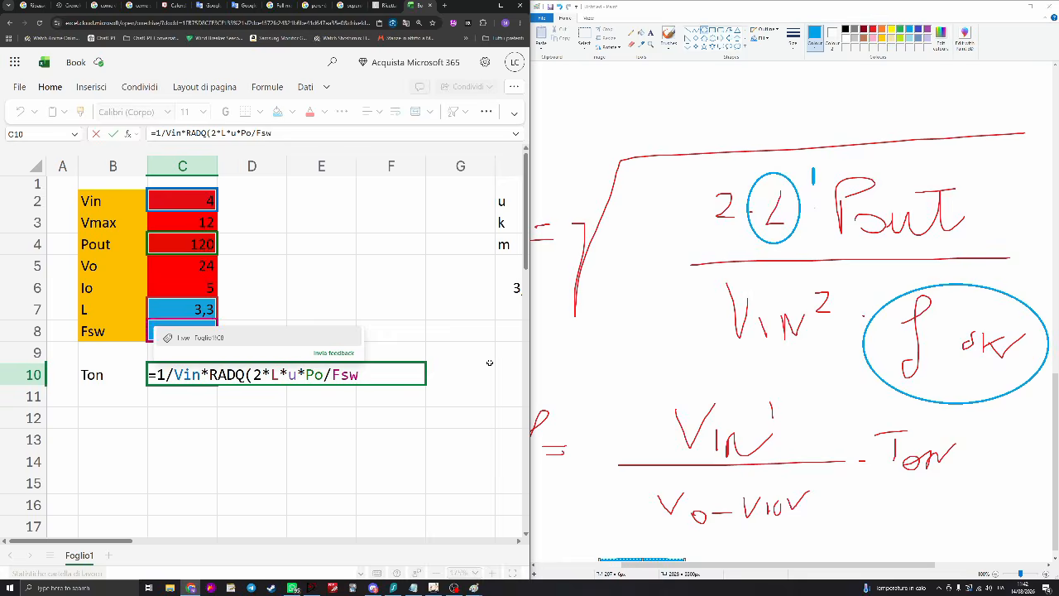
{"action": "type", "text": "*"}
{"action": "key", "text": "BackSpace"}
{"action": "key", "text": "BackSpace"}
{"action": "key", "text": "BackSpace"}
{"action": "key", "text": "BackSpace"}
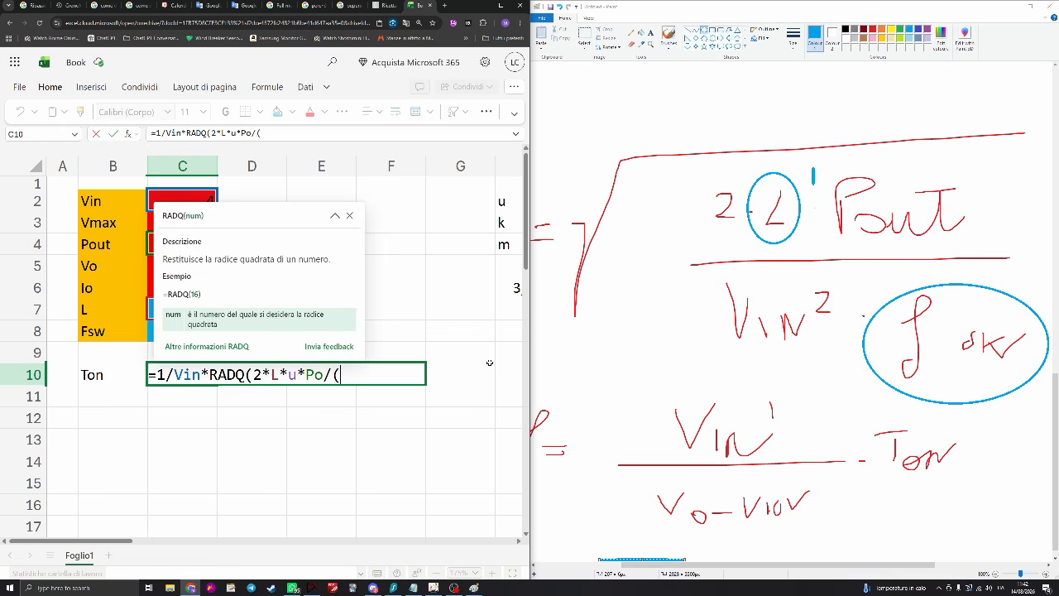
{"action": "type", "text": "Fsw"}
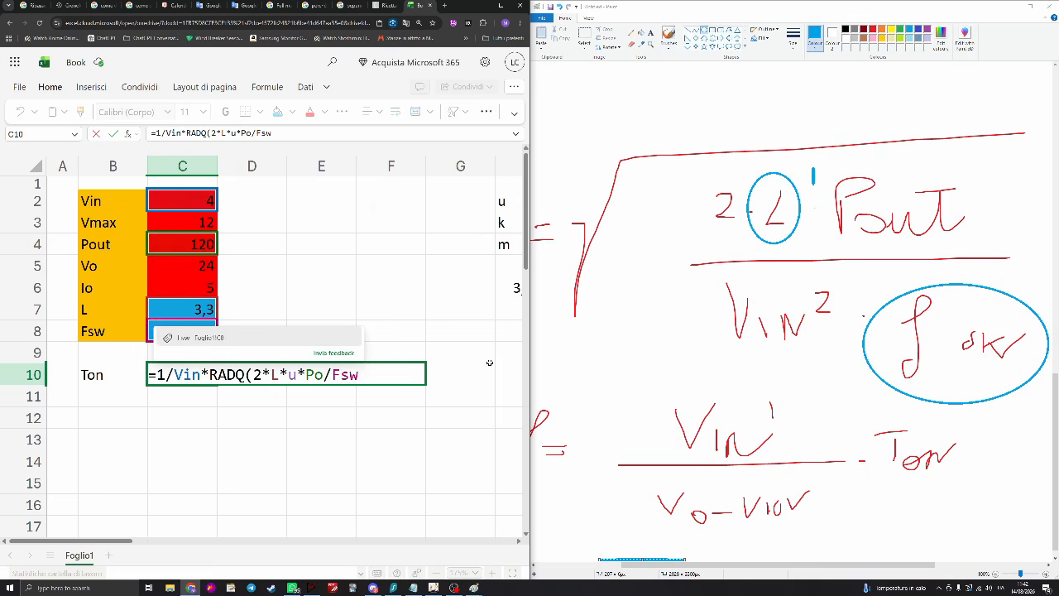
Complete the Ton formula in C10 as =1/Vin*RADQ(2*L*u*Po/Fsw*m)
{"action": "type", "text": "*m)"}
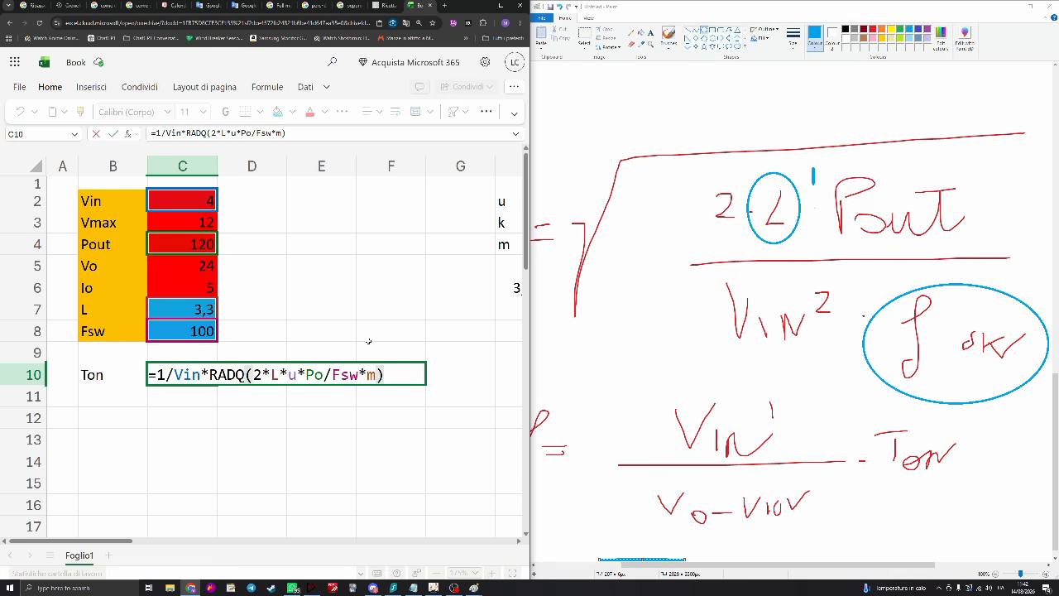
{"action": "key", "text": "Return"}
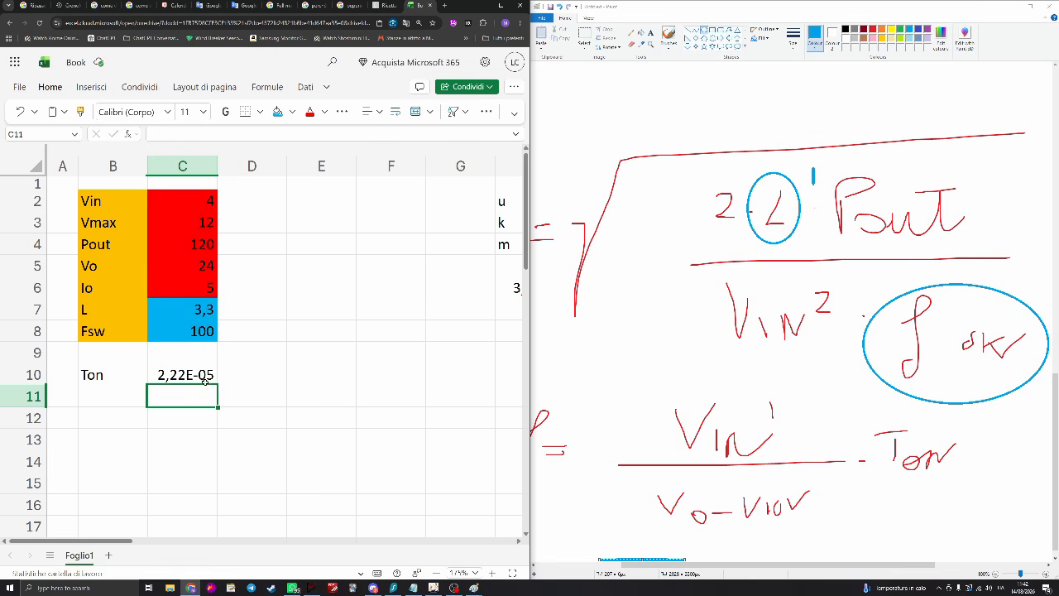
{"action": "left_click", "coordinate": [213, 376]}
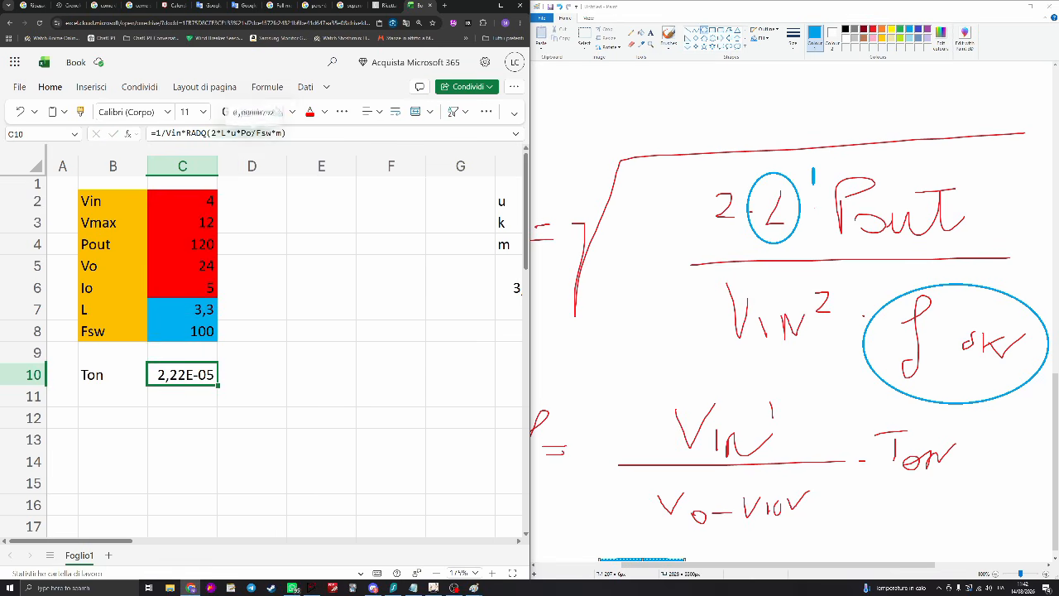
Enclose Fsw*m in parentheses inside the square root of the Ton formula in C10
{"action": "left_click", "coordinate": [298, 134]}
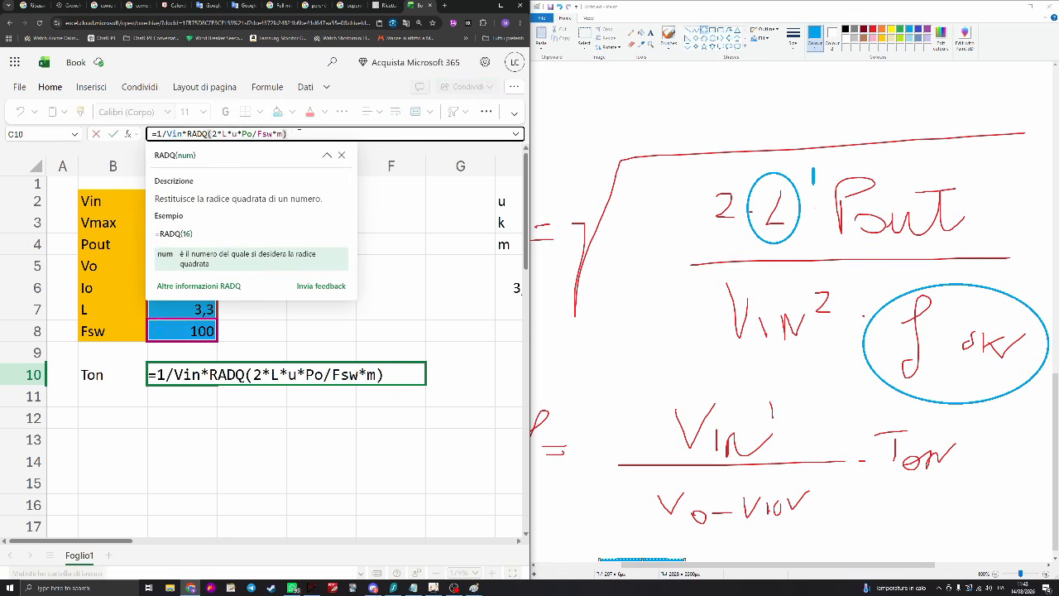
{"action": "key", "text": "Left"}
{"action": "key", "text": "Left"}
{"action": "key", "text": "Left"}
{"action": "key", "text": "Left"}
{"action": "key", "text": "Left"}
{"action": "key", "text": "Left"}
{"action": "type", "text": "("}
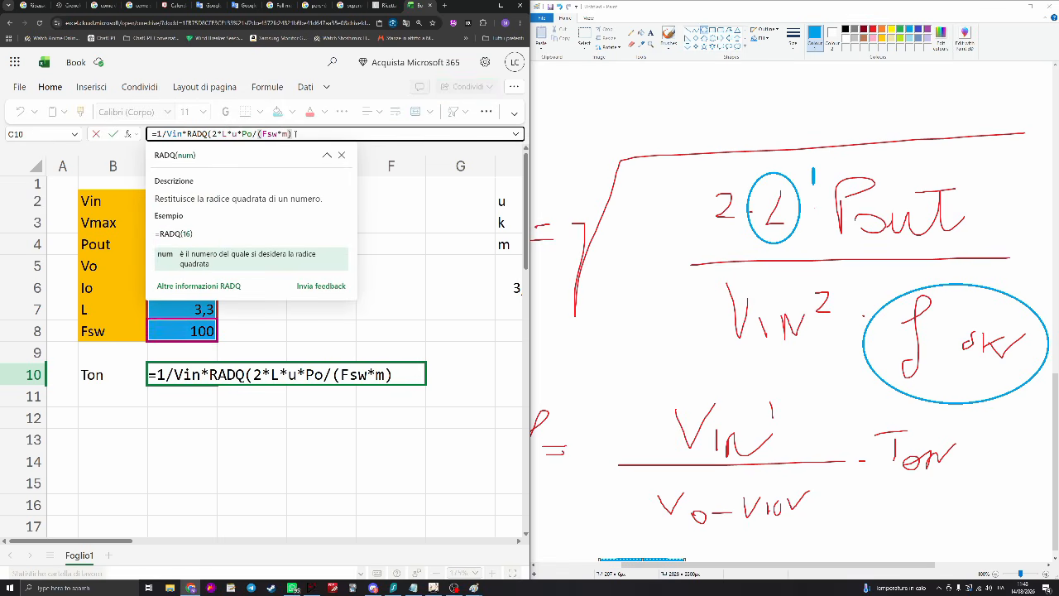
{"action": "type", "text": ")"}
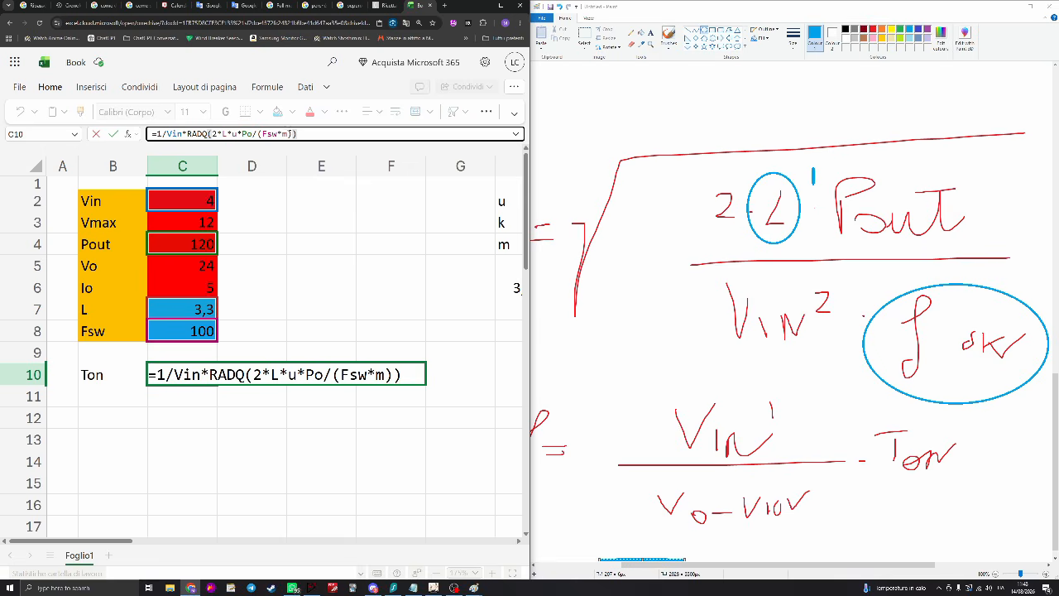
Replace m with k in the Ton formula so C10 holds =1/Vin*RADQ(2*L*u*Po/(Fsw*k))
{"action": "double_click", "coordinate": [283, 133]}
{"action": "type", "text": "k"}
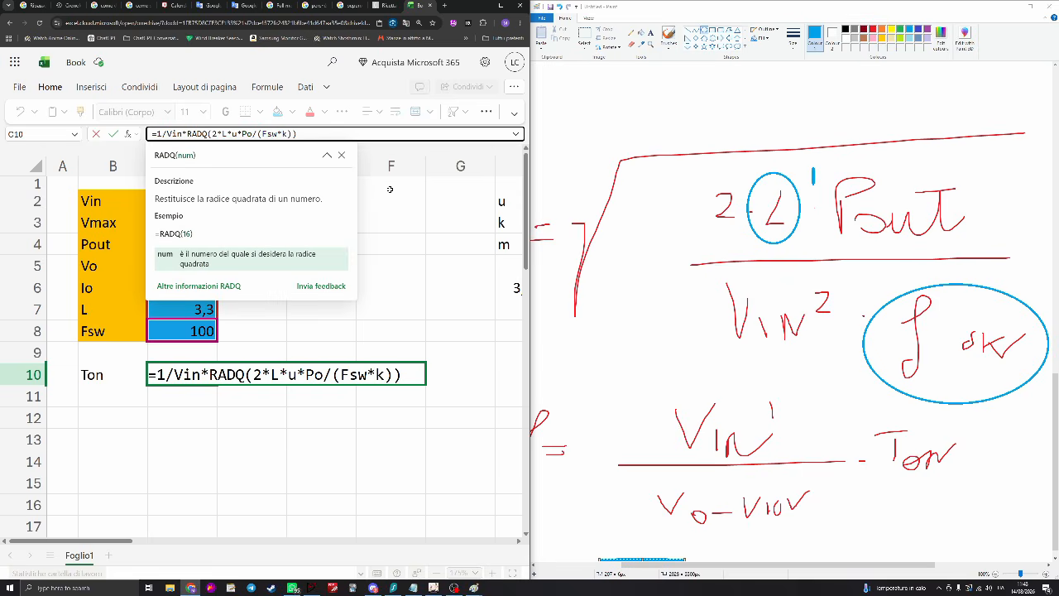
{"action": "key", "text": "Return"}
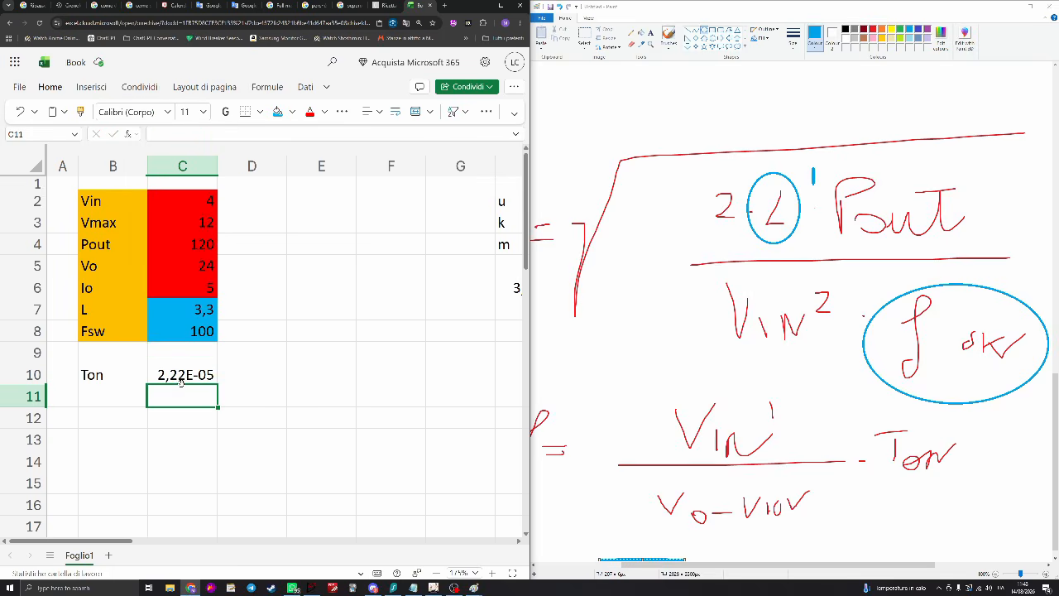
{"action": "left_click", "coordinate": [180, 381]}
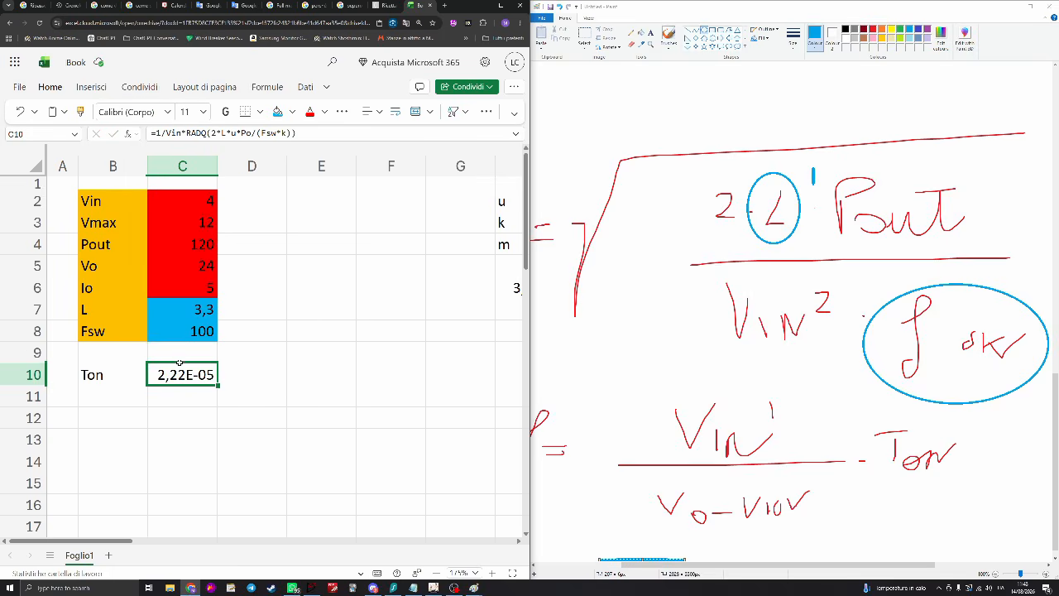
Fill the Ton label in B10 and the unit labels in H2:H4 with the orange used for the other labels
{"action": "left_click", "coordinate": [141, 381]}
{"action": "left_click", "coordinate": [292, 112]}
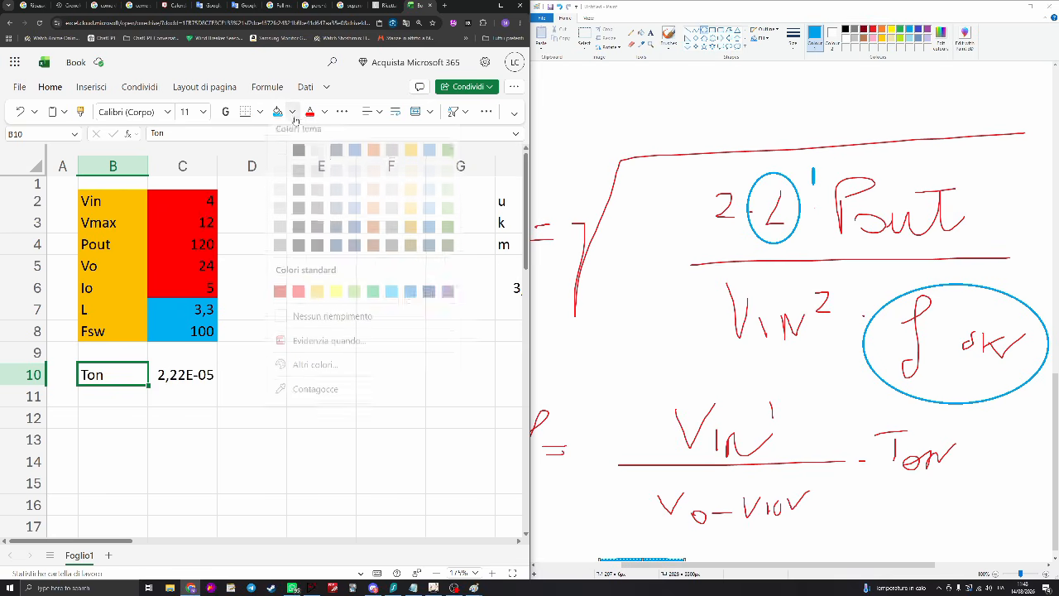
{"action": "left_click", "coordinate": [315, 298]}
{"action": "left_click", "coordinate": [247, 351]}
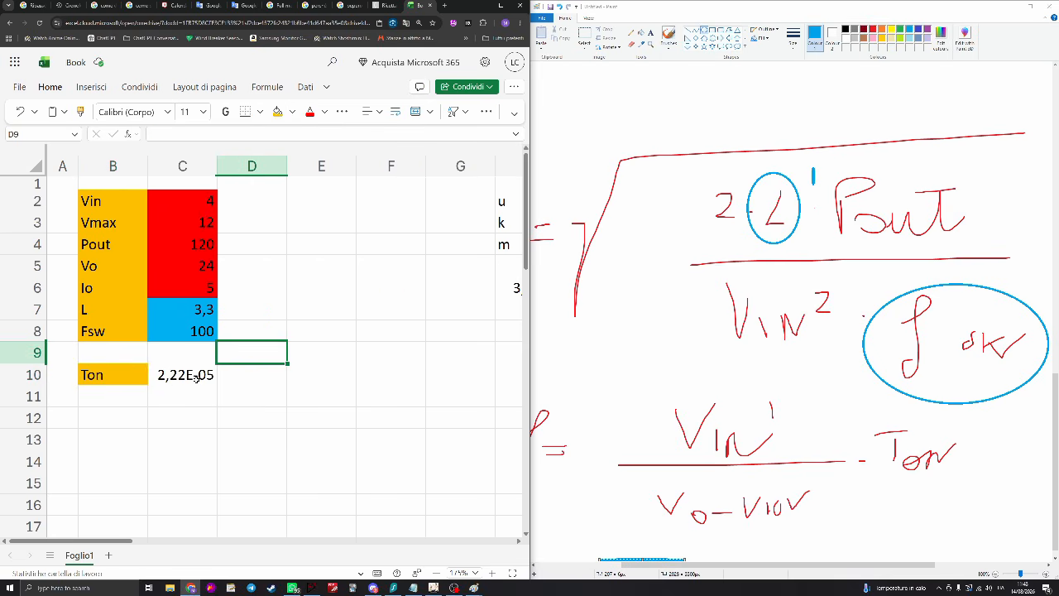
{"action": "scroll", "coordinate": [219, 374], "scroll_direction": "down", "scroll_amount": 2}
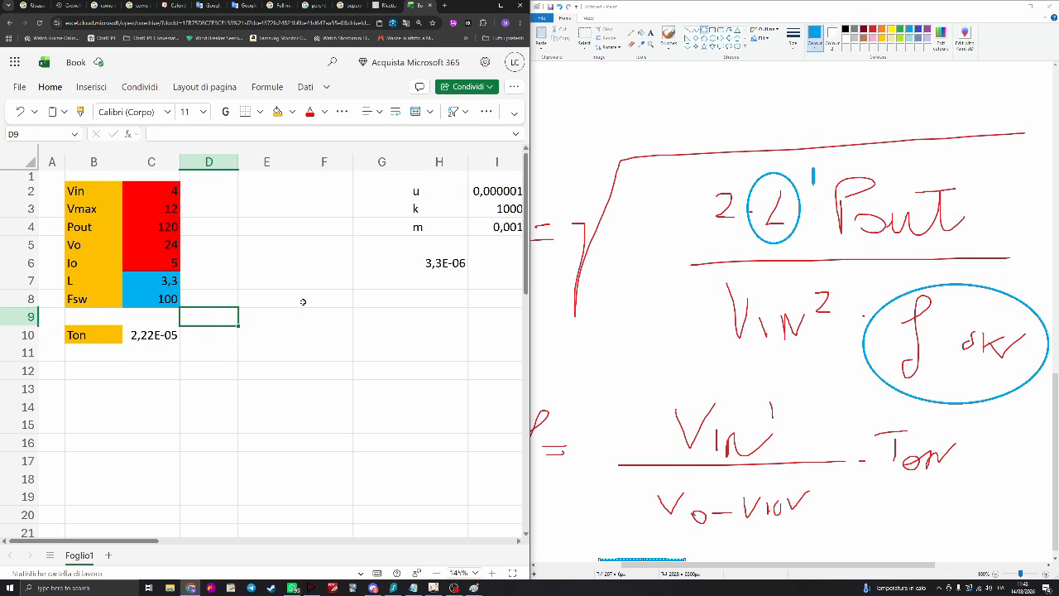
{"action": "left_click_drag", "start_coordinate": [418, 194], "coordinate": [418, 229]}
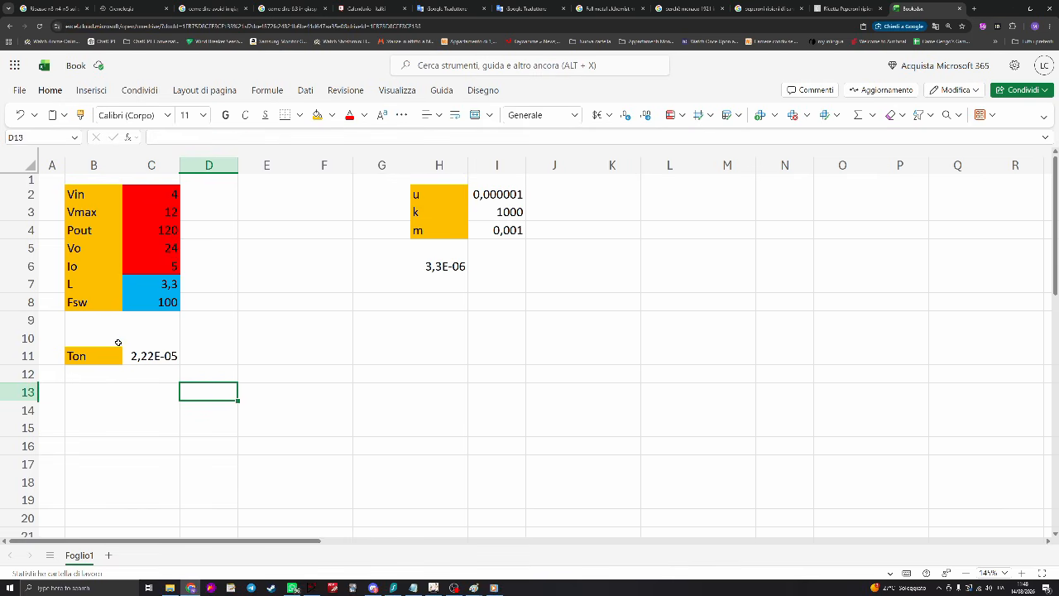
Enter the label # Channels in B10 above Ton and widen column B to fit it
{"action": "left_click", "coordinate": [106, 337]}
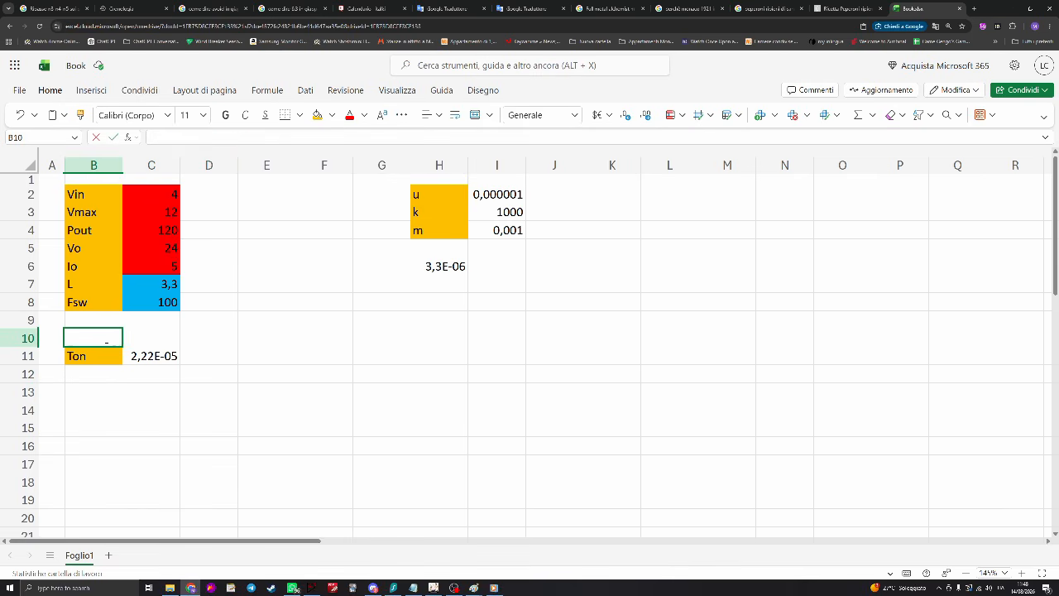
{"action": "type", "text": "# Channels"}
{"action": "key", "text": "Return"}
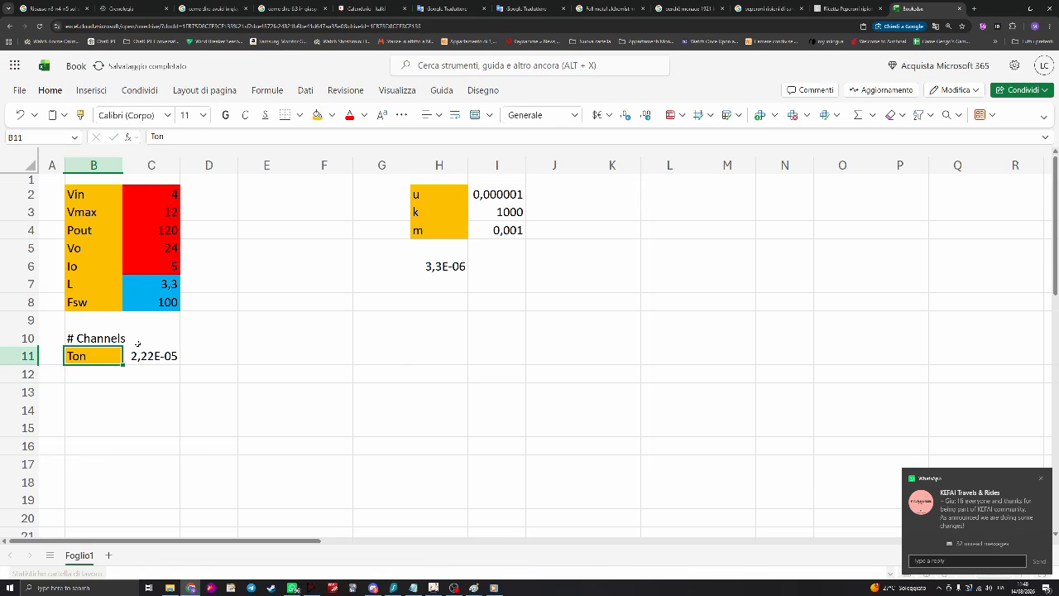
{"action": "left_click_drag", "start_coordinate": [122, 166], "coordinate": [134, 165]}
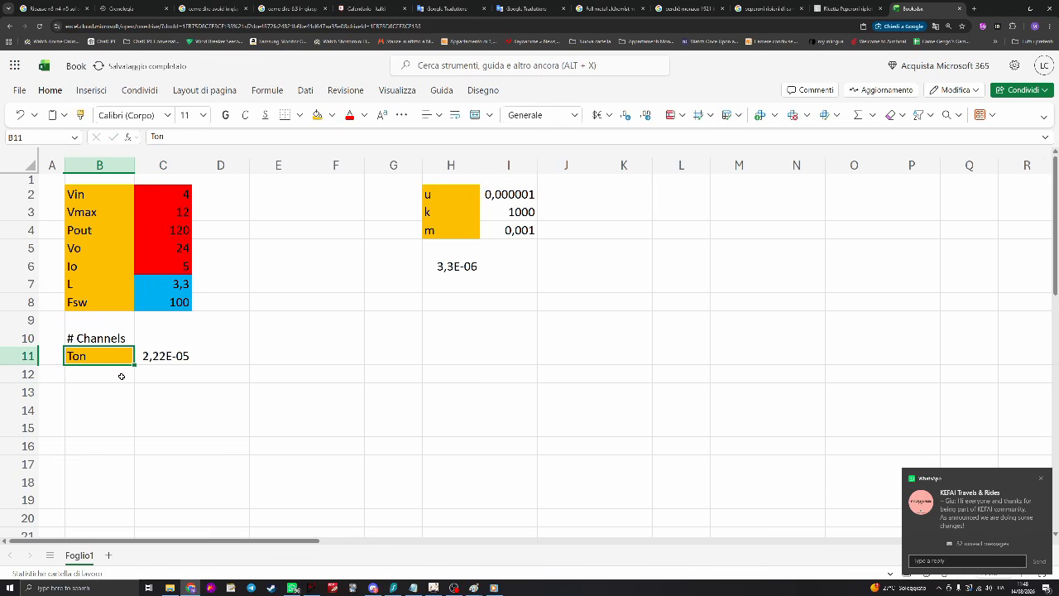
Fill the # Channels label orange and enter 4 as its value in C10
{"action": "left_click", "coordinate": [116, 343]}
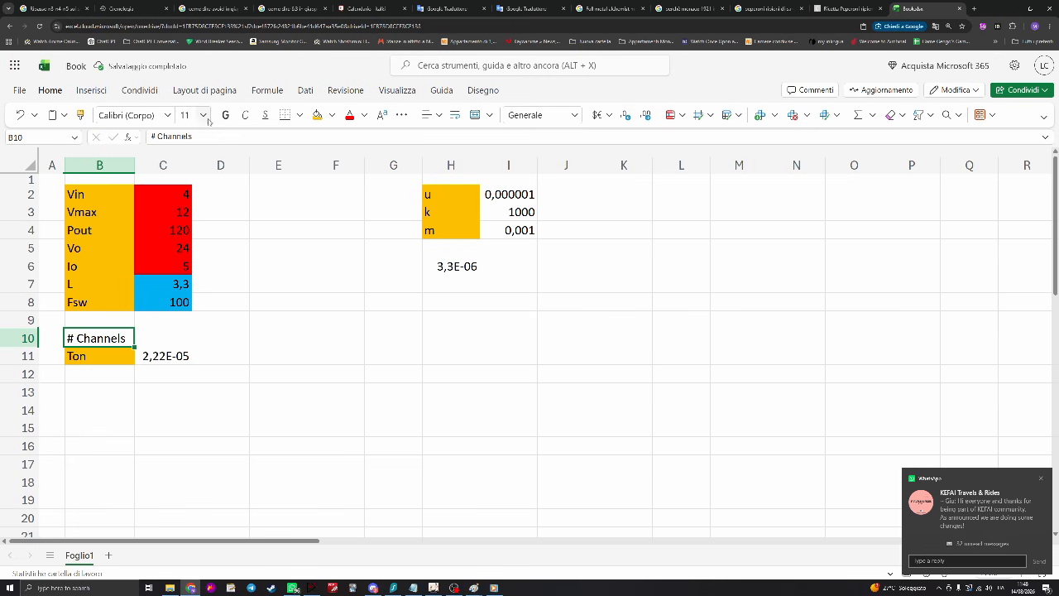
{"action": "left_click", "coordinate": [317, 117]}
{"action": "left_click", "coordinate": [212, 351]}
{"action": "double_click", "coordinate": [177, 338]}
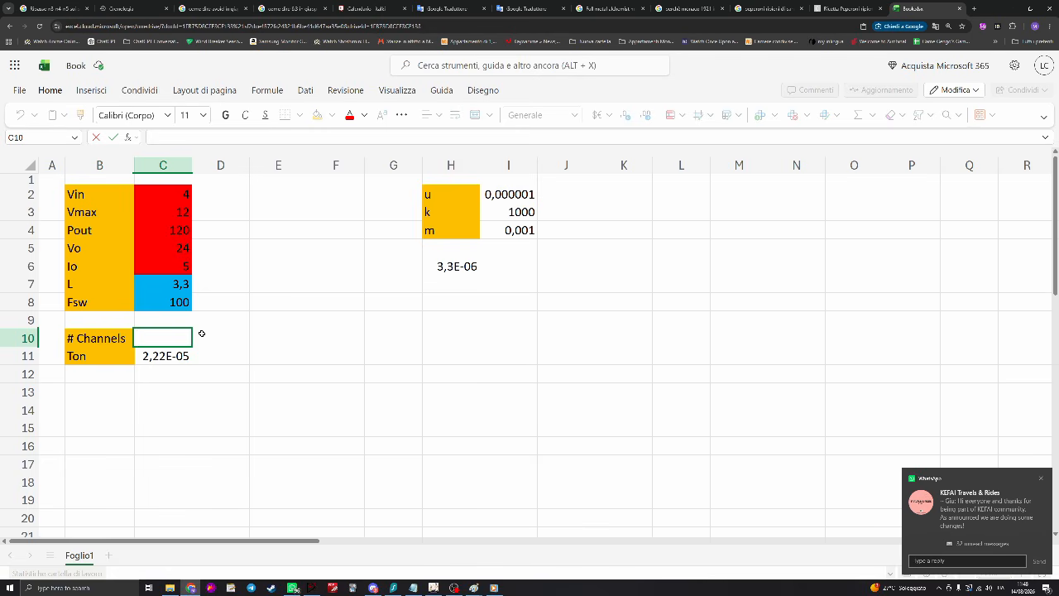
{"action": "type", "text": "4"}
{"action": "key", "text": "Return"}
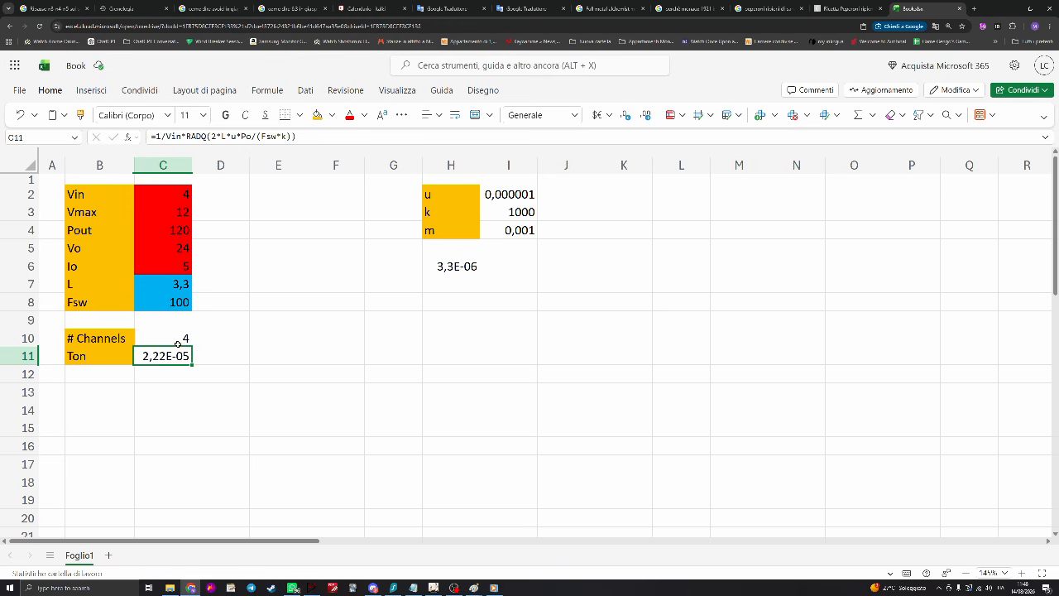
Divide Po by the channel count C10 in the Ton formula, giving =1/Vin*RADQ(2*L*u*Po/C10/(Fsw*k))
{"action": "left_click", "coordinate": [254, 137]}
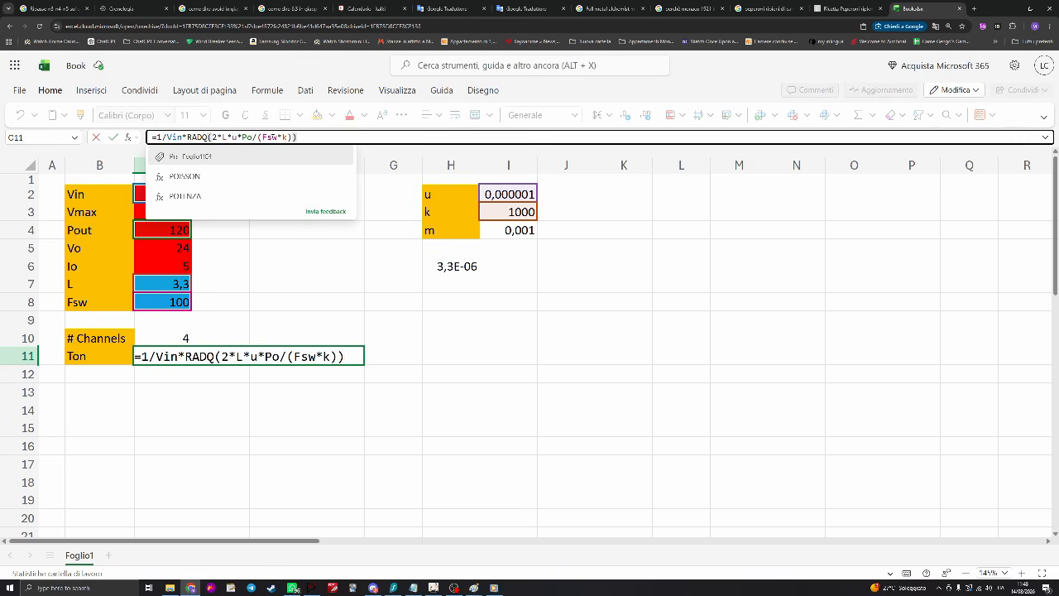
{"action": "type", "text": "/"}
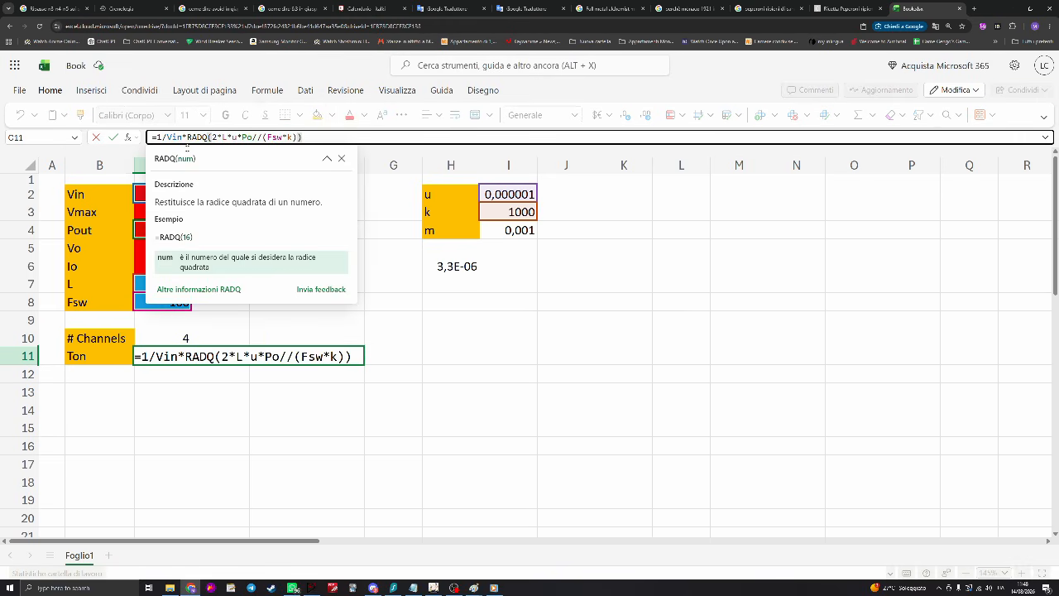
{"action": "left_click", "coordinate": [157, 340]}
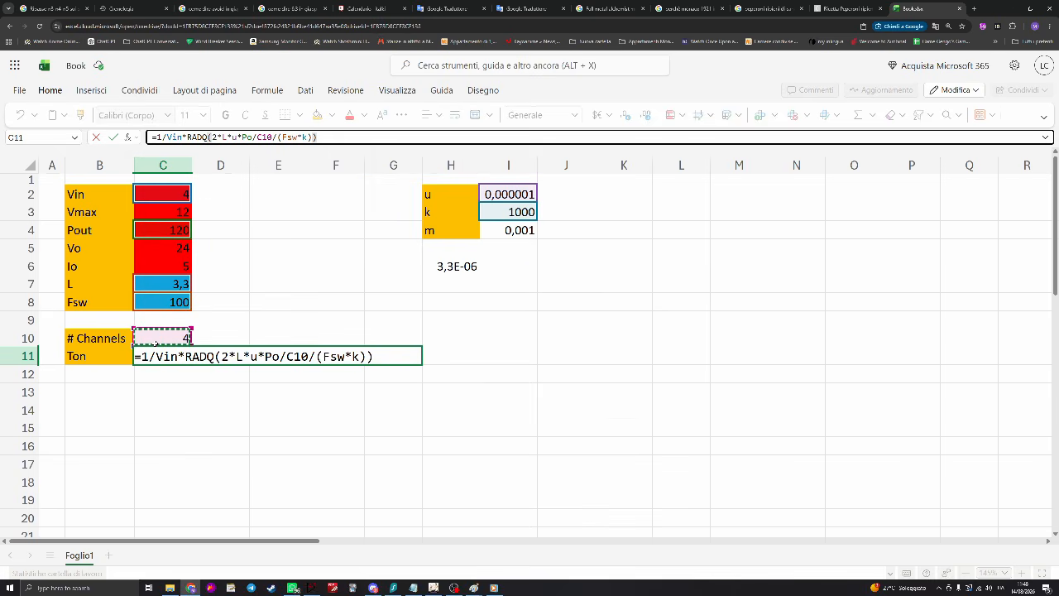
{"action": "key", "text": "Return"}
Name the channel count cell C10 as n
{"action": "left_click", "coordinate": [150, 341]}
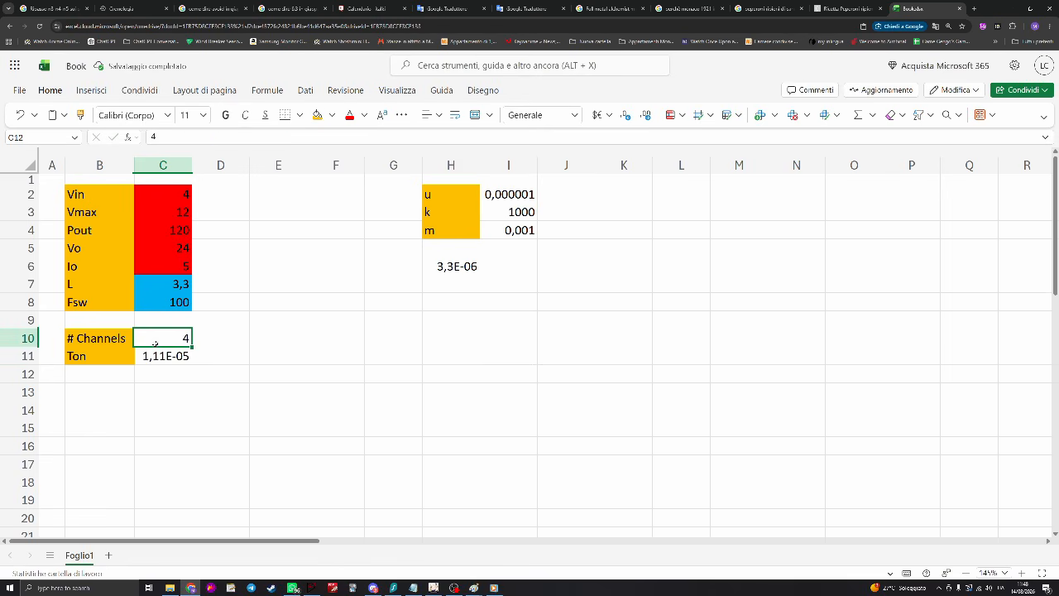
{"action": "left_click", "coordinate": [50, 142]}
{"action": "type", "text": "n"}
{"action": "key", "text": "Return"}
{"action": "left_click", "coordinate": [220, 439]}
Replace the C10 reference in the Ton formula with the name n
{"action": "left_click", "coordinate": [166, 355]}
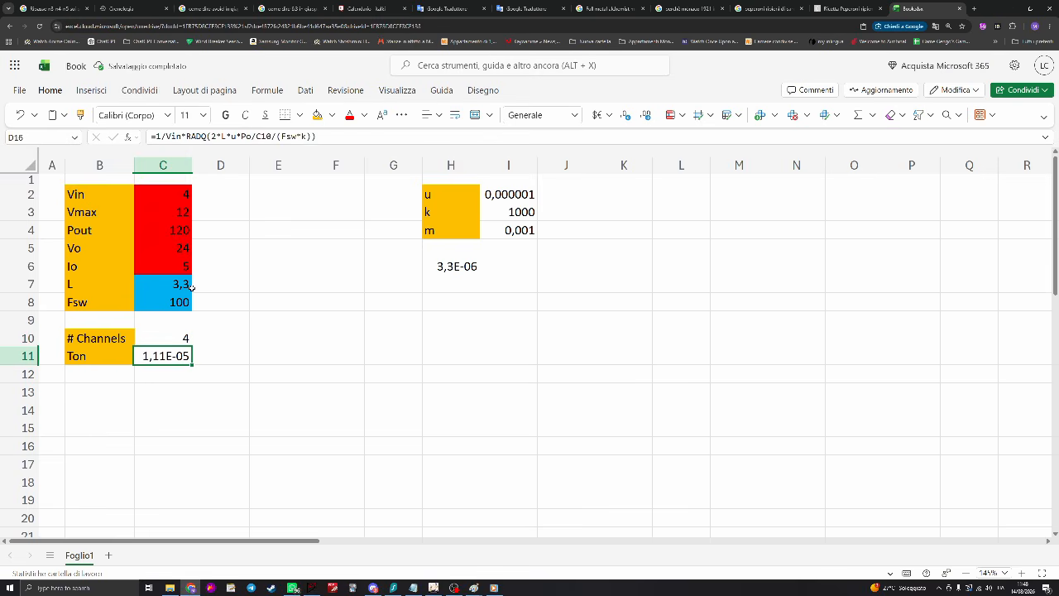
{"action": "double_click", "coordinate": [263, 137]}
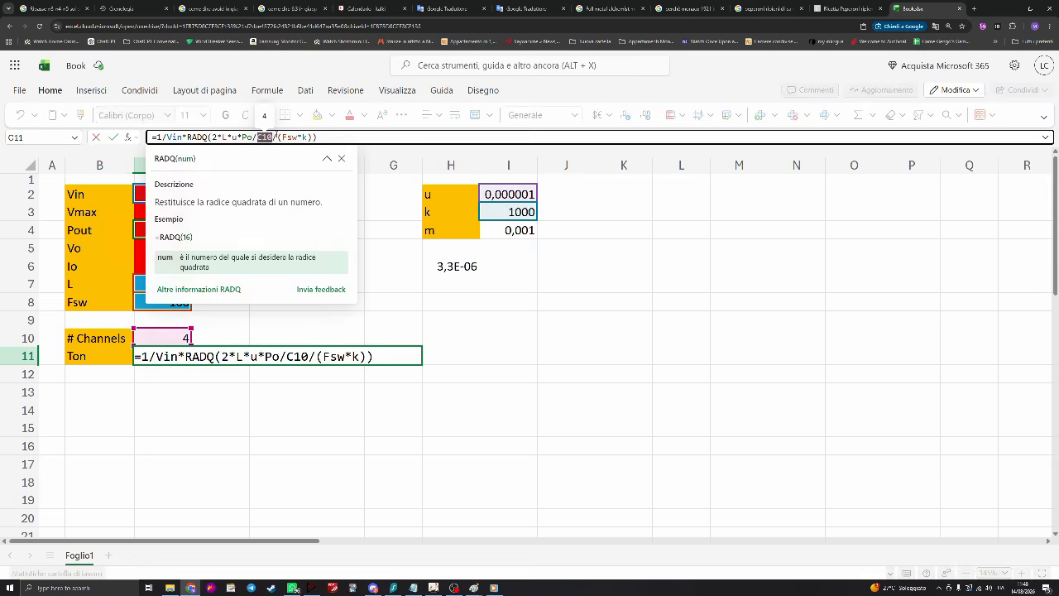
{"action": "type", "text": "n"}
{"action": "key", "text": "Return"}
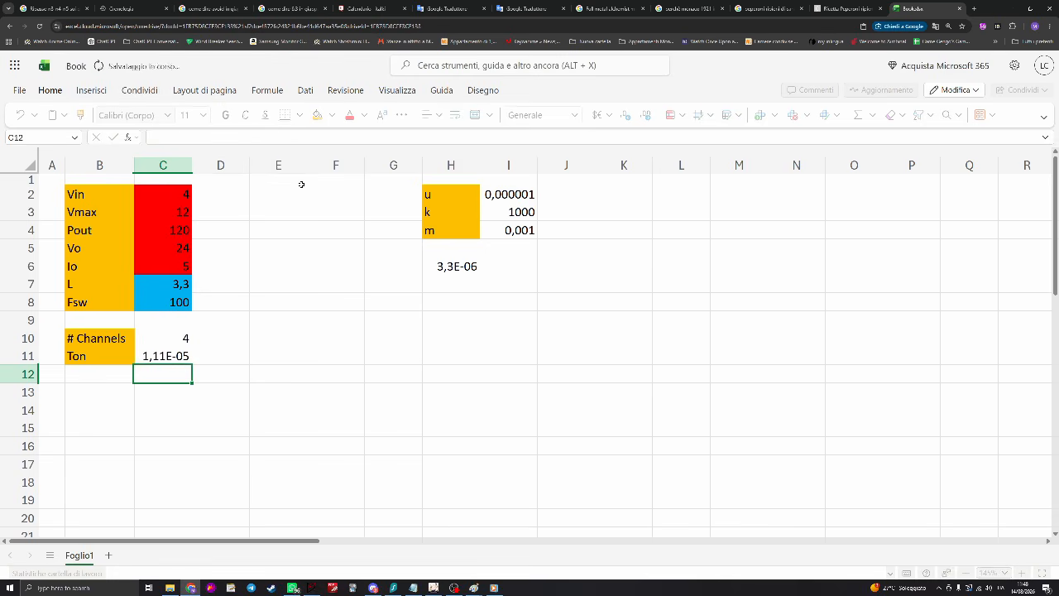
Move the # Channels and Ton labels with their values down one row to rows 11 and 12
{"action": "left_click", "coordinate": [285, 371]}
{"action": "left_click", "coordinate": [161, 373]}
{"action": "left_click", "coordinate": [154, 358]}
{"action": "left_click", "coordinate": [121, 374]}
{"action": "left_click_drag", "start_coordinate": [111, 340], "coordinate": [142, 380]}
Enter the label Pout x ch in B10
{"action": "left_click", "coordinate": [112, 339]}
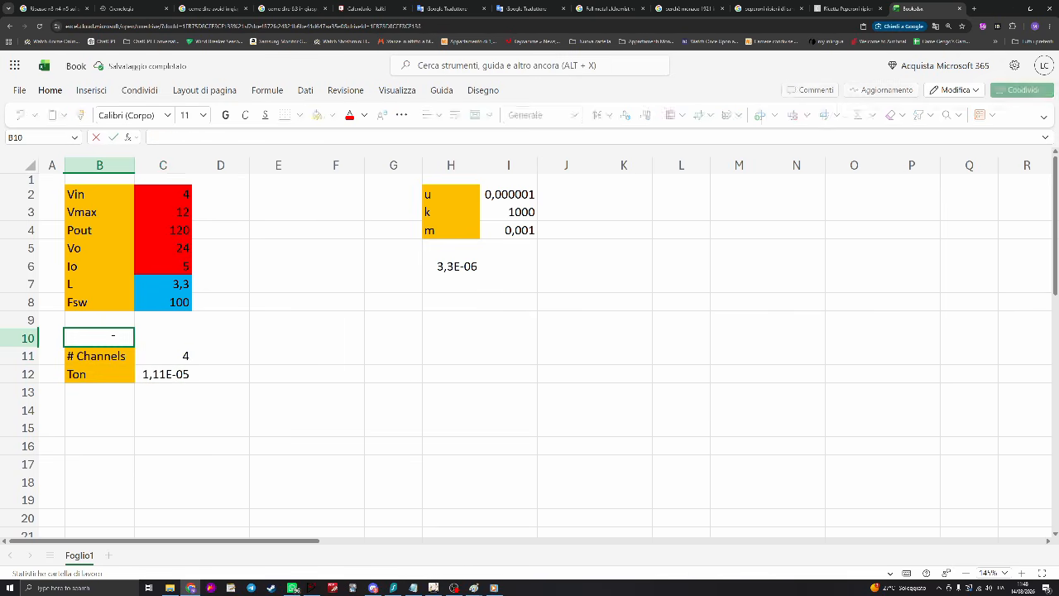
{"action": "type", "text": "Pout x ch"}
{"action": "key", "text": "Tab"}
Move the # Channels label and its value up to row 10, replacing the existing contents there
{"action": "left_click_drag", "start_coordinate": [112, 353], "coordinate": [157, 336]}
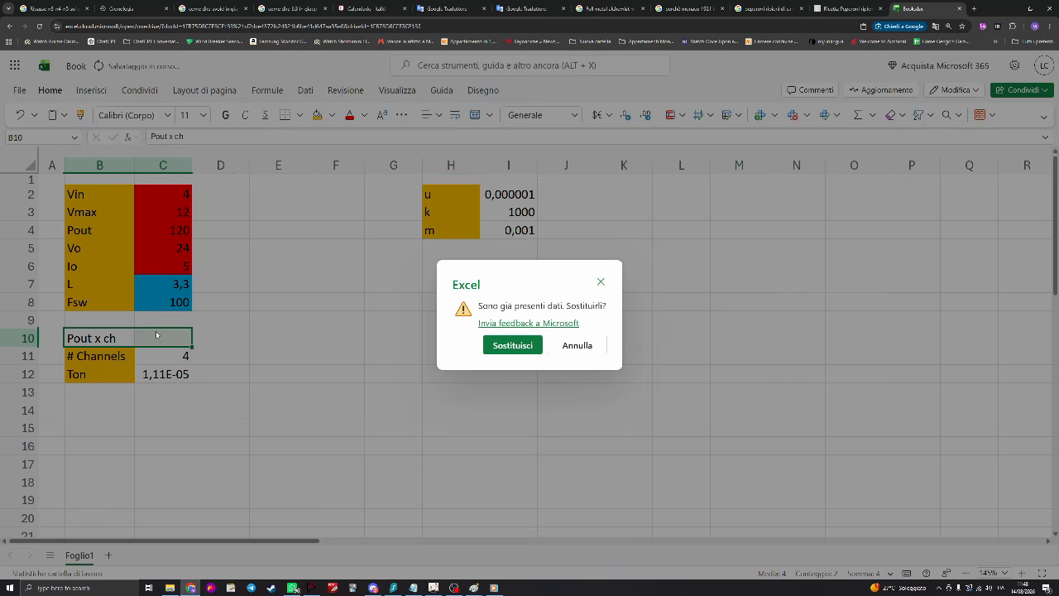
{"action": "key", "text": "Return"}
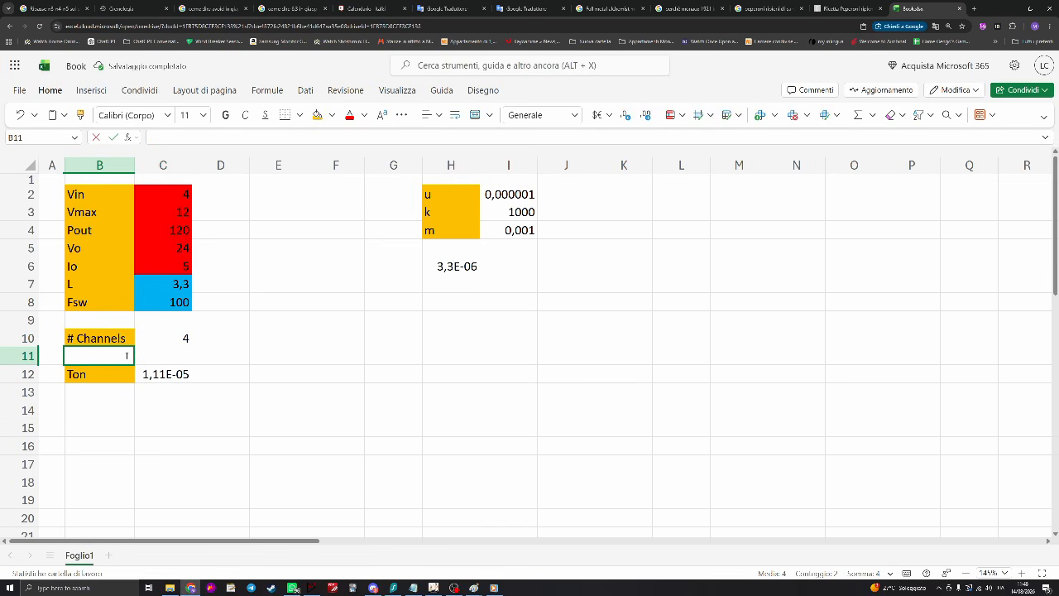
Add the label Po x ch in B11 with an orange fill and calculate it in C11 as =Po/n
{"action": "type", "text": "Po x ch"}
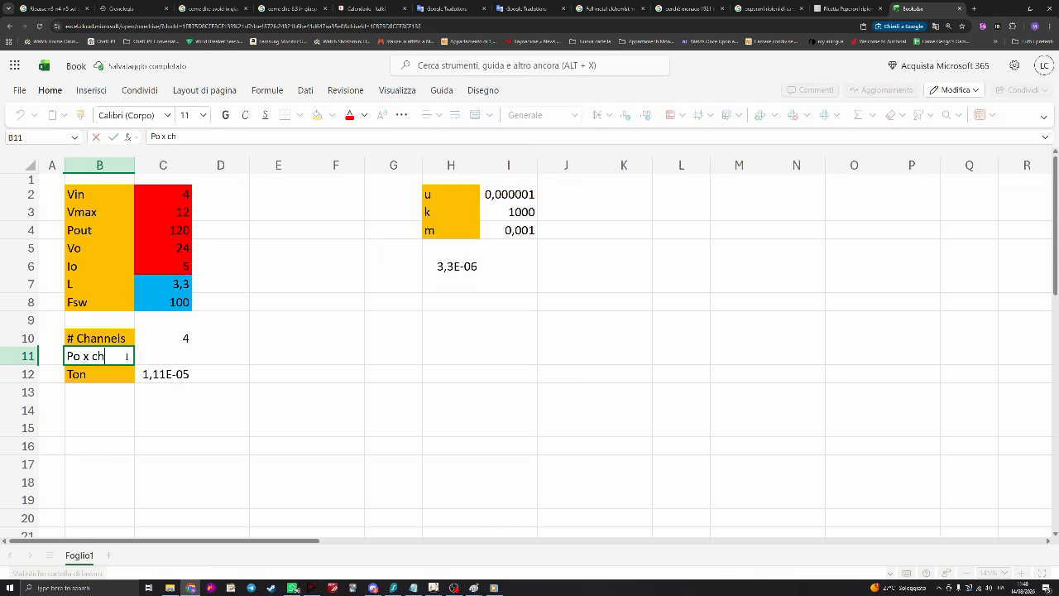
{"action": "key", "text": "Tab"}
{"action": "type", "text": "=P"}
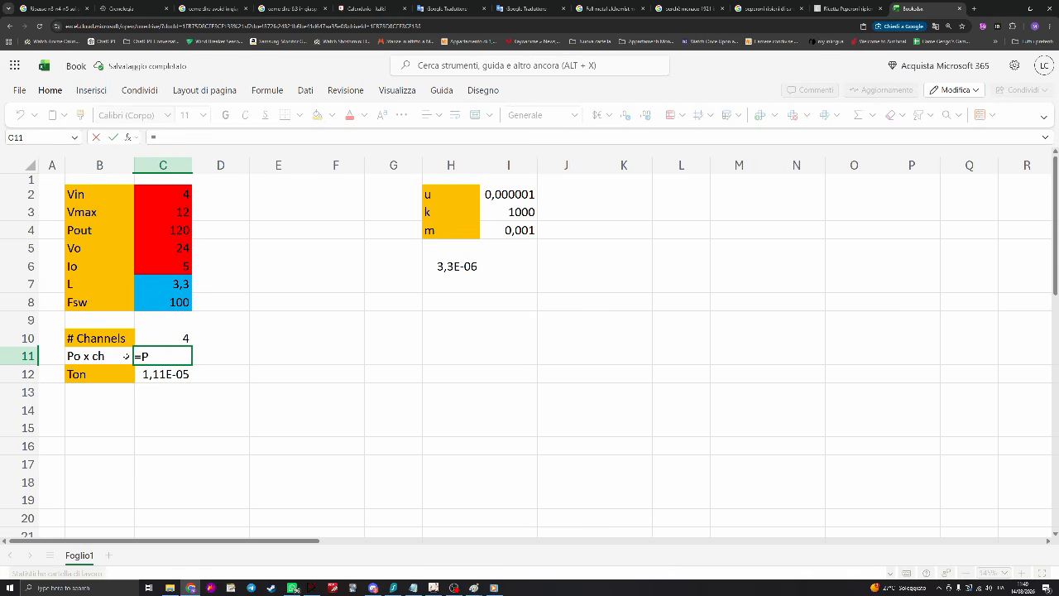
{"action": "type", "text": "o/n"}
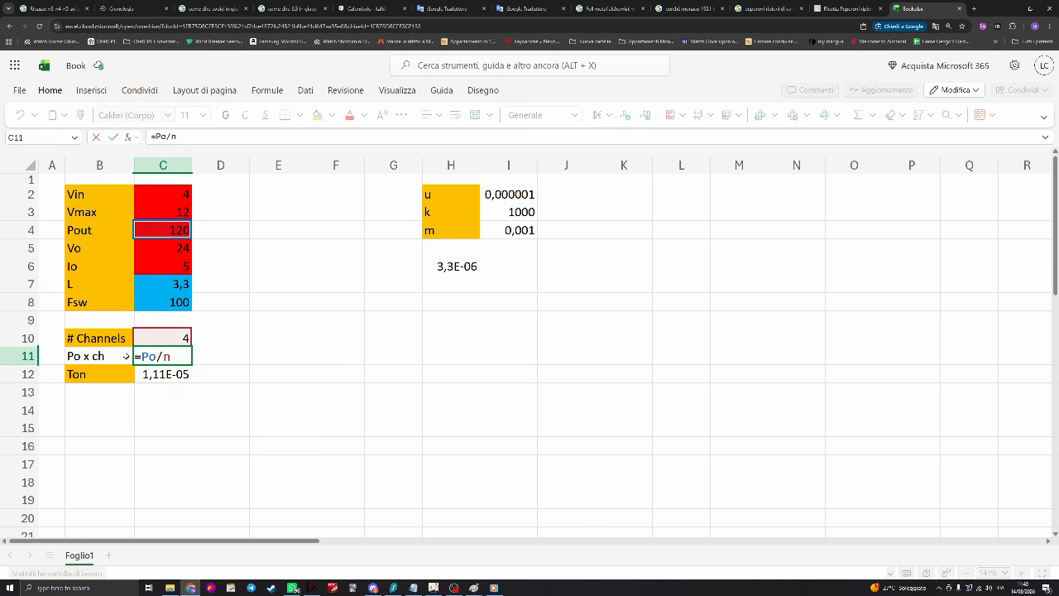
{"action": "key", "text": "Return"}
{"action": "left_click", "coordinate": [68, 364]}
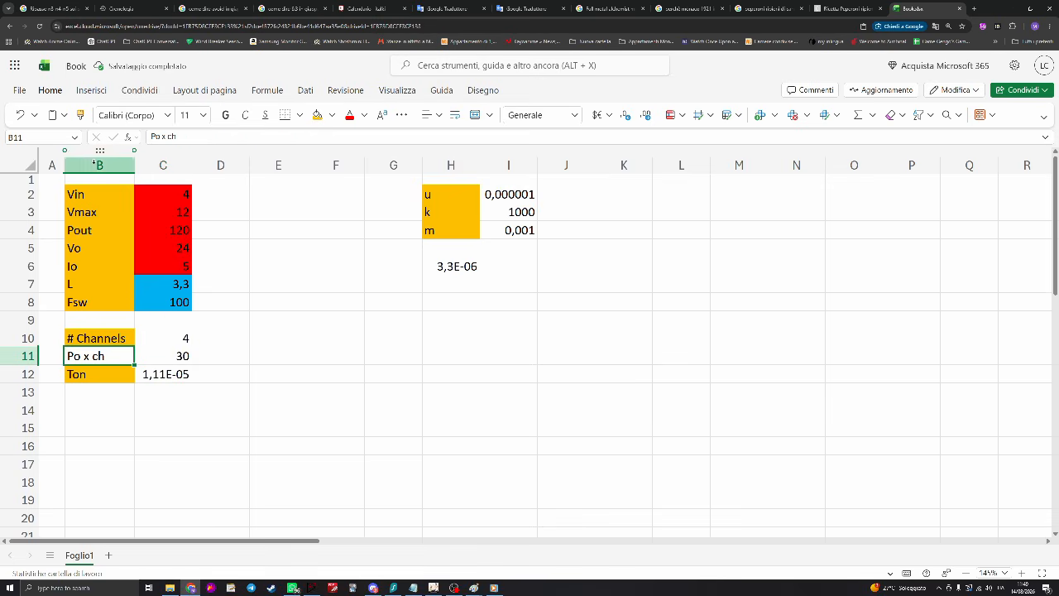
{"action": "left_click", "coordinate": [302, 230]}
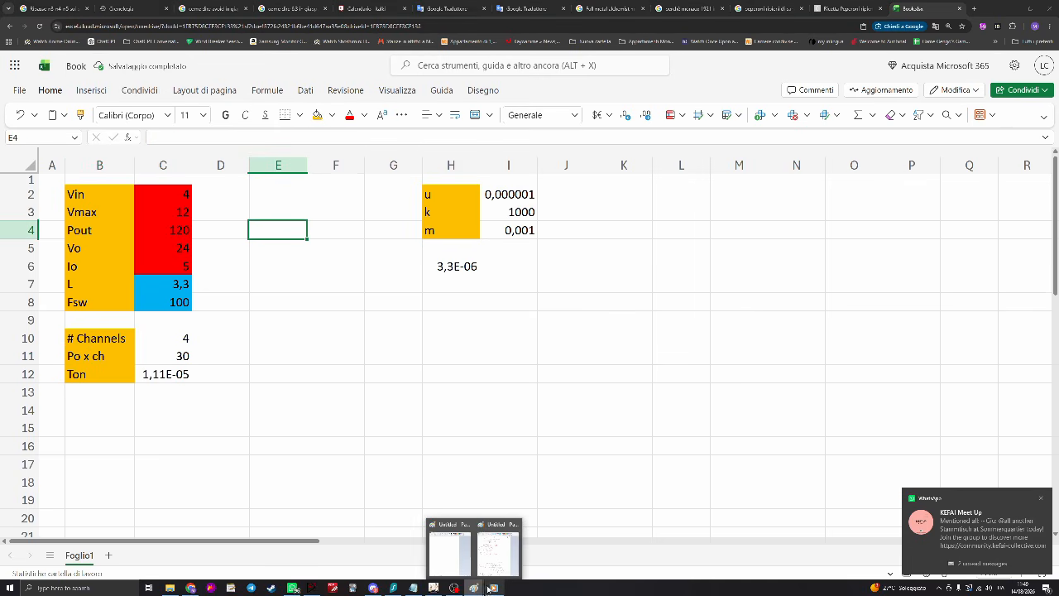
Check the Toff formula in the Paint sketch and enter the label Toff in B13
{"action": "left_click", "coordinate": [495, 567]}
{"action": "scroll", "coordinate": [616, 462], "scroll_direction": "down", "scroll_amount": 1}
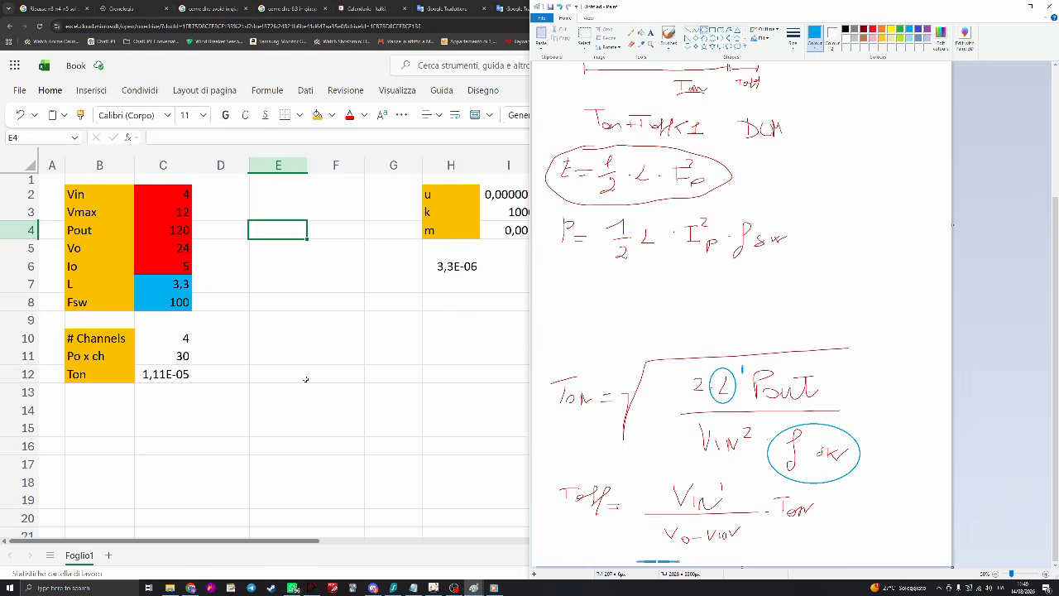
{"action": "left_click", "coordinate": [127, 386]}
{"action": "type", "text": "Toff"}
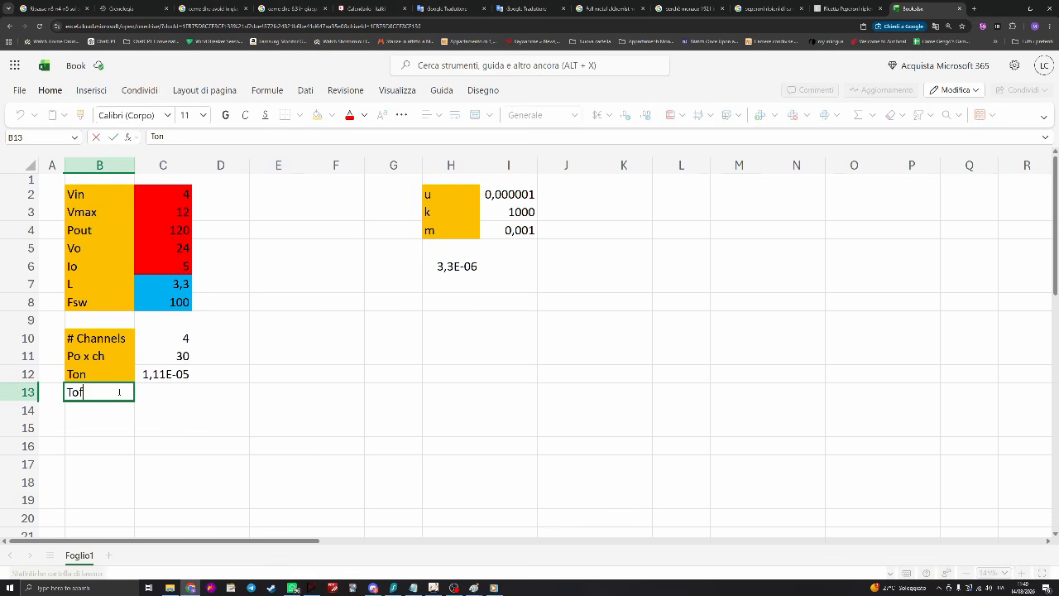
{"action": "key", "text": "Tab"}
Start a formula in C13 and arrange the workbook side by side with the Paint formula sketch
{"action": "type", "text": "="}
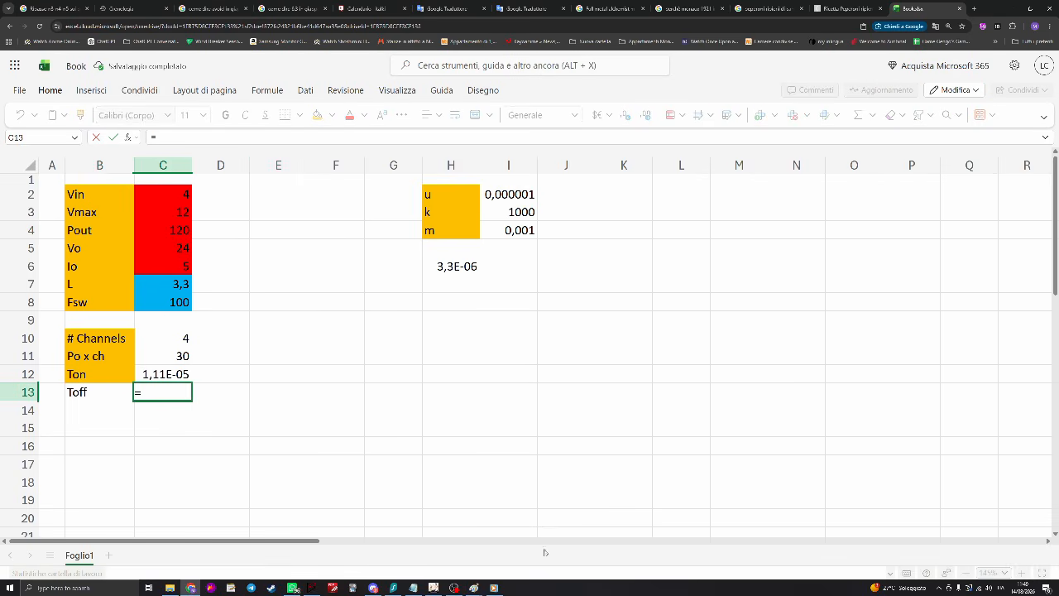
{"action": "mouse_move", "coordinate": [495, 584]}
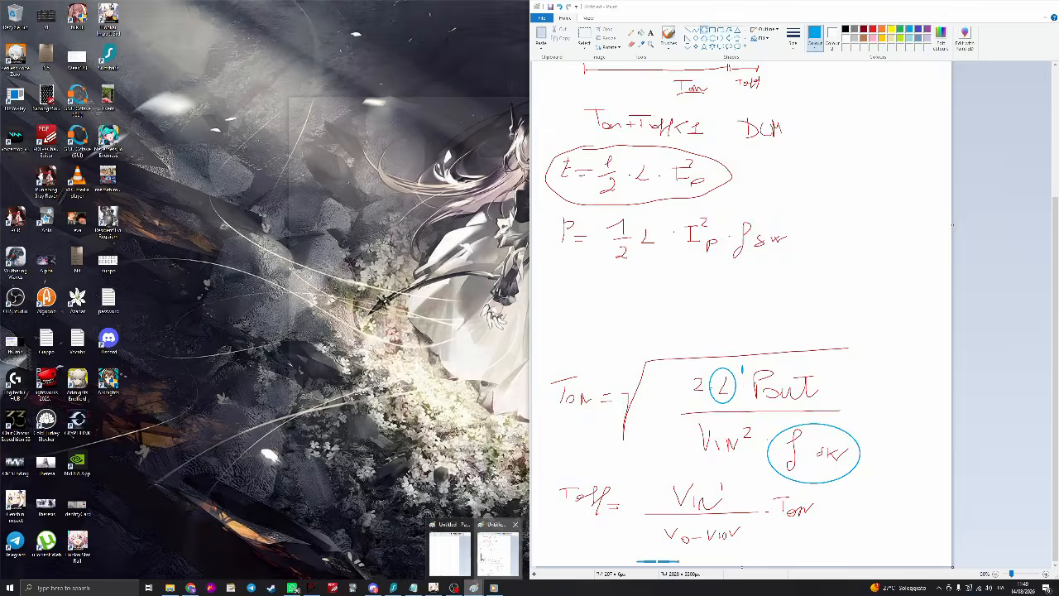
{"action": "left_click", "coordinate": [498, 550]}
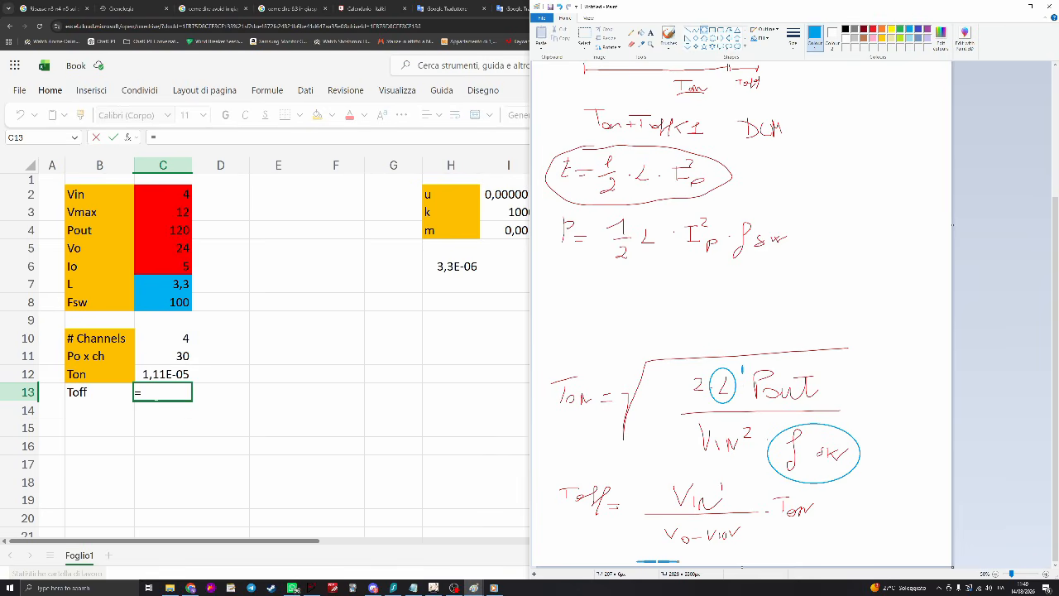
{"action": "left_click", "coordinate": [157, 395]}
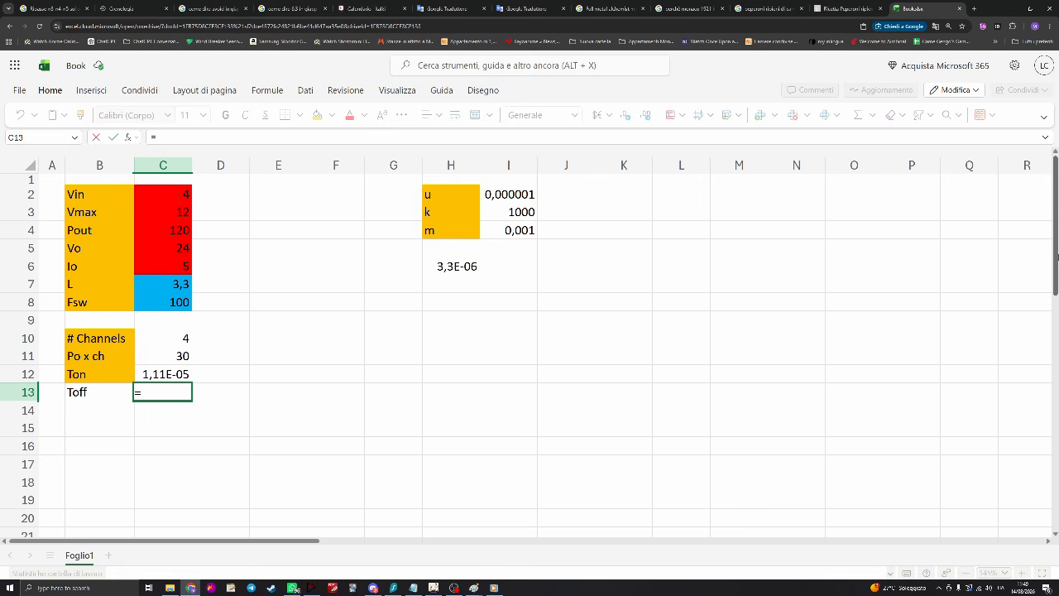
{"action": "mouse_move", "coordinate": [992, 10]}
{"action": "left_mouse_down"}
{"action": "mouse_move", "coordinate": [640, 95]}
{"action": "mouse_move", "coordinate": [677, 83]}
{"action": "mouse_move", "coordinate": [2, 124]}
{"action": "left_mouse_up"}
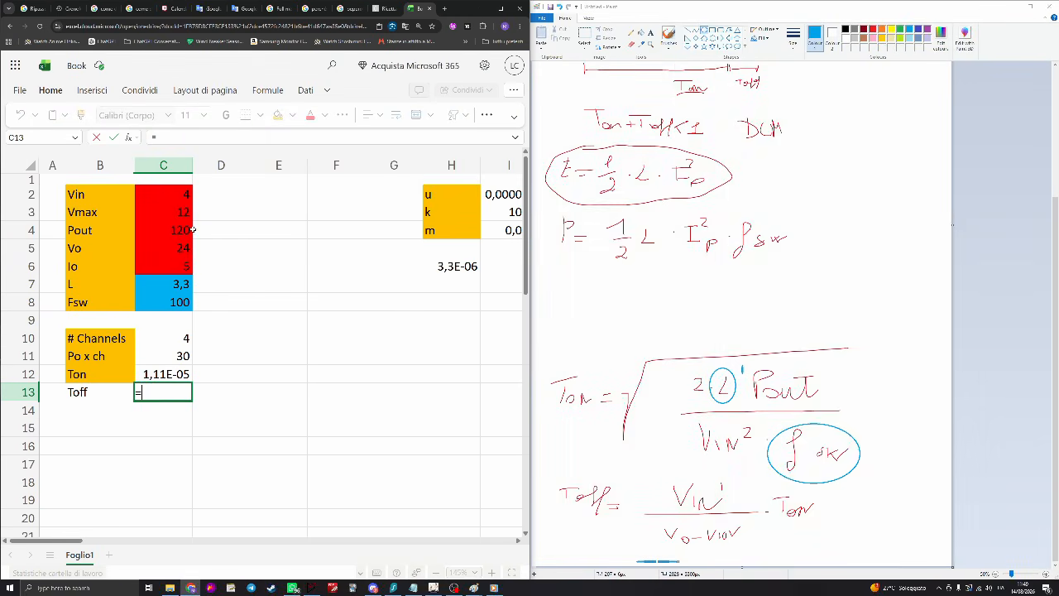
Complete the Toff formula in C13 as =Vin/(Vo-Vin)*C12
{"action": "type", "text": "Vin"}
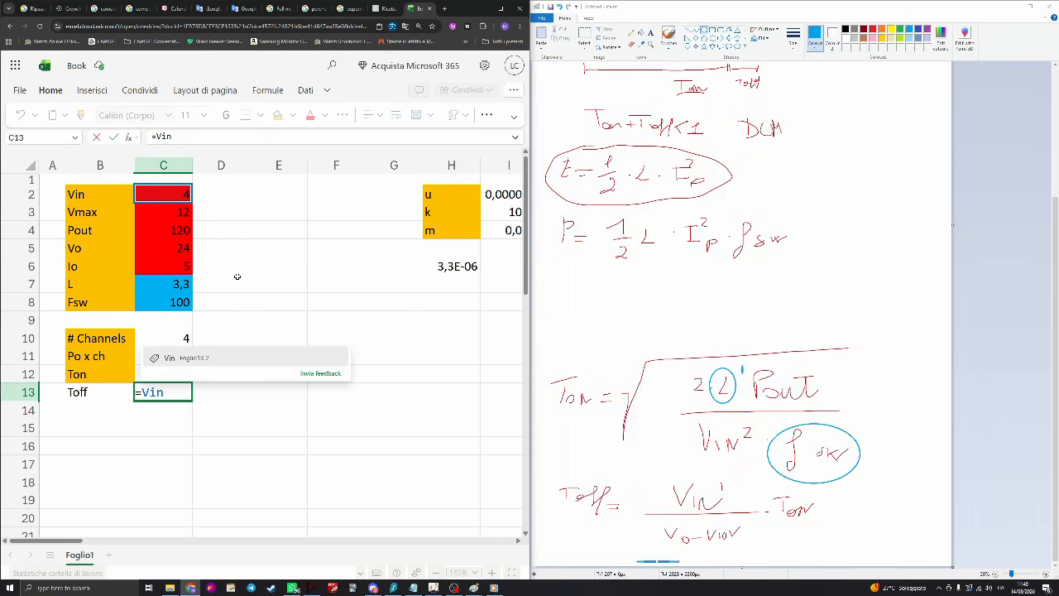
{"action": "type", "text": "/(Vo"}
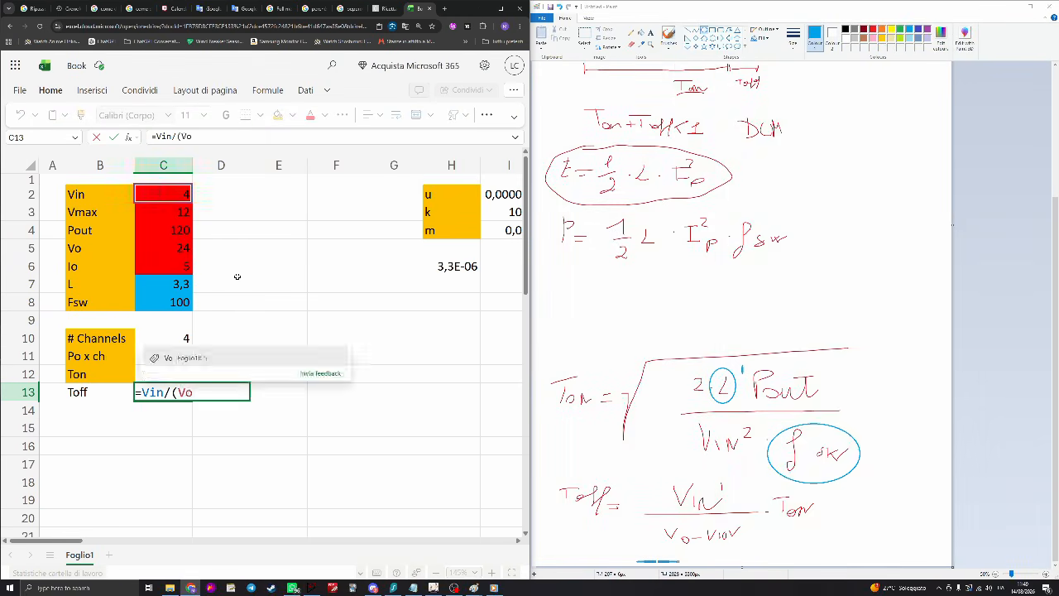
{"action": "type", "text": "-Vin)*Ton"}
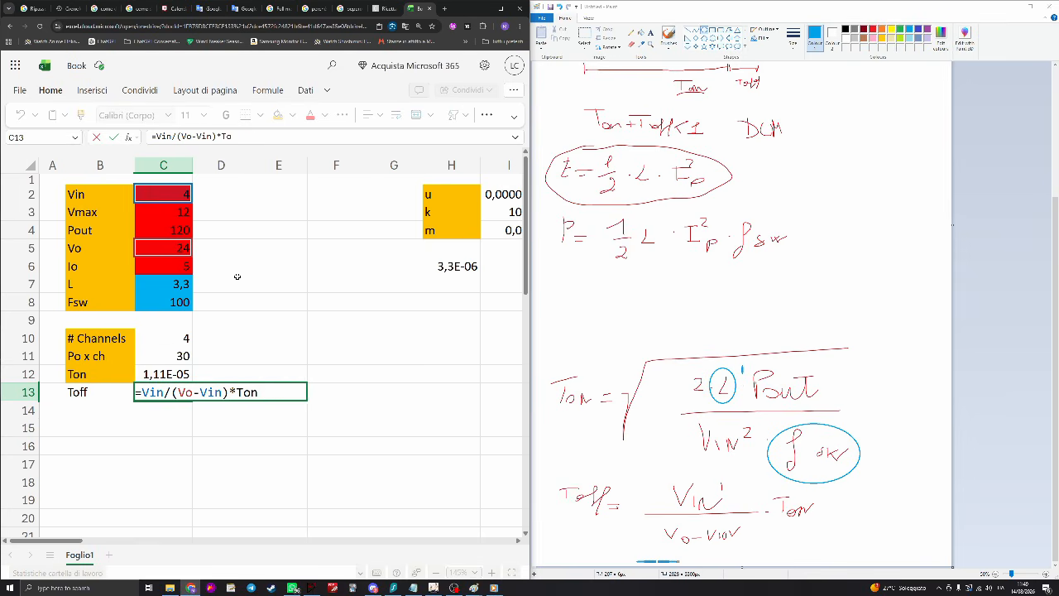
{"action": "key", "text": "Return"}
{"action": "key", "text": "BackSpace"}
{"action": "key", "text": "BackSpace"}
{"action": "key", "text": "BackSpace"}
{"action": "key", "text": "BackSpace"}
{"action": "key", "text": "BackSpace"}
{"action": "key", "text": "BackSpace"}
{"action": "key", "text": "BackSpace"}
{"action": "key", "text": "BackSpace"}
{"action": "key", "text": "BackSpace"}
{"action": "key", "text": "BackSpace"}
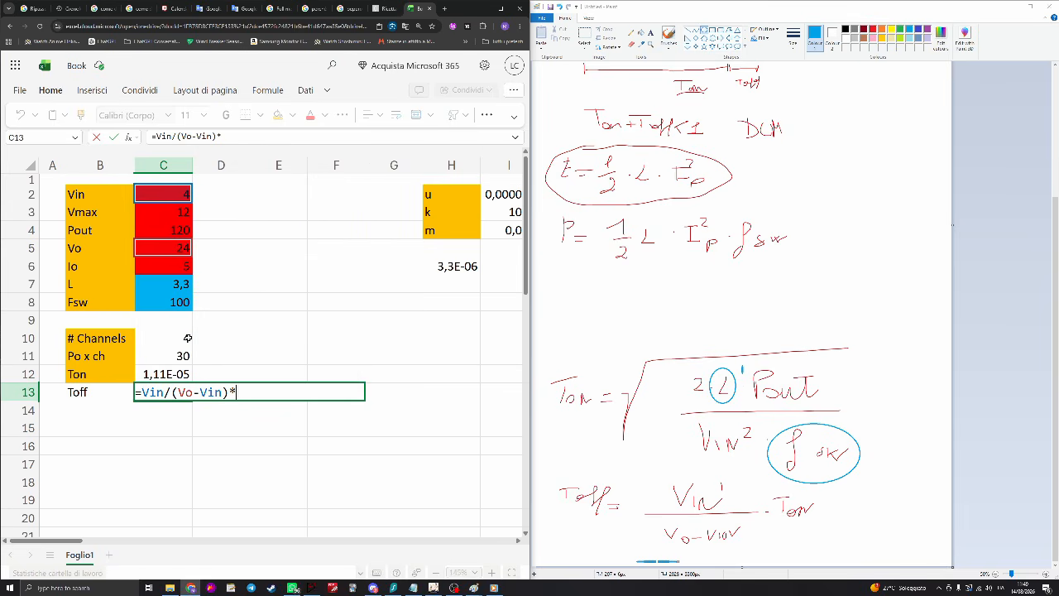
{"action": "left_click", "coordinate": [178, 374]}
{"action": "key", "text": "Return"}
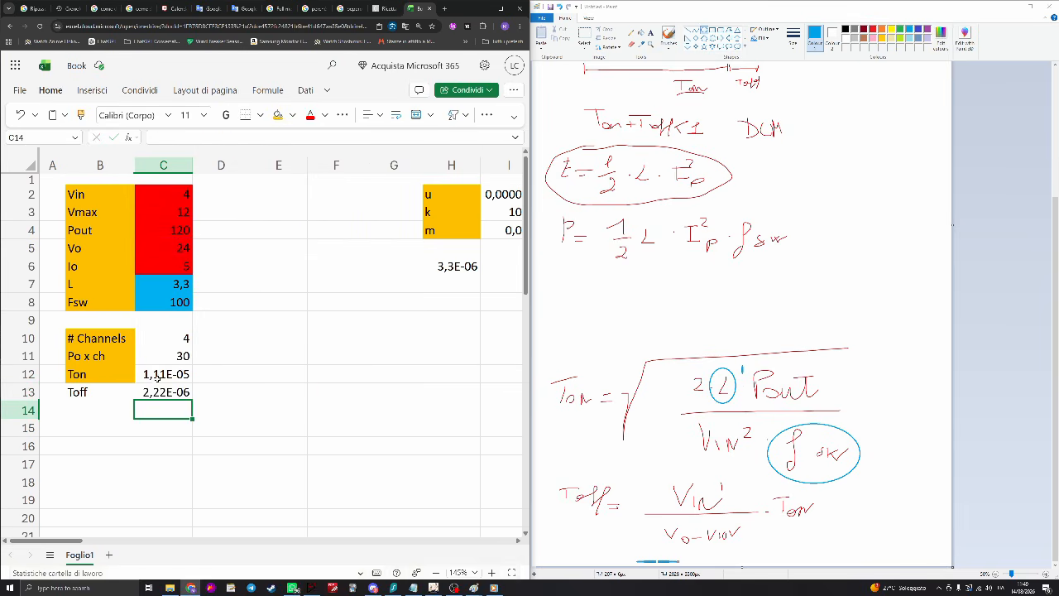
Dismiss the chat notification and give the Ton value cell C12 the name Ton
{"action": "key", "text": "Up"}
{"action": "key", "text": "Up"}
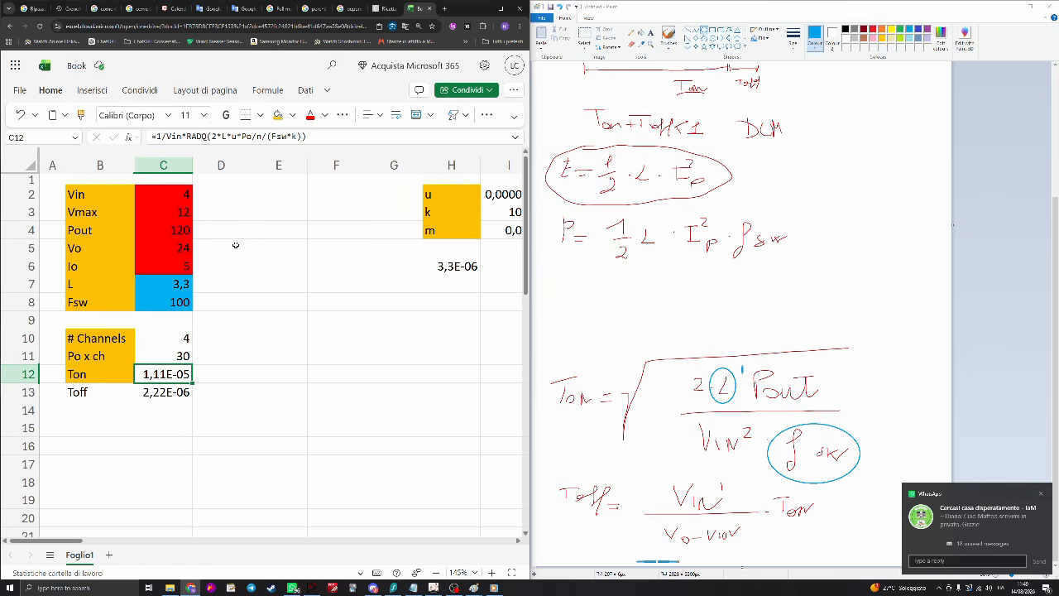
{"action": "left_click", "coordinate": [1043, 494]}
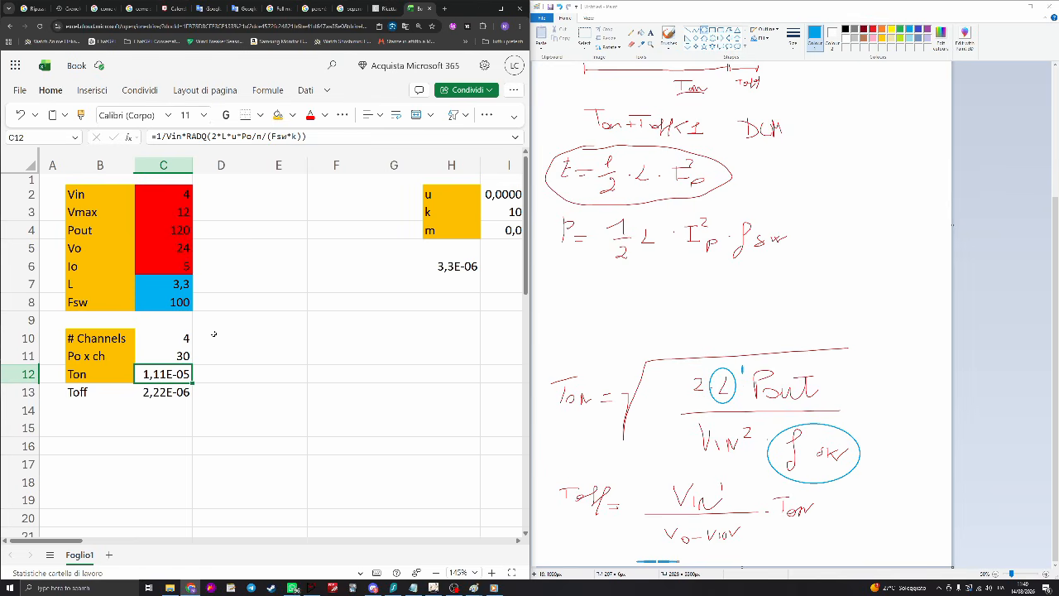
{"action": "left_click", "coordinate": [195, 398]}
{"action": "left_click", "coordinate": [186, 395]}
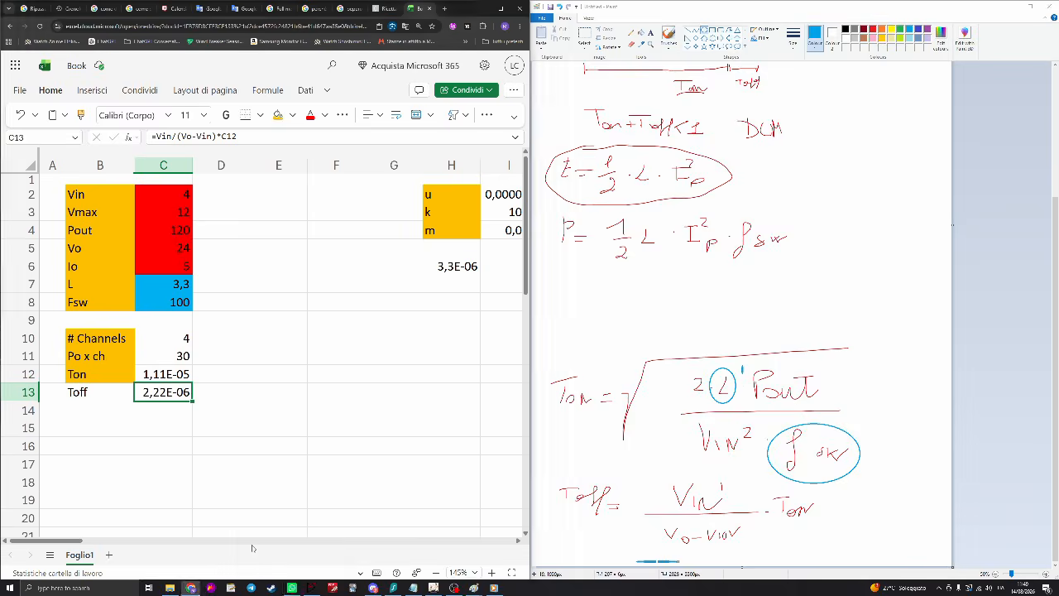
{"action": "left_click", "coordinate": [179, 374]}
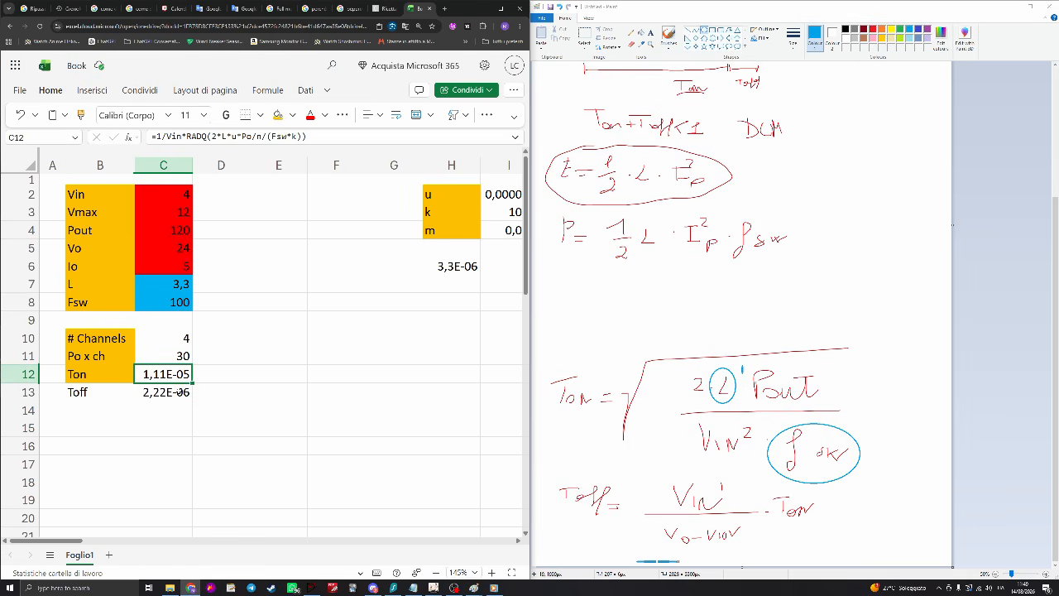
{"action": "left_click", "coordinate": [181, 392]}
{"action": "left_click", "coordinate": [160, 372]}
{"action": "left_click", "coordinate": [43, 137]}
{"action": "type", "text": "Ton"}
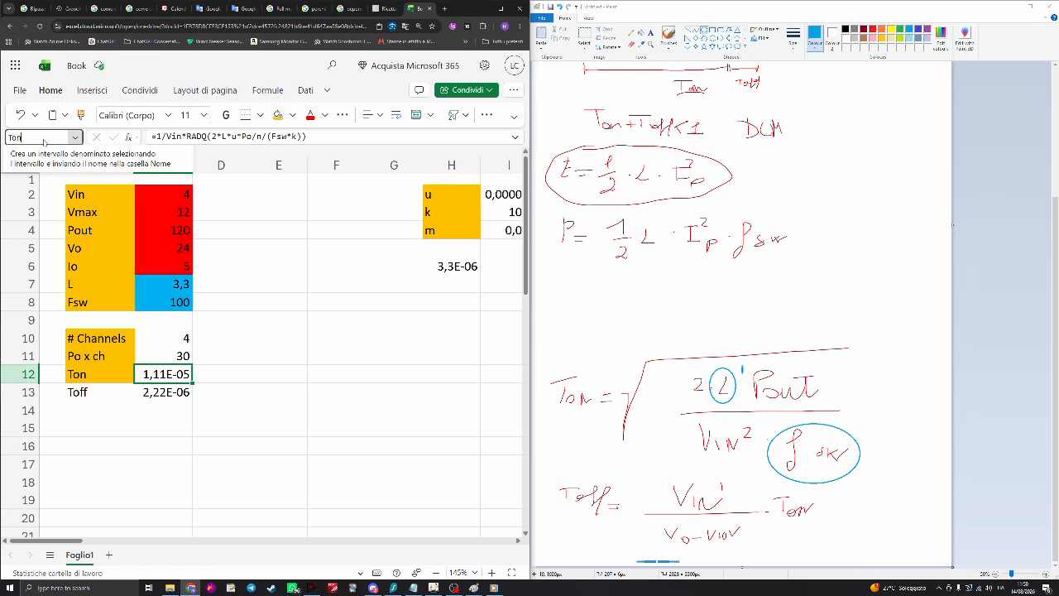
{"action": "key", "text": "Return"}
Replace the C12 reference in the Toff formula so C13 reads =Vin/(Vo-Vin)*Ton
{"action": "key", "text": "Down"}
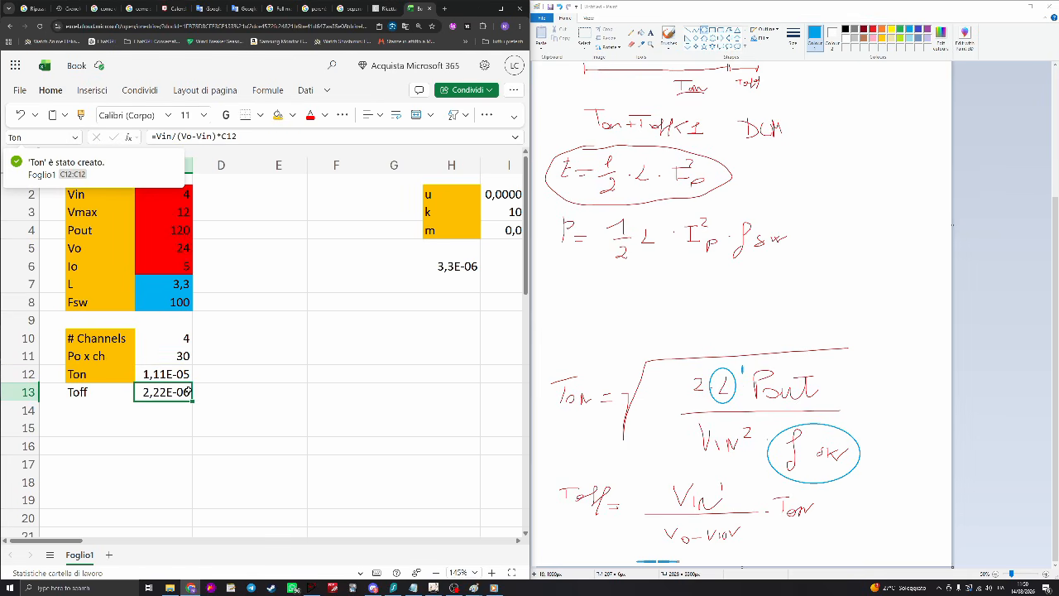
{"action": "left_click", "coordinate": [251, 141]}
{"action": "key", "text": "BackSpace"}
{"action": "key", "text": "BackSpace"}
{"action": "key", "text": "BackSpace"}
{"action": "type", "text": "TOn"}
{"action": "key", "text": "BackSpace"}
{"action": "key", "text": "BackSpace"}
{"action": "type", "text": "on"}
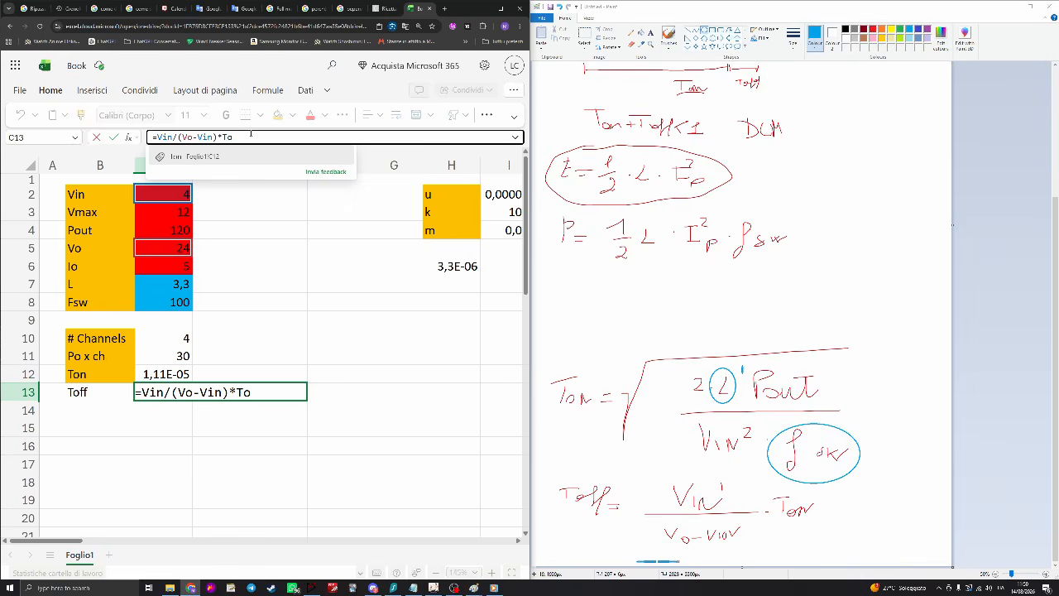
Fill the Toff label in B13 with orange and give cell C13 the name Toff
{"action": "left_click", "coordinate": [98, 393]}
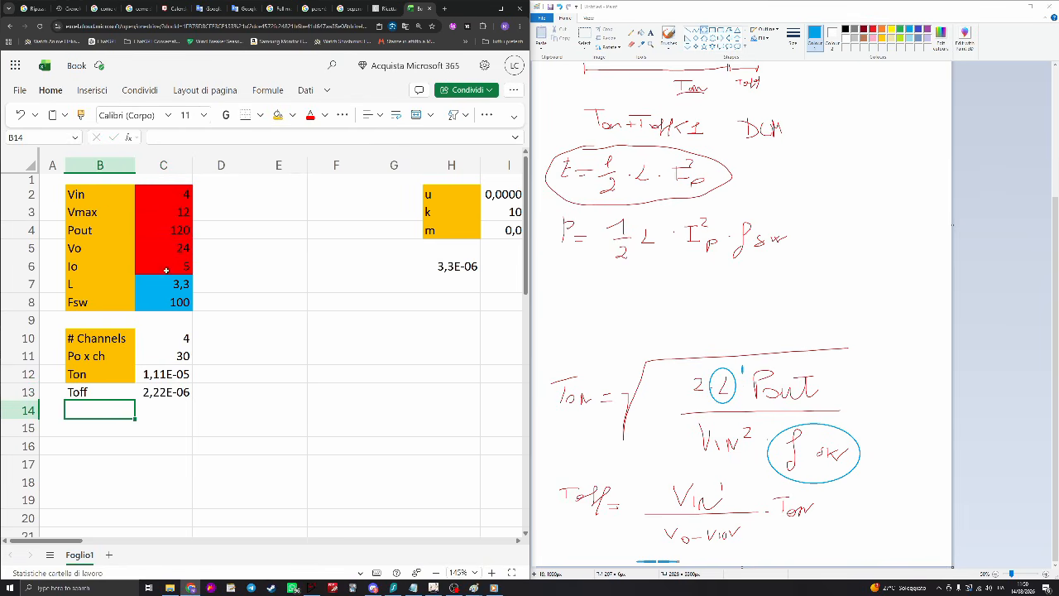
{"action": "left_click", "coordinate": [277, 116]}
{"action": "left_click", "coordinate": [217, 391]}
{"action": "left_click", "coordinate": [182, 385]}
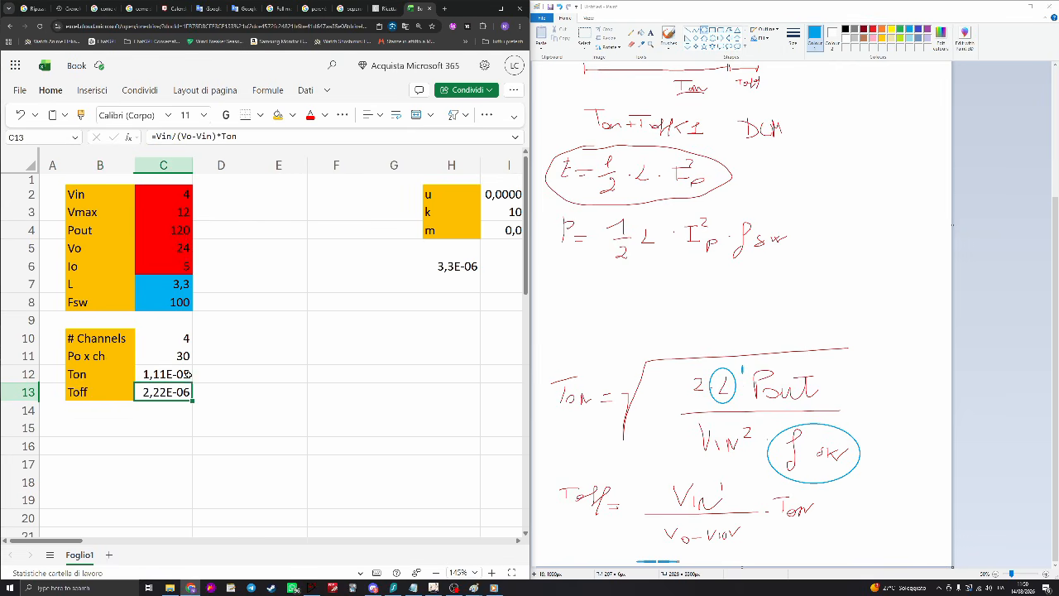
{"action": "left_click", "coordinate": [39, 136]}
{"action": "type", "text": "Toff"}
{"action": "key", "text": "Return"}
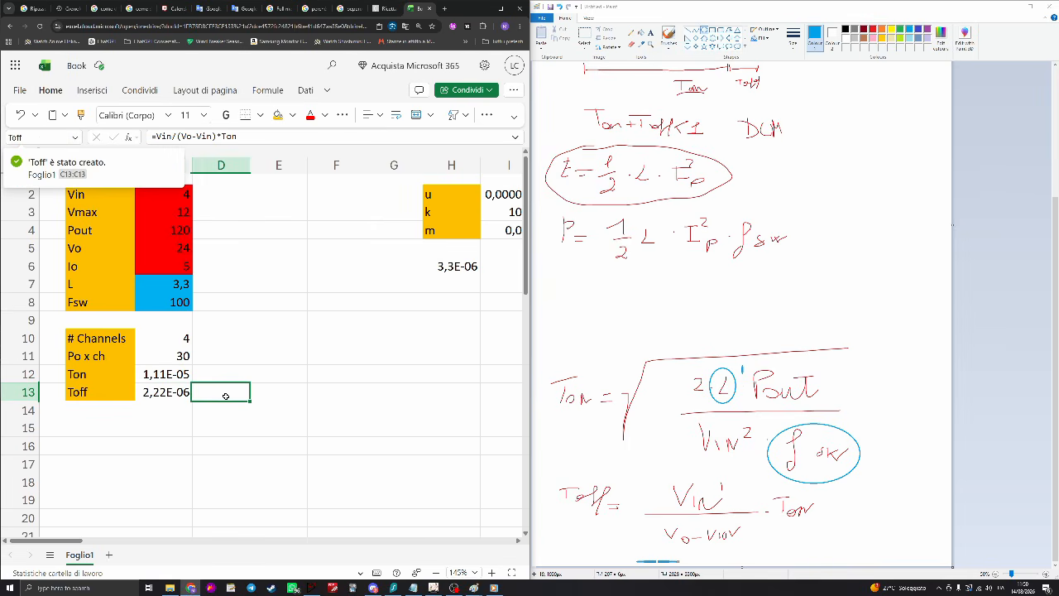
Enter the label Condition in F11
{"action": "left_click", "coordinate": [222, 393]}
{"action": "left_click", "coordinate": [315, 355]}
{"action": "type", "text": "C"}
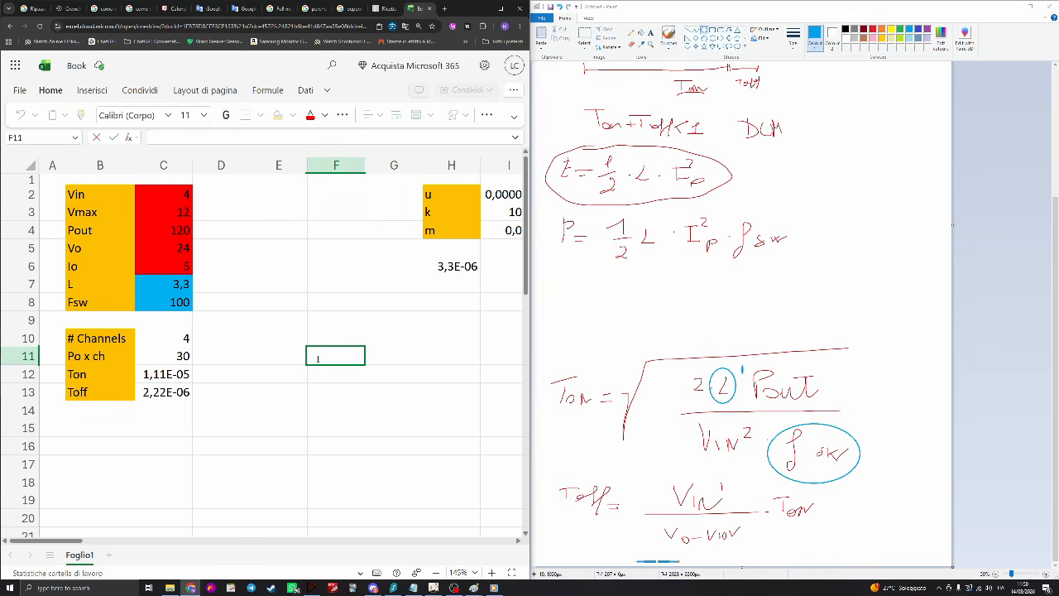
{"action": "type", "text": "ondition"}
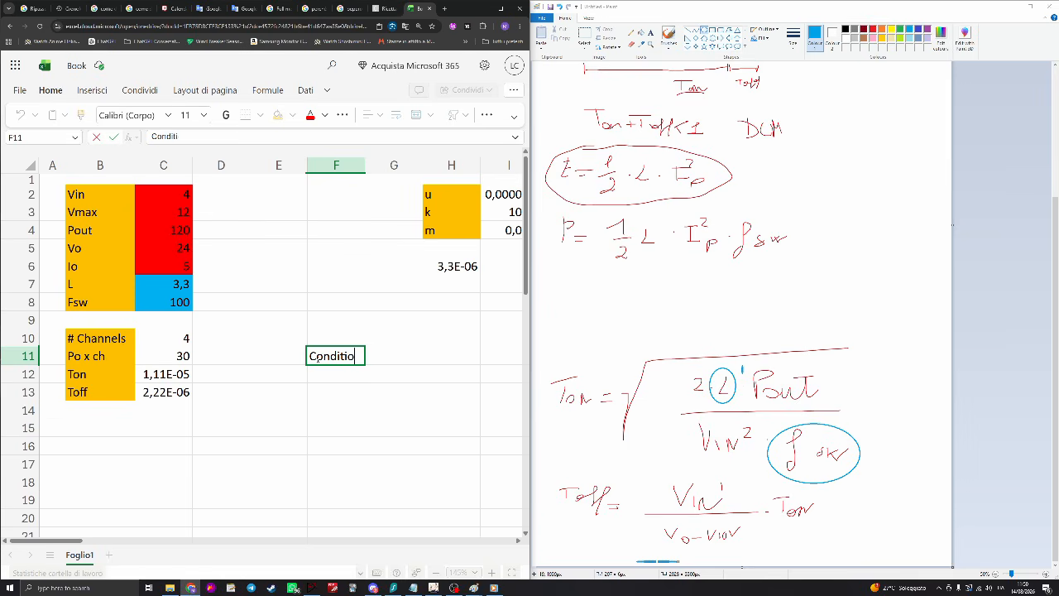
{"action": "key", "text": "Tab"}
Review the discontinuous-mode condition in the Paint sketch and calculate it in G11 as =Ton+Toff
{"action": "type", "text": "="}
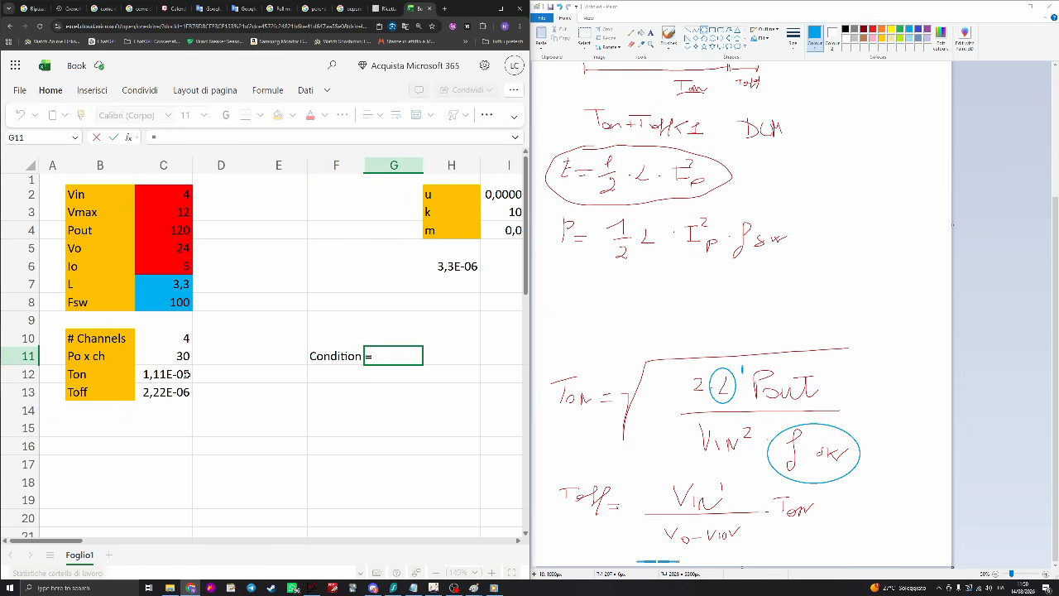
{"action": "left_click", "coordinate": [187, 373]}
{"action": "key", "text": "BackSpace"}
{"action": "key", "text": "BackSpace"}
{"action": "key", "text": "BackSpace"}
{"action": "scroll", "coordinate": [670, 303], "scroll_direction": "up", "scroll_amount": 5}
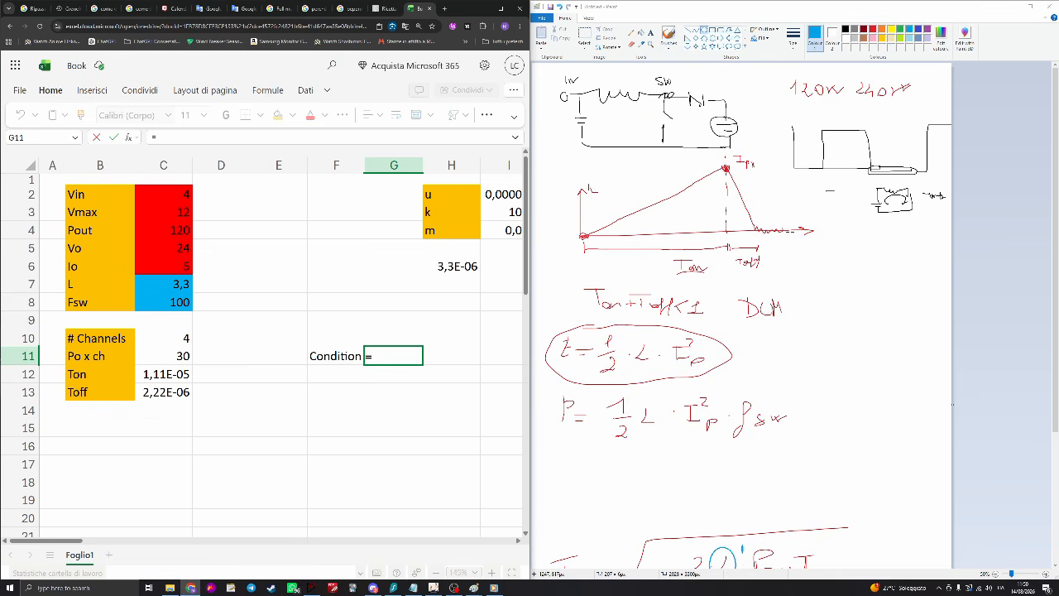
{"action": "scroll", "coordinate": [776, 294], "scroll_direction": "down", "scroll_amount": 6}
{"action": "scroll", "coordinate": [776, 294], "scroll_direction": "up", "scroll_amount": 1}
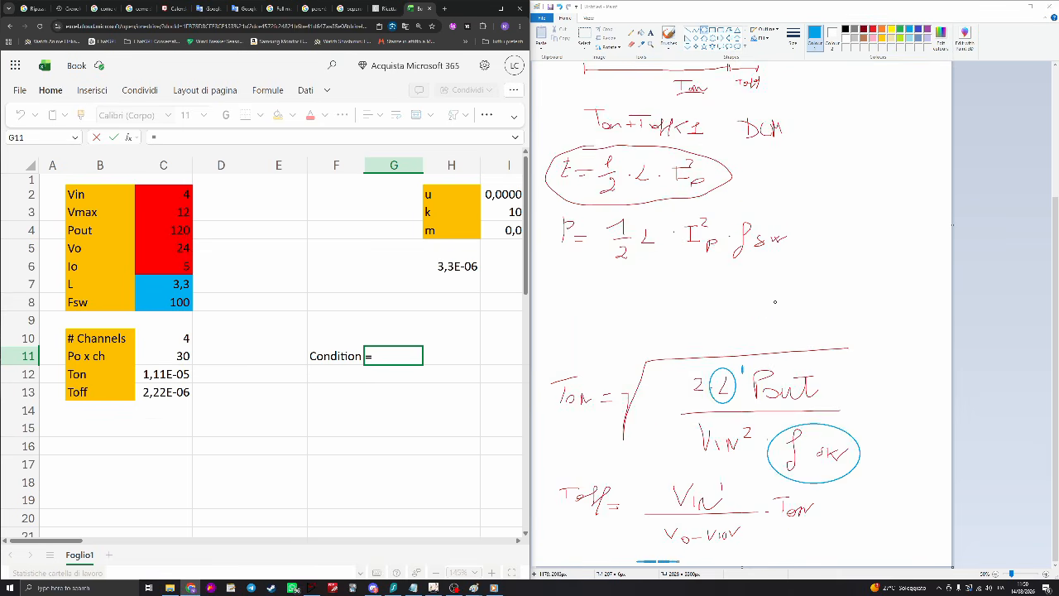
{"action": "scroll", "coordinate": [769, 334], "scroll_direction": "up", "scroll_amount": 5}
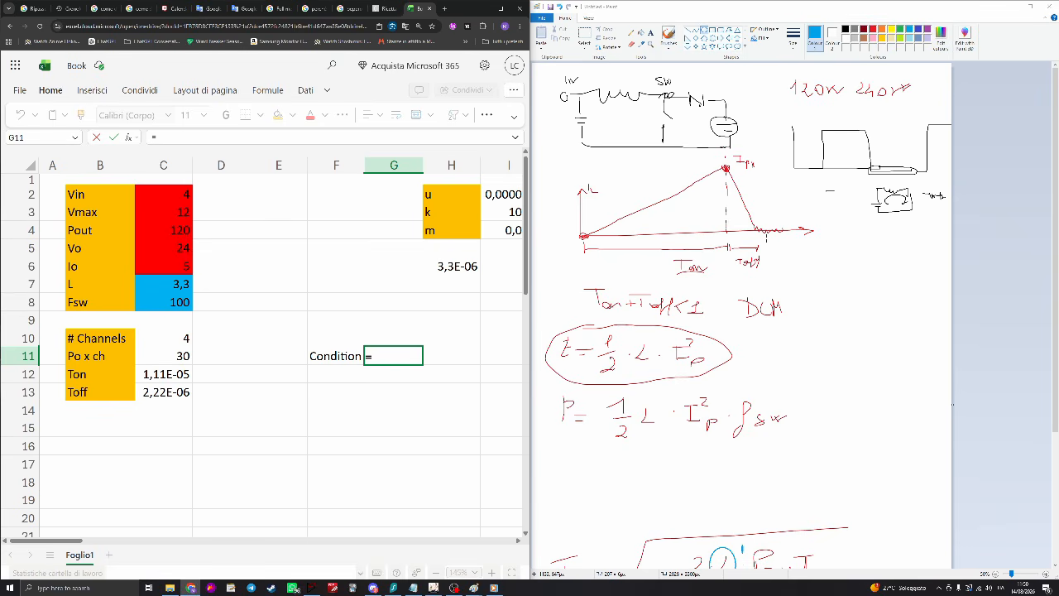
{"action": "type", "text": "Ton+Toff"}
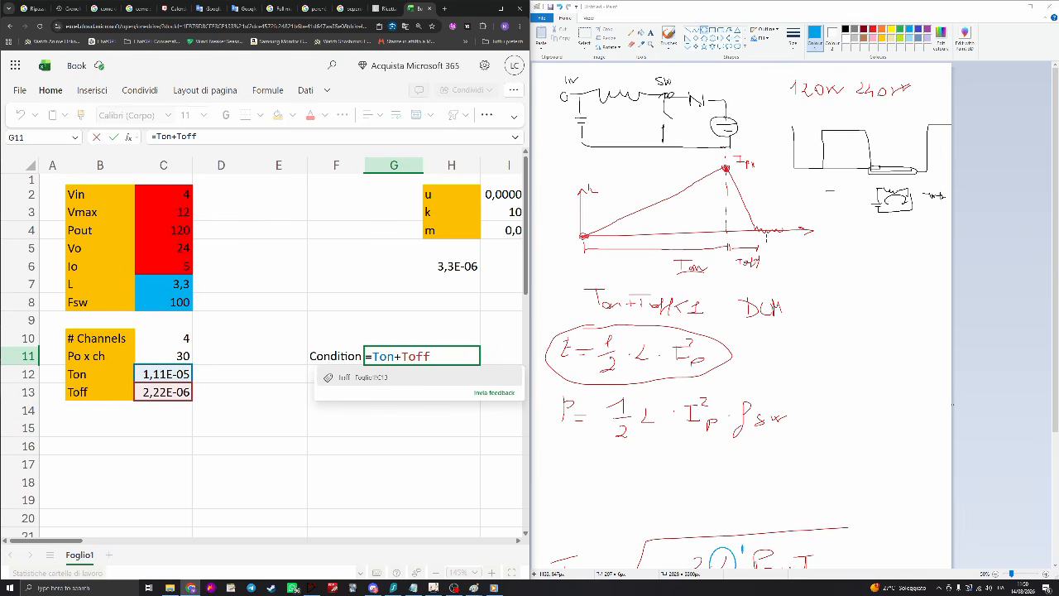
{"action": "key", "text": "Return"}
{"action": "key", "text": "Return"}
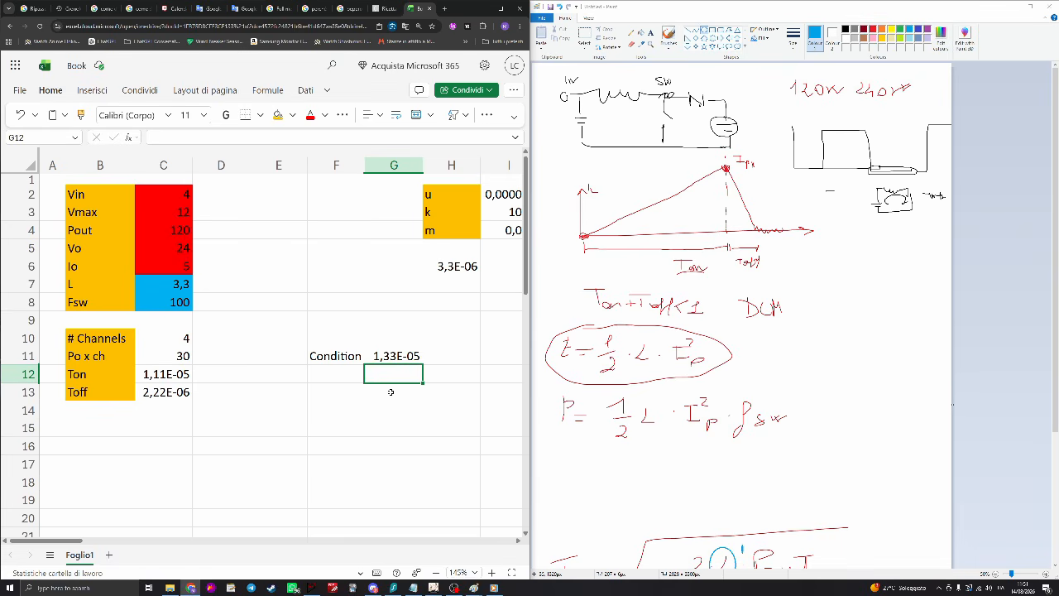
Dismiss the chat notification and enter the label Ts in F10 above Condition
{"action": "left_click", "coordinate": [169, 392]}
{"action": "left_click", "coordinate": [273, 389]}
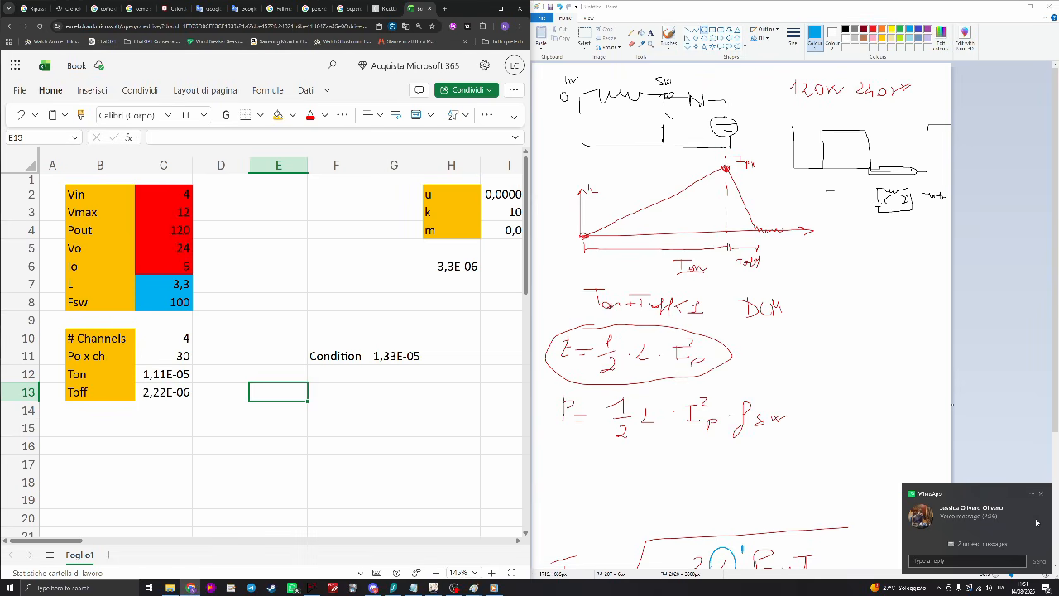
{"action": "left_click", "coordinate": [1041, 497]}
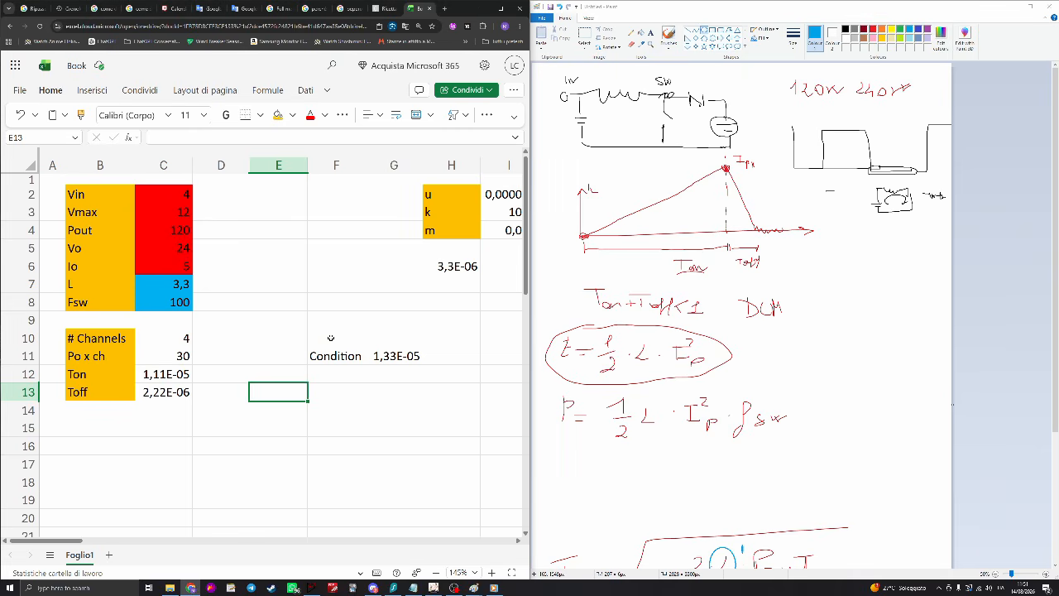
{"action": "double_click", "coordinate": [331, 338]}
{"action": "type", "text": "Ts ="}
{"action": "key", "text": "Tab"}
Calculate the switching period Ts in G10 as =1/Fsw
{"action": "type", "text": "O"}
{"action": "key", "text": "Menu"}
{"action": "key", "text": "Escape"}
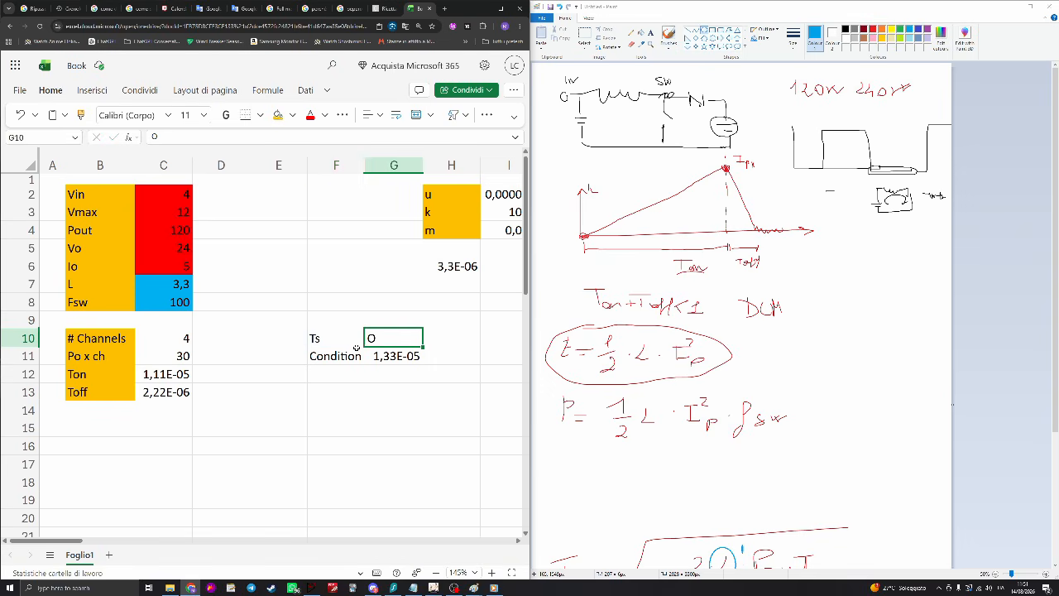
{"action": "key", "text": "BackSpace"}
{"action": "type", "text": "=1"}
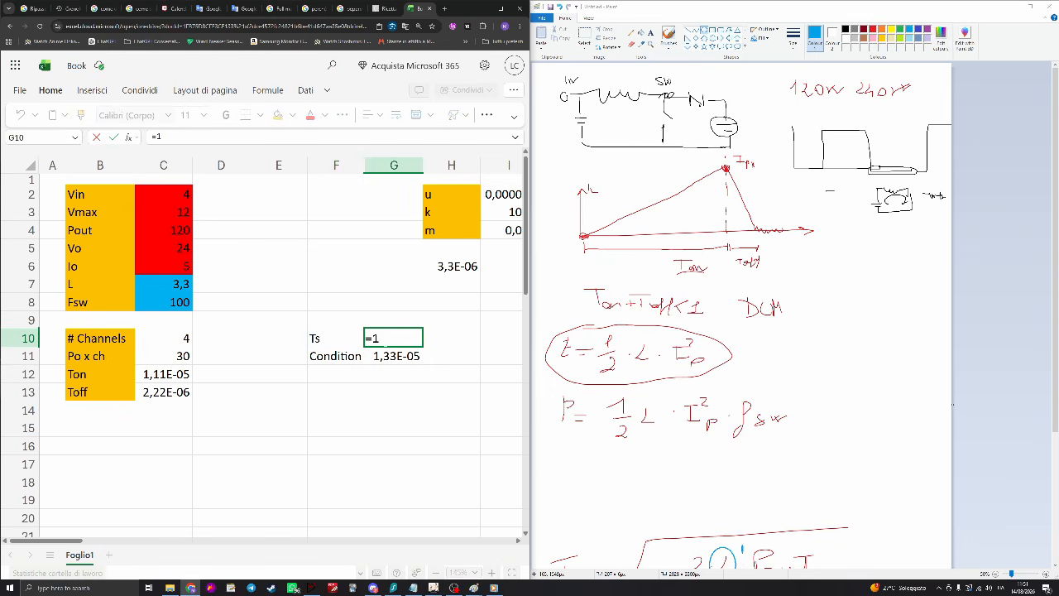
{"action": "type", "text": "/Fsw"}
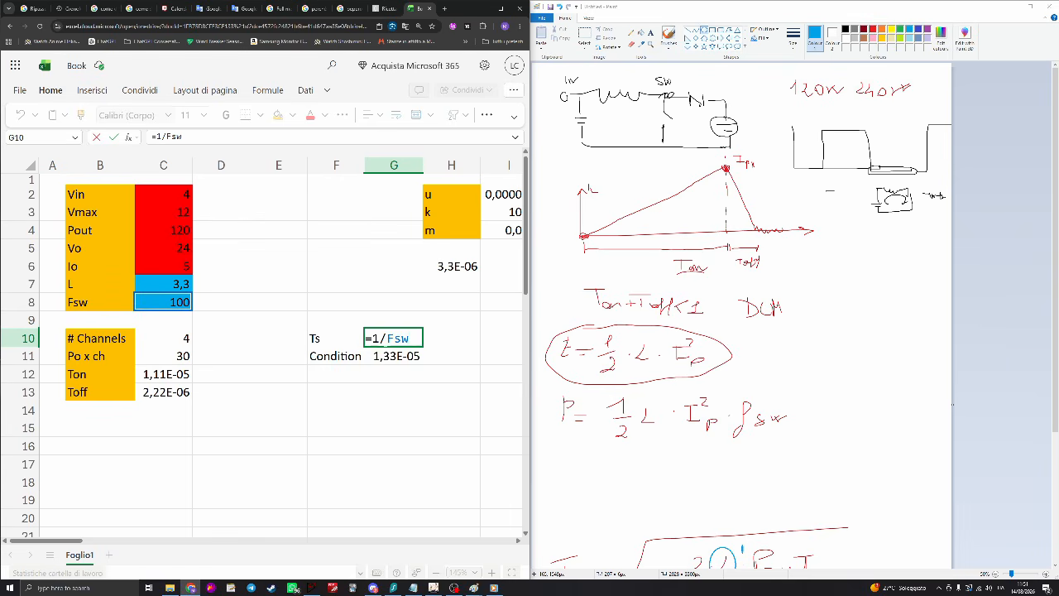
{"action": "key", "text": "Return"}
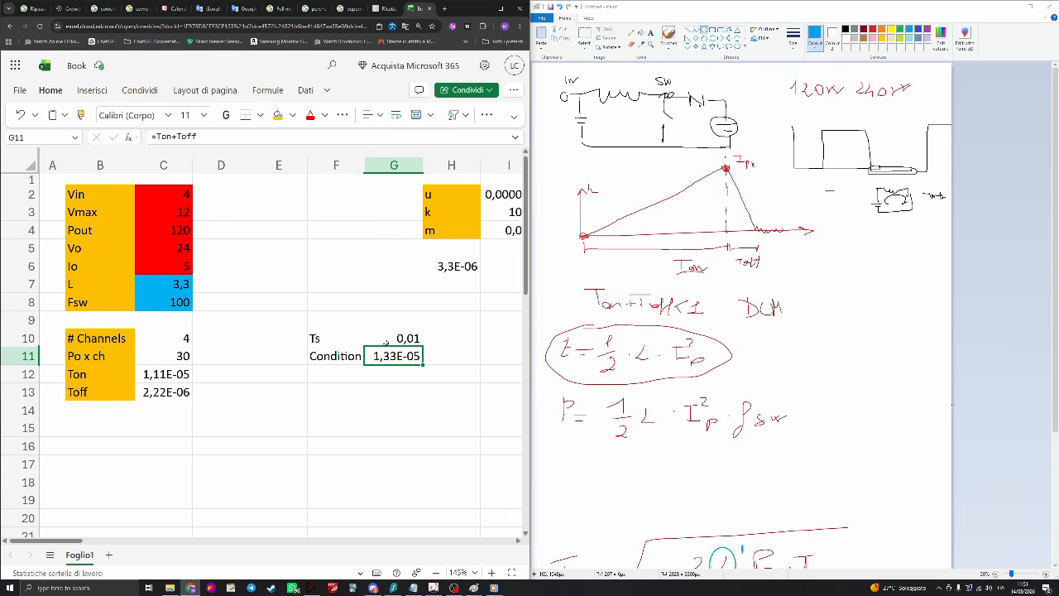
Correct the Ts formula in G10 to =1/(Fsw*k) so that Fsw is scaled by the kilo factor
{"action": "left_click", "coordinate": [386, 341]}
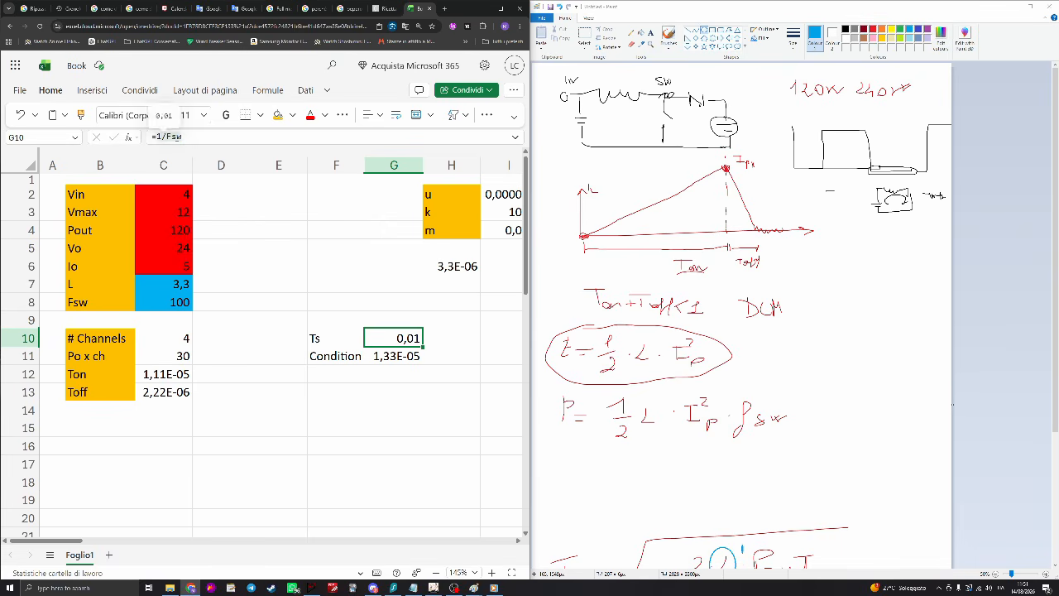
{"action": "left_click", "coordinate": [166, 137]}
{"action": "type", "text": "("}
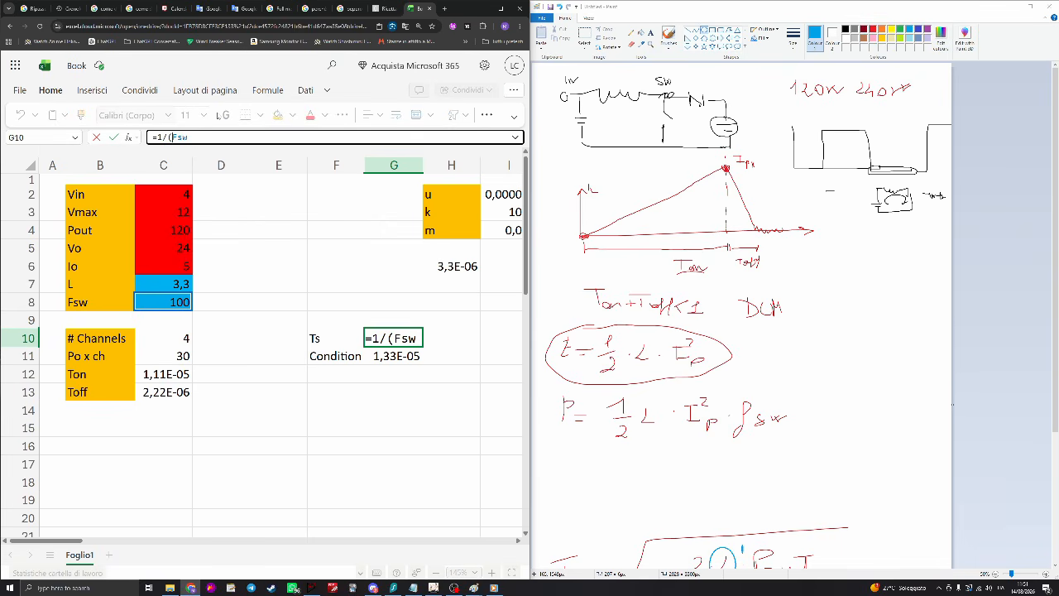
{"action": "left_click", "coordinate": [213, 134]}
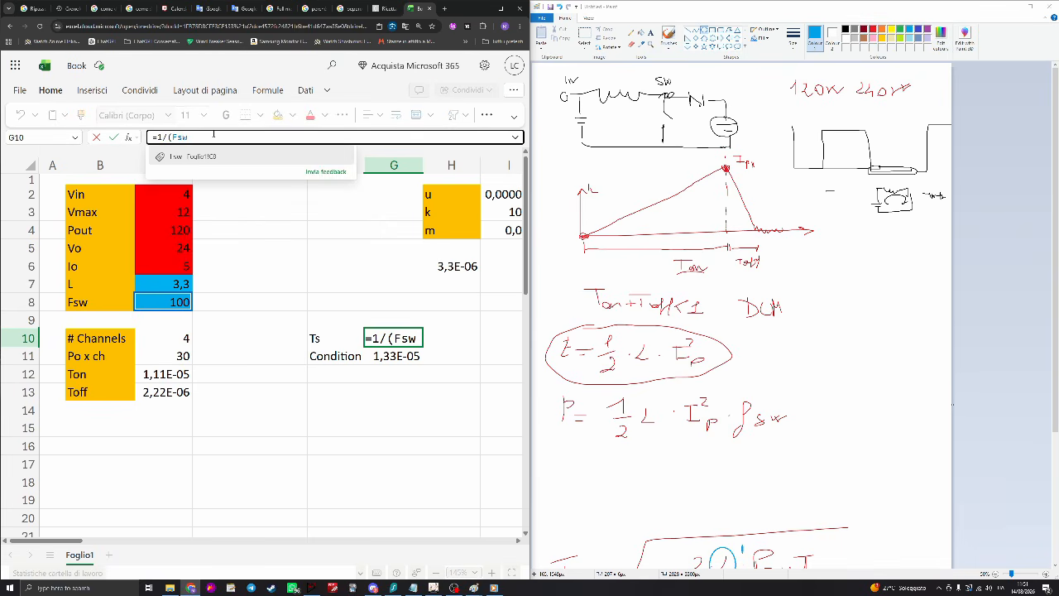
{"action": "type", "text": "*k)"}
{"action": "key", "text": "Return"}
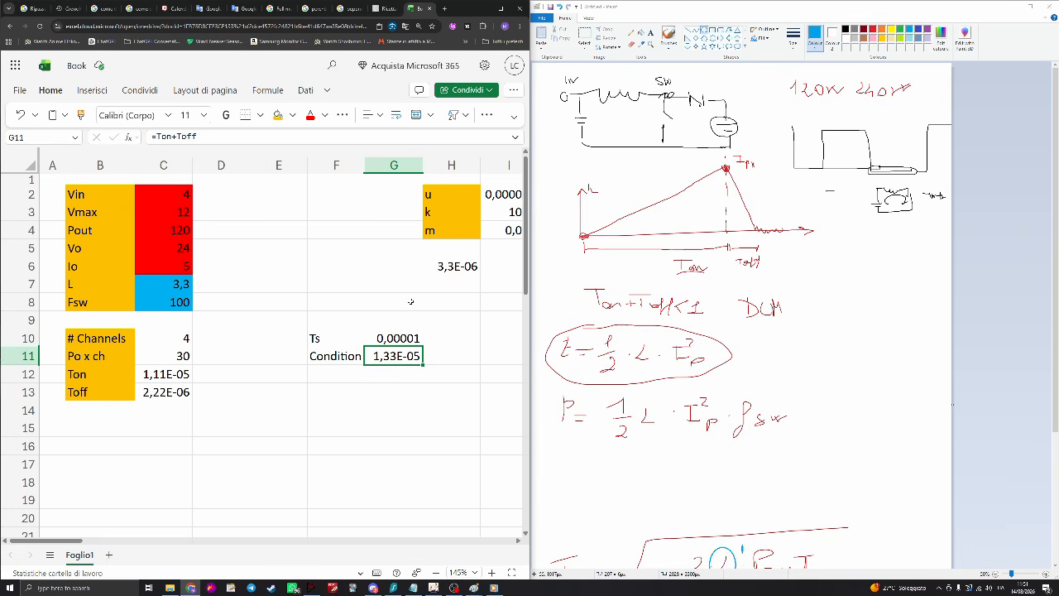
Change the Condition formula in G11 to =G10-(Ton+Toff)
{"action": "left_click", "coordinate": [387, 373]}
{"action": "double_click", "coordinate": [340, 374]}
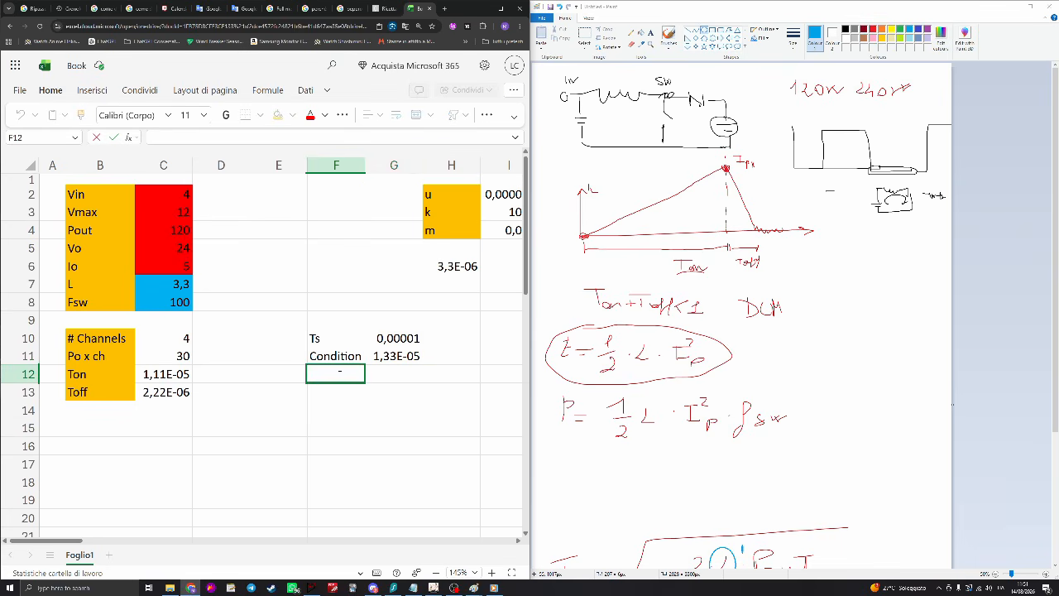
{"action": "key", "text": "Escape"}
{"action": "left_click", "coordinate": [394, 356]}
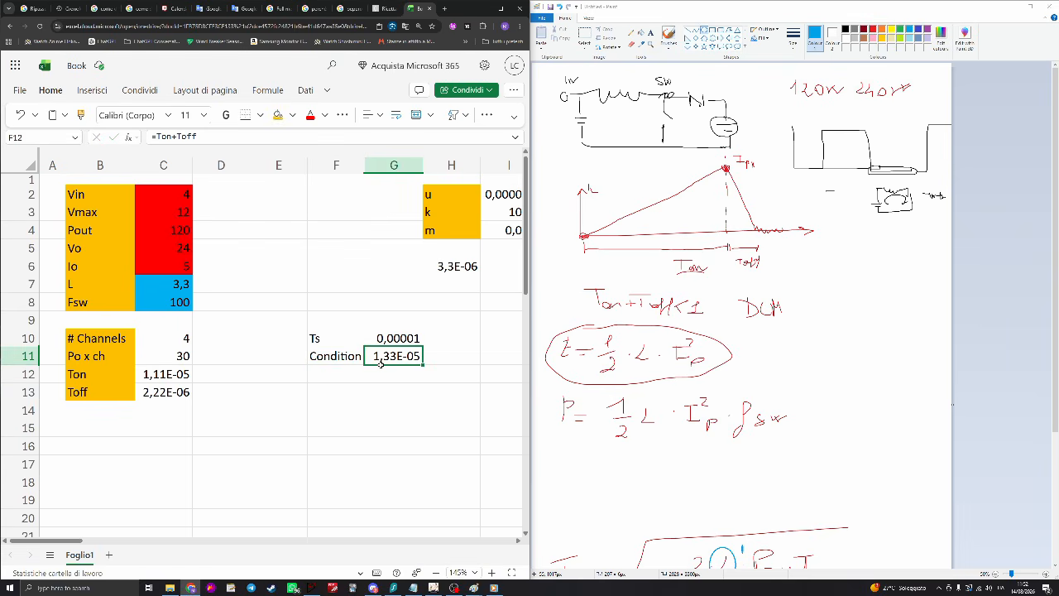
{"action": "left_click", "coordinate": [154, 137]}
{"action": "type", "text": "(Ton+Toff"}
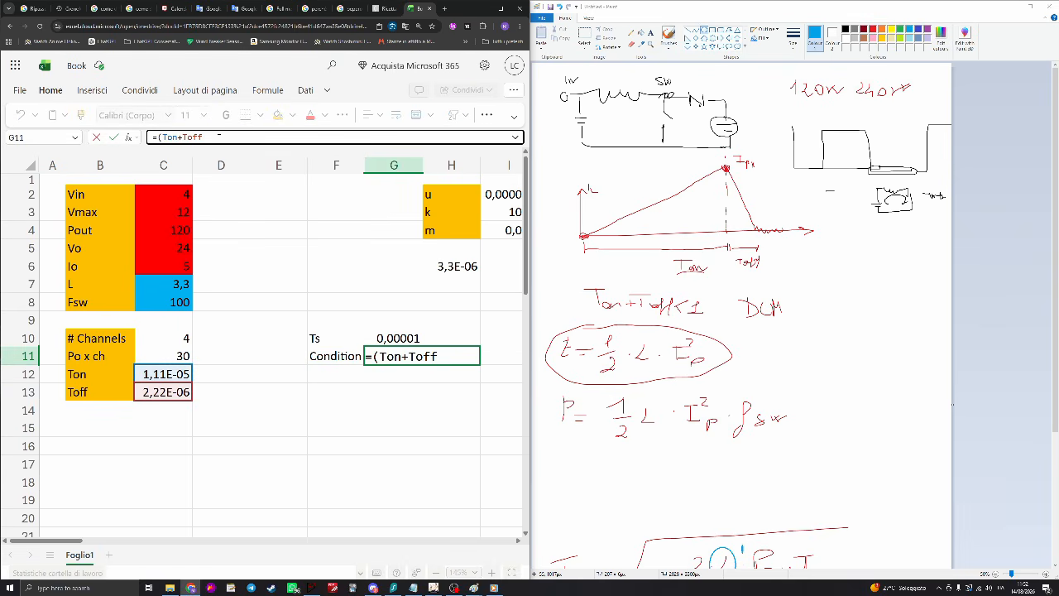
{"action": "type", "text": ")"}
{"action": "left_click", "coordinate": [381, 337]}
{"action": "type", "text": "-"}
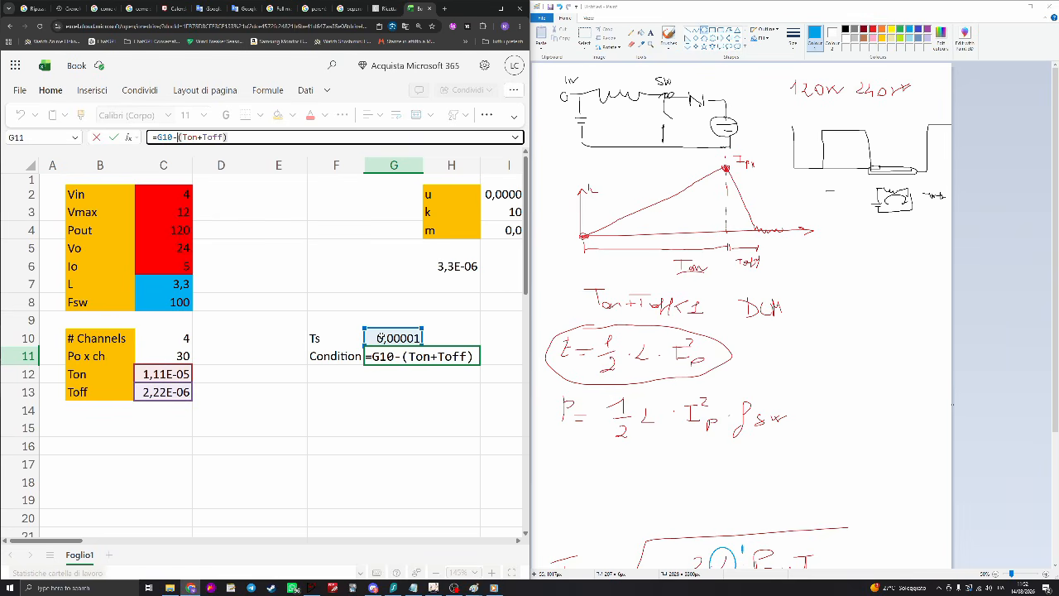
{"action": "key", "text": "Return"}
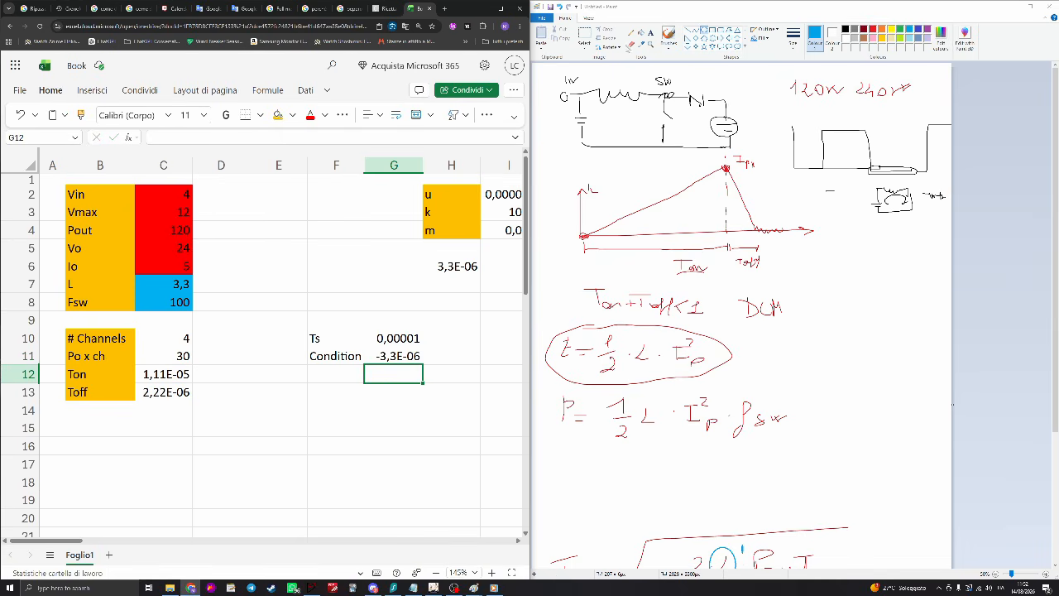
Switch to Paint, handwrite Ts = Ton + Toff + Td in blue below the power formula and circle the sum
{"action": "left_click", "coordinate": [669, 39]}
{"action": "scroll", "coordinate": [823, 393], "scroll_direction": "down", "scroll_amount": 3}
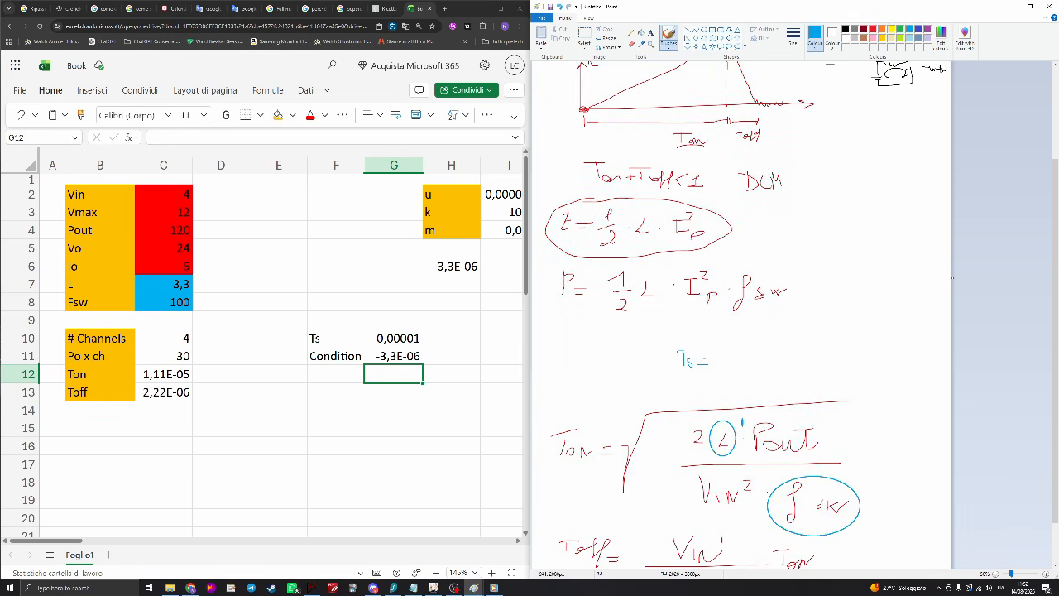
{"action": "left_click_drag", "start_coordinate": [714, 354], "coordinate": [740, 358]}
{"action": "left_click_drag", "start_coordinate": [745, 371], "coordinate": [758, 355]}
{"action": "left_click_drag", "start_coordinate": [766, 358], "coordinate": [792, 361]}
{"action": "left_click_drag", "start_coordinate": [806, 344], "coordinate": [804, 377]}
{"action": "left_click_drag", "start_coordinate": [798, 361], "coordinate": [857, 372]}
{"action": "mouse_move", "coordinate": [719, 346]}
{"action": "left_mouse_down"}
{"action": "mouse_move", "coordinate": [847, 370]}
{"action": "mouse_move", "coordinate": [768, 327]}
{"action": "mouse_move", "coordinate": [730, 345]}
{"action": "left_mouse_up"}
{"action": "left_click_drag", "start_coordinate": [875, 355], "coordinate": [882, 355]}
{"action": "mouse_move", "coordinate": [894, 353]}
{"action": "left_mouse_down"}
{"action": "mouse_move", "coordinate": [897, 362]}
{"action": "mouse_move", "coordinate": [877, 357]}
{"action": "left_mouse_up"}
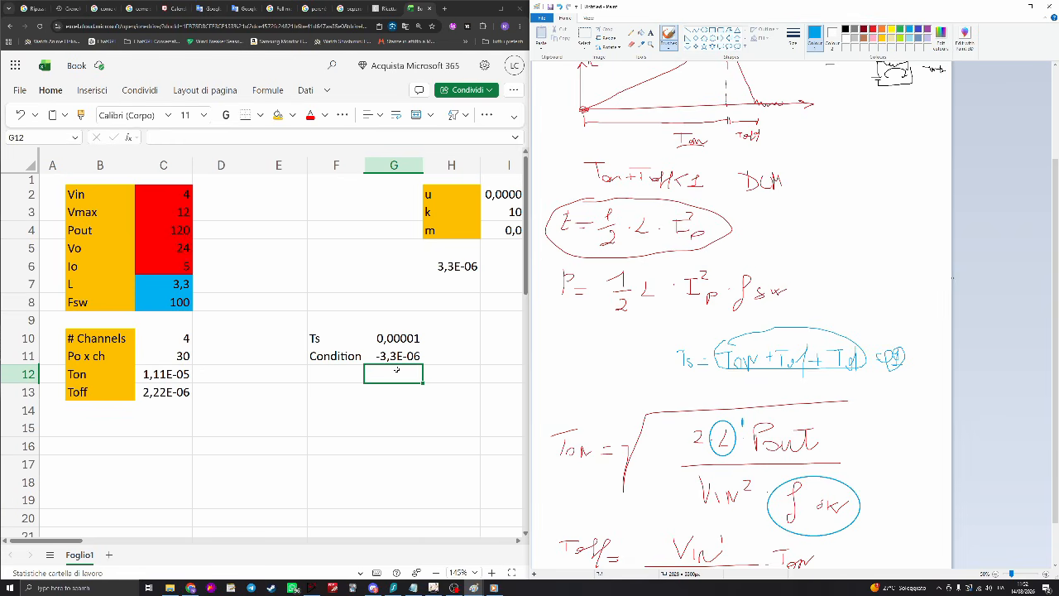
Handwrite the formula Ts = 1/fsw in blue on the blank canvas area below the existing formulas
{"action": "scroll", "coordinate": [405, 367], "scroll_direction": "down", "scroll_amount": 8}
{"action": "scroll", "coordinate": [419, 362], "scroll_direction": "up", "scroll_amount": 8}
{"action": "scroll", "coordinate": [741, 314], "scroll_direction": "down", "scroll_amount": 1}
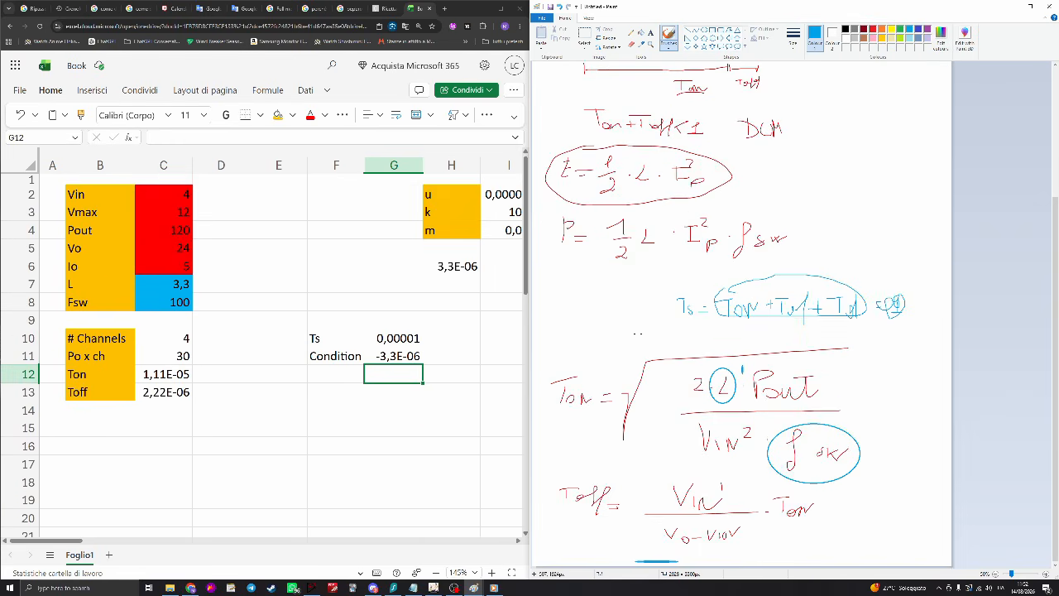
{"action": "scroll", "coordinate": [597, 344], "scroll_direction": "down", "scroll_amount": 2, "text": "ctrl"}
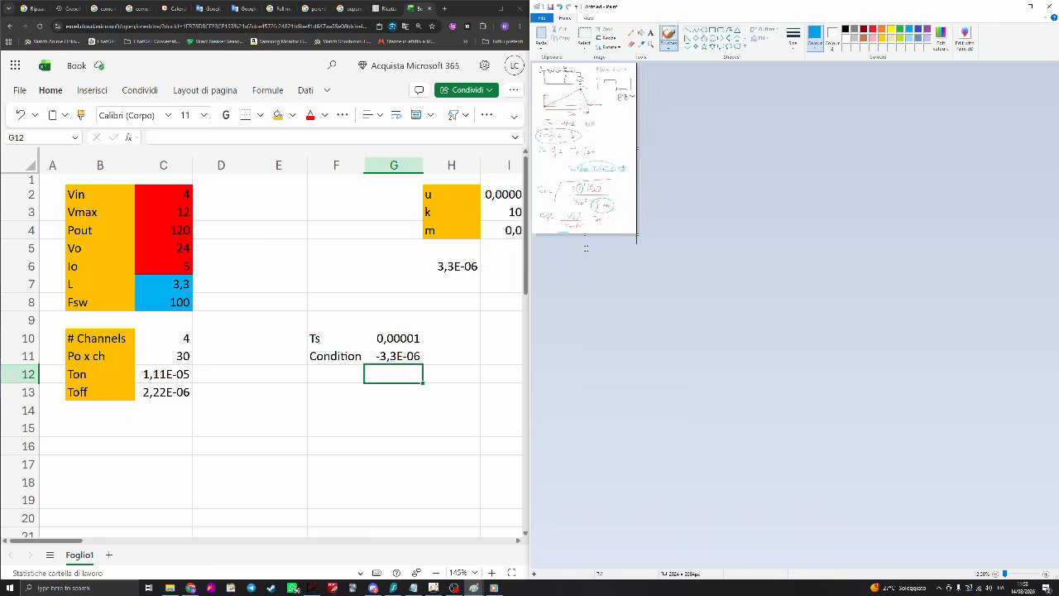
{"action": "scroll", "coordinate": [597, 344], "scroll_direction": "up", "scroll_amount": 3, "text": "ctrl"}
{"action": "scroll", "coordinate": [597, 345], "scroll_direction": "down", "scroll_amount": 10}
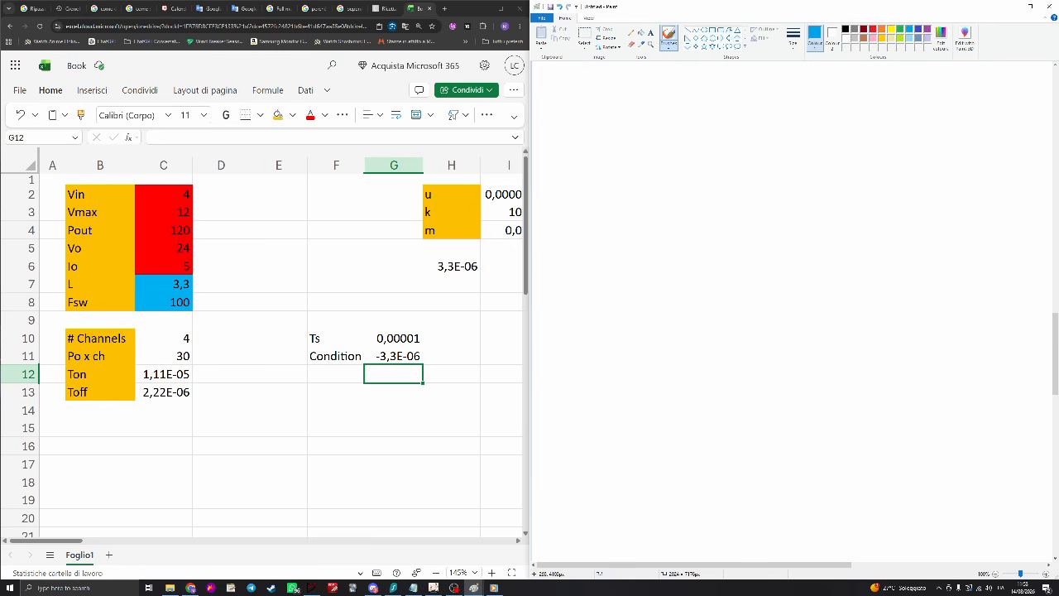
{"action": "mouse_move", "coordinate": [604, 145]}
{"action": "left_mouse_down"}
{"action": "mouse_move", "coordinate": [604, 170]}
{"action": "mouse_move", "coordinate": [613, 145]}
{"action": "left_mouse_up"}
{"action": "mouse_move", "coordinate": [637, 166]}
{"action": "left_mouse_down"}
{"action": "mouse_move", "coordinate": [624, 176]}
{"action": "mouse_move", "coordinate": [663, 165]}
{"action": "left_mouse_up"}
{"action": "left_click_drag", "start_coordinate": [652, 160], "coordinate": [762, 174]}
{"action": "mouse_move", "coordinate": [692, 211]}
{"action": "left_mouse_down"}
{"action": "mouse_move", "coordinate": [704, 231]}
{"action": "mouse_move", "coordinate": [742, 220]}
{"action": "left_mouse_up"}
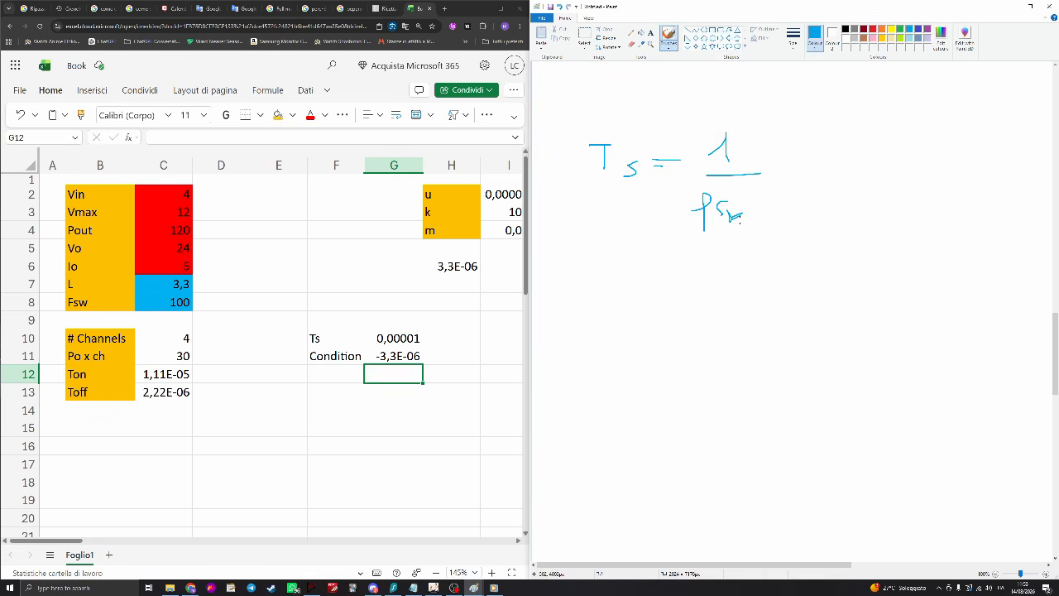
Handwrite the formula Toff = Vin/(Vo − Vin) · Ton in blue below the Ts formula
{"action": "left_click_drag", "start_coordinate": [606, 279], "coordinate": [601, 312]}
{"action": "mouse_move", "coordinate": [586, 284]}
{"action": "left_mouse_down"}
{"action": "mouse_move", "coordinate": [631, 282]}
{"action": "mouse_move", "coordinate": [636, 308]}
{"action": "left_mouse_up"}
{"action": "mouse_move", "coordinate": [674, 278]}
{"action": "left_mouse_down"}
{"action": "mouse_move", "coordinate": [653, 337]}
{"action": "mouse_move", "coordinate": [671, 337]}
{"action": "mouse_move", "coordinate": [710, 308]}
{"action": "left_mouse_up"}
{"action": "left_click_drag", "start_coordinate": [692, 319], "coordinate": [713, 317]}
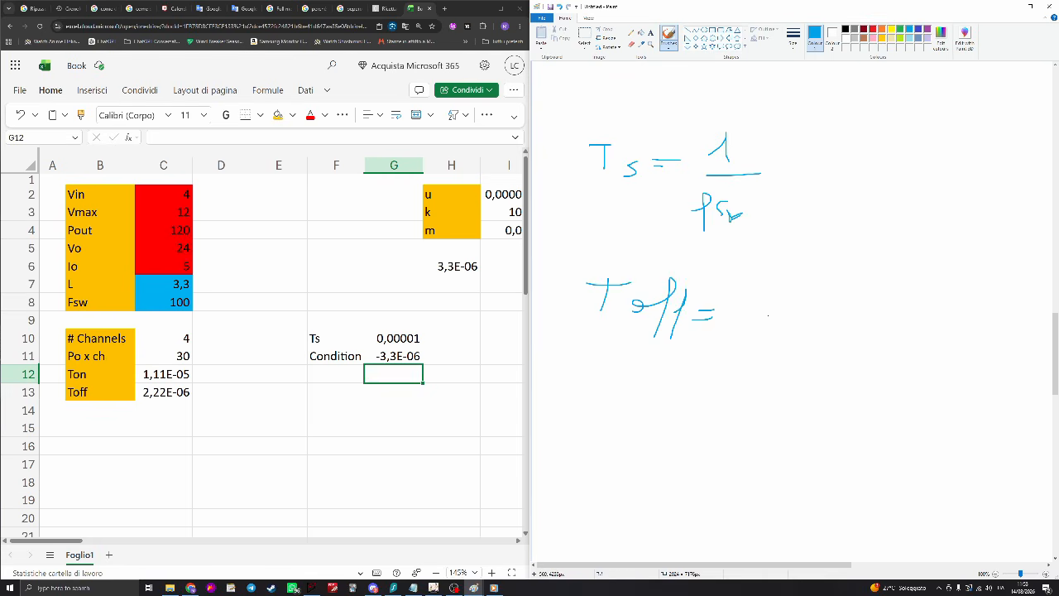
{"action": "left_click_drag", "start_coordinate": [771, 282], "coordinate": [816, 292]}
{"action": "mouse_move", "coordinate": [753, 319]}
{"action": "left_mouse_down"}
{"action": "mouse_move", "coordinate": [819, 314]}
{"action": "mouse_move", "coordinate": [763, 340]}
{"action": "mouse_move", "coordinate": [783, 351]}
{"action": "mouse_move", "coordinate": [820, 341]}
{"action": "left_mouse_up"}
{"action": "mouse_move", "coordinate": [827, 347]}
{"action": "left_mouse_down"}
{"action": "mouse_move", "coordinate": [827, 357]}
{"action": "mouse_move", "coordinate": [887, 302]}
{"action": "mouse_move", "coordinate": [898, 321]}
{"action": "mouse_move", "coordinate": [917, 311]}
{"action": "left_mouse_up"}
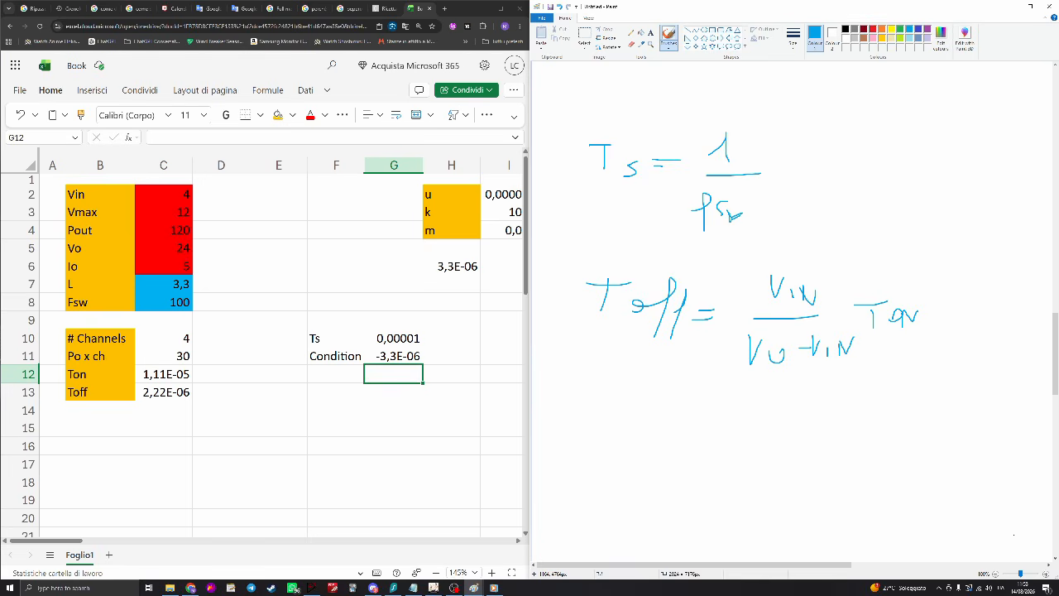
Switch the brush colour to red and handwrite CCM → D = 1 − Vin/Vout below the Toff formula
{"action": "scroll", "coordinate": [1013, 533], "scroll_direction": "down", "scroll_amount": 3}
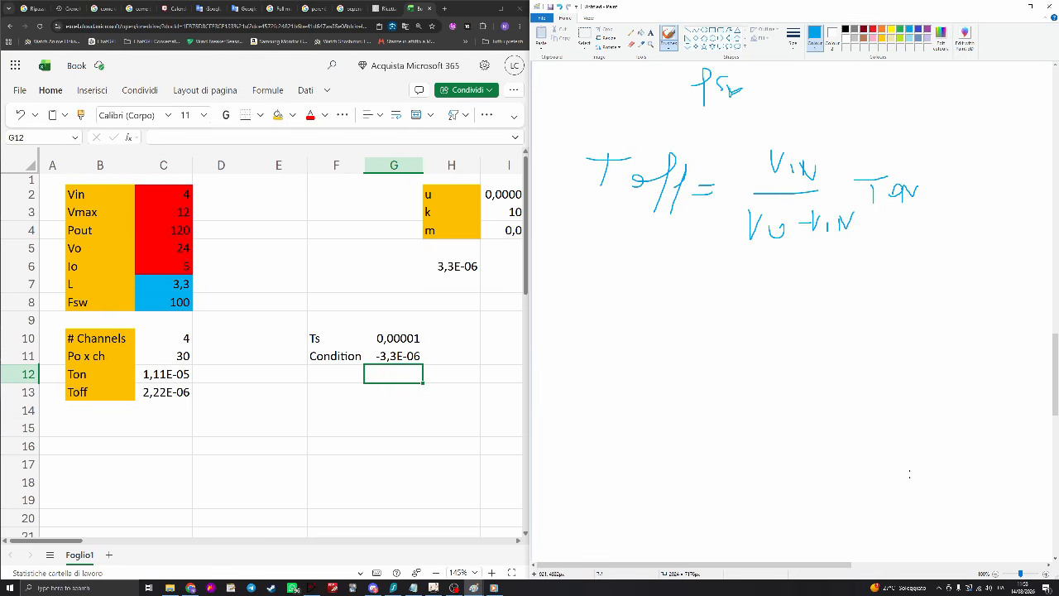
{"action": "left_click", "coordinate": [873, 30]}
{"action": "mouse_move", "coordinate": [602, 286]}
{"action": "left_mouse_down"}
{"action": "mouse_move", "coordinate": [604, 316]}
{"action": "mouse_move", "coordinate": [630, 323]}
{"action": "mouse_move", "coordinate": [690, 314]}
{"action": "mouse_move", "coordinate": [731, 336]}
{"action": "mouse_move", "coordinate": [723, 342]}
{"action": "mouse_move", "coordinate": [791, 331]}
{"action": "left_mouse_up"}
{"action": "mouse_move", "coordinate": [776, 321]}
{"action": "left_mouse_down"}
{"action": "mouse_move", "coordinate": [823, 335]}
{"action": "mouse_move", "coordinate": [872, 320]}
{"action": "mouse_move", "coordinate": [900, 296]}
{"action": "left_mouse_up"}
{"action": "mouse_move", "coordinate": [907, 308]}
{"action": "left_mouse_down"}
{"action": "mouse_move", "coordinate": [907, 322]}
{"action": "mouse_move", "coordinate": [931, 295]}
{"action": "left_mouse_up"}
{"action": "left_click_drag", "start_coordinate": [887, 331], "coordinate": [935, 330]}
{"action": "mouse_move", "coordinate": [898, 341]}
{"action": "left_mouse_down"}
{"action": "mouse_move", "coordinate": [899, 371]}
{"action": "mouse_move", "coordinate": [907, 350]}
{"action": "left_mouse_up"}
{"action": "left_click_drag", "start_coordinate": [908, 366], "coordinate": [923, 375]}
{"action": "left_click_drag", "start_coordinate": [919, 363], "coordinate": [927, 362]}
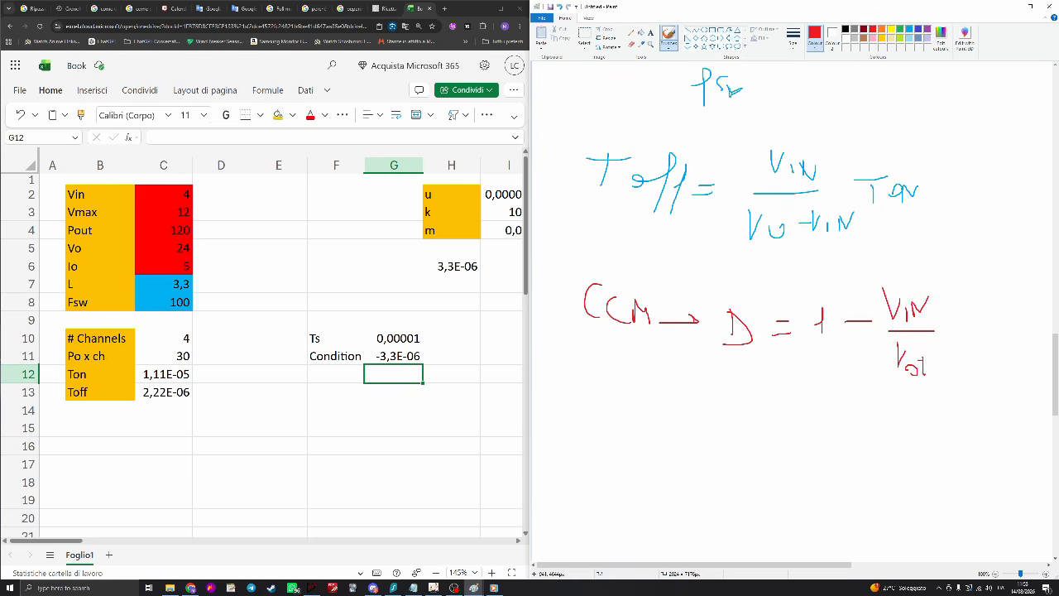
Handwrite the inequality D < 1 − Vin/Vo in red below the CCM duty-cycle formula
{"action": "scroll", "coordinate": [682, 327], "scroll_direction": "down", "scroll_amount": 3}
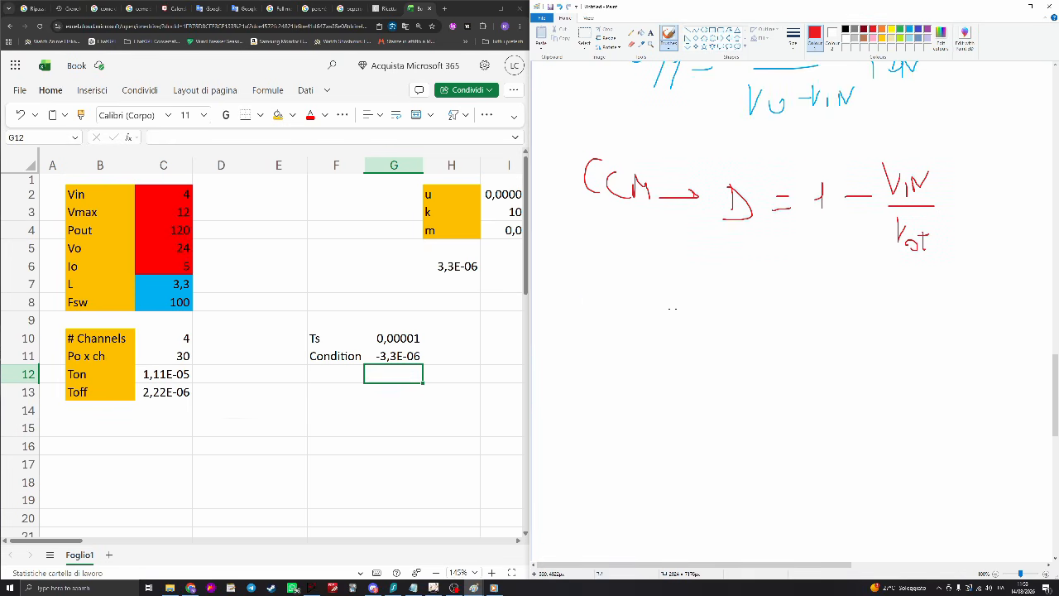
{"action": "left_click_drag", "start_coordinate": [571, 289], "coordinate": [581, 334]}
{"action": "left_click_drag", "start_coordinate": [639, 316], "coordinate": [676, 302]}
{"action": "mouse_move", "coordinate": [640, 317]}
{"action": "left_mouse_down"}
{"action": "mouse_move", "coordinate": [667, 339]}
{"action": "mouse_move", "coordinate": [717, 340]}
{"action": "mouse_move", "coordinate": [808, 330]}
{"action": "mouse_move", "coordinate": [818, 313]}
{"action": "left_mouse_up"}
{"action": "left_click_drag", "start_coordinate": [823, 330], "coordinate": [855, 319]}
{"action": "mouse_move", "coordinate": [797, 342]}
{"action": "left_mouse_down"}
{"action": "mouse_move", "coordinate": [859, 341]}
{"action": "mouse_move", "coordinate": [833, 362]}
{"action": "mouse_move", "coordinate": [863, 365]}
{"action": "left_mouse_up"}
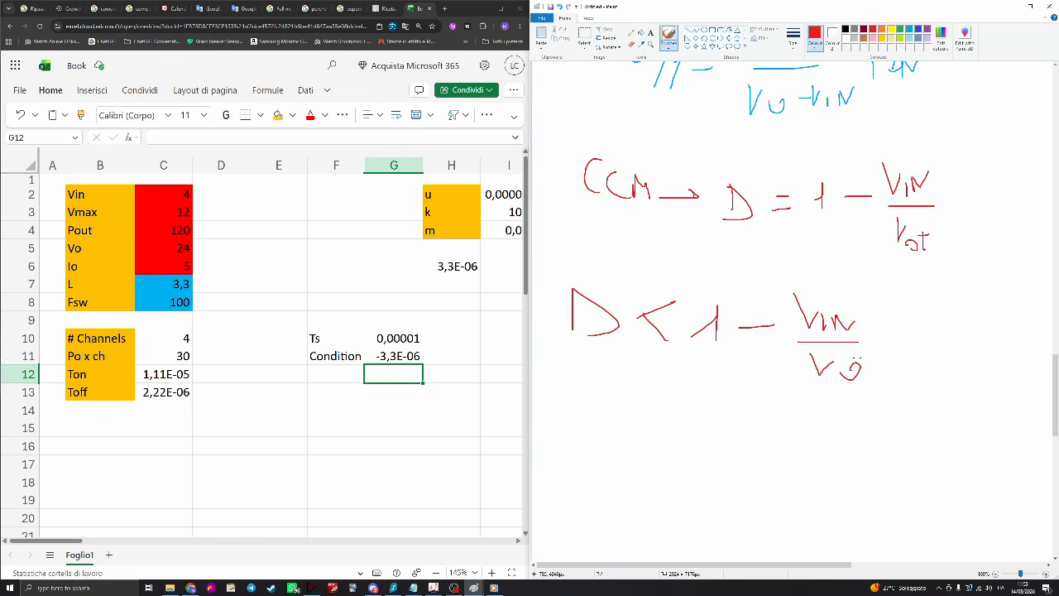
Circle Toff and Ton in the blue formula in red and draw a long arrow from Ton down below the inequality
{"action": "scroll", "coordinate": [844, 356], "scroll_direction": "down", "scroll_amount": 3}
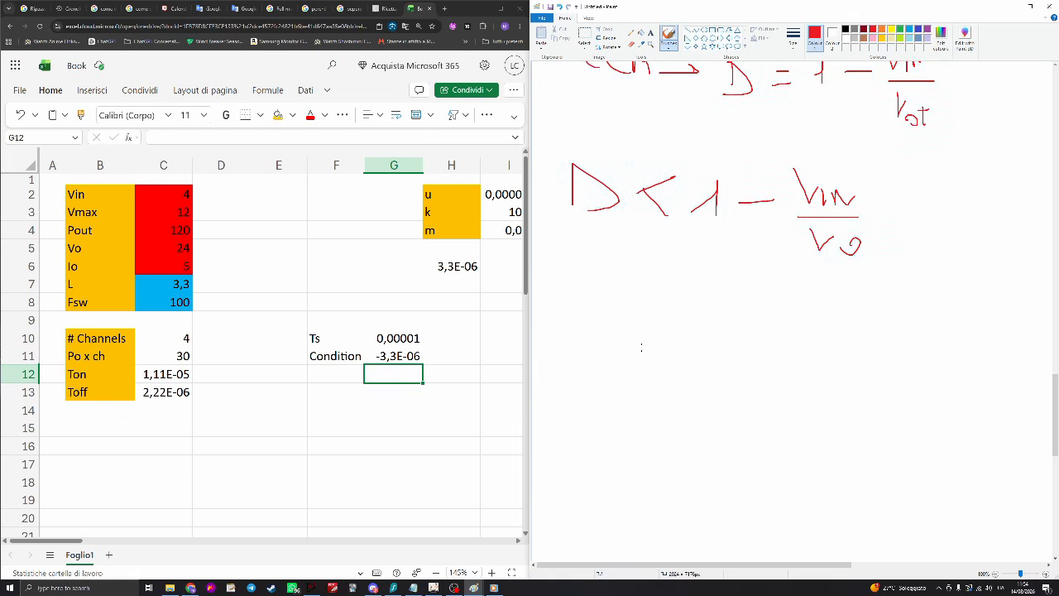
{"action": "scroll", "coordinate": [611, 346], "scroll_direction": "up", "scroll_amount": 3}
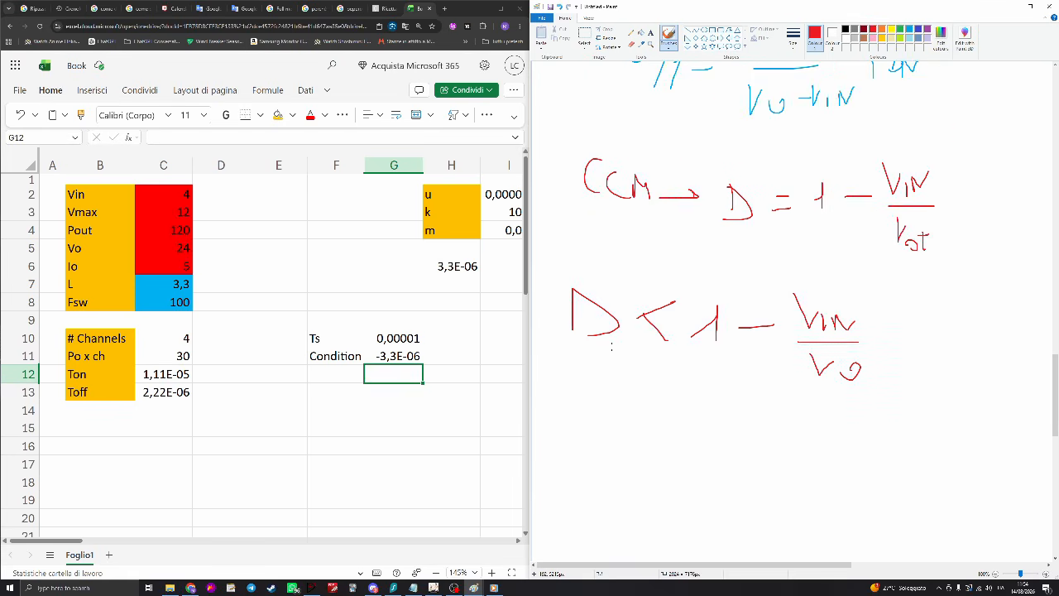
{"action": "scroll", "coordinate": [612, 346], "scroll_direction": "up", "scroll_amount": 3}
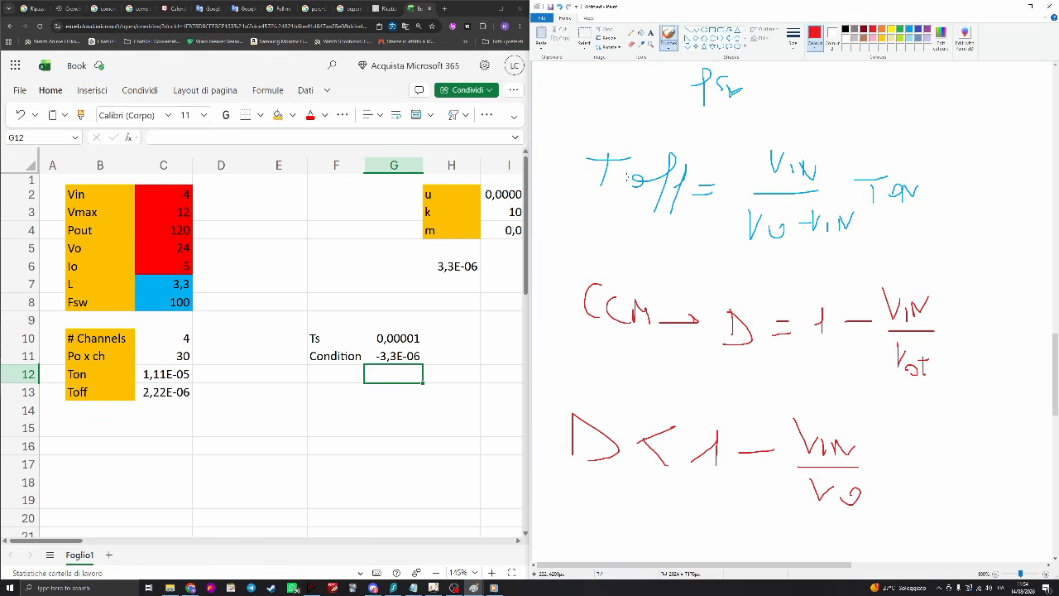
{"action": "mouse_move", "coordinate": [620, 143]}
{"action": "left_mouse_down"}
{"action": "mouse_move", "coordinate": [652, 225]}
{"action": "mouse_move", "coordinate": [689, 174]}
{"action": "mouse_move", "coordinate": [635, 141]}
{"action": "left_mouse_up"}
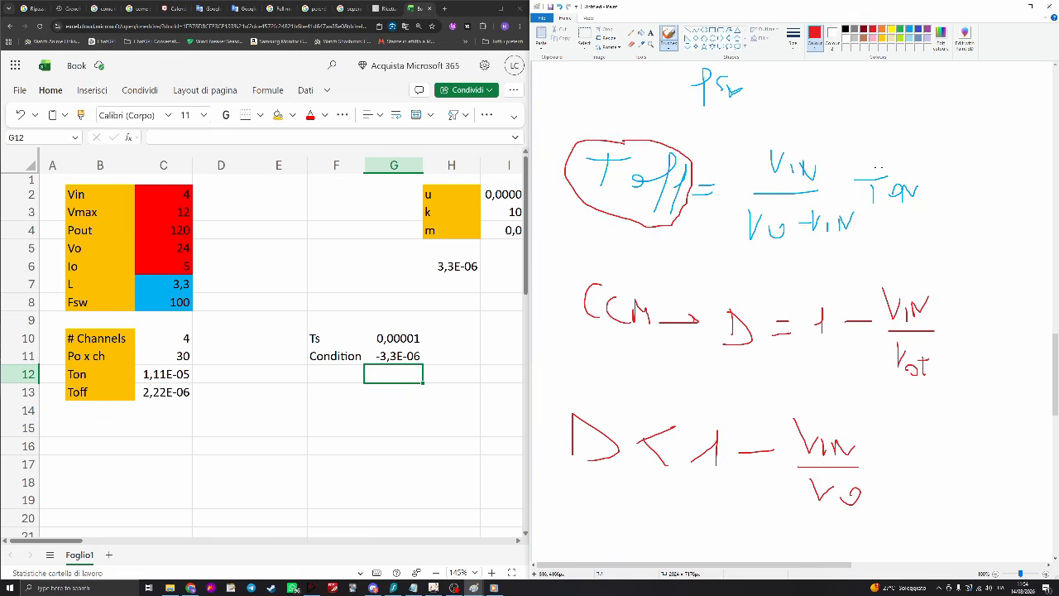
{"action": "mouse_move", "coordinate": [889, 169]}
{"action": "left_mouse_down"}
{"action": "mouse_move", "coordinate": [938, 210]}
{"action": "mouse_move", "coordinate": [882, 165]}
{"action": "left_mouse_up"}
{"action": "scroll", "coordinate": [898, 157], "scroll_direction": "down", "scroll_amount": 3}
{"action": "mouse_move", "coordinate": [922, 98]}
{"action": "left_mouse_down"}
{"action": "mouse_move", "coordinate": [978, 135]}
{"action": "mouse_move", "coordinate": [930, 427]}
{"action": "mouse_move", "coordinate": [936, 415]}
{"action": "mouse_move", "coordinate": [957, 427]}
{"action": "left_mouse_up"}
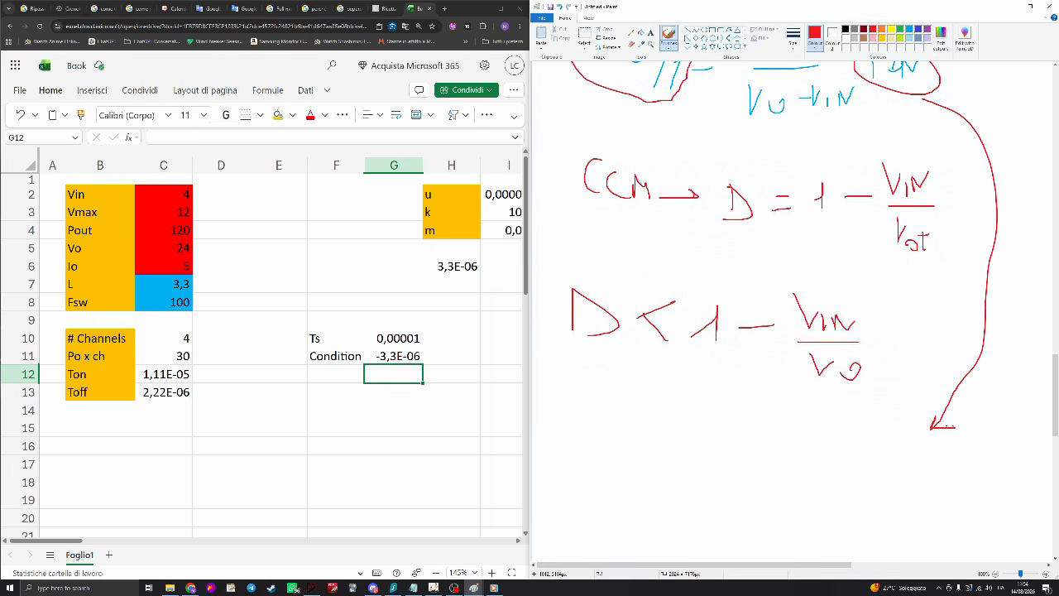
Start the condition formula below the D inequality by handwriting Ton (1 + Vin with a fraction line under Vin
{"action": "scroll", "coordinate": [623, 475], "scroll_direction": "up", "scroll_amount": 3}
{"action": "scroll", "coordinate": [625, 471], "scroll_direction": "down", "scroll_amount": 3}
{"action": "mouse_move", "coordinate": [587, 446]}
{"action": "left_mouse_down"}
{"action": "mouse_move", "coordinate": [587, 476]}
{"action": "mouse_move", "coordinate": [608, 452]}
{"action": "left_mouse_up"}
{"action": "mouse_move", "coordinate": [609, 470]}
{"action": "left_mouse_down"}
{"action": "mouse_move", "coordinate": [604, 480]}
{"action": "mouse_move", "coordinate": [634, 489]}
{"action": "left_mouse_up"}
{"action": "scroll", "coordinate": [629, 480], "scroll_direction": "up", "scroll_amount": 3}
{"action": "scroll", "coordinate": [709, 293], "scroll_direction": "down", "scroll_amount": 3}
{"action": "left_click_drag", "start_coordinate": [682, 426], "coordinate": [685, 530]}
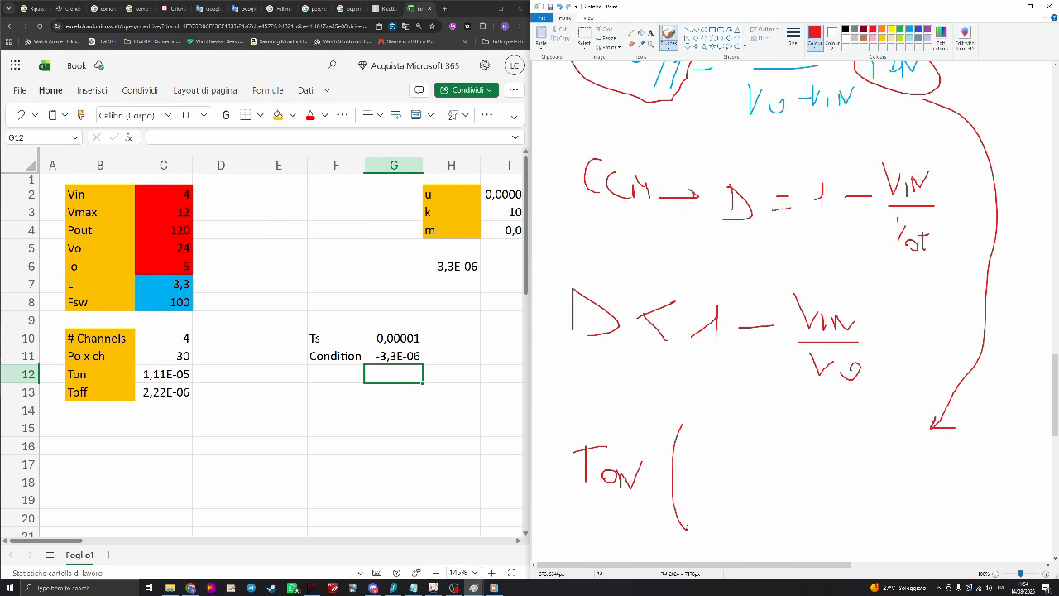
{"action": "mouse_move", "coordinate": [696, 475]}
{"action": "left_mouse_down"}
{"action": "mouse_move", "coordinate": [706, 488]}
{"action": "mouse_move", "coordinate": [736, 484]}
{"action": "left_mouse_up"}
{"action": "mouse_move", "coordinate": [774, 447]}
{"action": "left_mouse_down"}
{"action": "mouse_move", "coordinate": [791, 447]}
{"action": "mouse_move", "coordinate": [798, 490]}
{"action": "left_mouse_up"}
{"action": "mouse_move", "coordinate": [813, 489]}
{"action": "left_mouse_down"}
{"action": "mouse_move", "coordinate": [819, 470]}
{"action": "mouse_move", "coordinate": [830, 477]}
{"action": "left_mouse_up"}
{"action": "left_click_drag", "start_coordinate": [769, 494], "coordinate": [855, 493]}
Dismiss the chat notification and complete the condition formula with the denominator Vo − Vin, the closing bracket and < 1/fsw
{"action": "scroll", "coordinate": [809, 472], "scroll_direction": "down", "scroll_amount": 6}
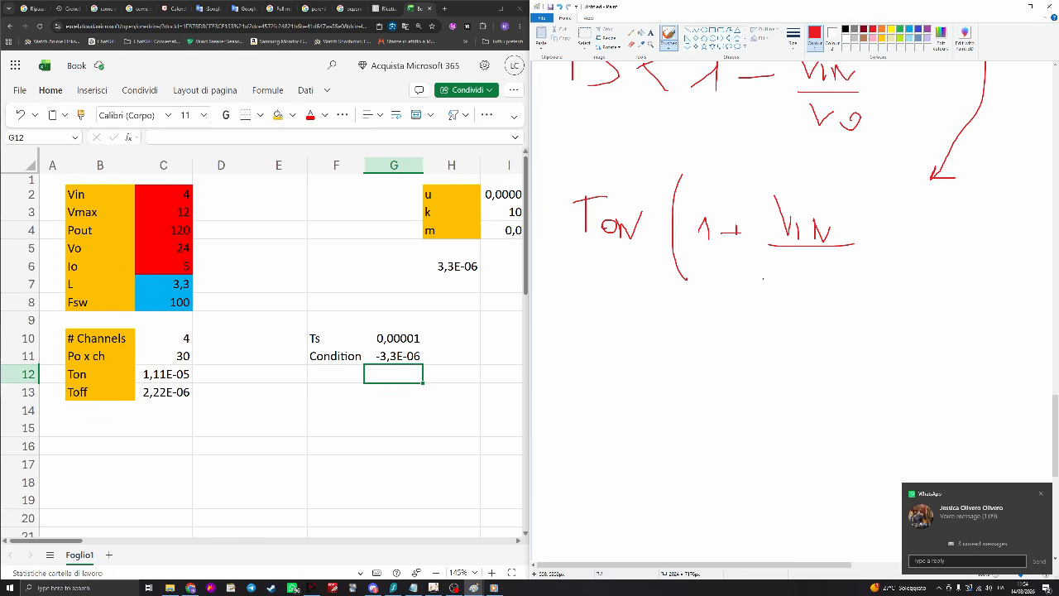
{"action": "left_click", "coordinate": [1041, 493]}
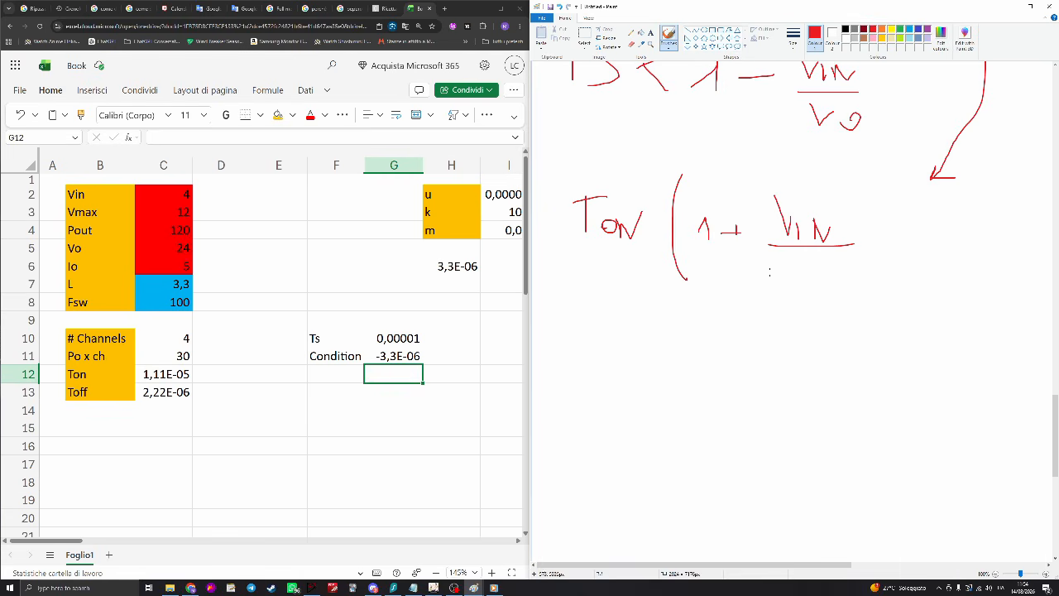
{"action": "mouse_move", "coordinate": [771, 266]}
{"action": "left_mouse_down"}
{"action": "mouse_move", "coordinate": [783, 260]}
{"action": "mouse_move", "coordinate": [791, 289]}
{"action": "mouse_move", "coordinate": [800, 276]}
{"action": "mouse_move", "coordinate": [840, 285]}
{"action": "left_mouse_up"}
{"action": "mouse_move", "coordinate": [843, 285]}
{"action": "left_mouse_down"}
{"action": "mouse_move", "coordinate": [844, 297]}
{"action": "mouse_move", "coordinate": [858, 285]}
{"action": "left_mouse_up"}
{"action": "left_click_drag", "start_coordinate": [863, 202], "coordinate": [886, 310]}
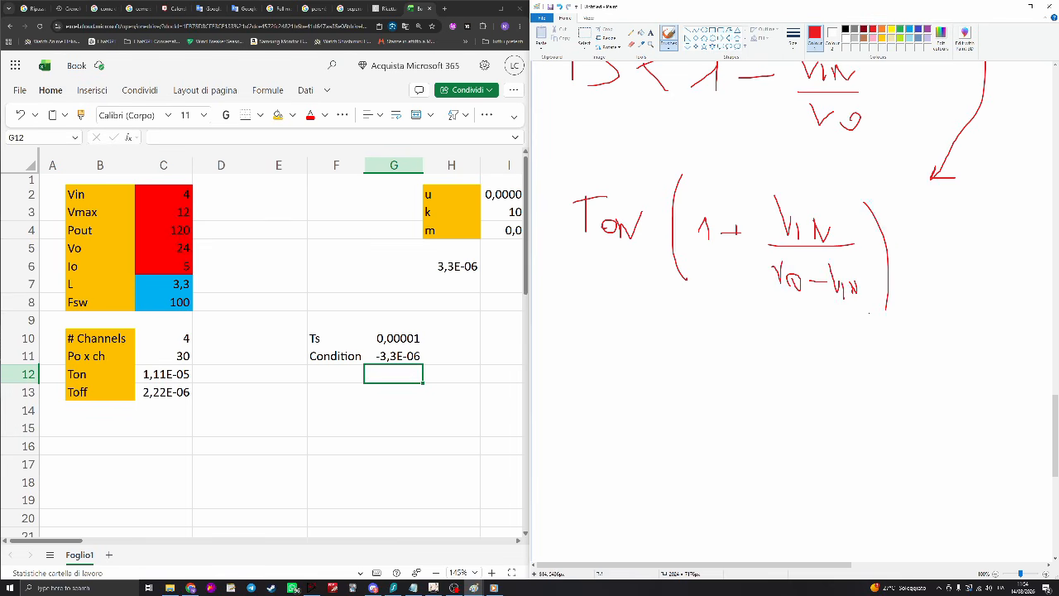
{"action": "mouse_move", "coordinate": [911, 241]}
{"action": "left_mouse_down"}
{"action": "mouse_move", "coordinate": [946, 232]}
{"action": "mouse_move", "coordinate": [931, 252]}
{"action": "mouse_move", "coordinate": [975, 218]}
{"action": "mouse_move", "coordinate": [976, 241]}
{"action": "mouse_move", "coordinate": [1000, 247]}
{"action": "mouse_move", "coordinate": [956, 319]}
{"action": "mouse_move", "coordinate": [973, 303]}
{"action": "left_mouse_up"}
{"action": "mouse_move", "coordinate": [980, 286]}
{"action": "left_mouse_down"}
{"action": "mouse_move", "coordinate": [1004, 303]}
{"action": "mouse_move", "coordinate": [1008, 289]}
{"action": "mouse_move", "coordinate": [1019, 294]}
{"action": "left_mouse_up"}
{"action": "scroll", "coordinate": [867, 279], "scroll_direction": "up", "scroll_amount": 3}
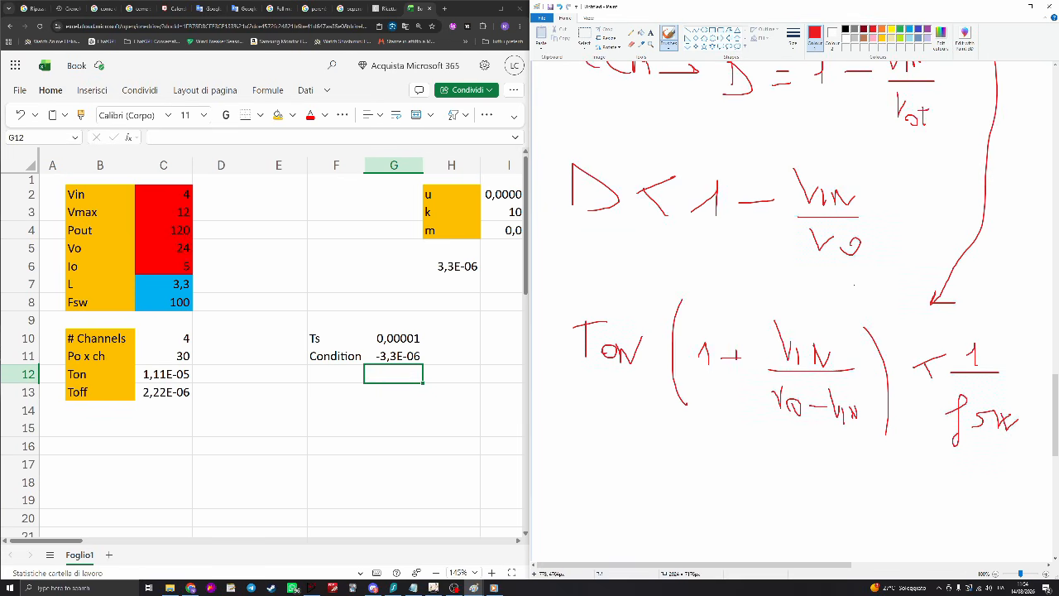
Clear the Ts and Condition labels and values from cells F10:G11
{"action": "scroll", "coordinate": [793, 315], "scroll_direction": "up", "scroll_amount": 6}
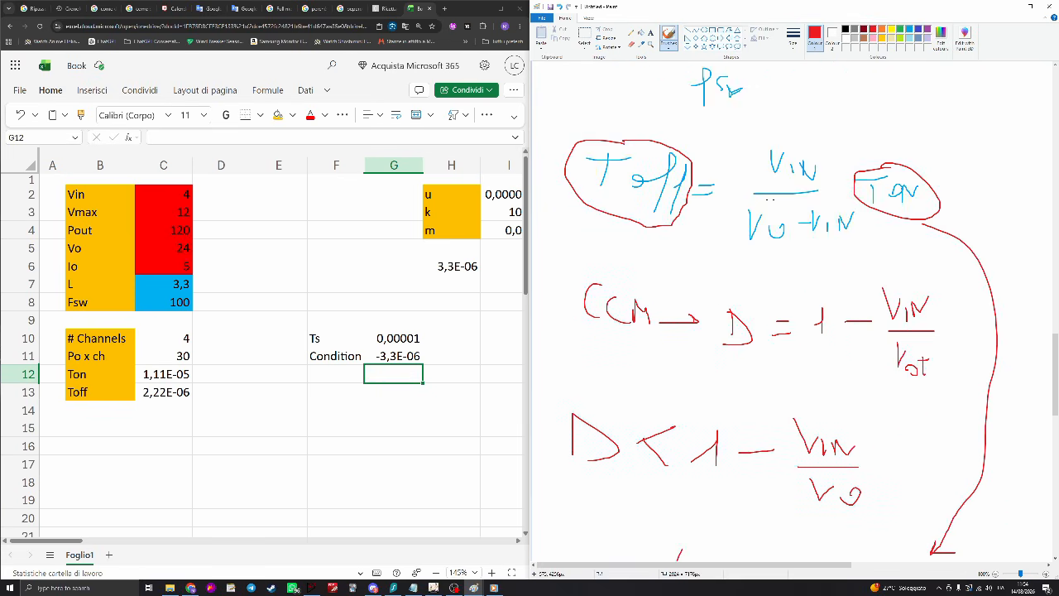
{"action": "scroll", "coordinate": [793, 314], "scroll_direction": "down", "scroll_amount": 9}
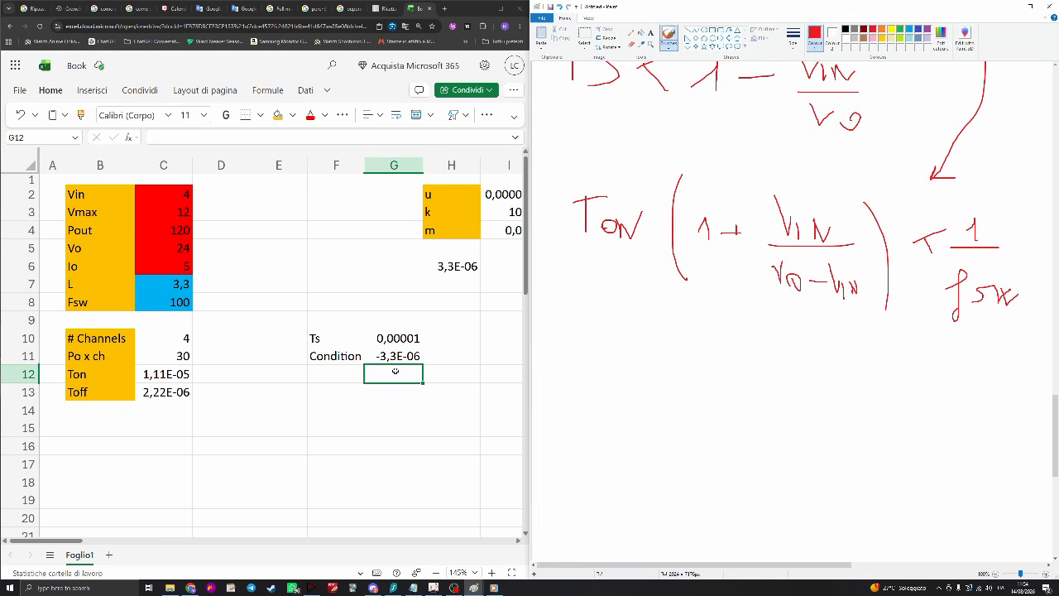
{"action": "left_click", "coordinate": [338, 321]}
{"action": "left_click_drag", "start_coordinate": [364, 328], "coordinate": [420, 383]}
Enter the label Conditoon in F11 and =Ton*(1+Vin/(Vo-Vin) in G11
{"action": "double_click", "coordinate": [353, 358]}
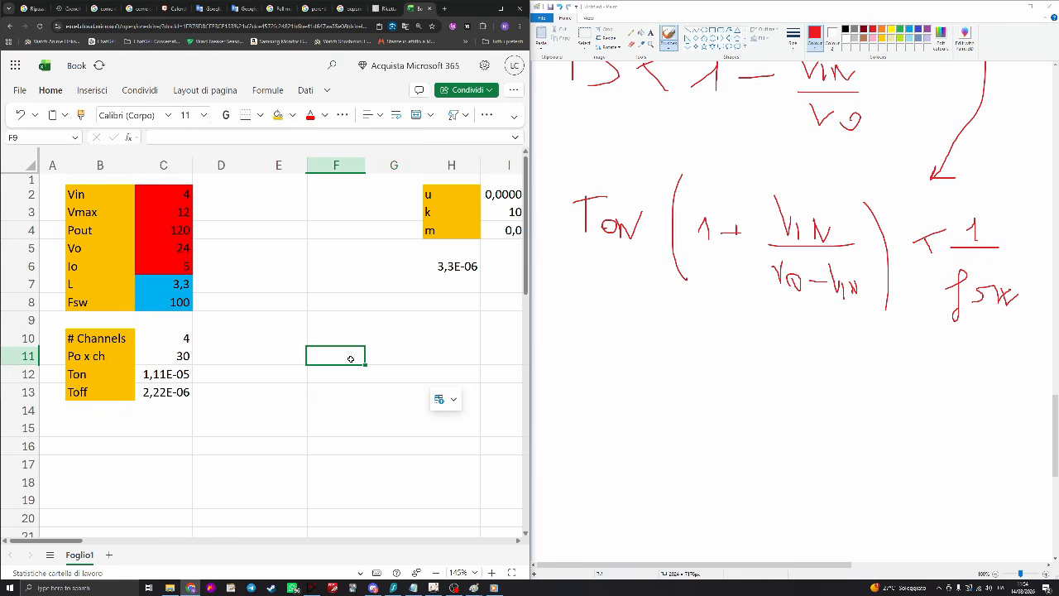
{"action": "type", "text": "Condition"}
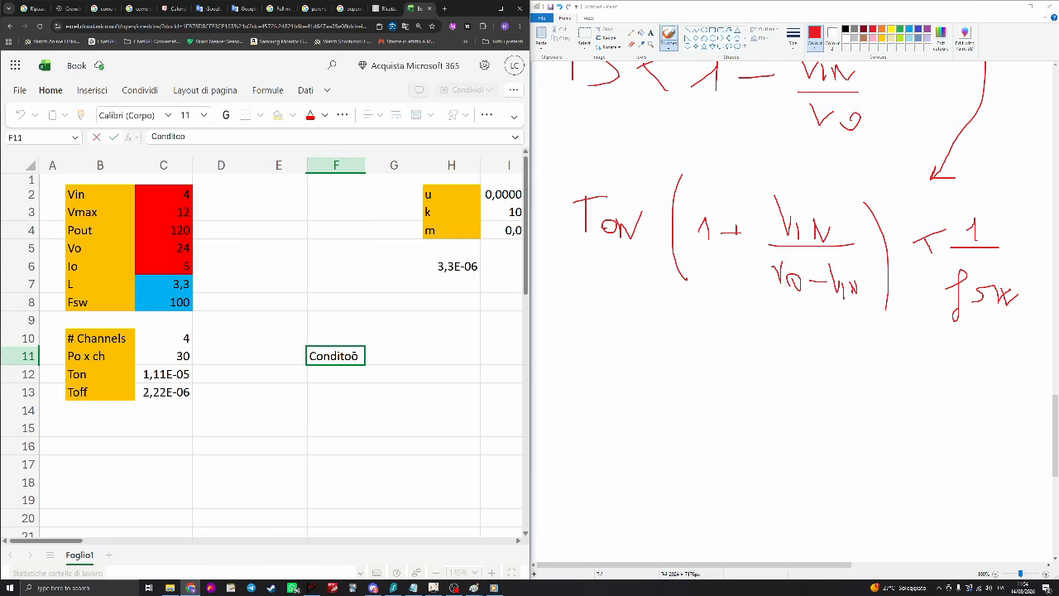
{"action": "key", "text": "Tab"}
{"action": "type", "text": "="}
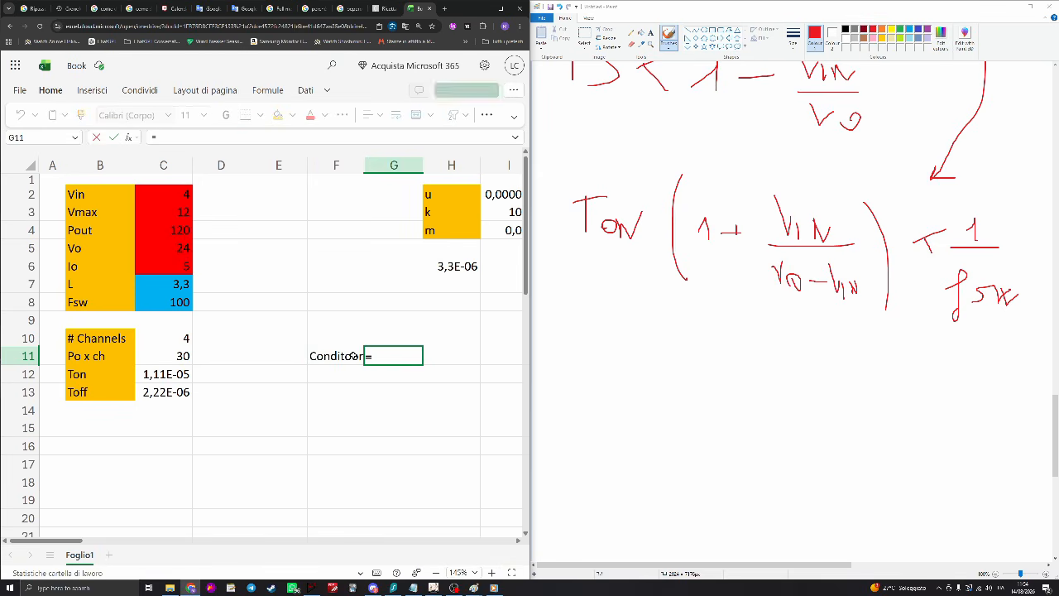
{"action": "type", "text": "Ton*(1+"}
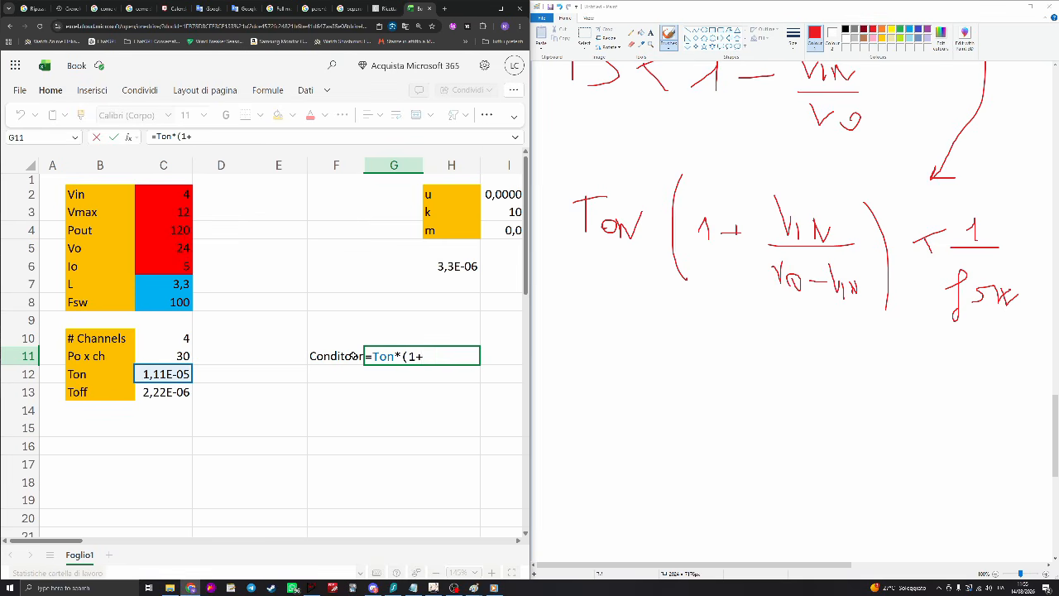
{"action": "type", "text": "Vin"}
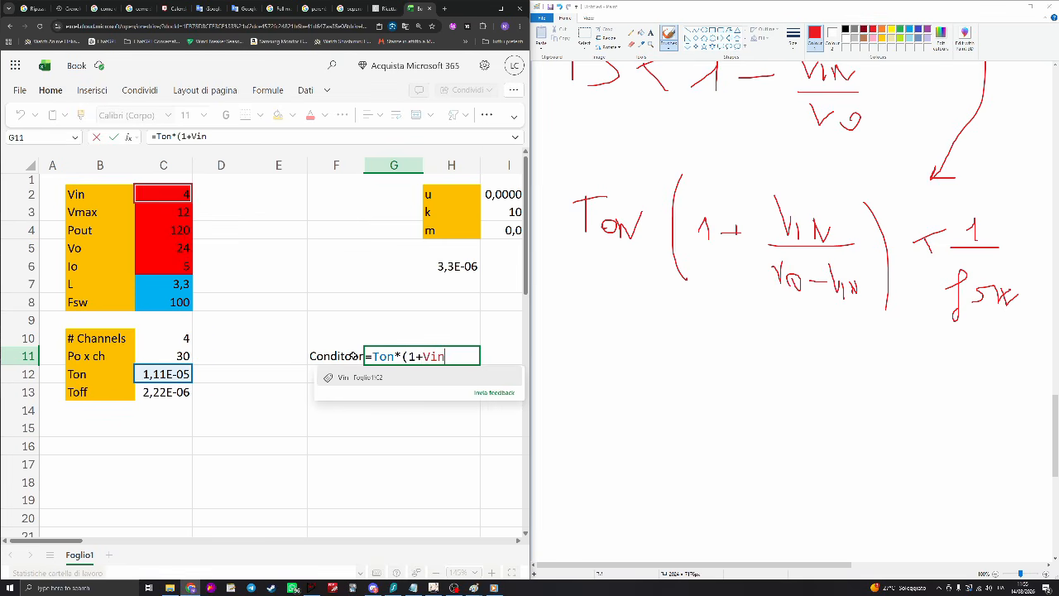
{"action": "type", "text": "/(Vo"}
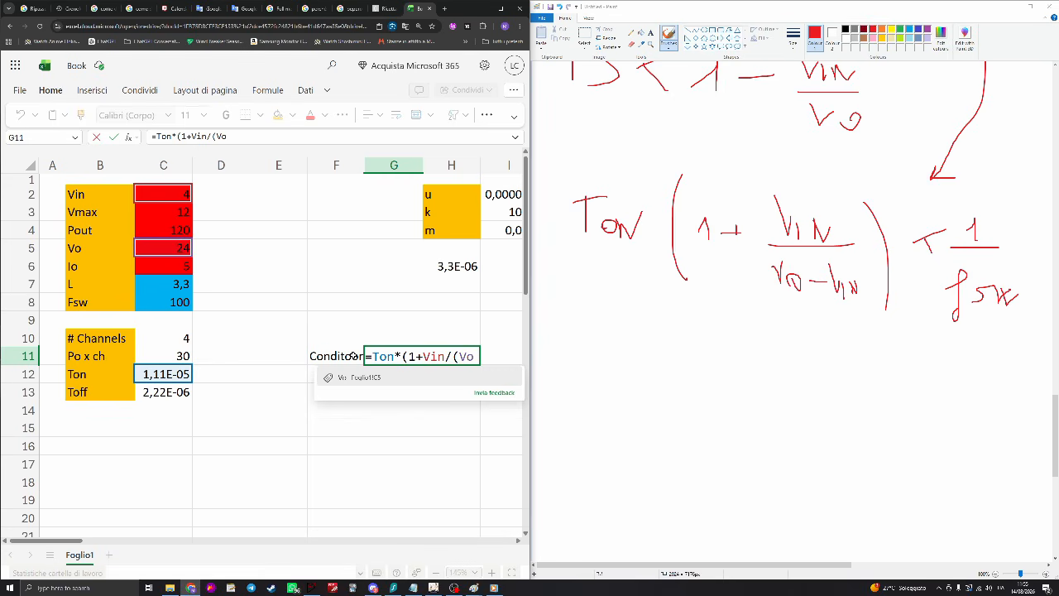
{"action": "type", "text": "-"}
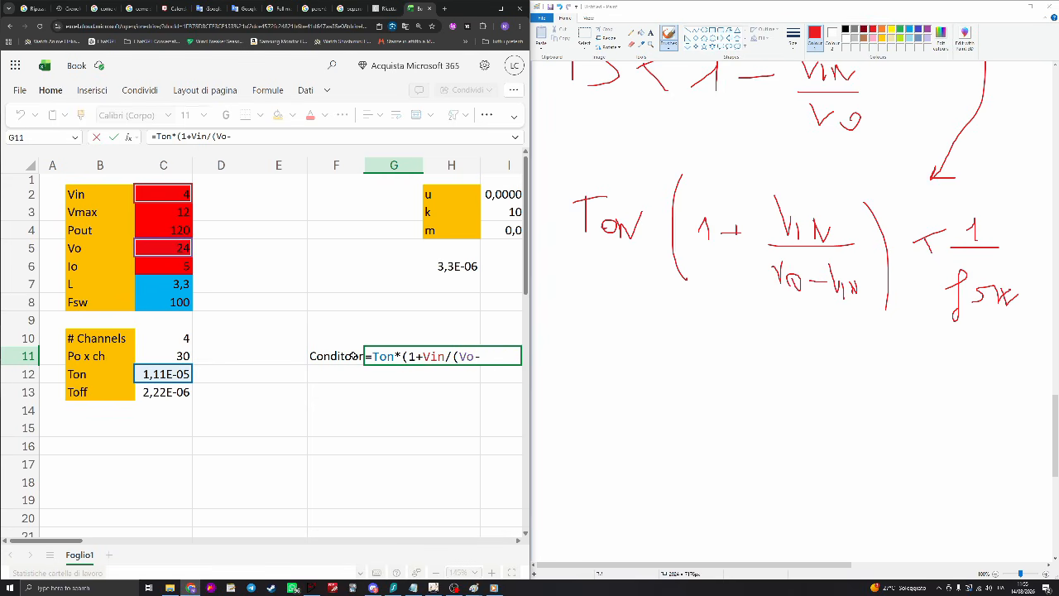
{"action": "type", "text": "Vin)"}
{"action": "key", "text": "Return"}
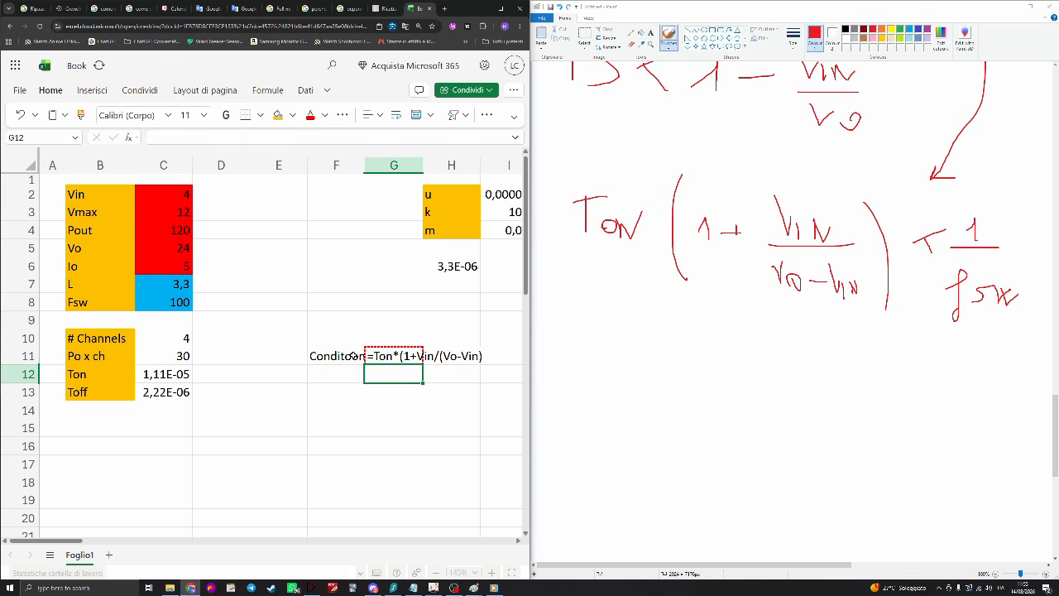
Examine the condition entry in G11 and the Ton, Toff and Vo cells it relates to
{"action": "left_click", "coordinate": [383, 358]}
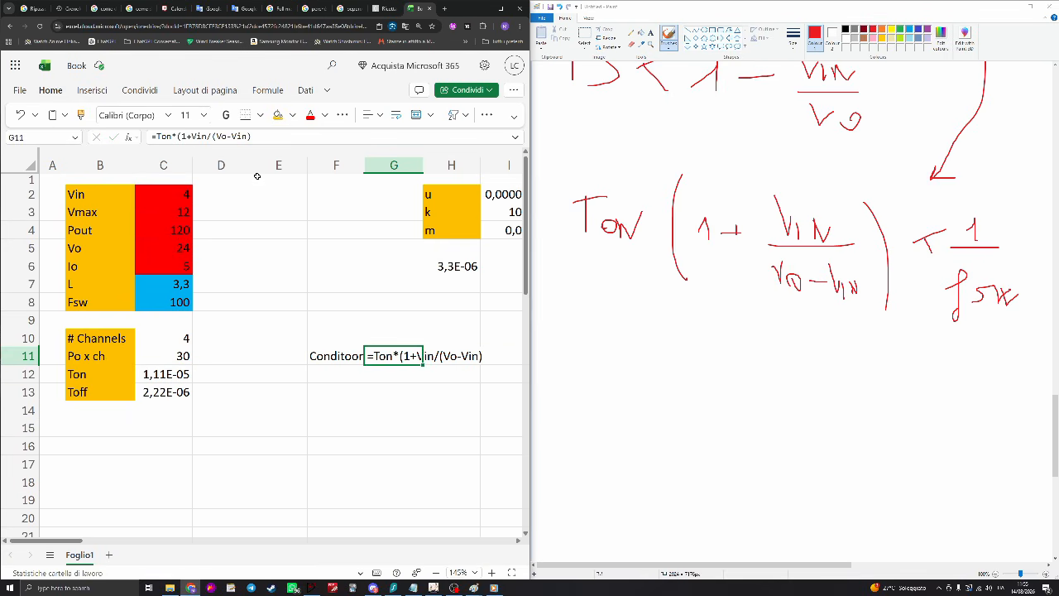
{"action": "key", "text": "ctrl+c"}
{"action": "left_click", "coordinate": [172, 391]}
{"action": "left_click", "coordinate": [168, 376]}
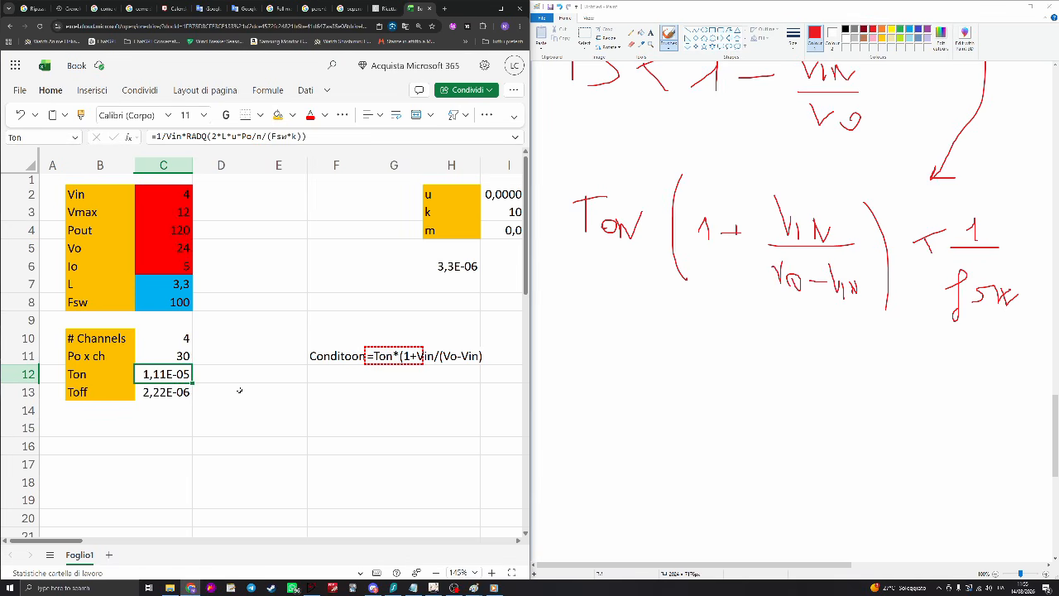
{"action": "left_click", "coordinate": [395, 377]}
{"action": "left_click", "coordinate": [395, 355]}
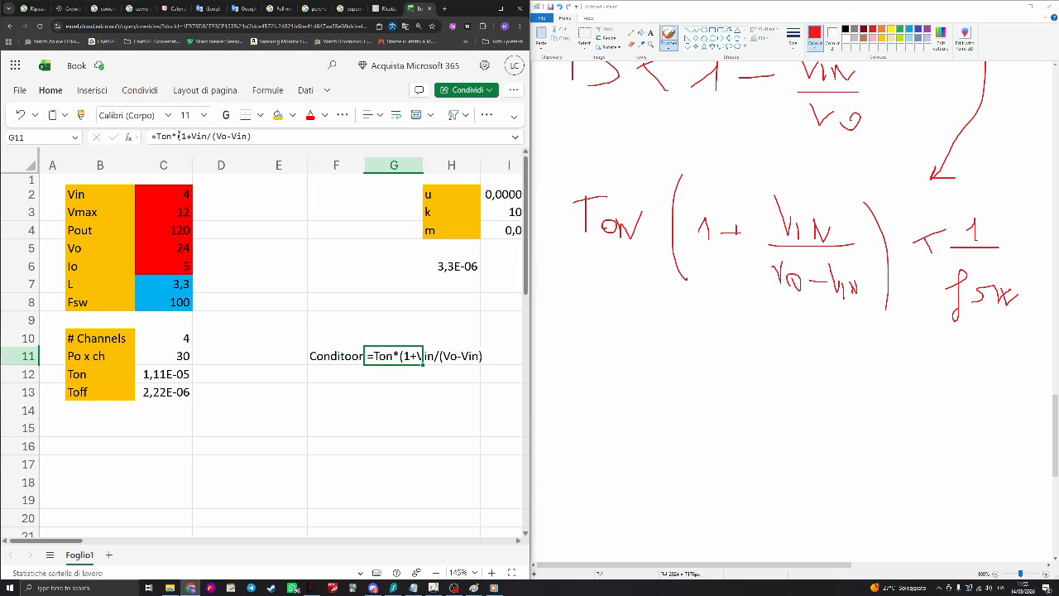
{"action": "left_click_drag", "start_coordinate": [216, 138], "coordinate": [246, 137]}
{"action": "key", "text": "Escape"}
{"action": "key", "text": "ctrl+c"}
{"action": "left_click", "coordinate": [162, 248]}
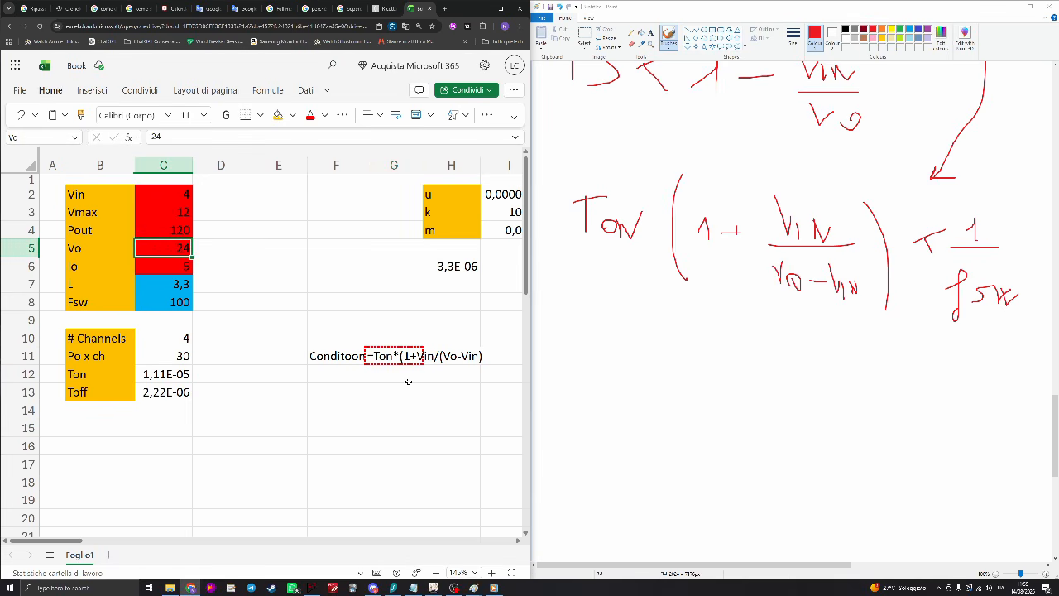
Complete the condition formula in G11 with the missing closing bracket, making it =Ton*(1+Vin/(Vo-Vin))
{"action": "double_click", "coordinate": [395, 356]}
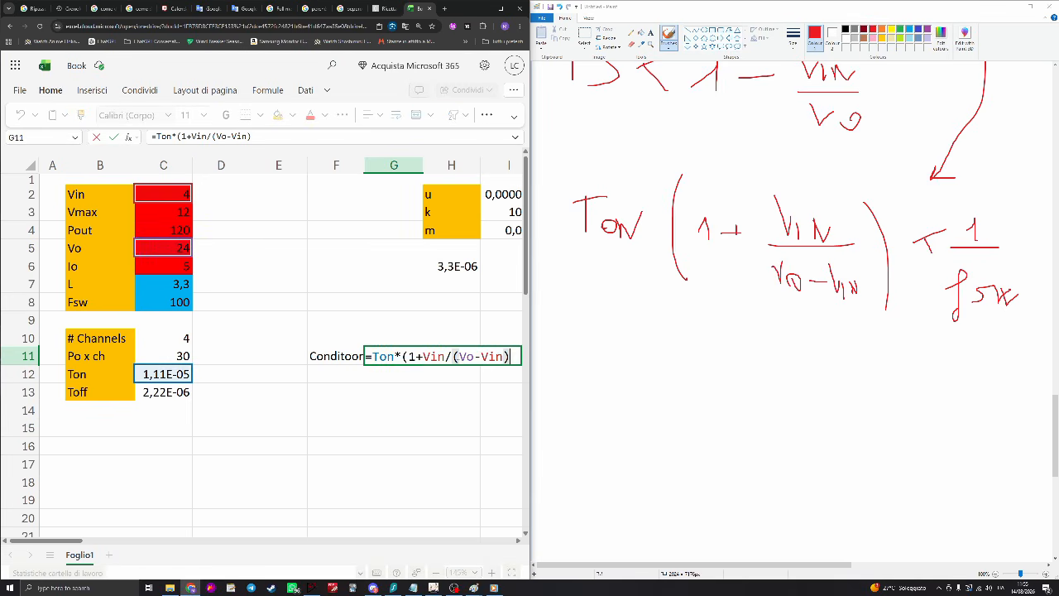
{"action": "type", "text": "-"}
{"action": "type", "text": ")"}
{"action": "key", "text": "Return"}
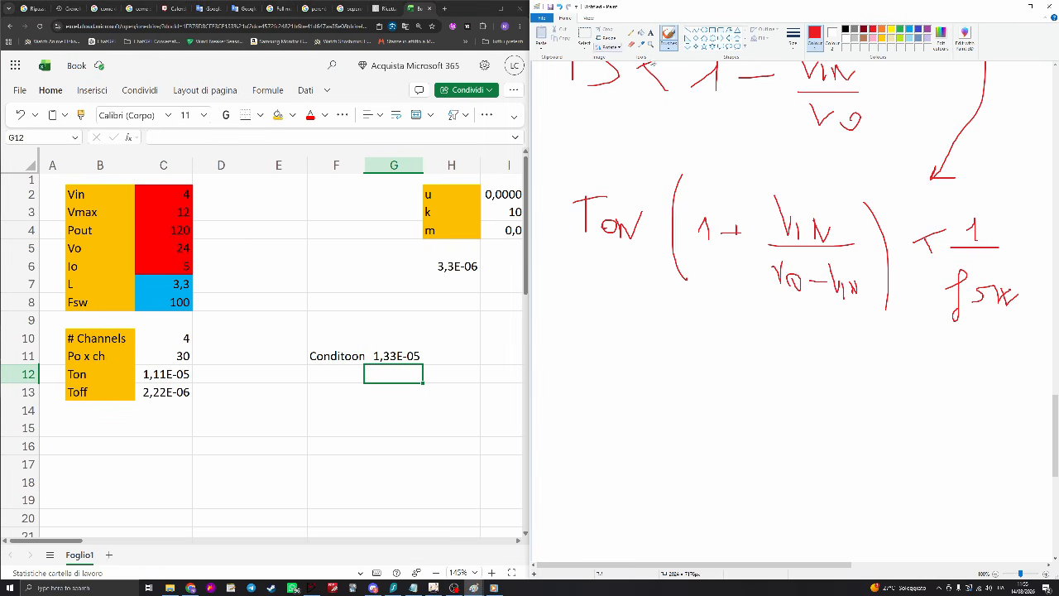
In the Paint condition formula, replace 1/fsw with a red handwritten Ts, moving the struck-through fraction further down the canvas
{"action": "left_click_drag", "start_coordinate": [937, 204], "coordinate": [1039, 340]}
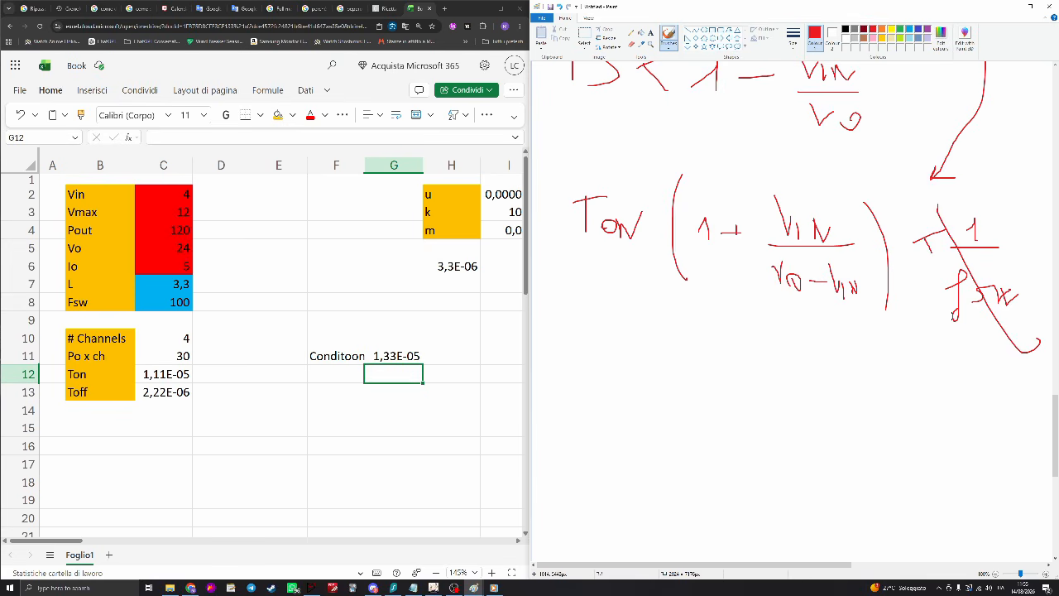
{"action": "left_click", "coordinate": [584, 36]}
{"action": "mouse_move", "coordinate": [1034, 355]}
{"action": "left_mouse_down"}
{"action": "mouse_move", "coordinate": [979, 240]}
{"action": "mouse_move", "coordinate": [943, 225]}
{"action": "left_mouse_up"}
{"action": "left_click_drag", "start_coordinate": [976, 265], "coordinate": [862, 520]}
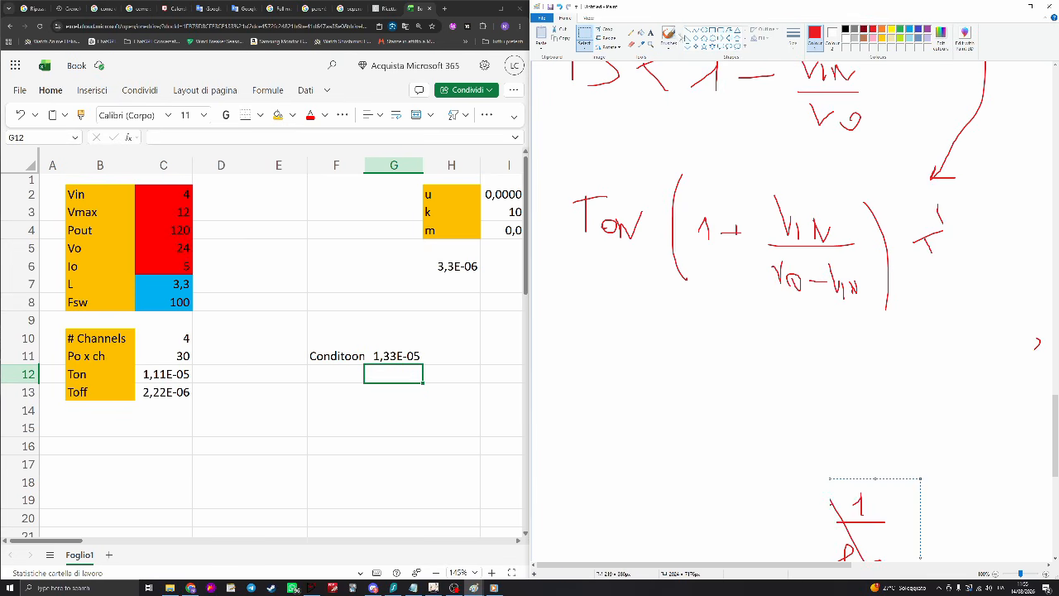
{"action": "left_click", "coordinate": [669, 36]}
{"action": "mouse_move", "coordinate": [968, 223]}
{"action": "left_mouse_down"}
{"action": "mouse_move", "coordinate": [968, 253]}
{"action": "mouse_move", "coordinate": [1003, 219]}
{"action": "mouse_move", "coordinate": [993, 266]}
{"action": "left_mouse_up"}
{"action": "left_click", "coordinate": [443, 357]}
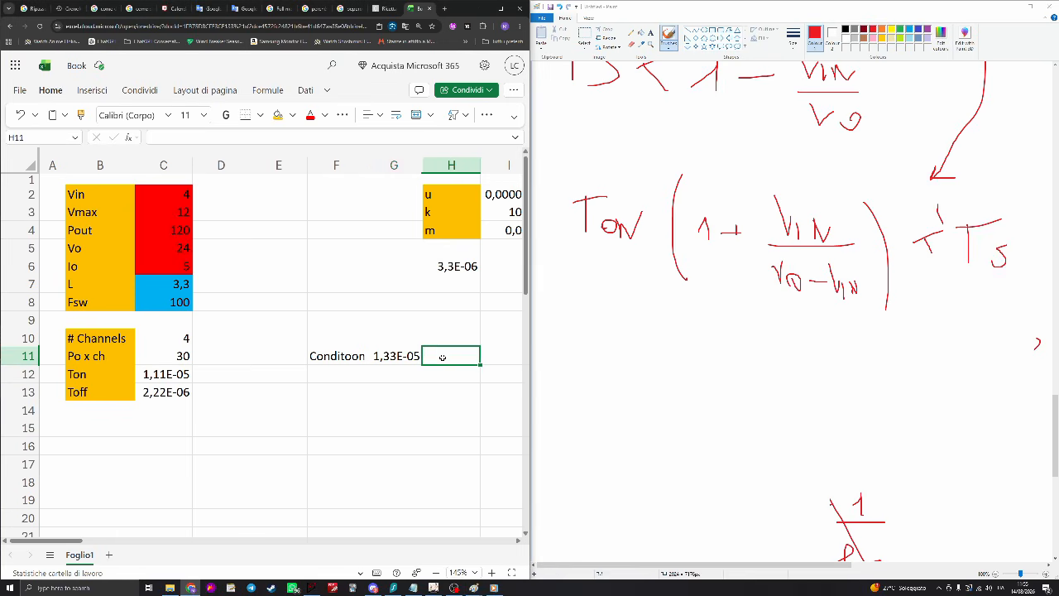
{"action": "double_click", "coordinate": [443, 357]}
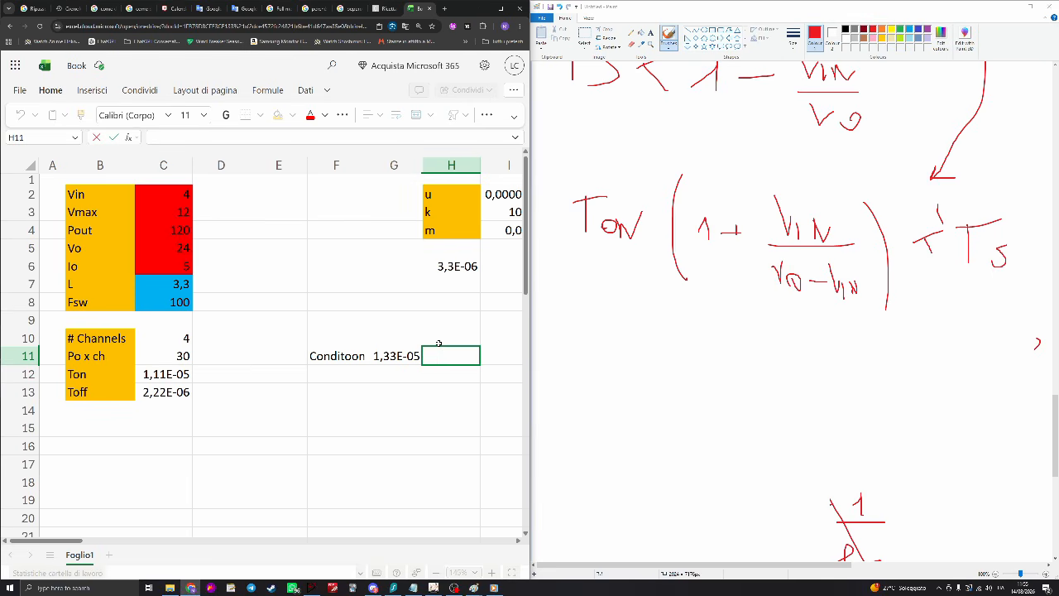
{"action": "key", "text": "Escape"}
In the spreadsheet, label F10 as Ts and calculate the period in G10 with =1/(Fsw*k)
{"action": "left_click", "coordinate": [347, 340]}
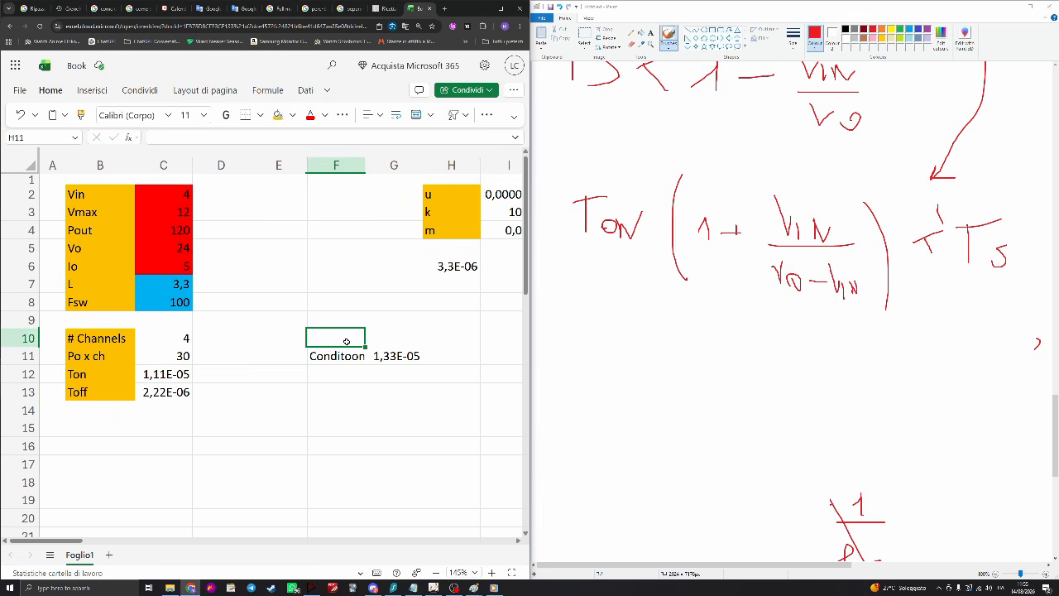
{"action": "type", "text": "Ts"}
{"action": "key", "text": "Tab"}
{"action": "type", "text": "=1/(Fsw*k"}
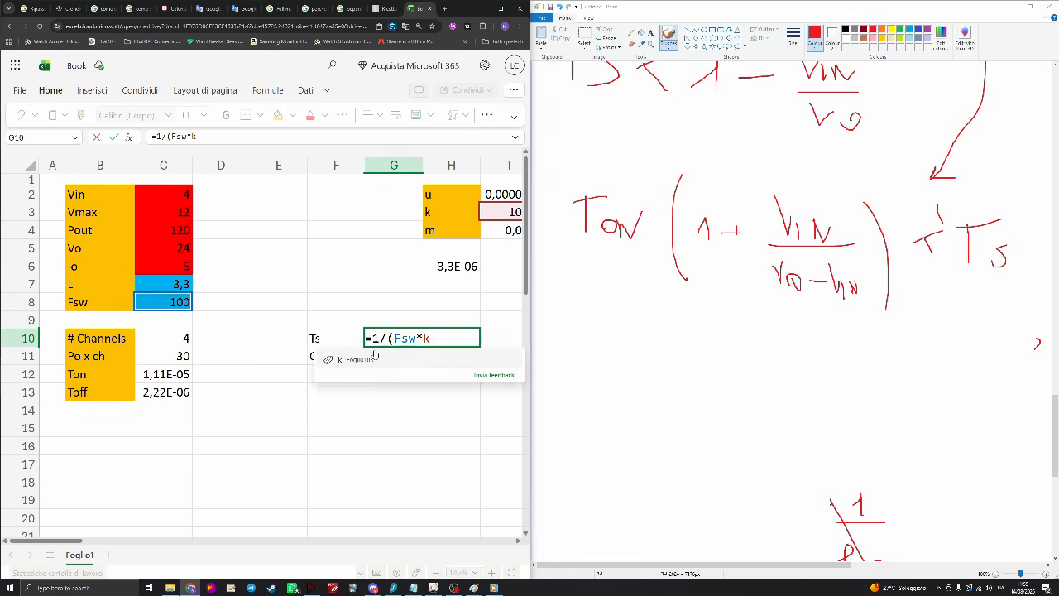
{"action": "key", "text": "Return"}
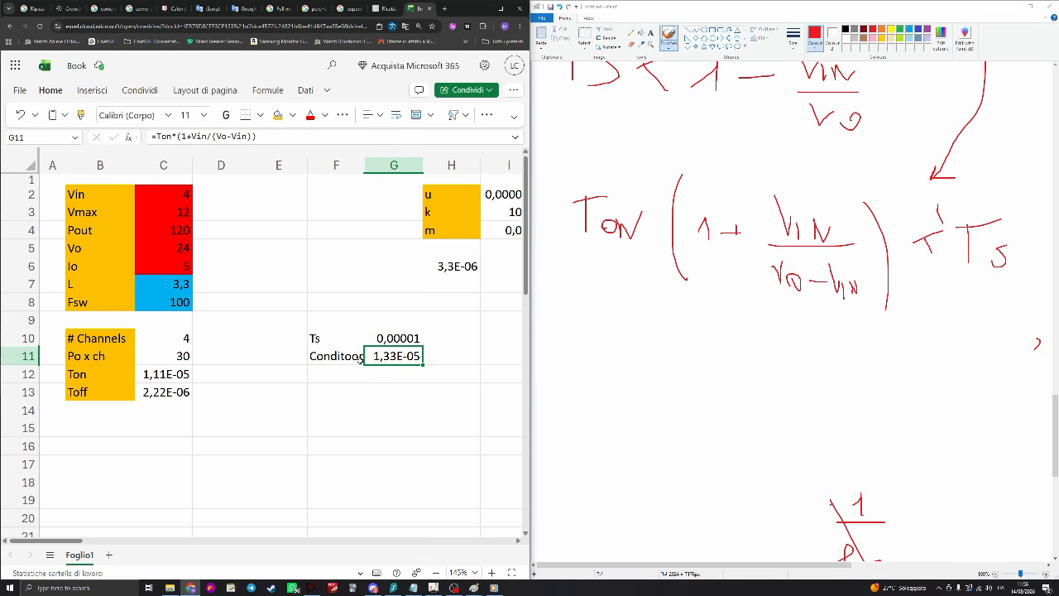
Calculate Ts minus the condition value (G10 − G11) in F12, and move that cell to G12
{"action": "left_click", "coordinate": [382, 341]}
{"action": "left_click", "coordinate": [341, 374]}
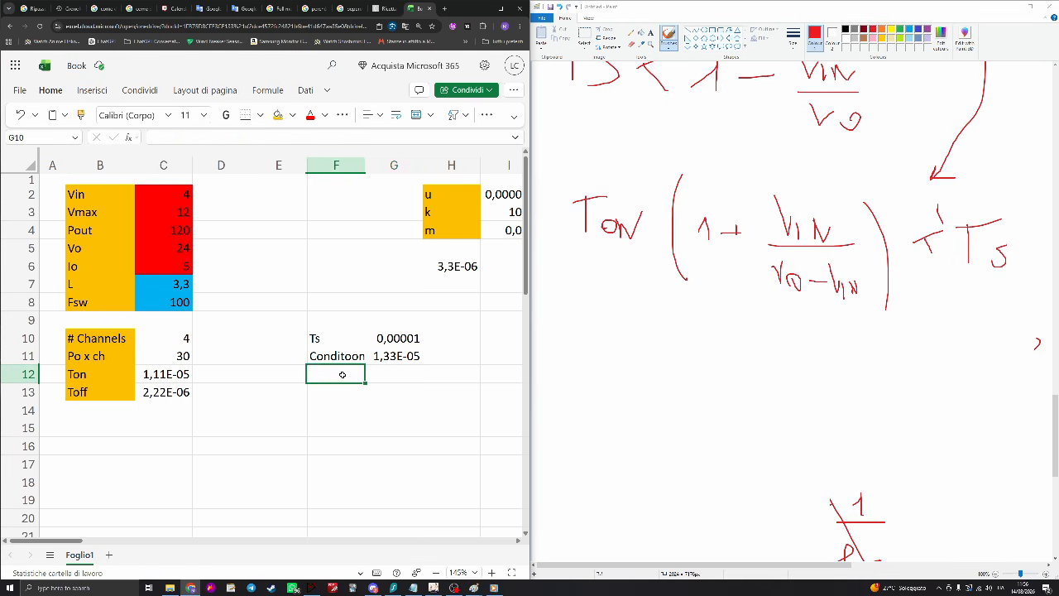
{"action": "type", "text": "="}
{"action": "left_click", "coordinate": [409, 339]}
{"action": "type", "text": "-"}
{"action": "left_click", "coordinate": [397, 356]}
{"action": "key", "text": "Return"}
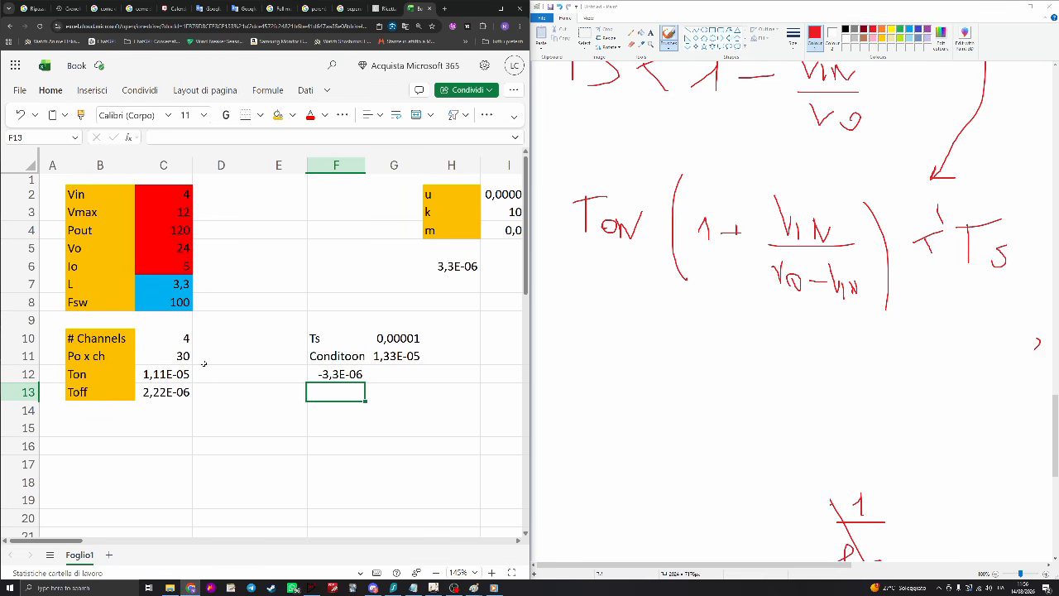
{"action": "left_click", "coordinate": [335, 374]}
{"action": "left_click_drag", "start_coordinate": [335, 374], "coordinate": [387, 374]}
{"action": "left_click", "coordinate": [388, 407]}
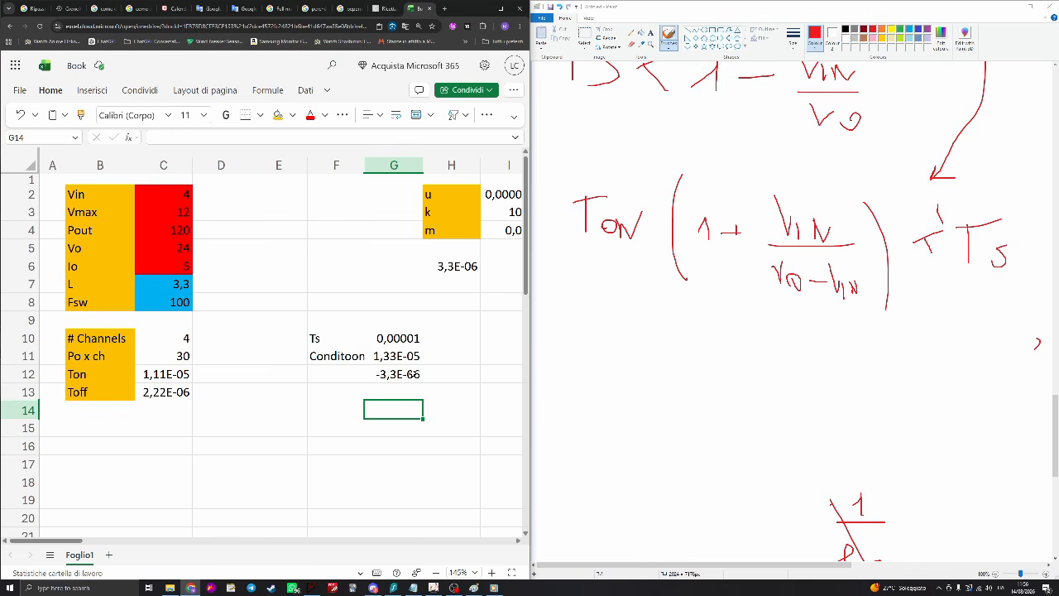
Fill the Ts and Conditoon label cells F10:F11 with the orange colour of the other labels
{"action": "left_click_drag", "start_coordinate": [340, 340], "coordinate": [339, 355]}
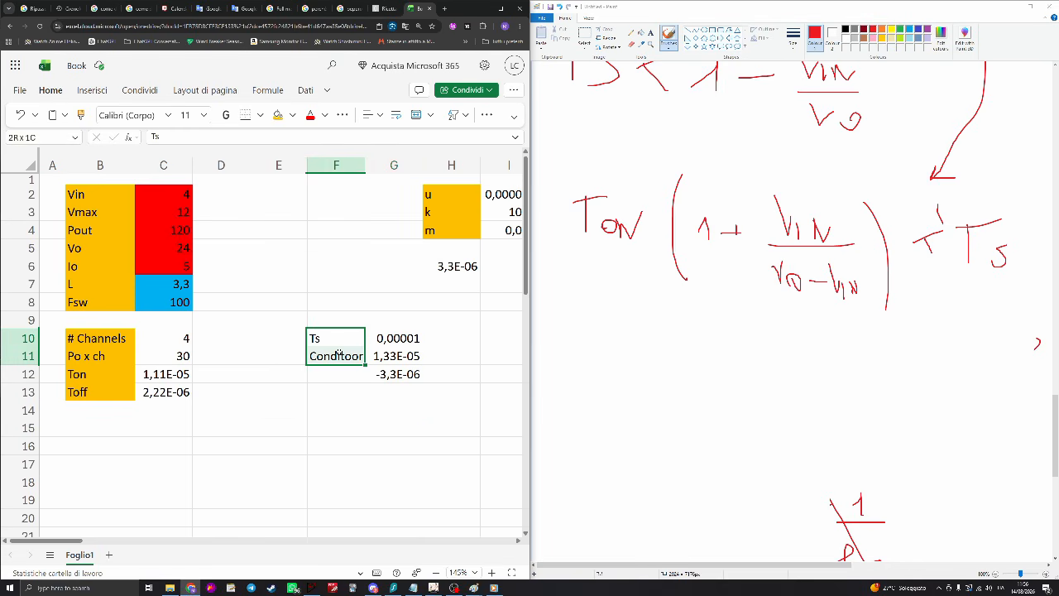
{"action": "left_click", "coordinate": [277, 115]}
{"action": "left_click", "coordinate": [221, 248]}
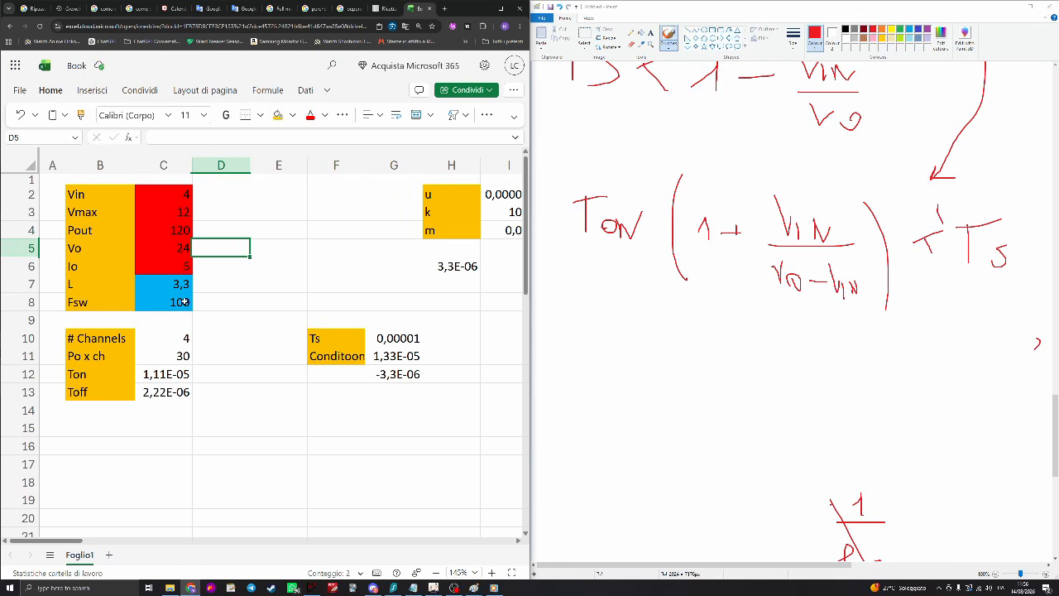
Try the switching frequency Fsw at 80 and at 50 in C8
{"action": "left_click", "coordinate": [179, 304]}
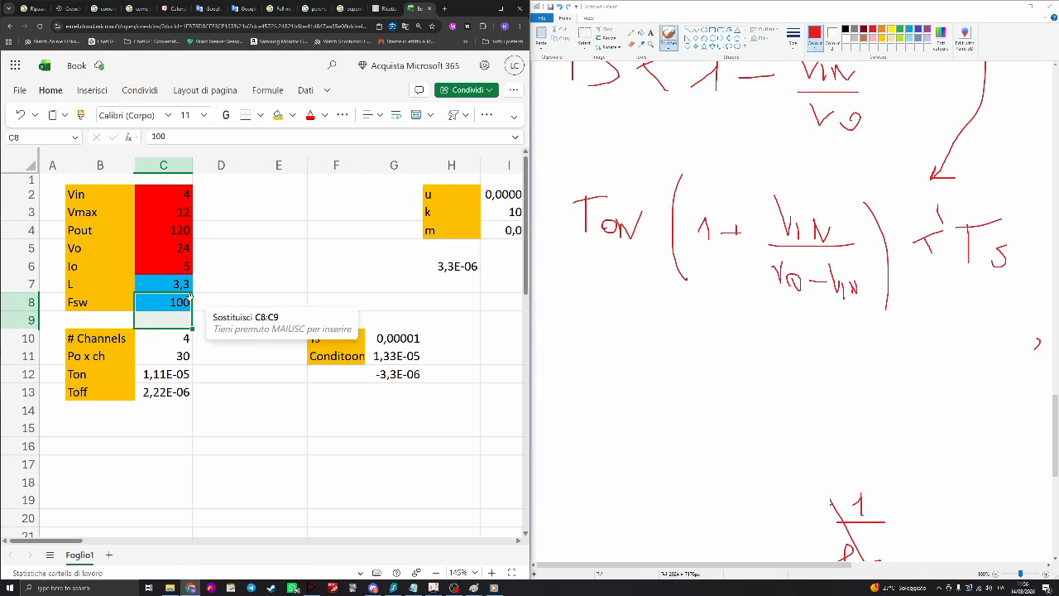
{"action": "type", "text": "80"}
{"action": "key", "text": "Return"}
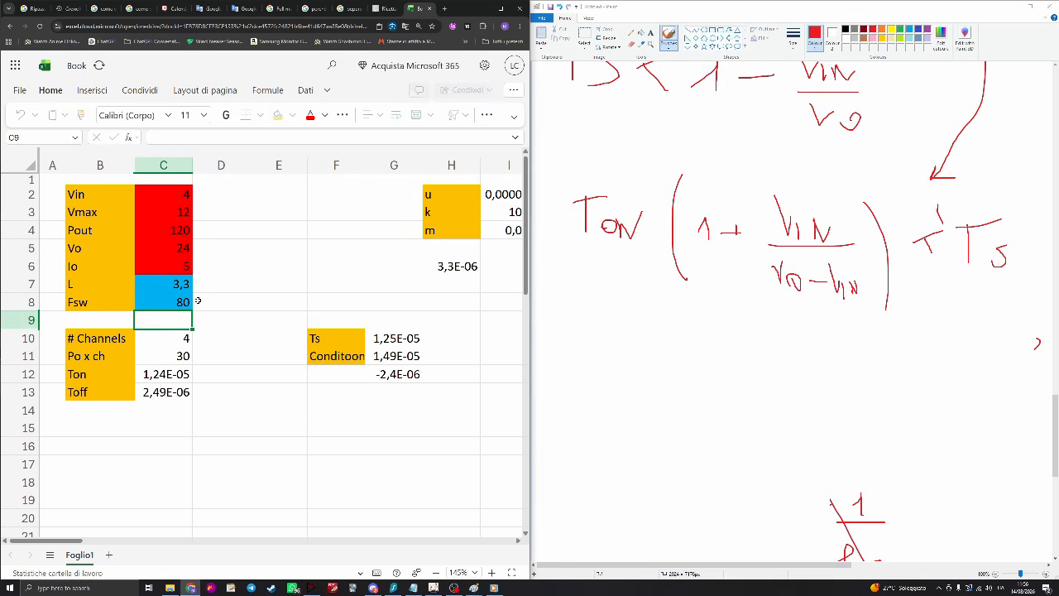
{"action": "key", "text": "Up"}
{"action": "type", "text": "50"}
{"action": "key", "text": "Return"}
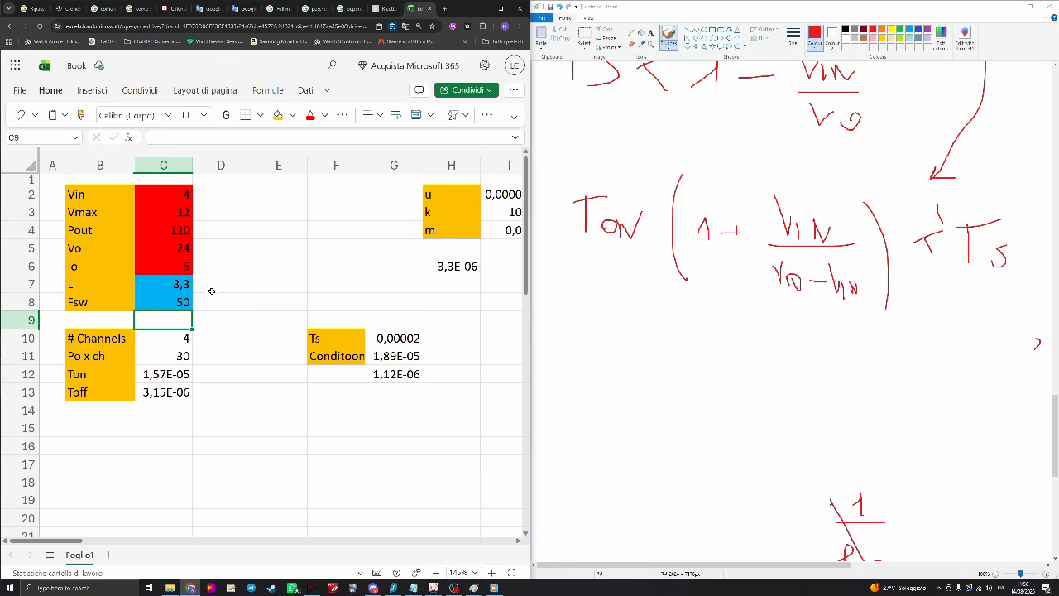
Set the switching frequency Fsw in C8 to 60
{"action": "left_click", "coordinate": [189, 303]}
{"action": "type", "text": "60"}
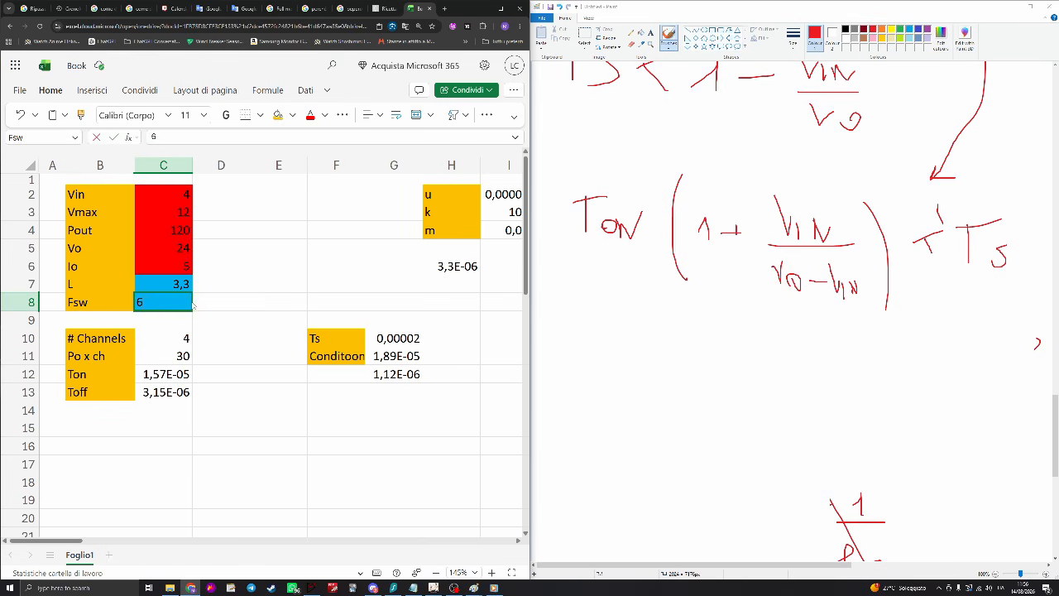
{"action": "key", "text": "Return"}
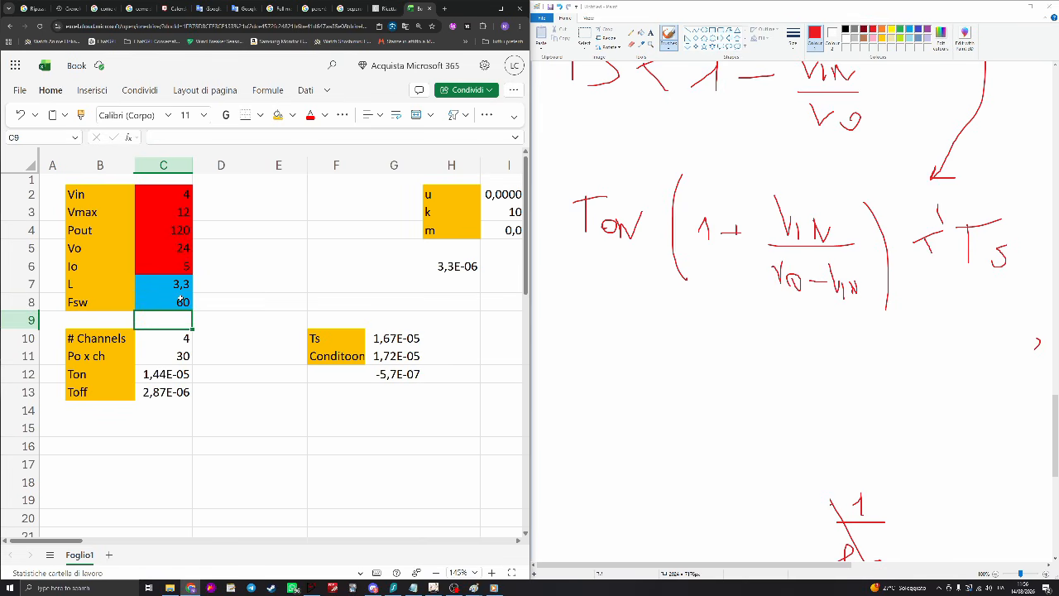
{"action": "left_click", "coordinate": [181, 300]}
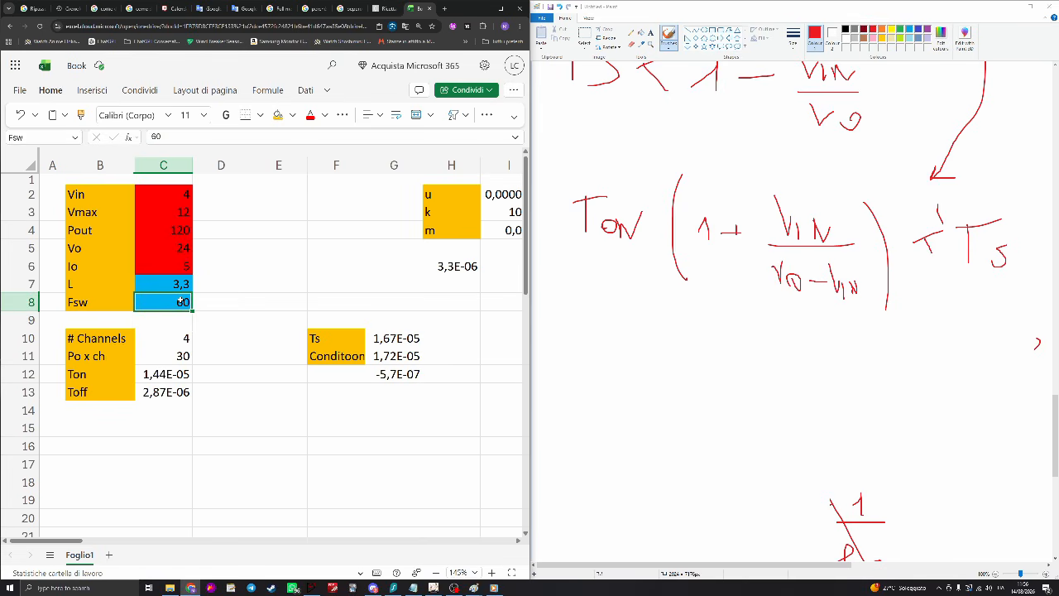
{"action": "left_click", "coordinate": [186, 331]}
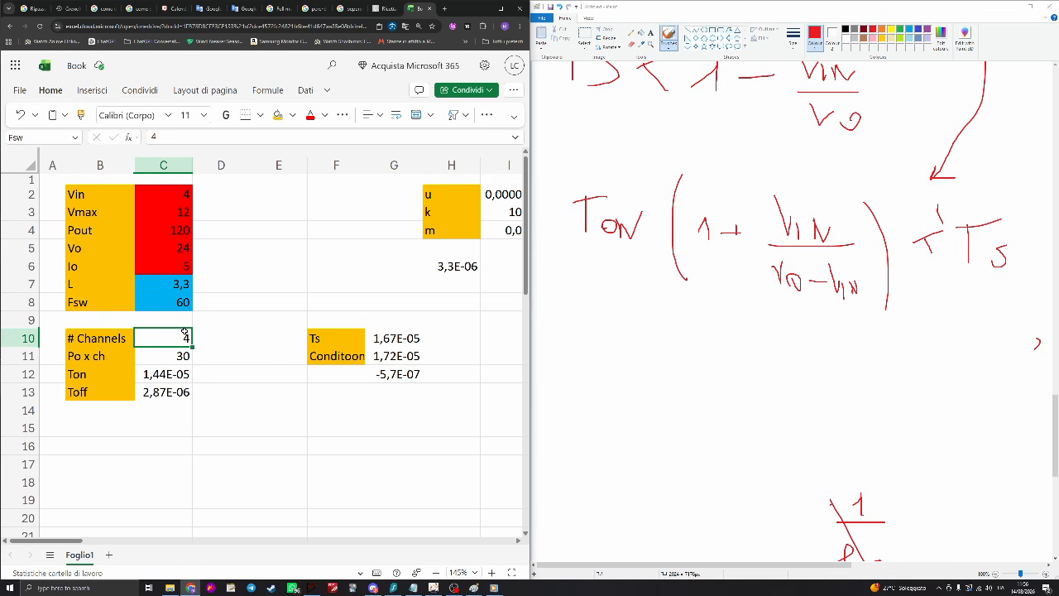
Set the number of channels in C10 to 6 and the switching frequency Fsw in C8 to 80
{"action": "key", "text": "Return"}
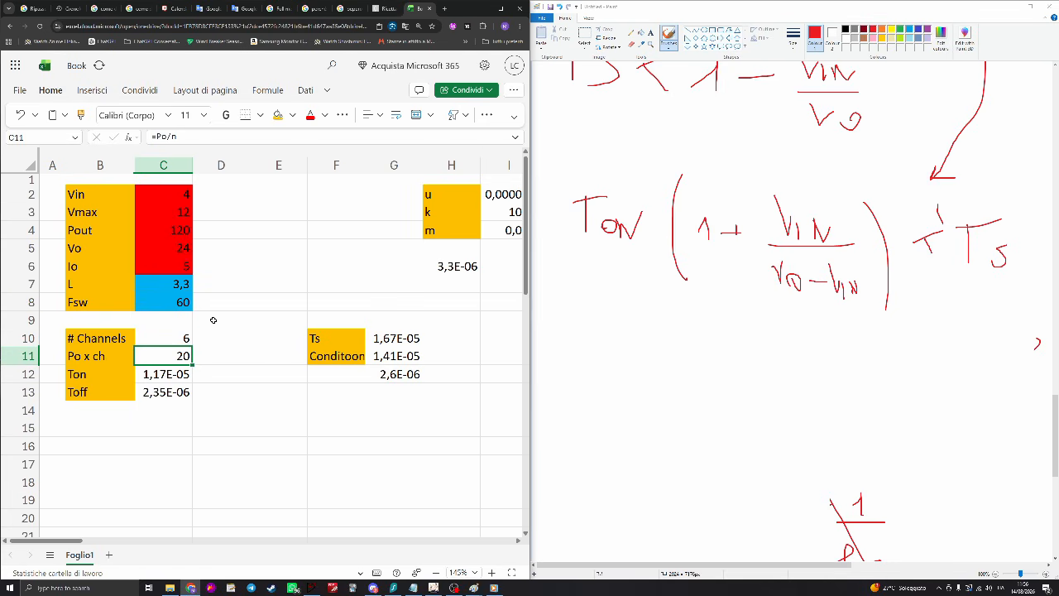
{"action": "key", "text": "Up"}
{"action": "key", "text": "Up"}
{"action": "key", "text": "Up"}
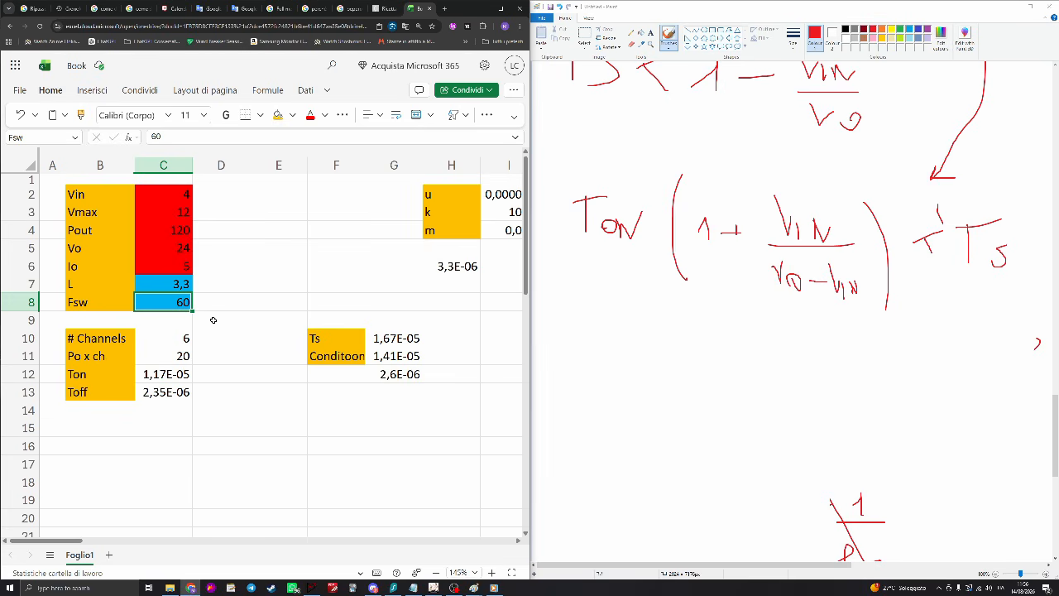
{"action": "type", "text": "80"}
{"action": "key", "text": "Return"}
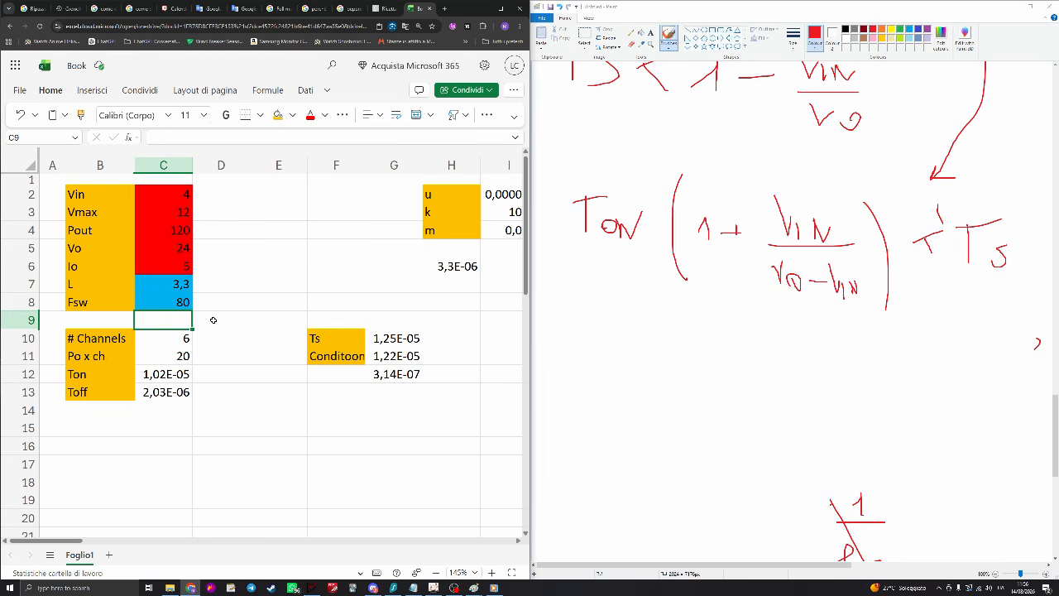
{"action": "left_click", "coordinate": [139, 343]}
{"action": "left_click", "coordinate": [157, 359]}
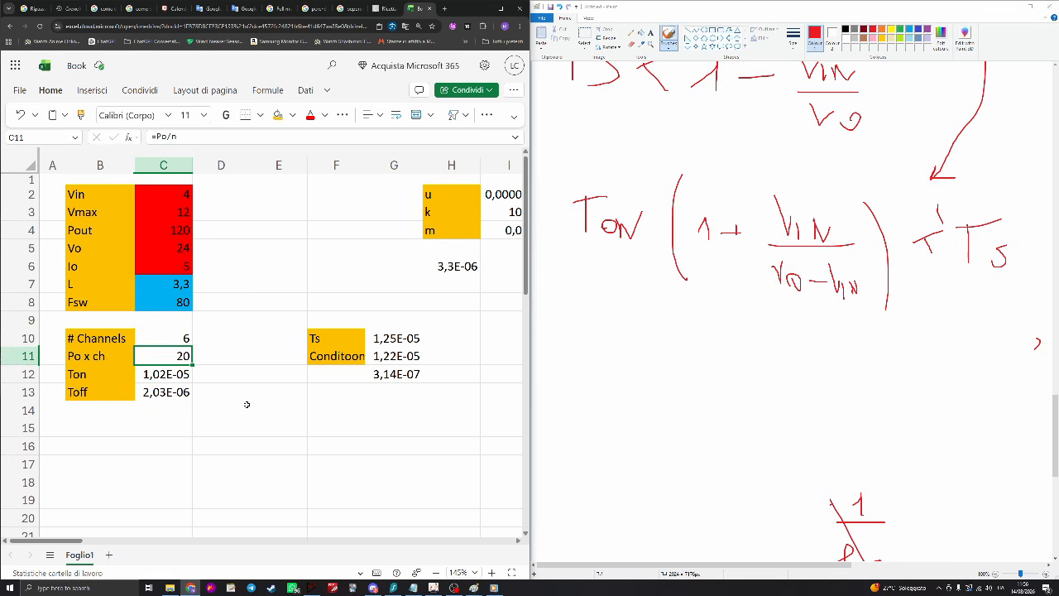
Try the inductance L in C7 at 2,8 and at 1, and restore it to 3,3
{"action": "left_click", "coordinate": [177, 284]}
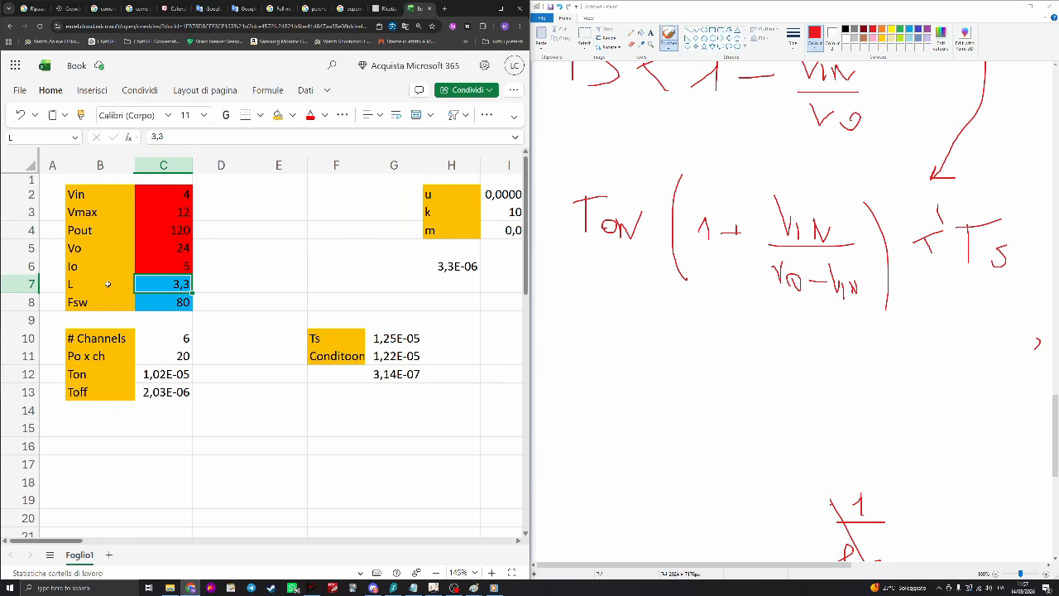
{"action": "type", "text": "2,8"}
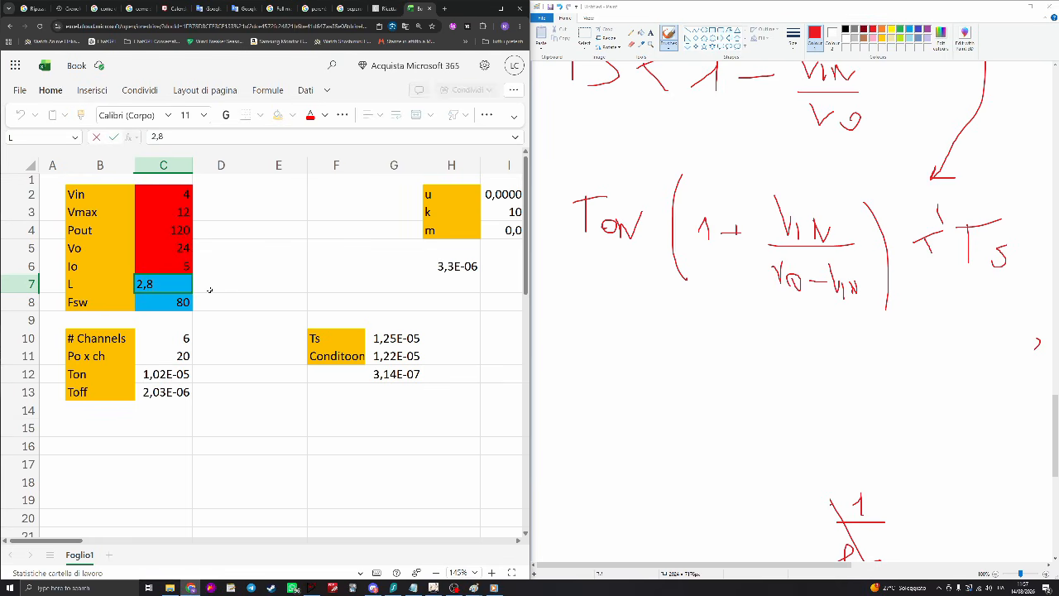
{"action": "key", "text": "Return"}
{"action": "key", "text": "Up"}
{"action": "type", "text": "1"}
{"action": "key", "text": "Return"}
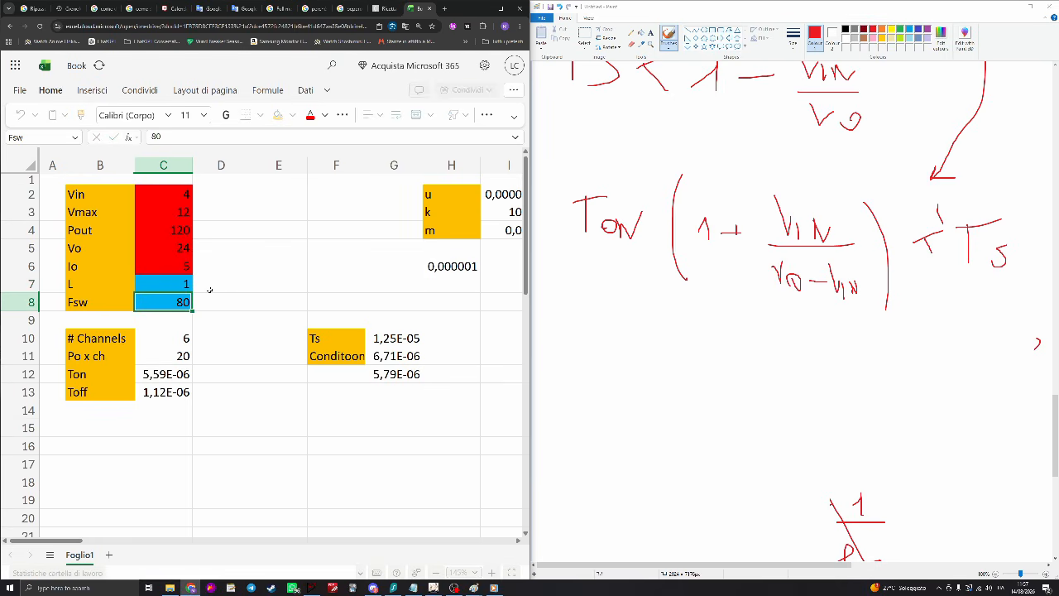
{"action": "key", "text": "Up"}
{"action": "type", "text": "3,3"}
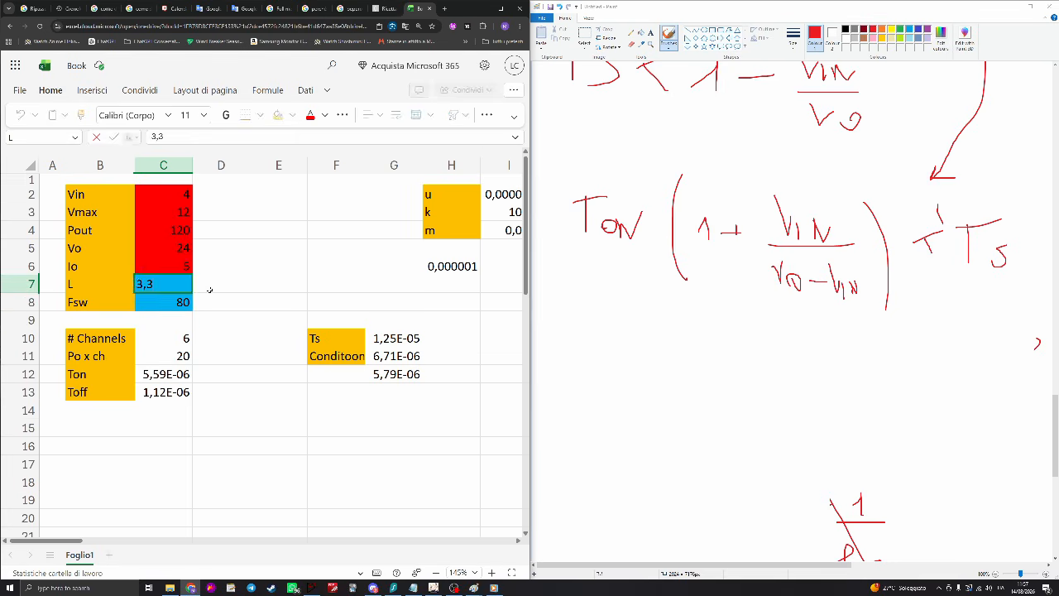
{"action": "key", "text": "Return"}
{"action": "key", "text": "Up"}
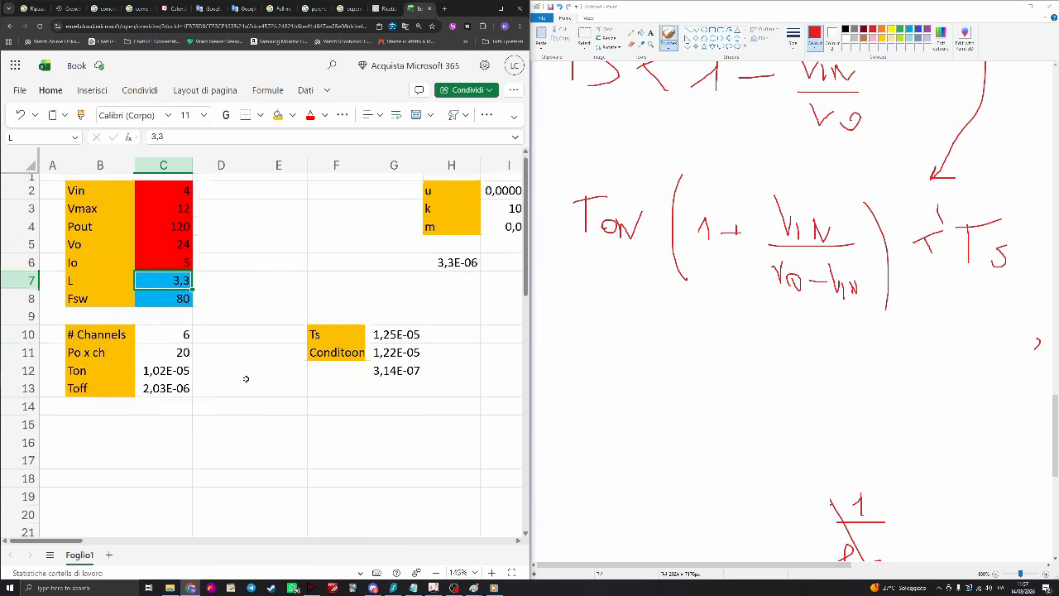
Switch to LTspice, create a new schematic, and place a voltage source with a wire down from its minus terminal and one up and across from its plus terminal
{"action": "left_click", "coordinate": [310, 586]}
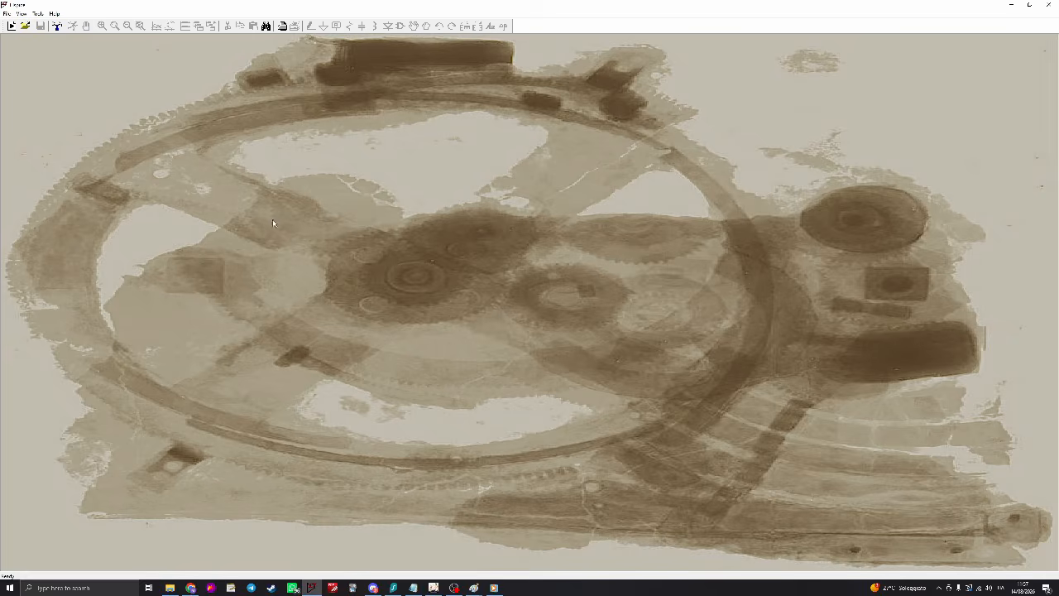
{"action": "left_click", "coordinate": [11, 26]}
{"action": "key", "text": "v"}
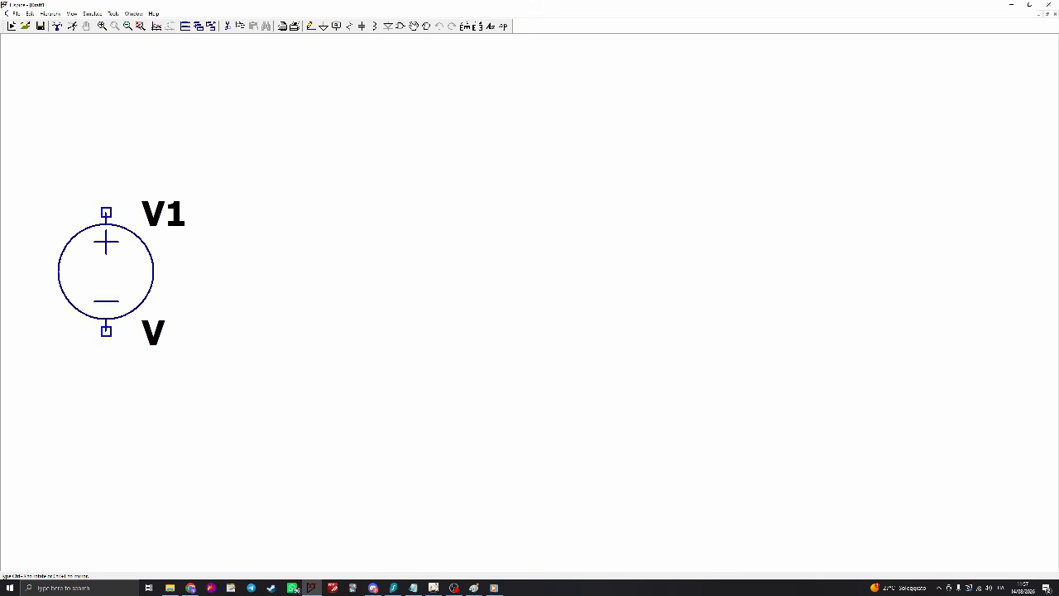
{"action": "left_click", "coordinate": [106, 318]}
{"action": "left_click", "coordinate": [106, 427]}
{"action": "left_click", "coordinate": [106, 188]}
{"action": "left_click", "coordinate": [368, 188]}
{"action": "key", "text": "Escape"}
Place a horizontal inductor at the end of the source's upper wire, move it closer to the source, and set its value to 3.3µ
{"action": "key", "text": "l"}
{"action": "key", "text": "ctrl+r"}
{"action": "left_click", "coordinate": [428, 188]}
{"action": "key", "text": "Escape"}
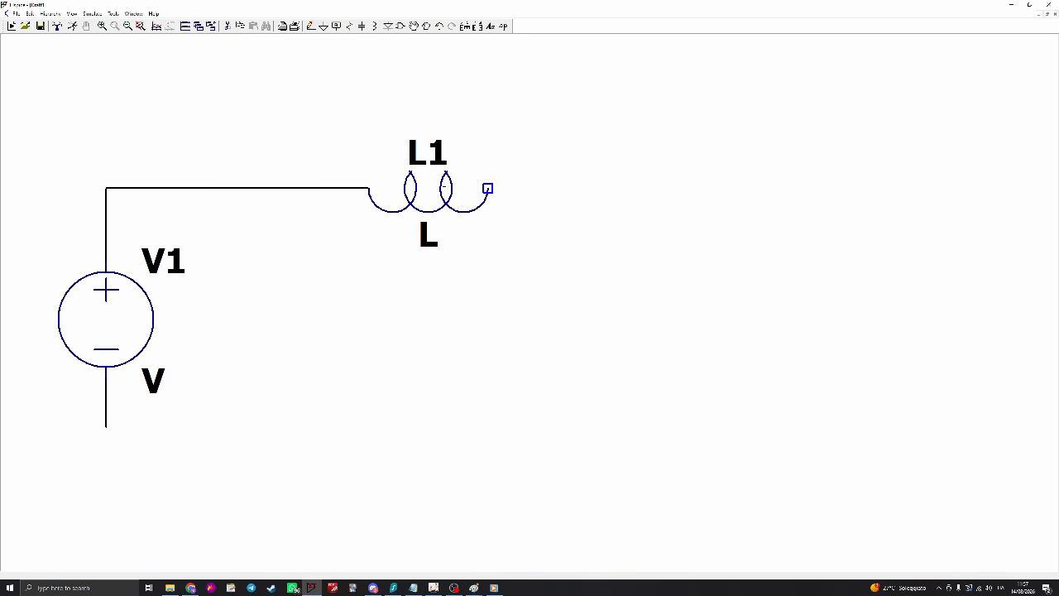
{"action": "left_click_drag", "start_coordinate": [539, 246], "coordinate": [336, 122]}
{"action": "left_click", "coordinate": [265, 121]}
{"action": "key", "text": "Escape"}
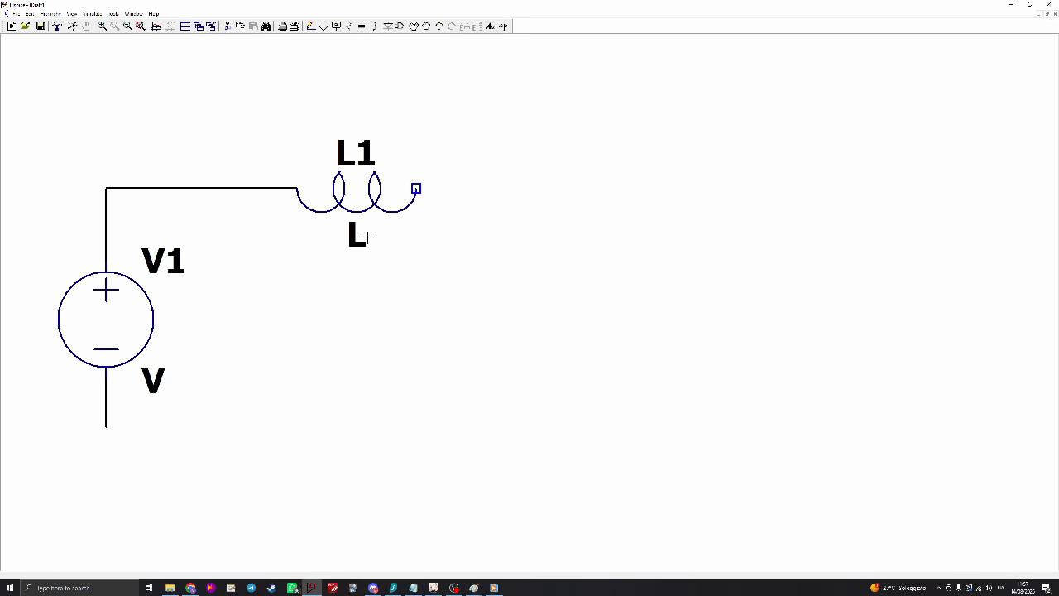
{"action": "right_click", "coordinate": [360, 237]}
{"action": "key", "text": "Return"}
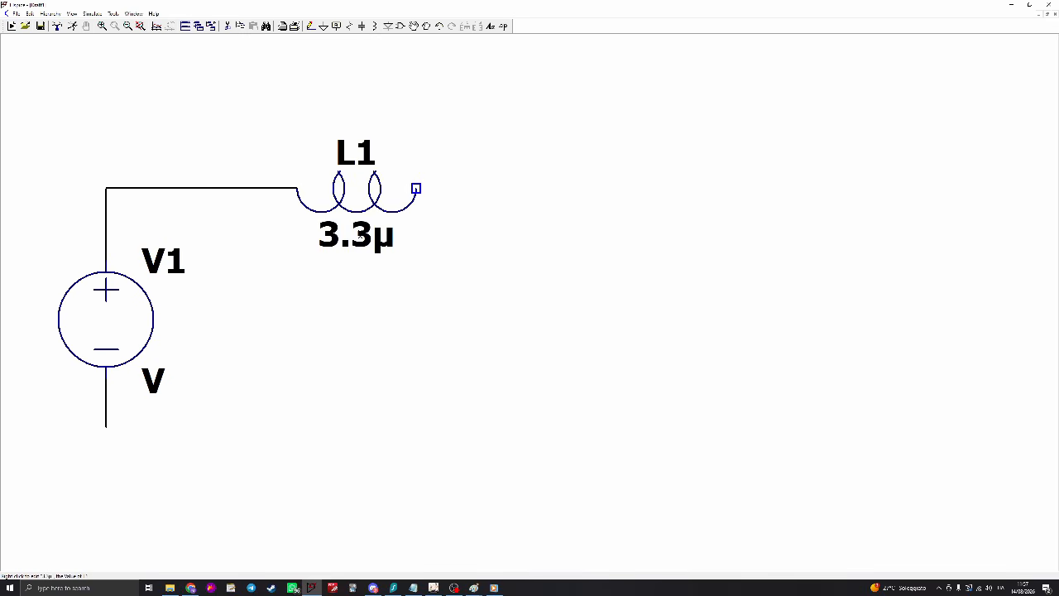
Check the per-channel values in the Excel workbook, and place a current source in the LTspice schematic well apart from the inductor as the load
{"action": "scroll", "coordinate": [358, 232], "scroll_direction": "down", "scroll_amount": 2}
{"action": "left_click", "coordinate": [312, 587]}
{"action": "left_click", "coordinate": [172, 338]}
{"action": "key", "text": "Down"}
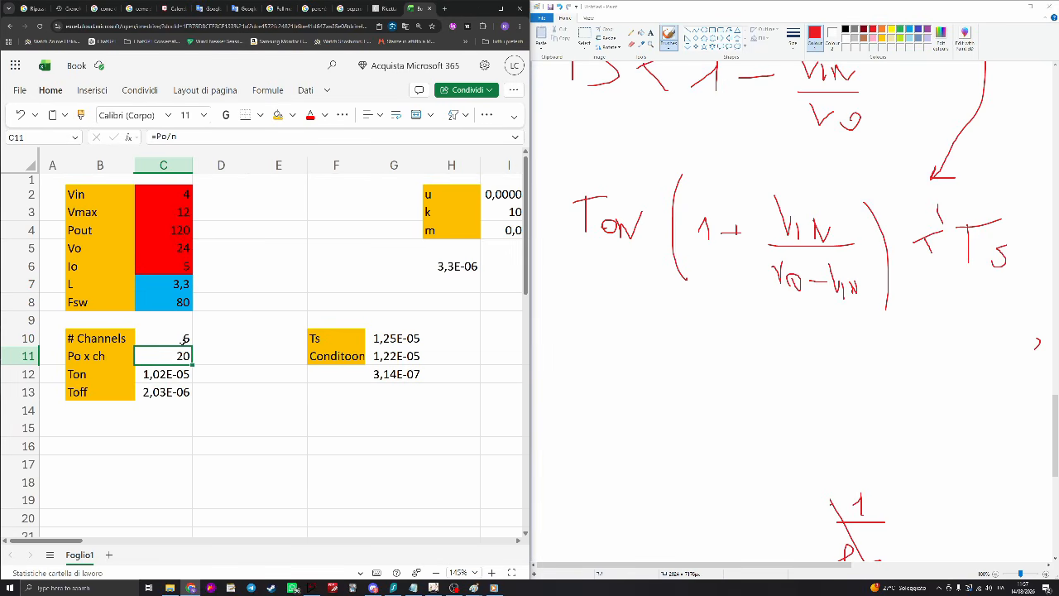
{"action": "left_click", "coordinate": [311, 587]}
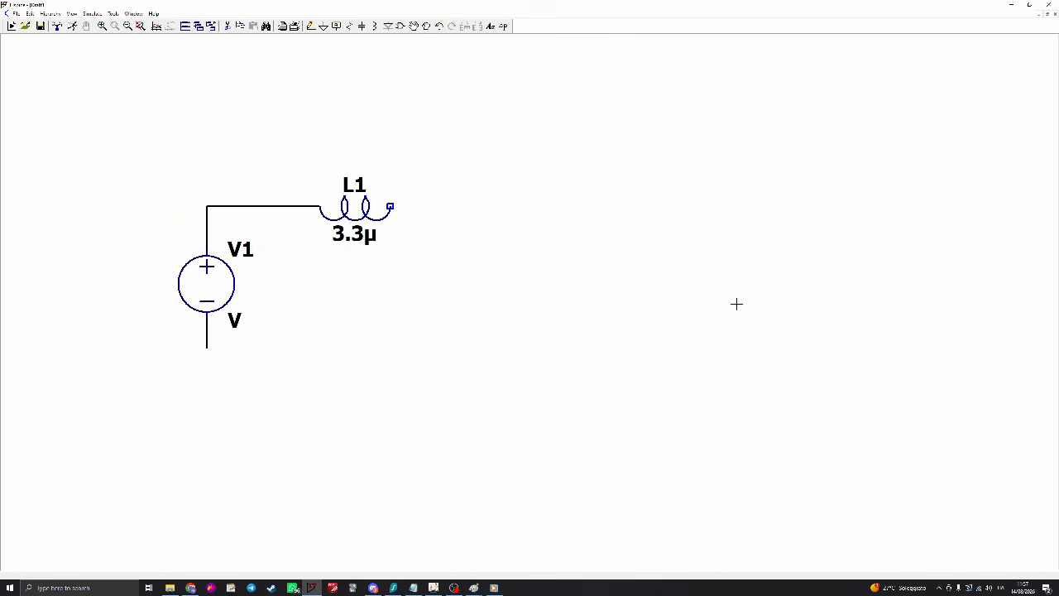
{"action": "key", "text": "F2"}
{"action": "type", "text": "cur"}
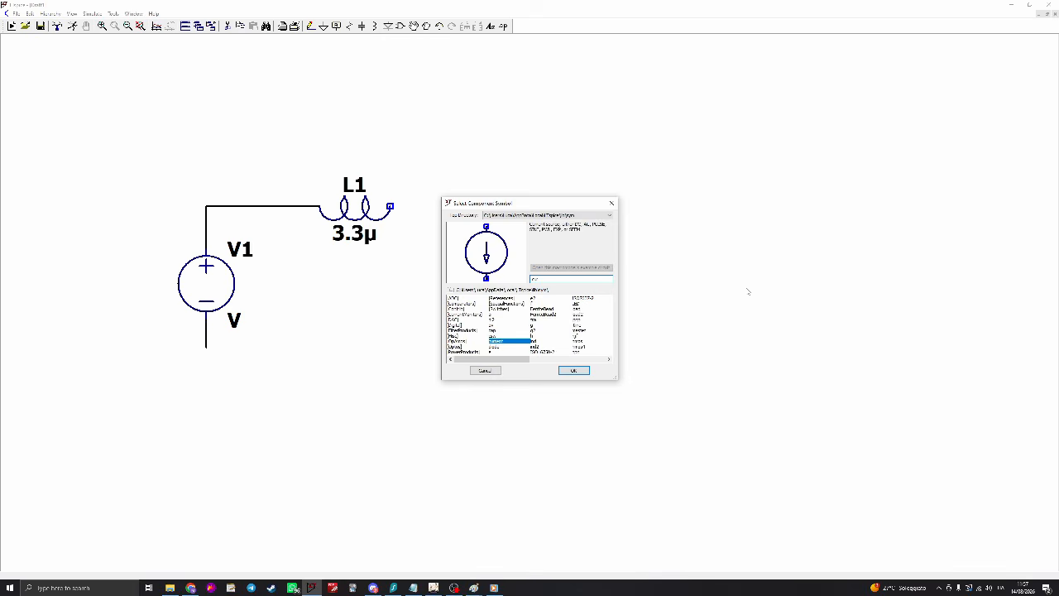
{"action": "key", "text": "Return"}
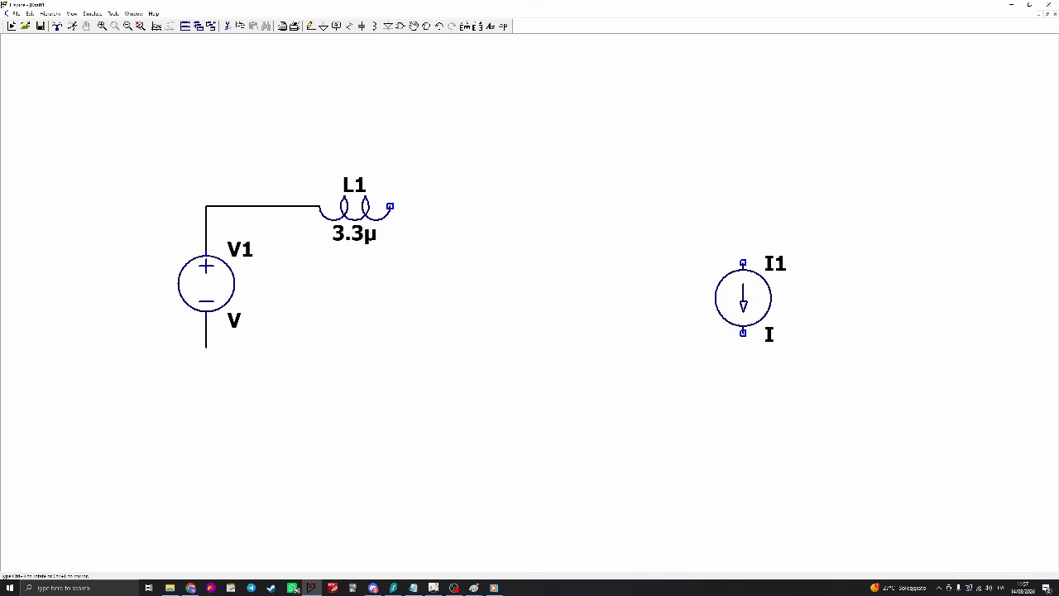
{"action": "left_click", "coordinate": [870, 298]}
{"action": "right_click", "coordinate": [895, 333]}
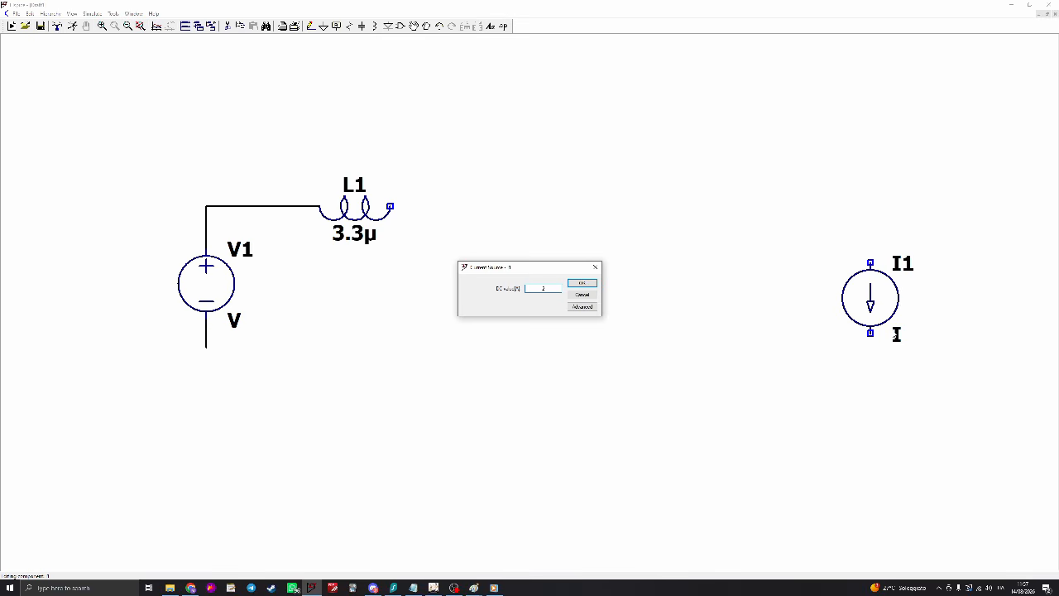
{"action": "key", "text": "Return"}
Calculate the output current per channel in Calculator by dividing 120 by 24 and the result by 6
{"action": "left_click", "coordinate": [119, 589]}
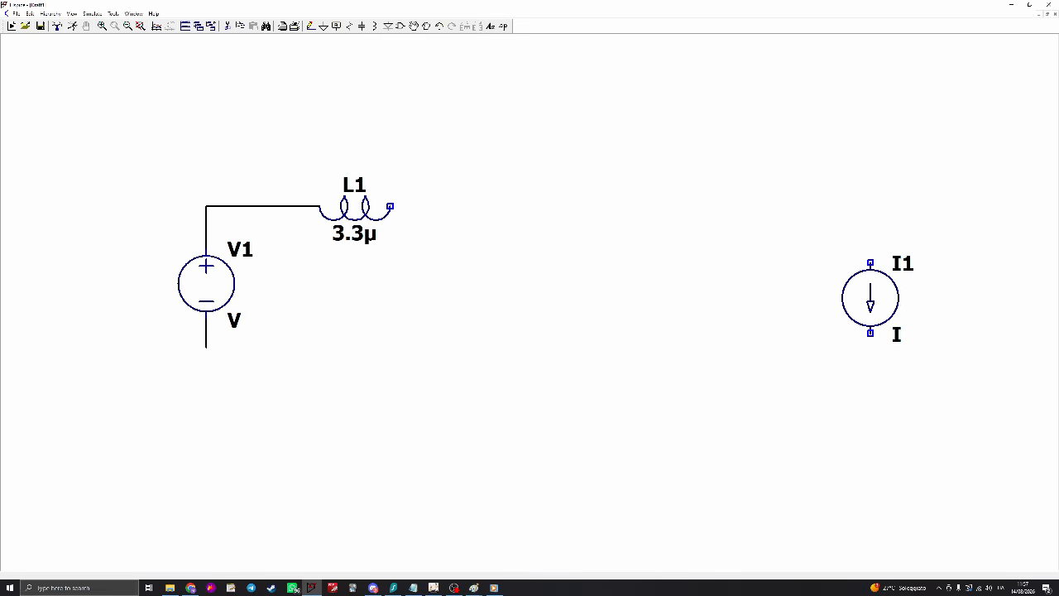
{"action": "type", "text": "calcolatrice"}
{"action": "key", "text": "Return"}
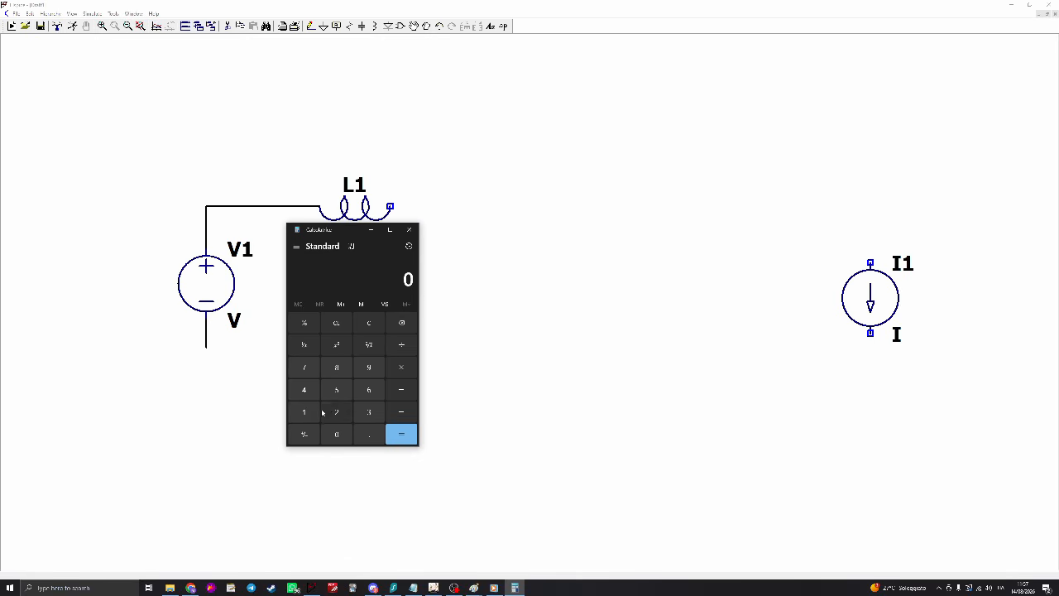
{"action": "left_click", "coordinate": [305, 412]}
{"action": "left_click", "coordinate": [336, 412]}
{"action": "left_click", "coordinate": [336, 433]}
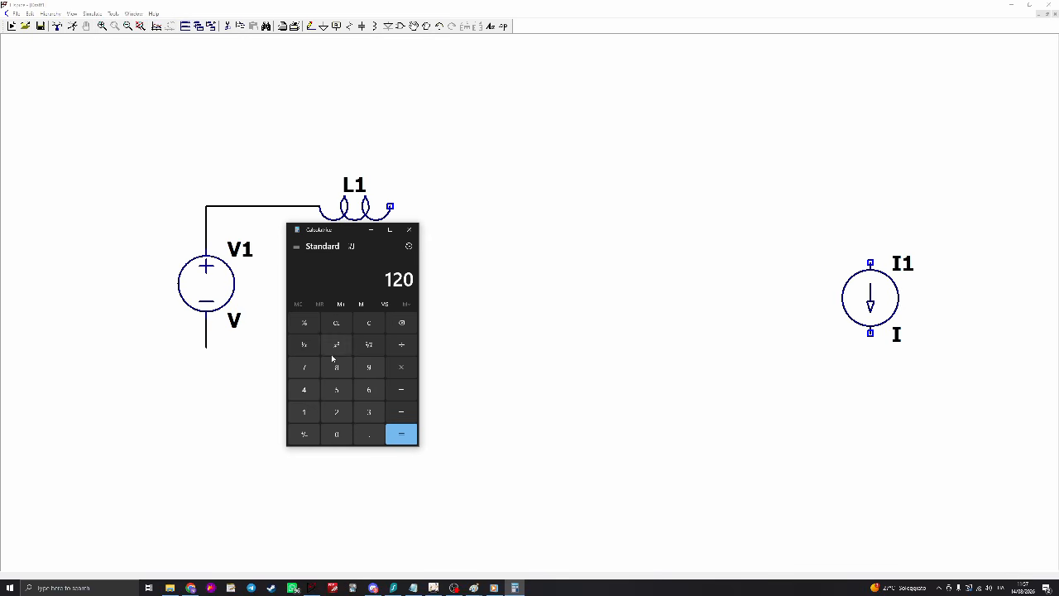
{"action": "left_click", "coordinate": [401, 344]}
{"action": "left_click", "coordinate": [341, 412]}
{"action": "left_click", "coordinate": [304, 390]}
{"action": "left_click", "coordinate": [404, 436]}
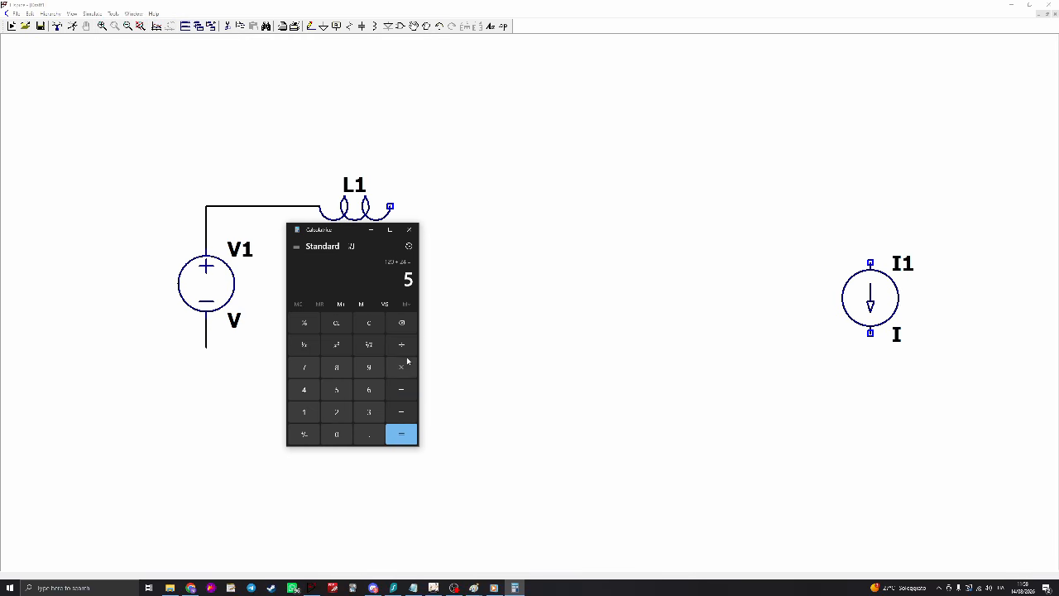
{"action": "left_click", "coordinate": [401, 345]}
{"action": "left_click", "coordinate": [369, 390]}
{"action": "left_click", "coordinate": [401, 434]}
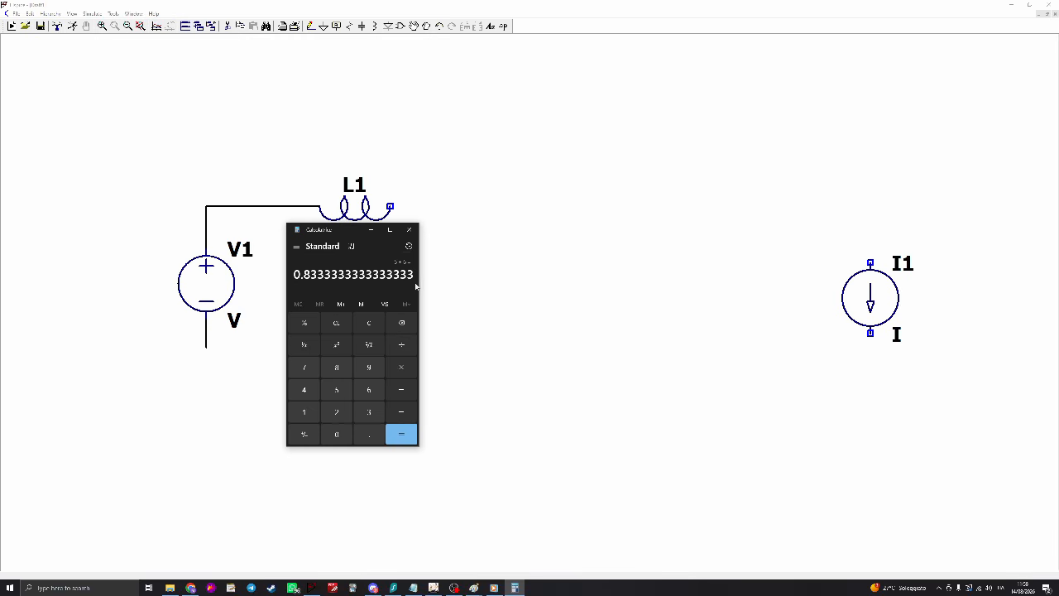
{"action": "left_click", "coordinate": [409, 230]}
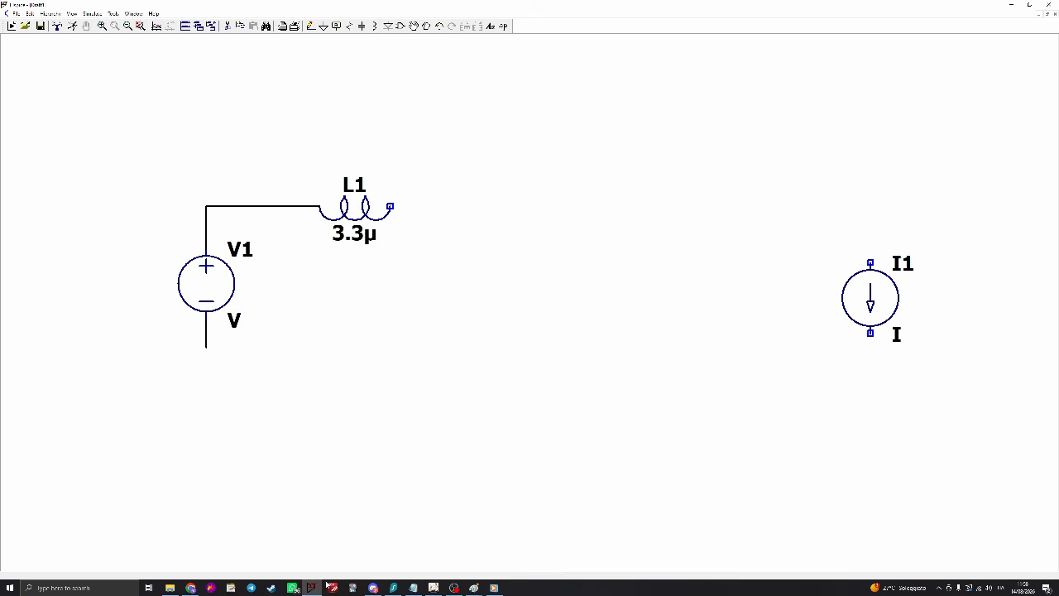
Switch to the Excel workbook and move the Ton and Toff labels and values down one row to free row 12
{"action": "left_click", "coordinate": [311, 587]}
{"action": "mouse_move", "coordinate": [91, 374]}
{"action": "left_mouse_down"}
{"action": "mouse_move", "coordinate": [160, 374]}
{"action": "mouse_move", "coordinate": [163, 418]}
{"action": "left_mouse_up"}
{"action": "left_click", "coordinate": [132, 376]}
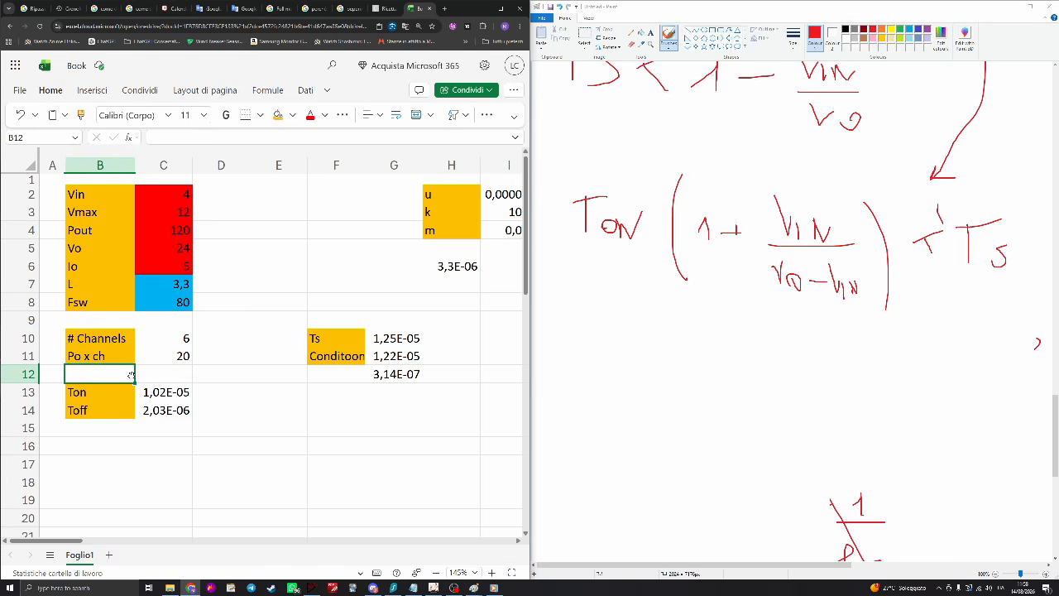
Add an orange-filled label "Io x ch" in B12 and calculate it in C12 with =C6/6
{"action": "type", "text": "Io x"}
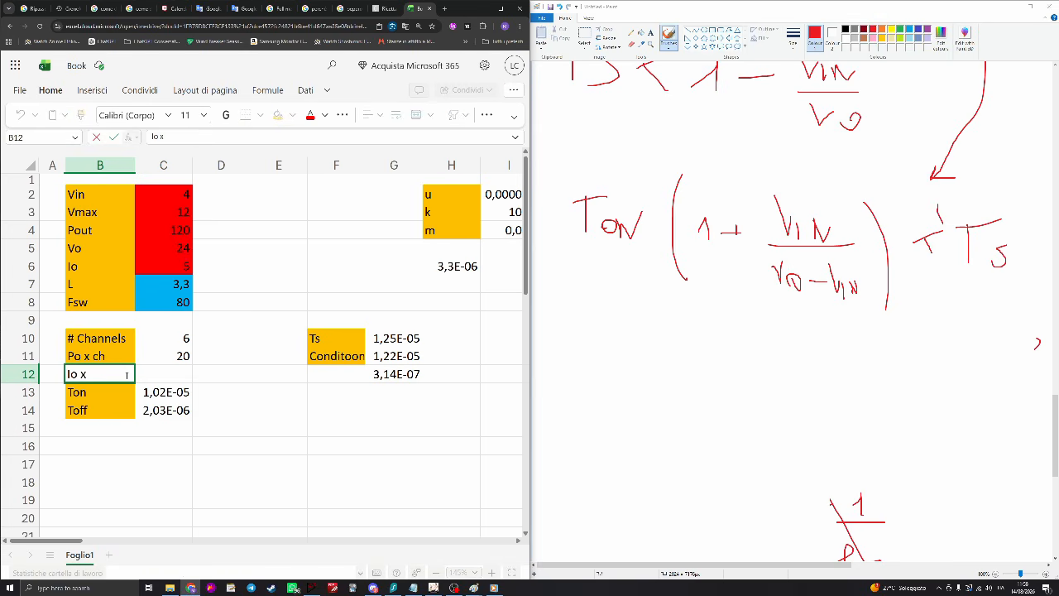
{"action": "type", "text": " ch"}
{"action": "key", "text": "Tab"}
{"action": "type", "text": "?"}
{"action": "type", "text": "="}
{"action": "left_click", "coordinate": [178, 269]}
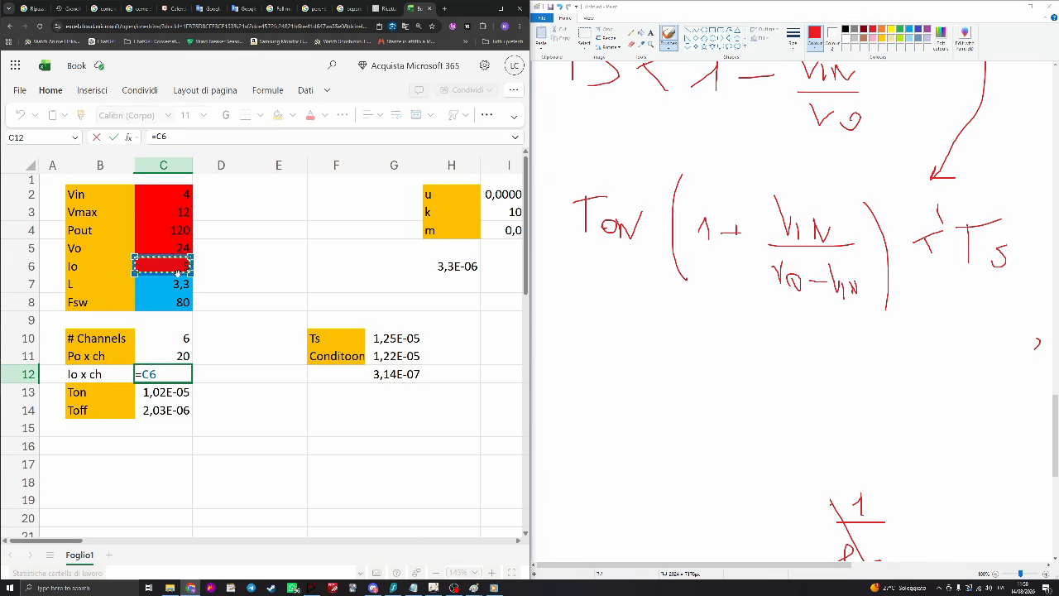
{"action": "type", "text": "/6"}
{"action": "key", "text": "Return"}
{"action": "key", "text": "Return"}
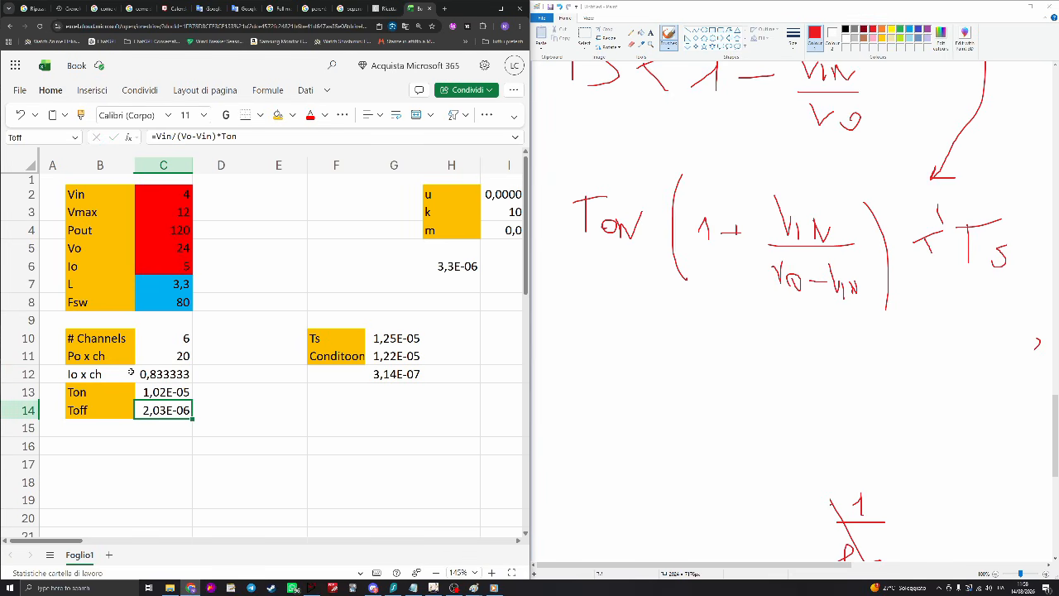
{"action": "left_click", "coordinate": [130, 371]}
{"action": "left_click", "coordinate": [888, 374]}
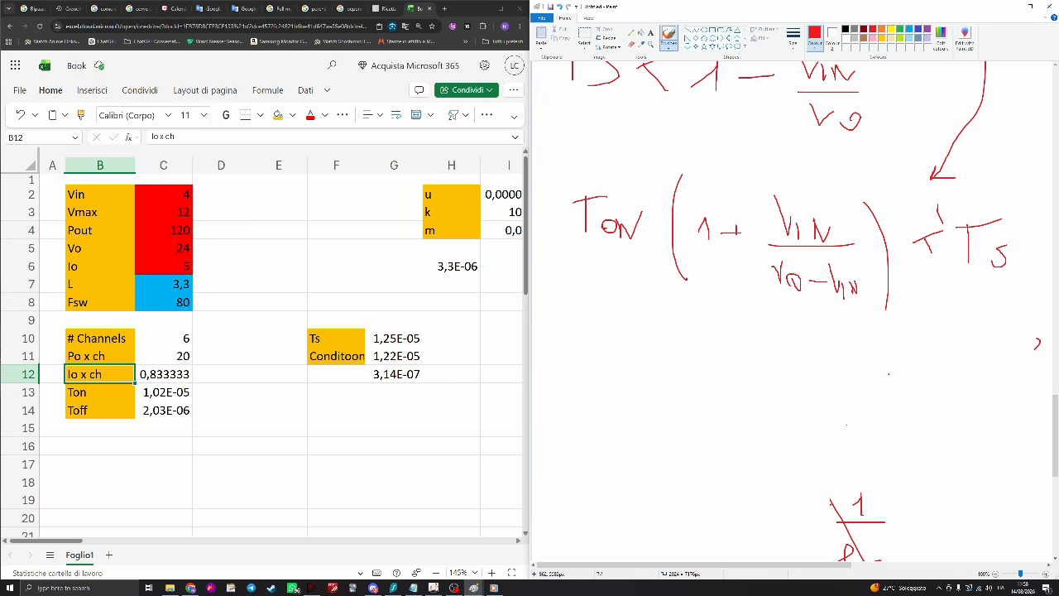
Return to LTspice, set the current source's value to 0.83, and ground its lower terminal
{"action": "left_click", "coordinate": [318, 589]}
{"action": "right_click", "coordinate": [897, 334]}
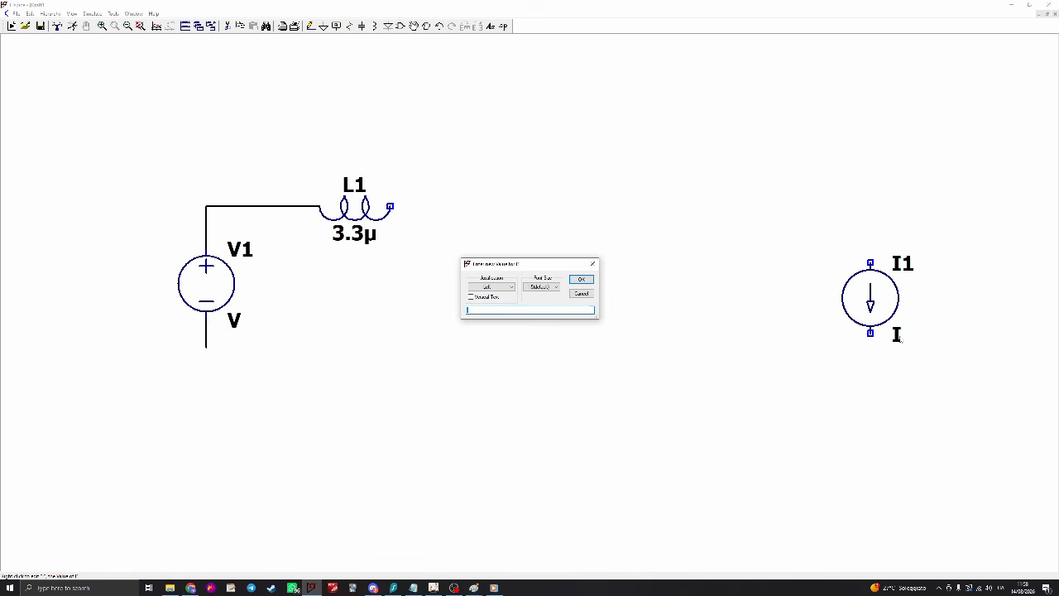
{"action": "type", "text": "0.83"}
{"action": "key", "text": "Return"}
{"action": "key", "text": "g"}
{"action": "left_click", "coordinate": [870, 334]}
{"action": "key", "text": "Escape"}
Place a capacitor beside the current source and wire its upper terminal to the source's upper terminal
{"action": "key", "text": "c"}
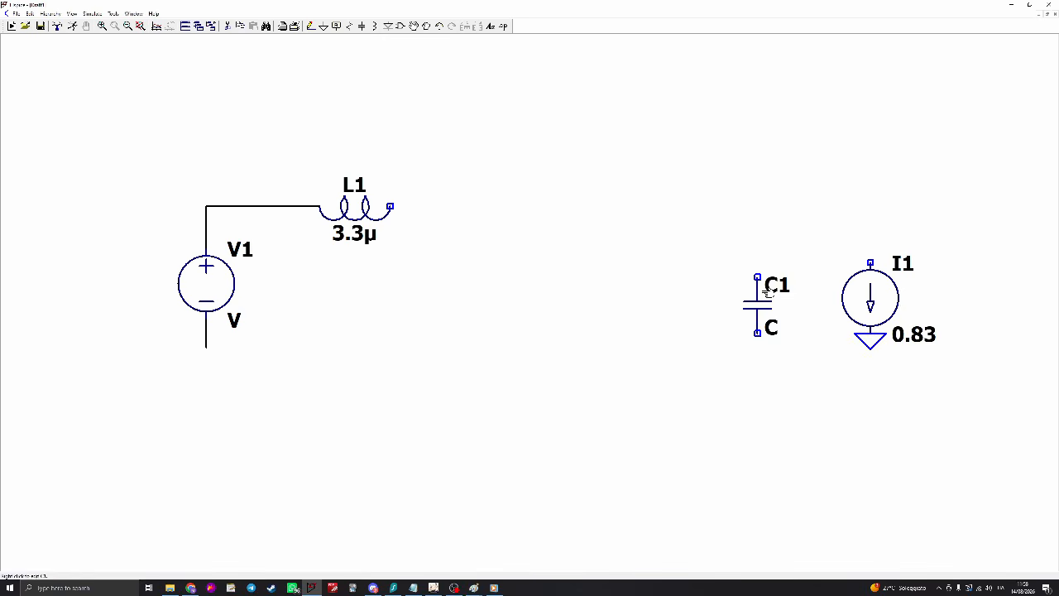
{"action": "left_click", "coordinate": [757, 281]}
{"action": "key", "text": "F3"}
{"action": "left_click", "coordinate": [757, 278]}
{"action": "left_click", "coordinate": [870, 234]}
{"action": "left_click", "coordinate": [870, 262]}
{"action": "key", "text": "Escape"}
Ground the capacitor's lower terminal and set its value to 100µ
{"action": "key", "text": "g"}
{"action": "left_click", "coordinate": [759, 332]}
{"action": "key", "text": "Escape"}
{"action": "right_click", "coordinate": [772, 328]}
{"action": "type", "text": "100u"}
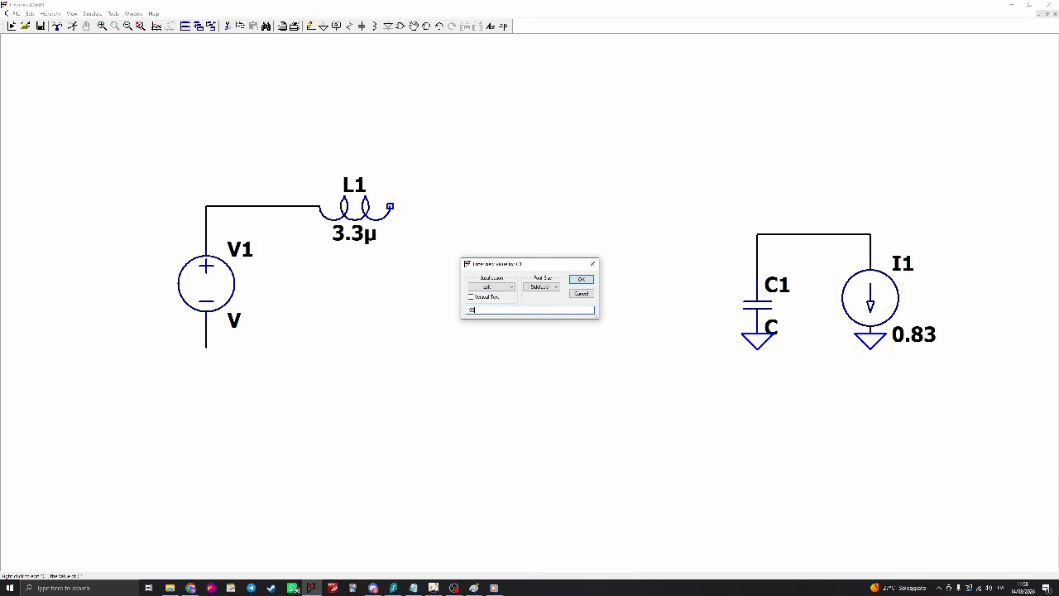
{"action": "key", "text": "Return"}
Draw a wire from the inductor's free end across and down to form the switch branch
{"action": "key", "text": "F3"}
{"action": "left_click", "coordinate": [390, 206]}
{"action": "left_click", "coordinate": [475, 206]}
{"action": "left_click", "coordinate": [475, 403]}
{"action": "key", "text": "Escape"}
Place an nmos transistor on the vertical wire after the inductor and assign it the Si7336ADP model
{"action": "key", "text": "F2"}
{"action": "type", "text": "nmos"}
{"action": "key", "text": "Return"}
{"action": "left_click", "coordinate": [454, 320]}
{"action": "key", "text": "Escape"}
{"action": "right_click", "coordinate": [457, 320]}
{"action": "left_click", "coordinate": [559, 274]}
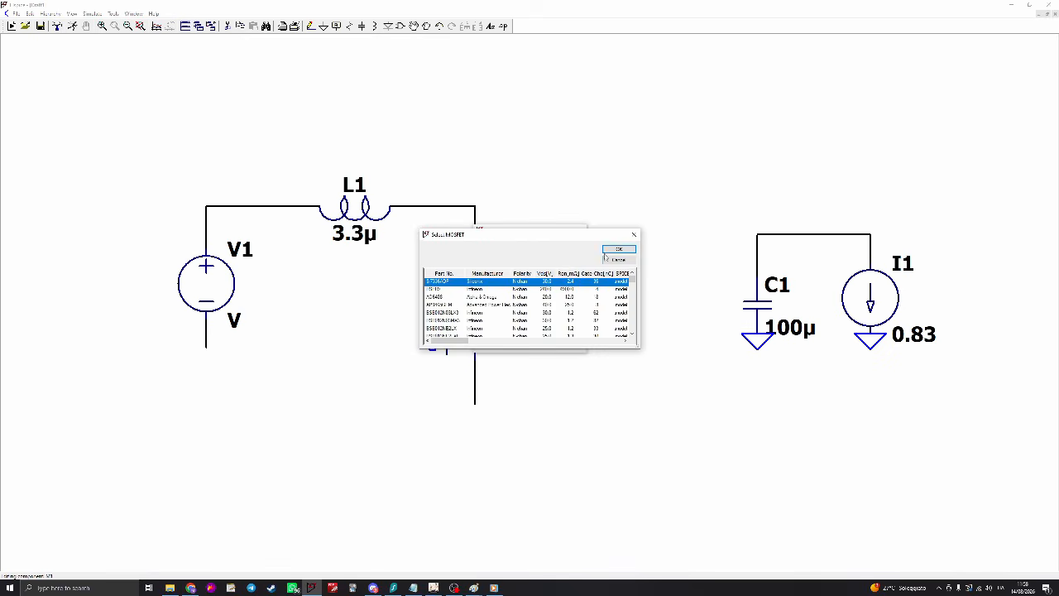
{"action": "left_click", "coordinate": [607, 250]}
Place a diode horizontally between the switch branch and the output capacitor, level with the inductor and pointing towards the output
{"action": "key", "text": "d"}
{"action": "key", "text": "ctrl+r"}
{"action": "key", "text": "ctrl+r"}
{"action": "key", "text": "ctrl+r"}
{"action": "left_click", "coordinate": [559, 206]}
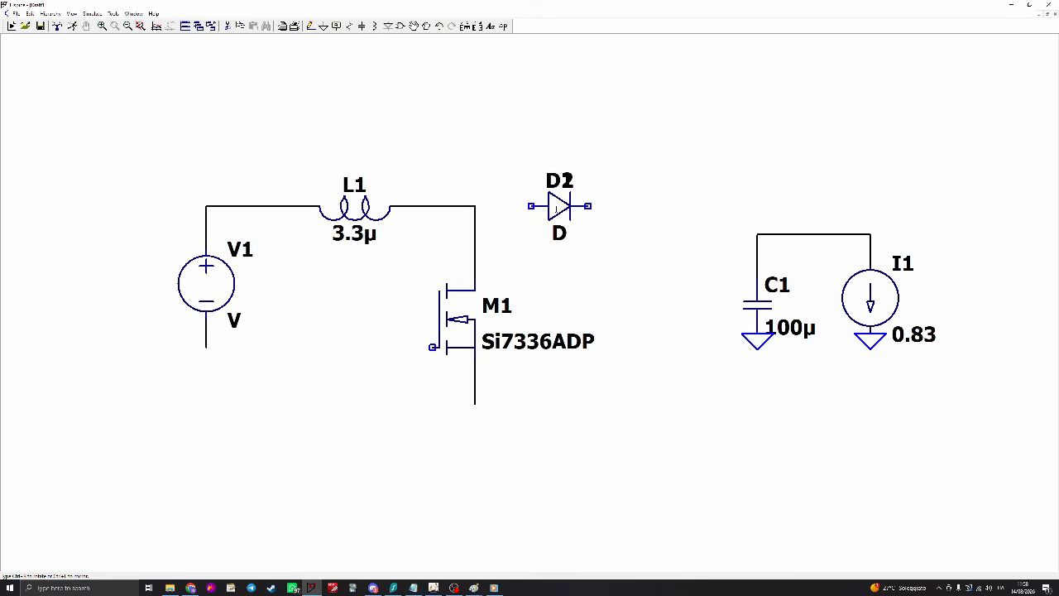
Assign the 1N914 model to the diode
{"action": "key", "text": "Escape"}
{"action": "right_click", "coordinate": [558, 210]}
{"action": "left_click", "coordinate": [575, 274]}
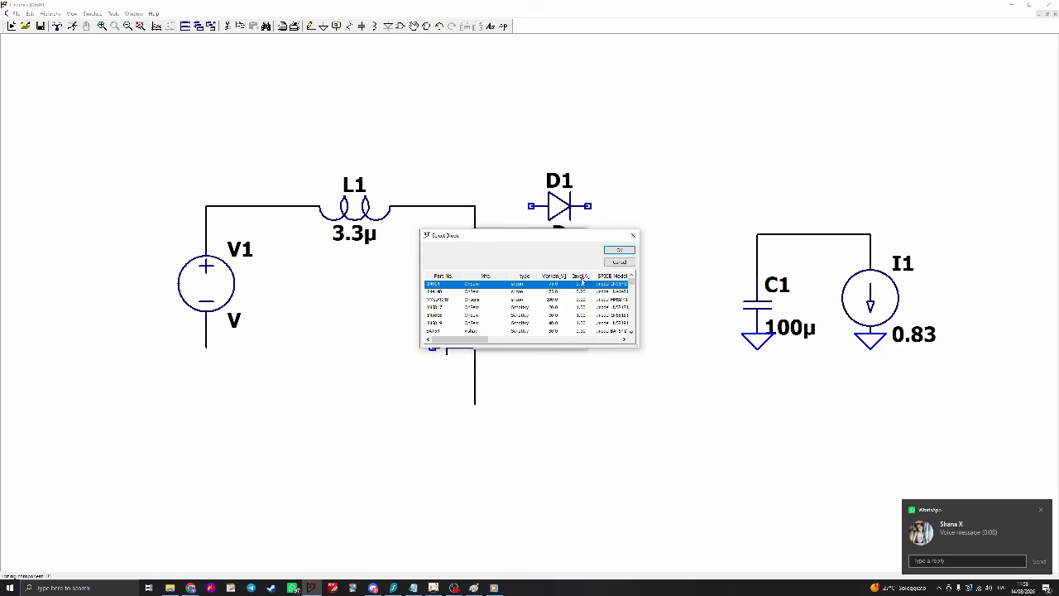
{"action": "left_click", "coordinate": [620, 252]}
{"action": "left_click", "coordinate": [1040, 511]}
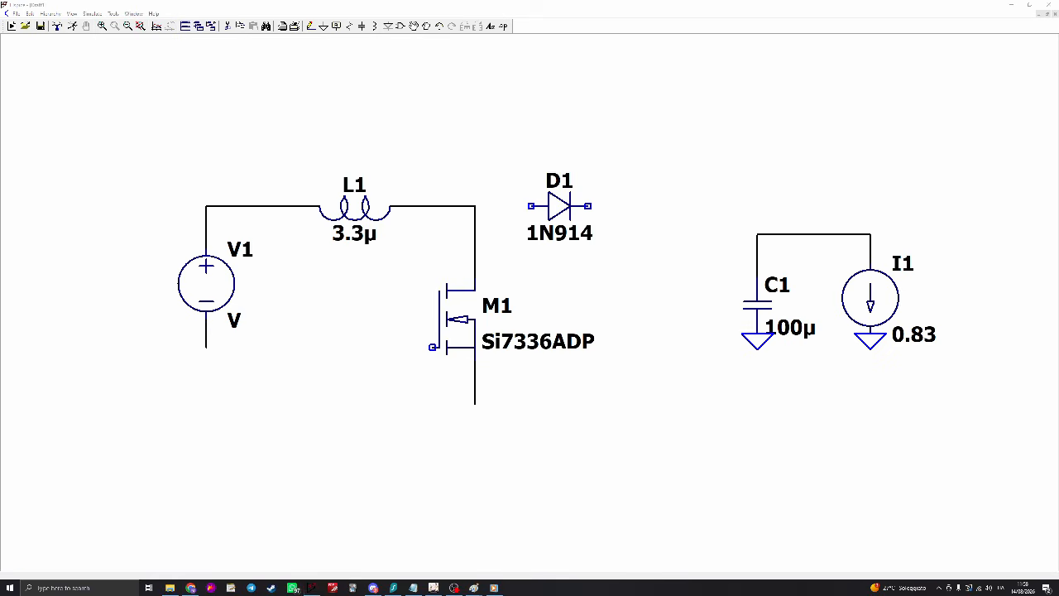
Set the diode's model to the 1N5817 Schottky
{"action": "right_click", "coordinate": [522, 206]}
{"action": "left_click", "coordinate": [547, 275]}
{"action": "left_click", "coordinate": [548, 309]}
{"action": "left_click", "coordinate": [620, 250]}
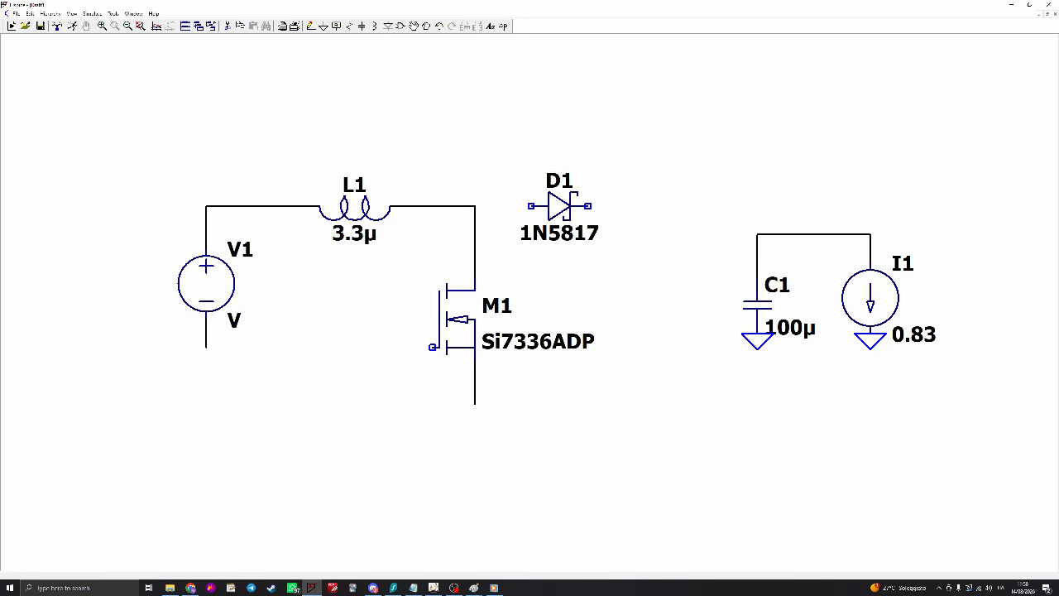
Wire the inductor-switch junction through the diode to the output capacitor, raising the capacitor and load's connecting wire to the diode's level
{"action": "left_click", "coordinate": [475, 206]}
{"action": "left_click", "coordinate": [645, 206]}
{"action": "key", "text": "Escape"}
{"action": "left_click_drag", "start_coordinate": [880, 241], "coordinate": [880, 212]}
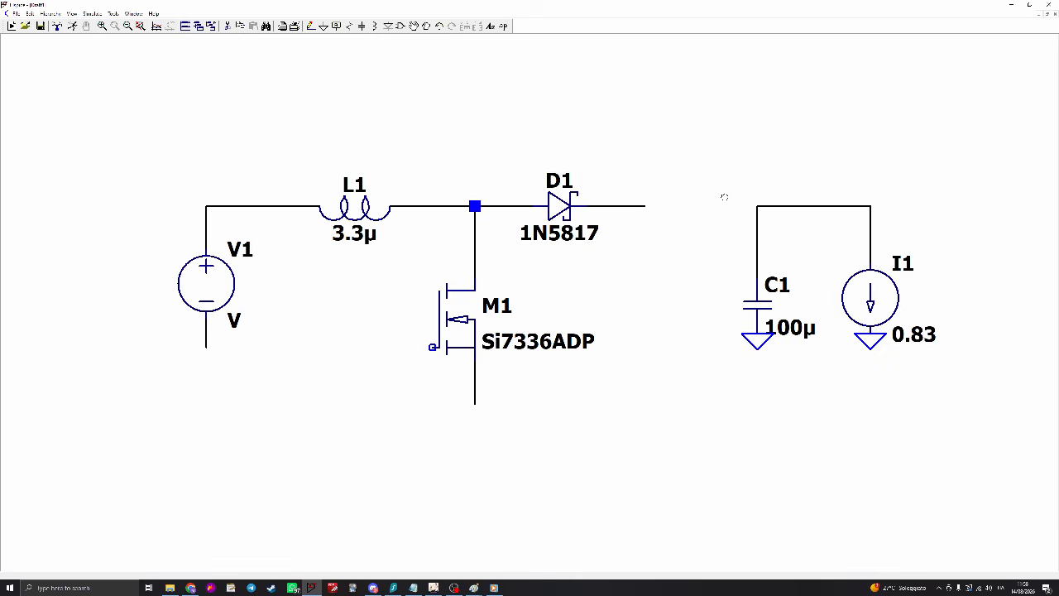
{"action": "left_click", "coordinate": [645, 206]}
{"action": "left_click", "coordinate": [763, 206]}
{"action": "key", "text": "Escape"}
Set the input voltage source to 4 and ground its lower terminal
{"action": "scroll", "coordinate": [375, 301], "scroll_direction": "down", "scroll_amount": 1}
{"action": "right_click", "coordinate": [254, 317]}
{"action": "type", "text": "4"}
{"action": "key", "text": "Return"}
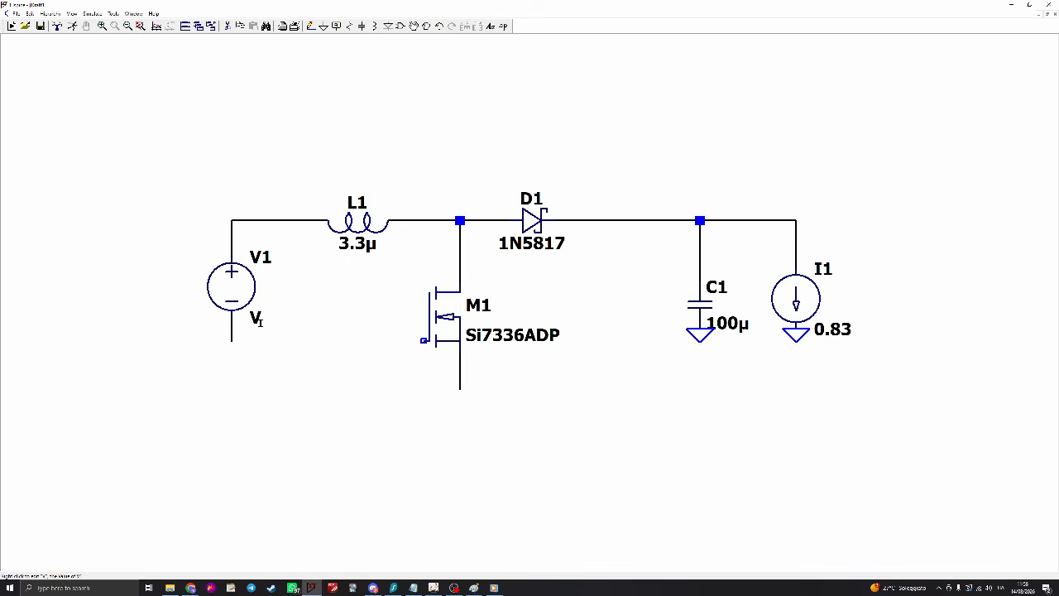
{"action": "key", "text": "g"}
{"action": "left_click", "coordinate": [232, 340]}
{"action": "key", "text": "Escape"}
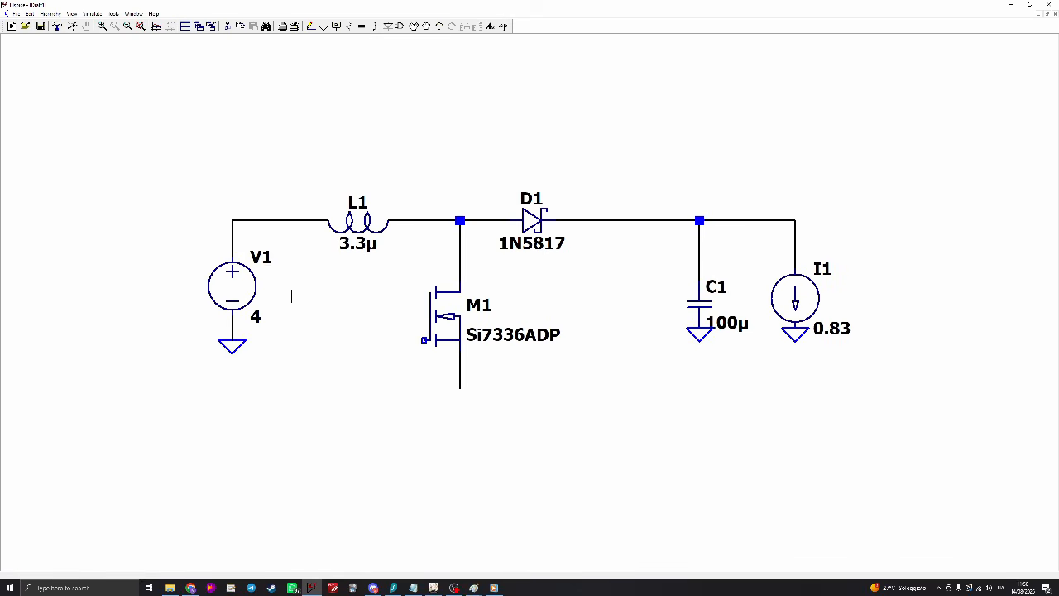
Stretch the input wire so the voltage source and its ground sit farther left of the inductor
{"action": "key", "text": "s"}
{"action": "left_click_drag", "start_coordinate": [276, 363], "coordinate": [220, 213]}
{"action": "left_click", "coordinate": [184, 212]}
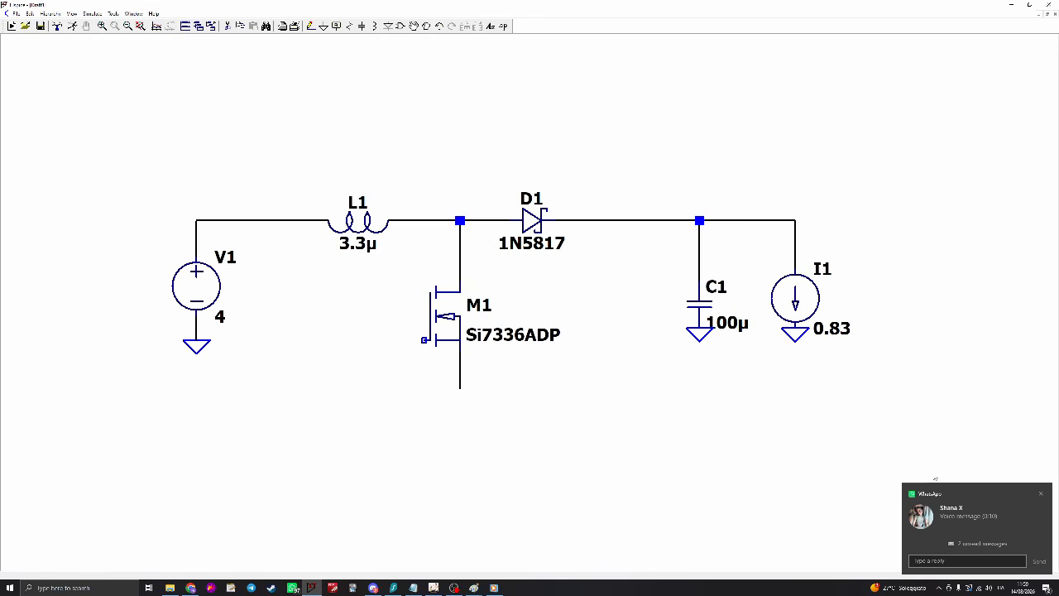
{"action": "left_click", "coordinate": [1040, 494]}
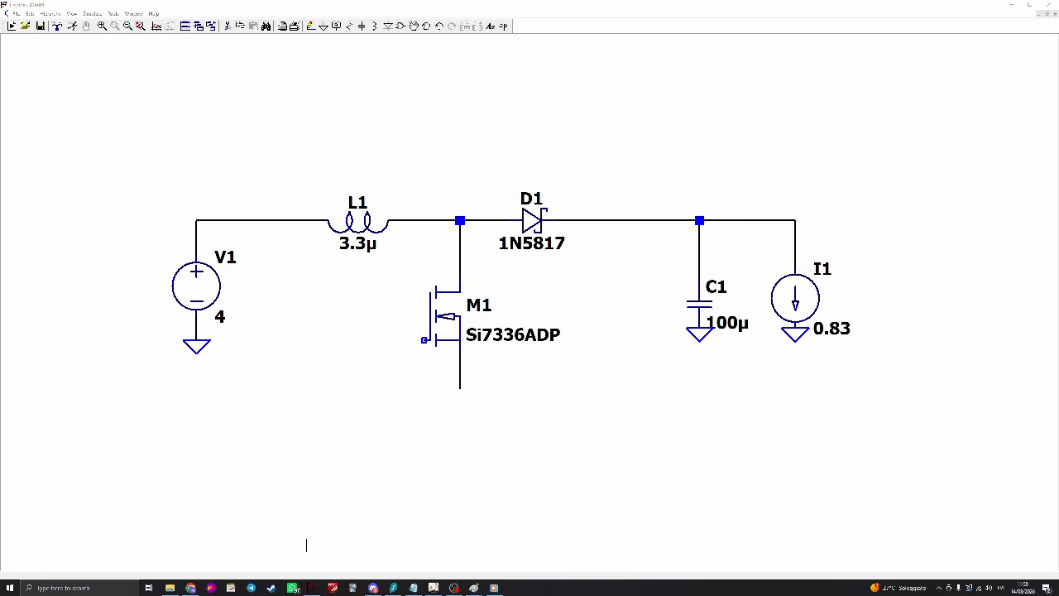
Switch to the Excel workbook and add the label Ipeak in B15, below Toff
{"action": "left_click", "coordinate": [190, 587]}
{"action": "scroll", "coordinate": [154, 458], "scroll_direction": "down", "scroll_amount": 3}
{"action": "scroll", "coordinate": [116, 436], "scroll_direction": "up", "scroll_amount": 3}
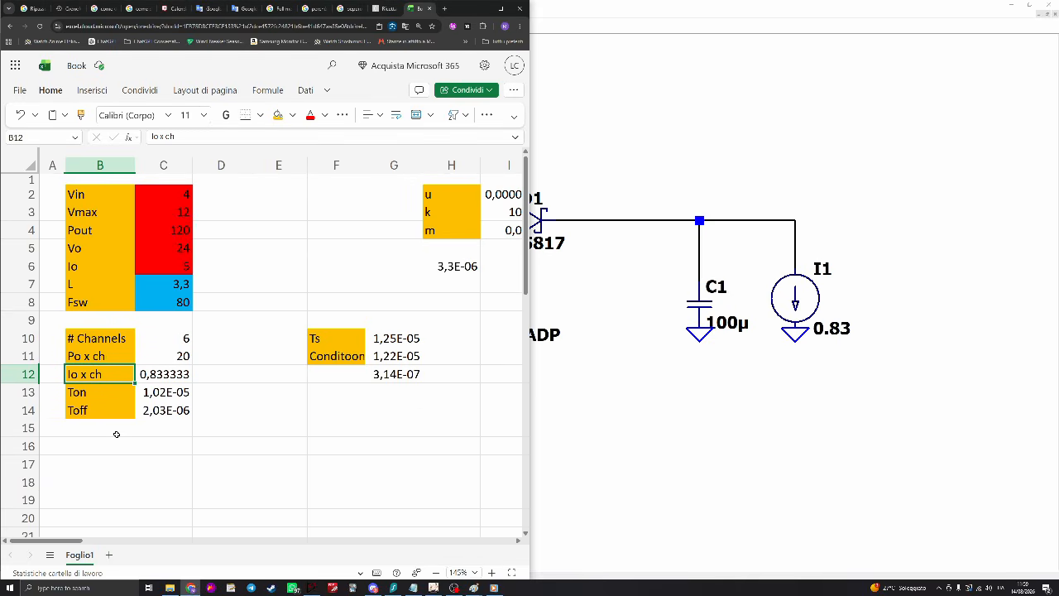
{"action": "left_click", "coordinate": [116, 434]}
{"action": "type", "text": "Ipeak"}
{"action": "key", "text": "Tab"}
{"action": "type", "text": "="}
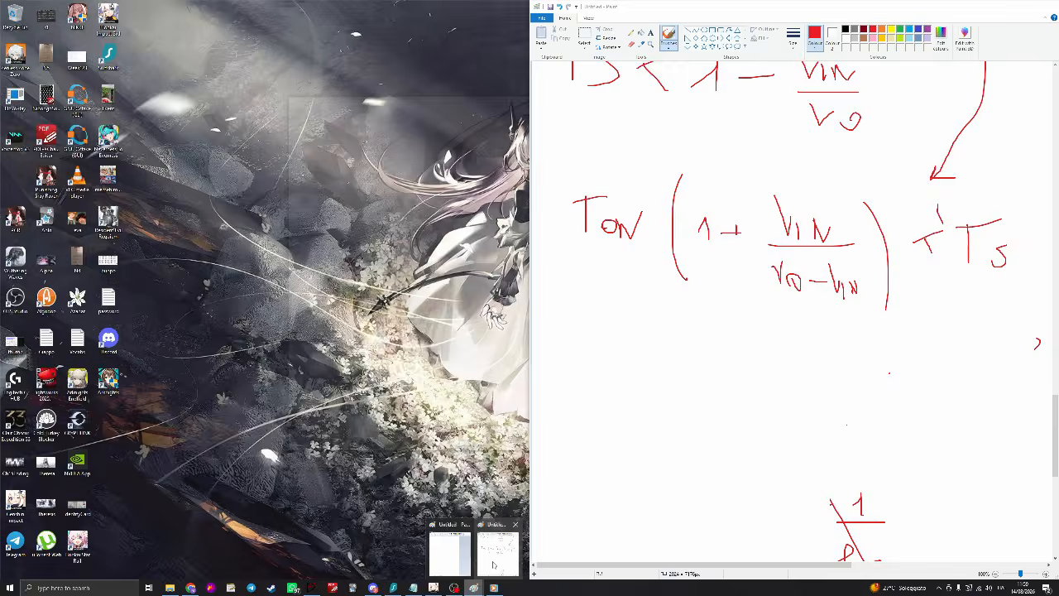
Switch to the Paint notes with the inductor current sketch and handwrite the formula Ipk = Vin·Ton/L beside DCM
{"action": "left_click", "coordinate": [495, 553]}
{"action": "scroll", "coordinate": [730, 318], "scroll_direction": "down", "scroll_amount": 20}
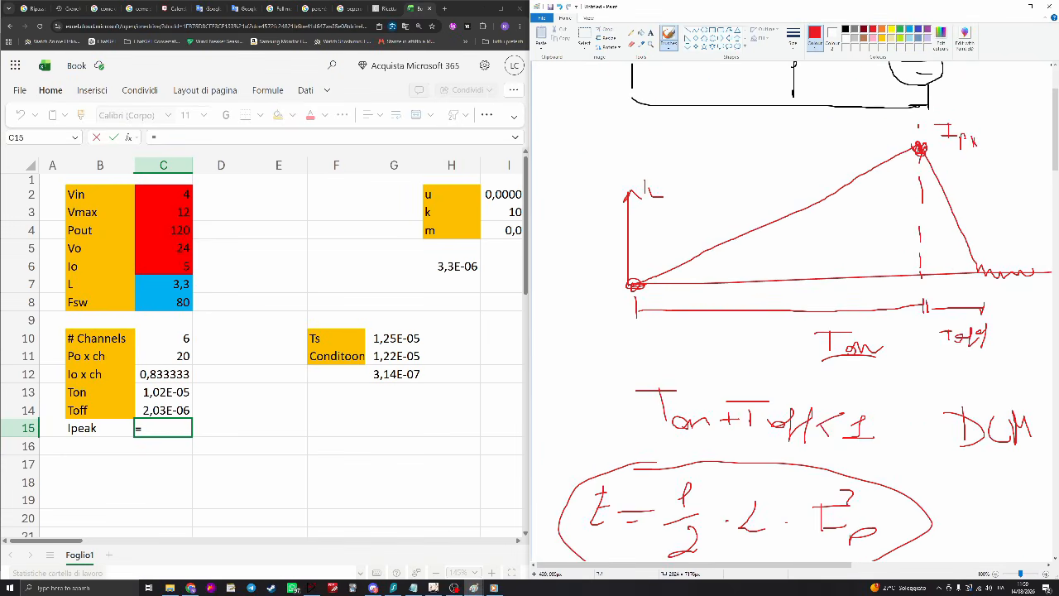
{"action": "scroll", "coordinate": [742, 314], "scroll_direction": "down", "scroll_amount": 10}
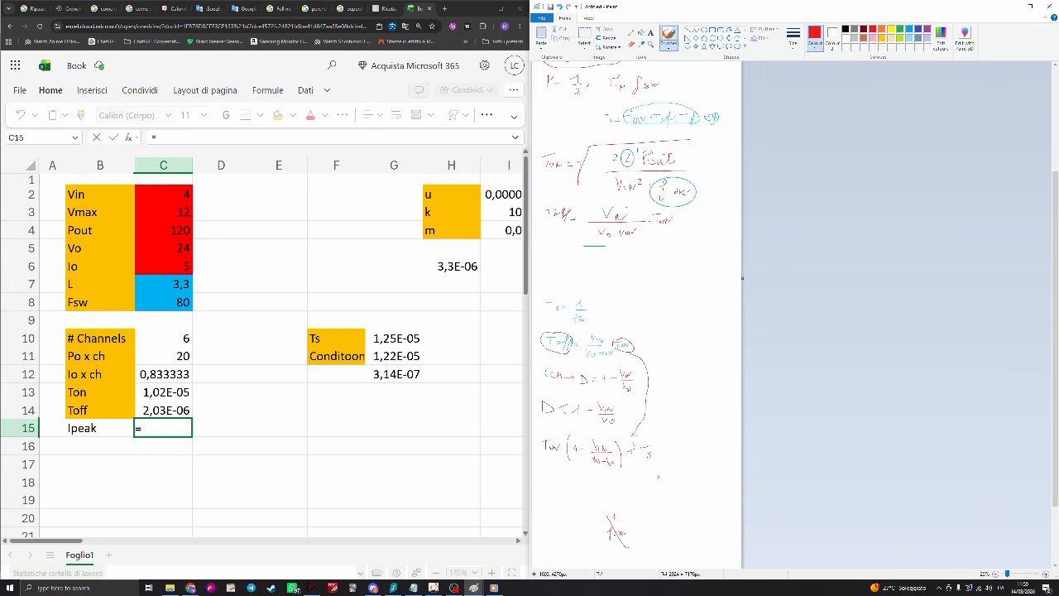
{"action": "scroll", "coordinate": [741, 314], "scroll_direction": "up", "scroll_amount": 5}
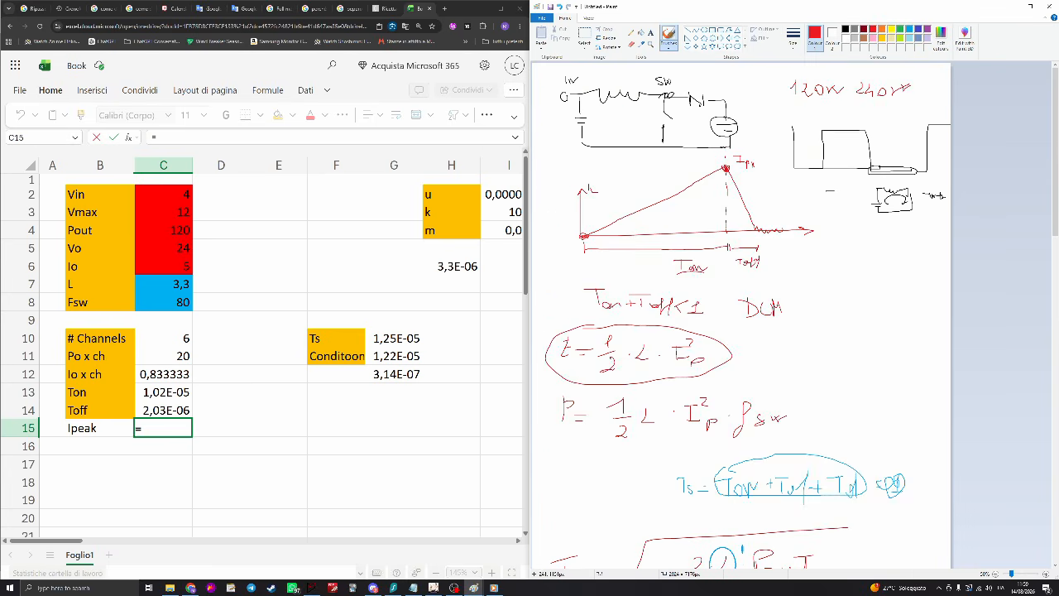
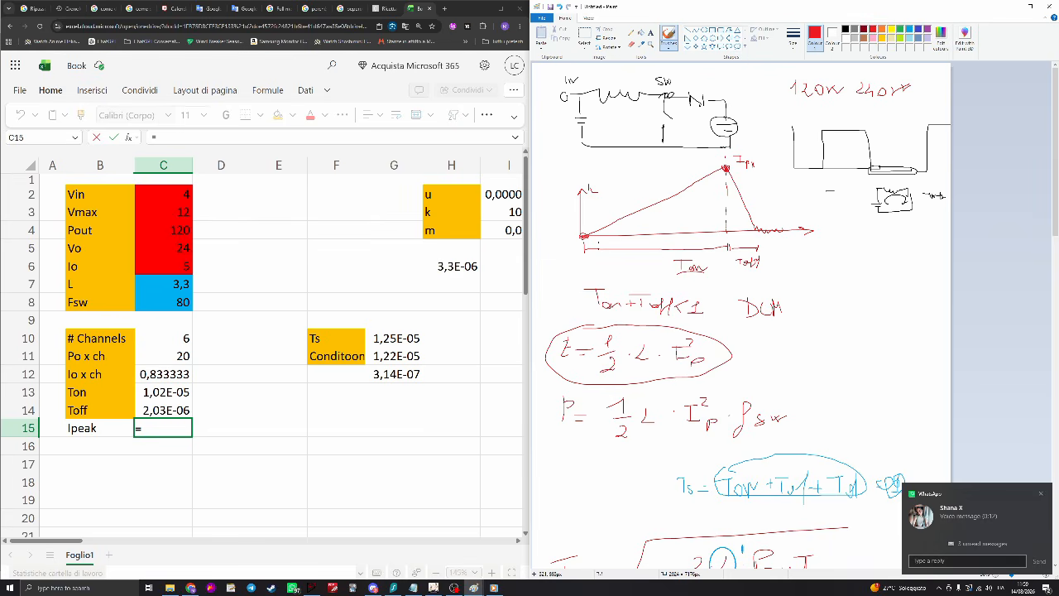
{"action": "left_click", "coordinate": [1043, 494]}
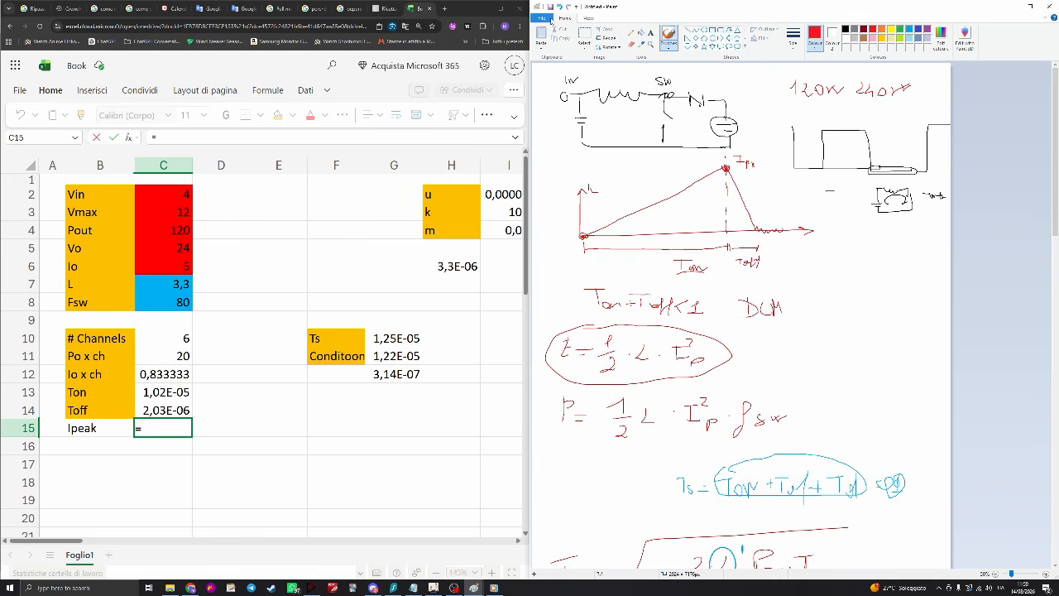
{"action": "left_click", "coordinate": [669, 37]}
{"action": "mouse_move", "coordinate": [815, 285]}
{"action": "left_mouse_down"}
{"action": "mouse_move", "coordinate": [815, 308]}
{"action": "mouse_move", "coordinate": [827, 284]}
{"action": "mouse_move", "coordinate": [835, 309]}
{"action": "left_mouse_up"}
{"action": "mouse_move", "coordinate": [920, 286]}
{"action": "left_mouse_down"}
{"action": "mouse_move", "coordinate": [917, 294]}
{"action": "mouse_move", "coordinate": [933, 280]}
{"action": "left_mouse_up"}
{"action": "mouse_move", "coordinate": [876, 308]}
{"action": "left_mouse_down"}
{"action": "mouse_move", "coordinate": [921, 307]}
{"action": "mouse_move", "coordinate": [908, 332]}
{"action": "left_mouse_up"}
{"action": "left_click", "coordinate": [125, 448]}
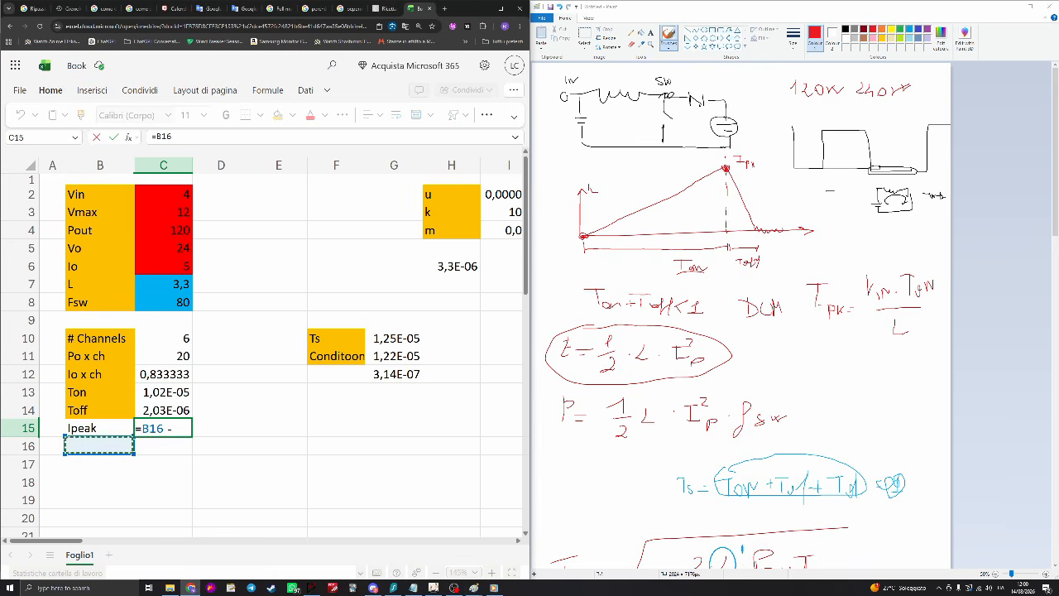
{"action": "key", "text": "Escape"}
{"action": "double_click", "coordinate": [172, 430]}
{"action": "type", "text": "="}
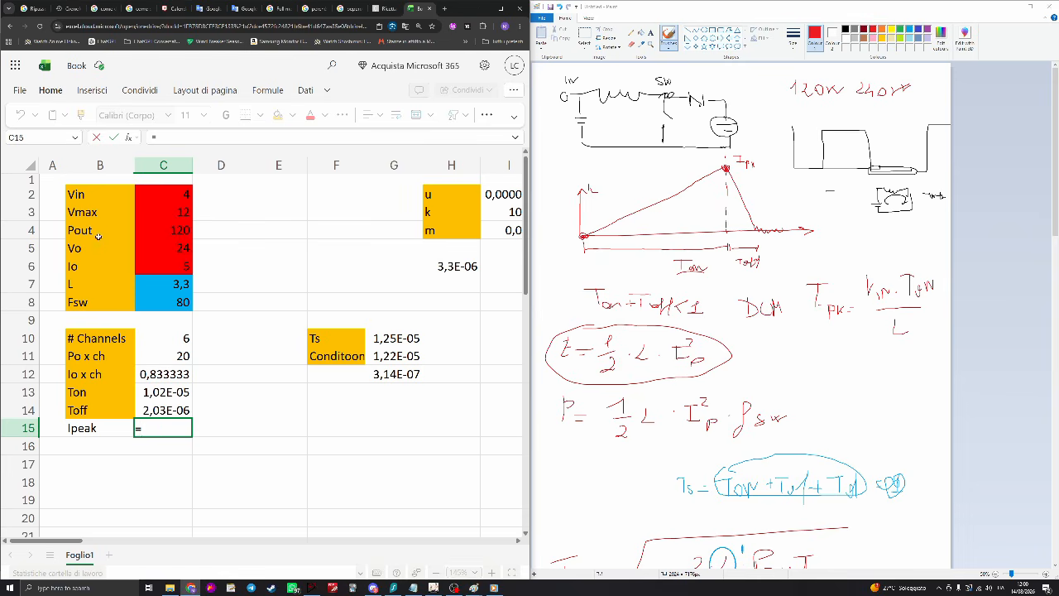
{"action": "left_click", "coordinate": [152, 196]}
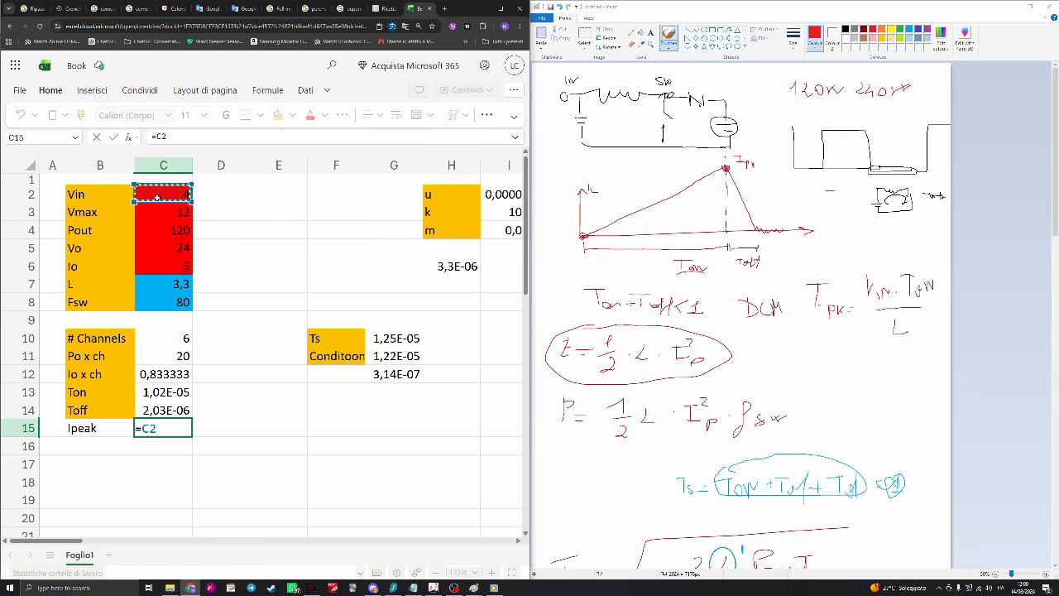
{"action": "type", "text": "*"}
{"action": "left_click", "coordinate": [161, 392]}
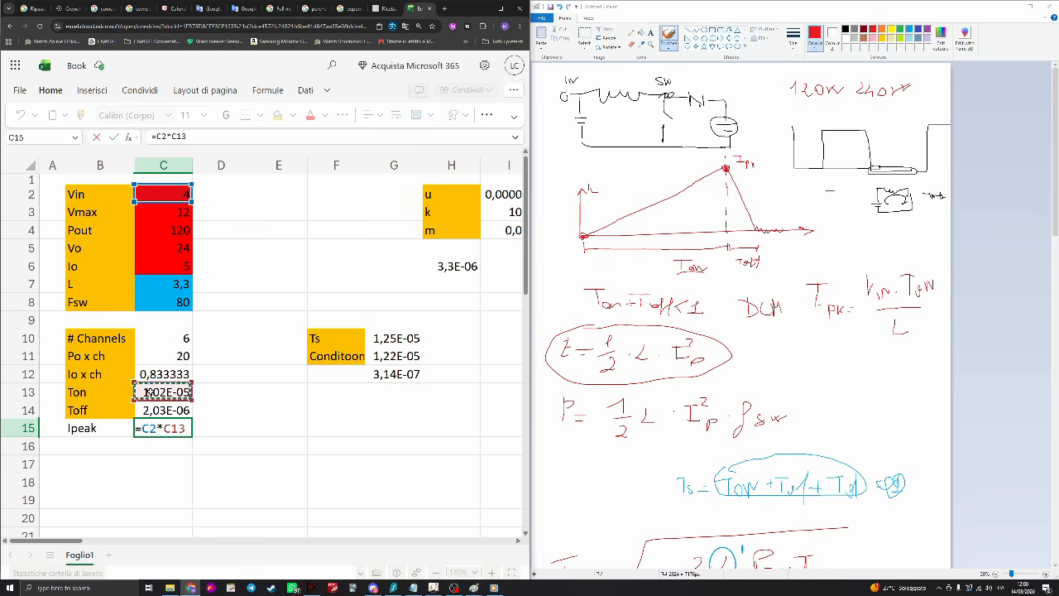
{"action": "type", "text": "/"}
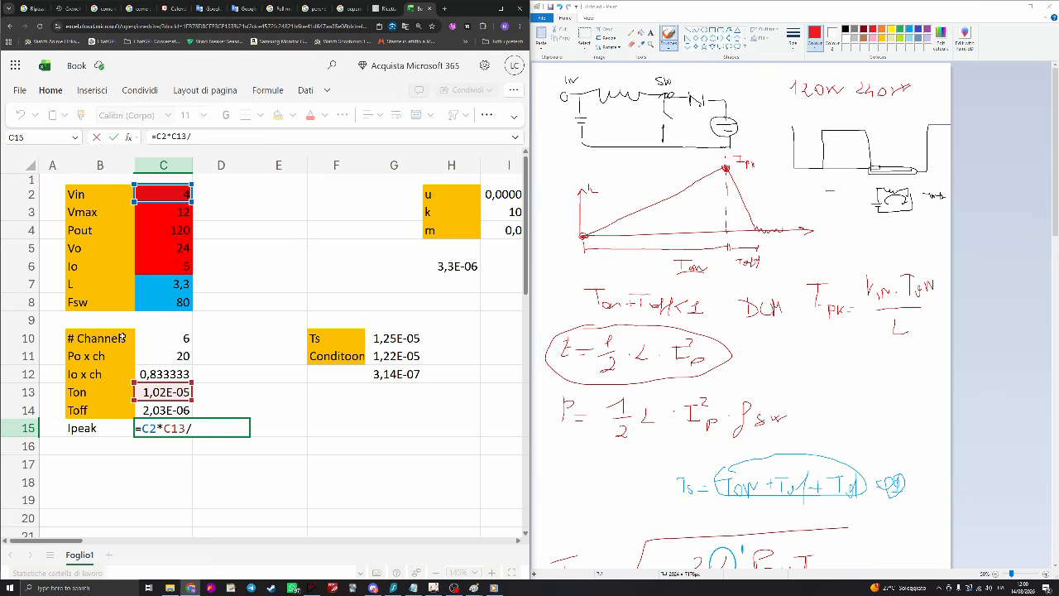
{"action": "left_click", "coordinate": [164, 287]}
{"action": "key", "text": "BackSpace"}
{"action": "key", "text": "BackSpace"}
{"action": "key", "text": "BackSpace"}
{"action": "key", "text": "BackSpace"}
{"action": "key", "text": "BackSpace"}
{"action": "key", "text": "BackSpace"}
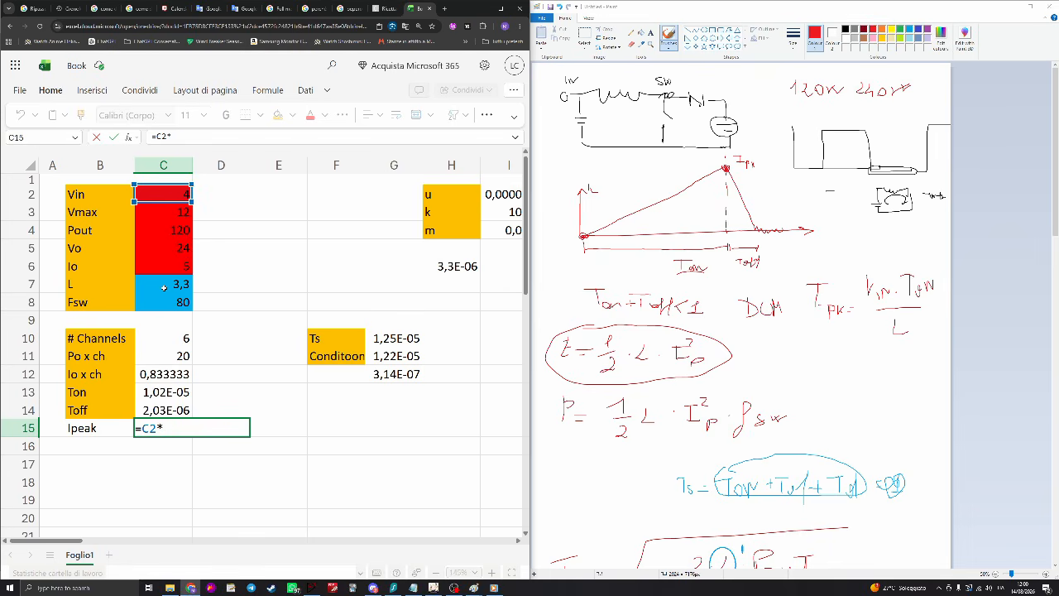
{"action": "key", "text": "BackSpace"}
{"action": "key", "text": "BackSpace"}
{"action": "key", "text": "BackSpace"}
Calculate Ipeak in C15 with the formula =Vin*Ton/(u*L) and fill its label cell orange like the labels above
{"action": "type", "text": "Vin*Ton/(u"}
{"action": "key", "text": "BackSpace"}
{"action": "type", "text": "u*L)"}
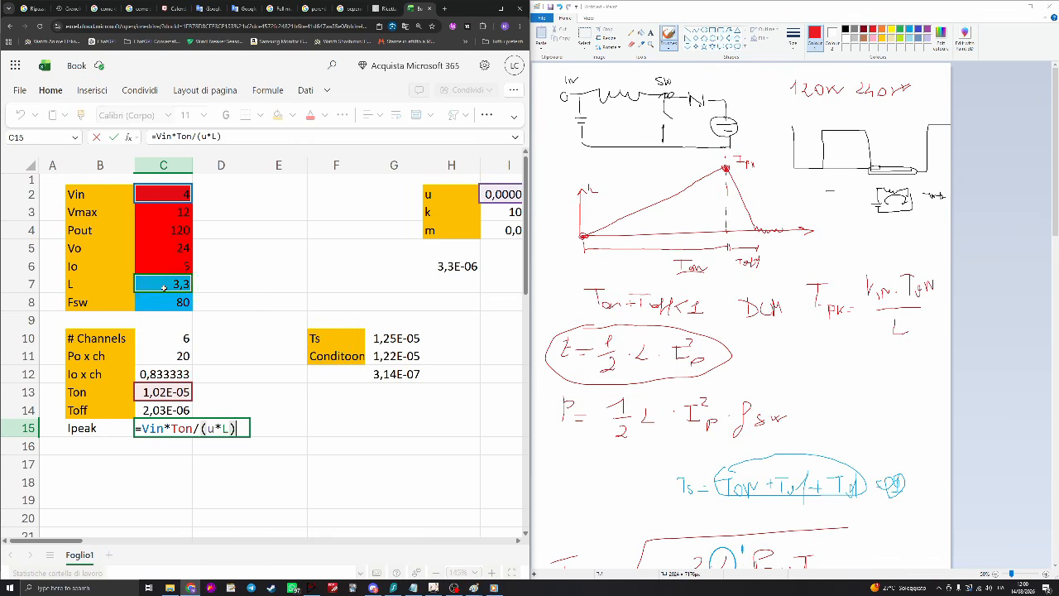
{"action": "key", "text": "Return"}
{"action": "left_click", "coordinate": [104, 432]}
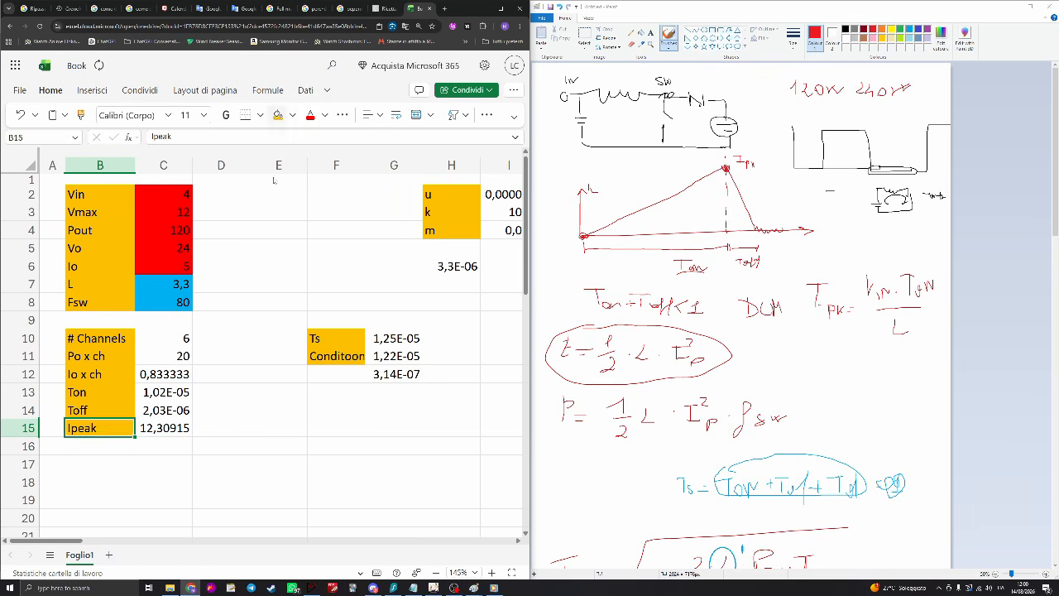
Examine the formulas behind the Ipeak and Ton results to check which terms they use
{"action": "left_click", "coordinate": [163, 392]}
{"action": "left_click", "coordinate": [163, 428]}
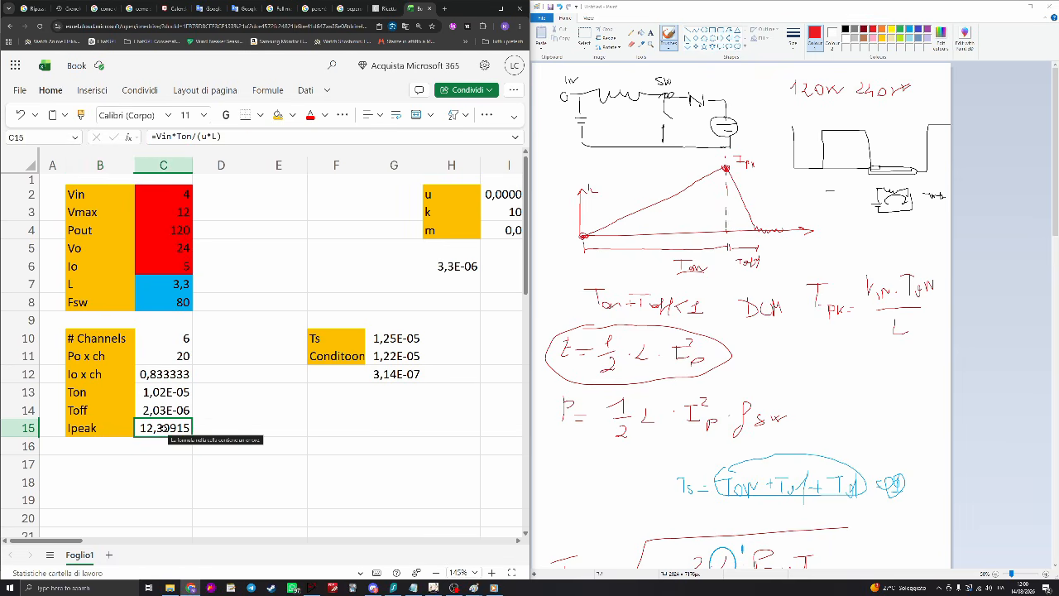
{"action": "scroll", "coordinate": [126, 426], "scroll_direction": "up", "scroll_amount": 3, "text": "ctrl"}
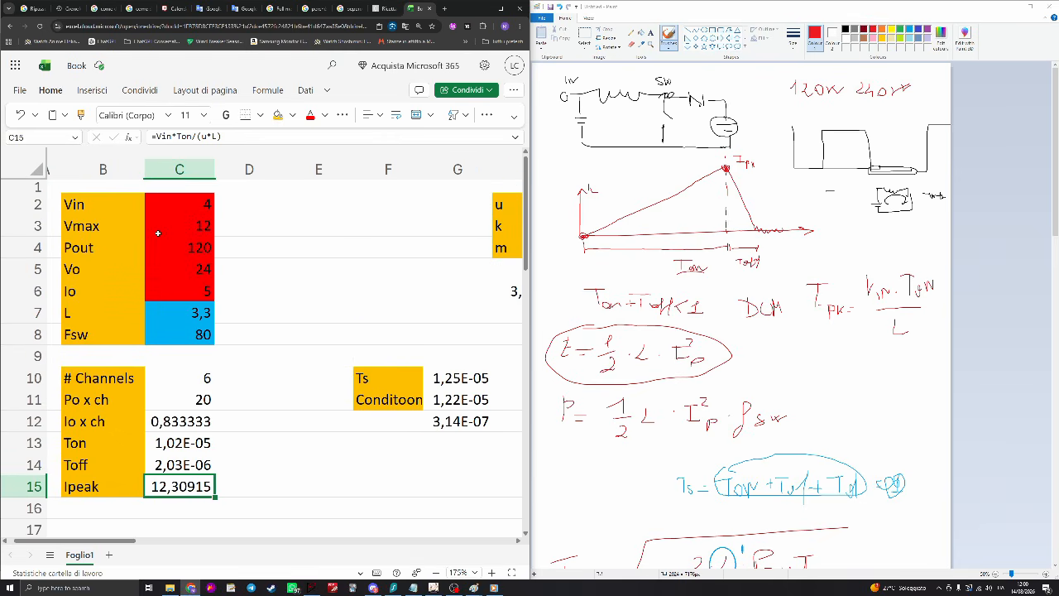
{"action": "mouse_move", "coordinate": [180, 136]}
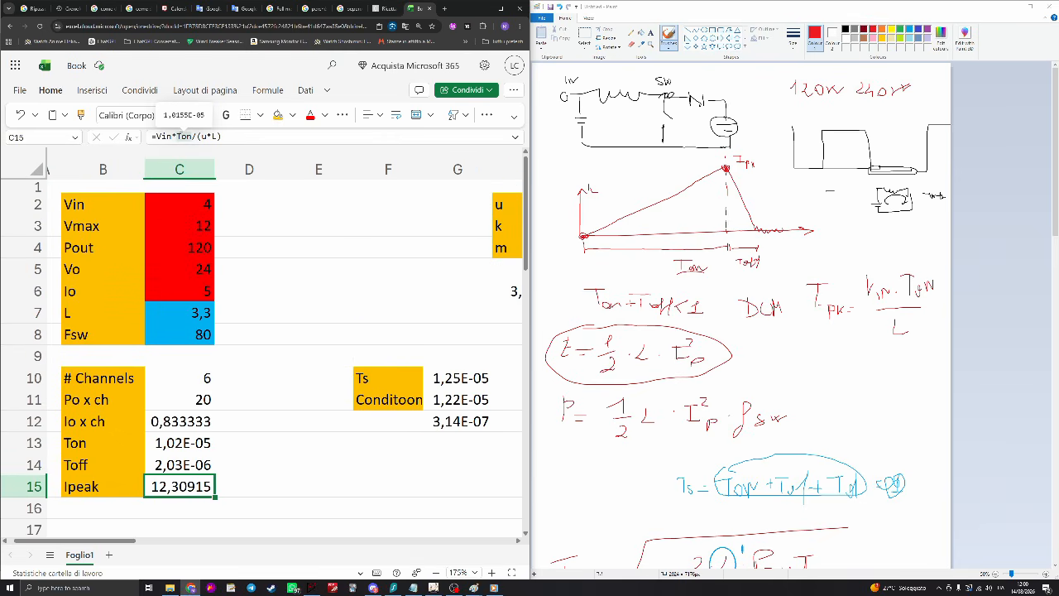
{"action": "left_click", "coordinate": [170, 445]}
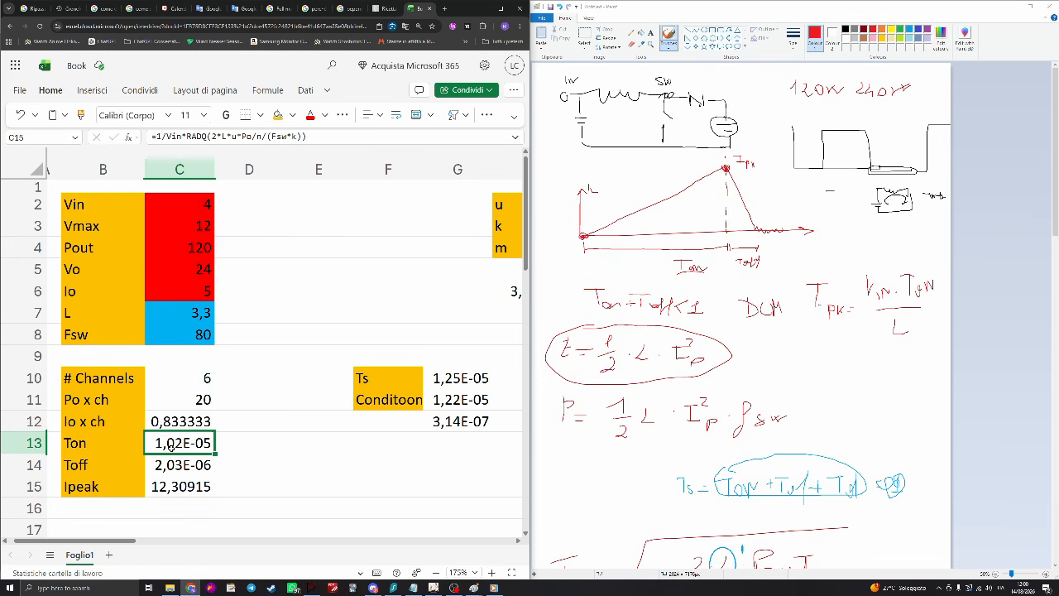
{"action": "double_click", "coordinate": [248, 138]}
{"action": "left_click_drag", "start_coordinate": [256, 137], "coordinate": [217, 137]}
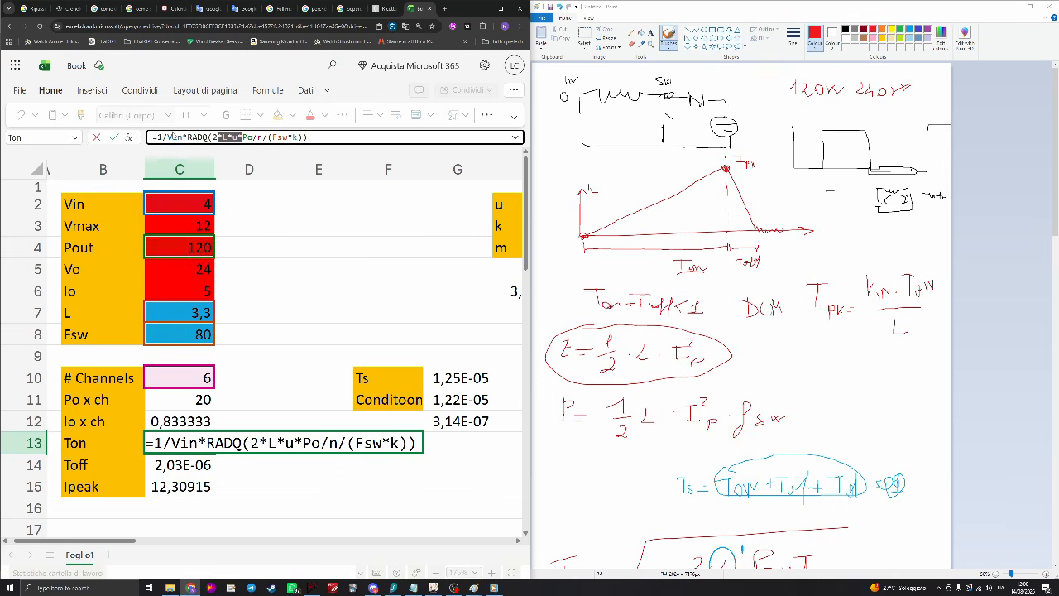
{"action": "key", "text": "Escape"}
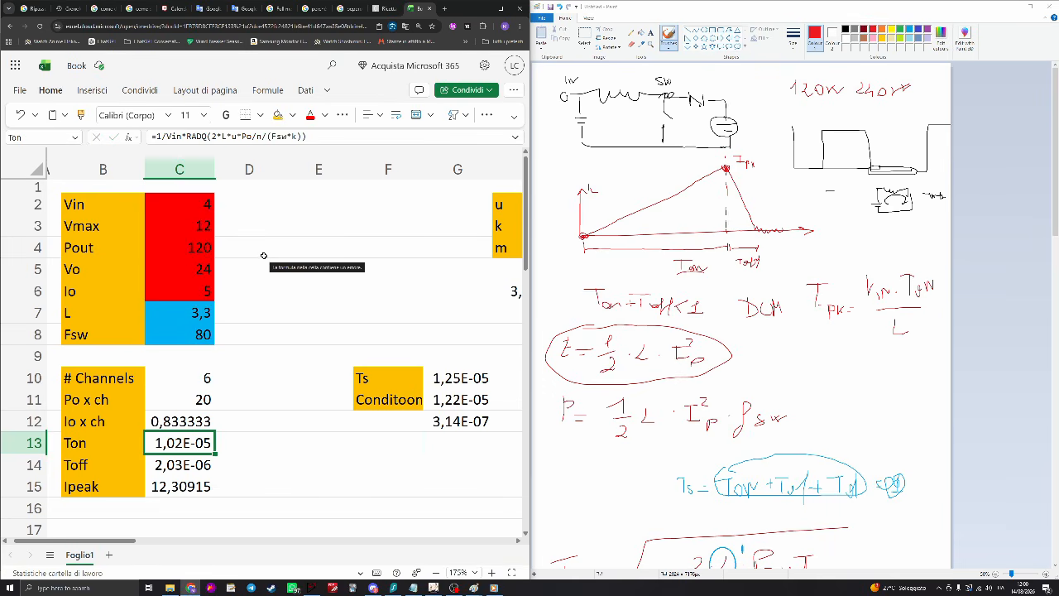
{"action": "scroll", "coordinate": [248, 269], "scroll_direction": "down", "scroll_amount": 3}
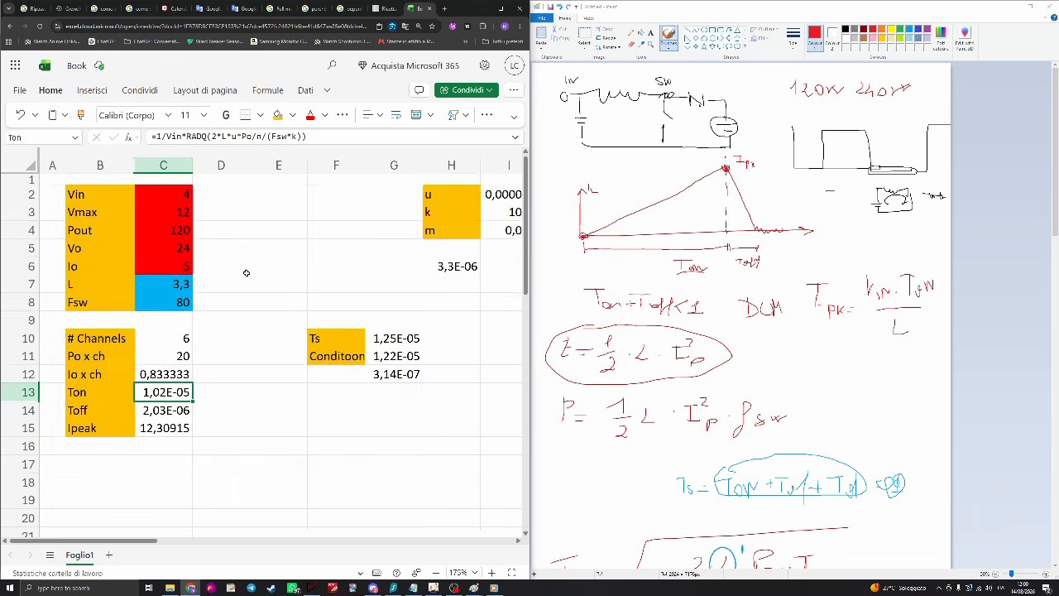
{"action": "scroll", "coordinate": [189, 387], "scroll_direction": "up", "scroll_amount": 1}
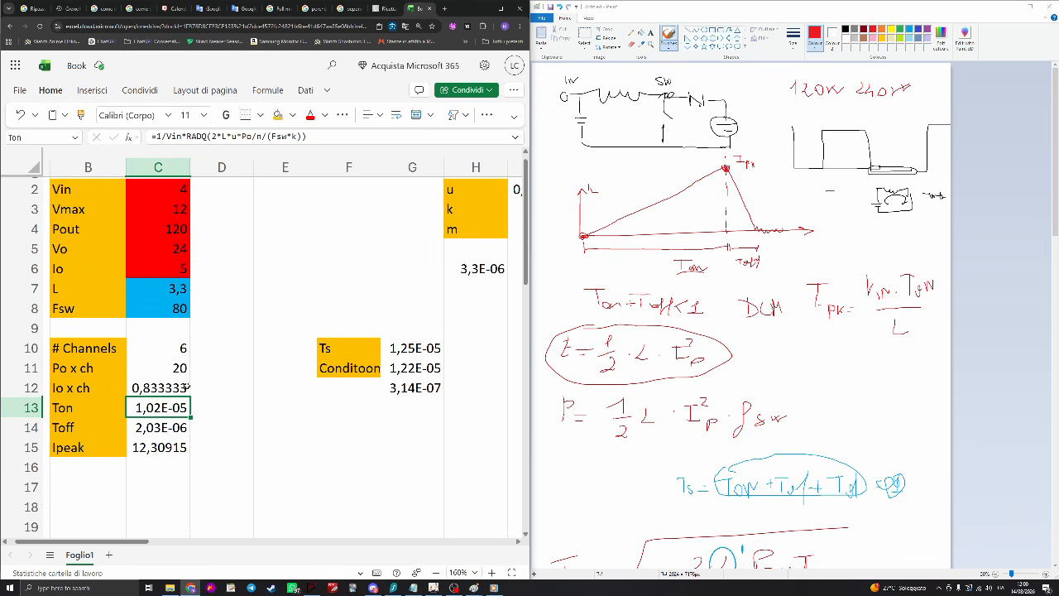
Label cell F12, below Conditoon, as DCM
{"action": "left_click", "coordinate": [365, 390]}
{"action": "left_click", "coordinate": [366, 369]}
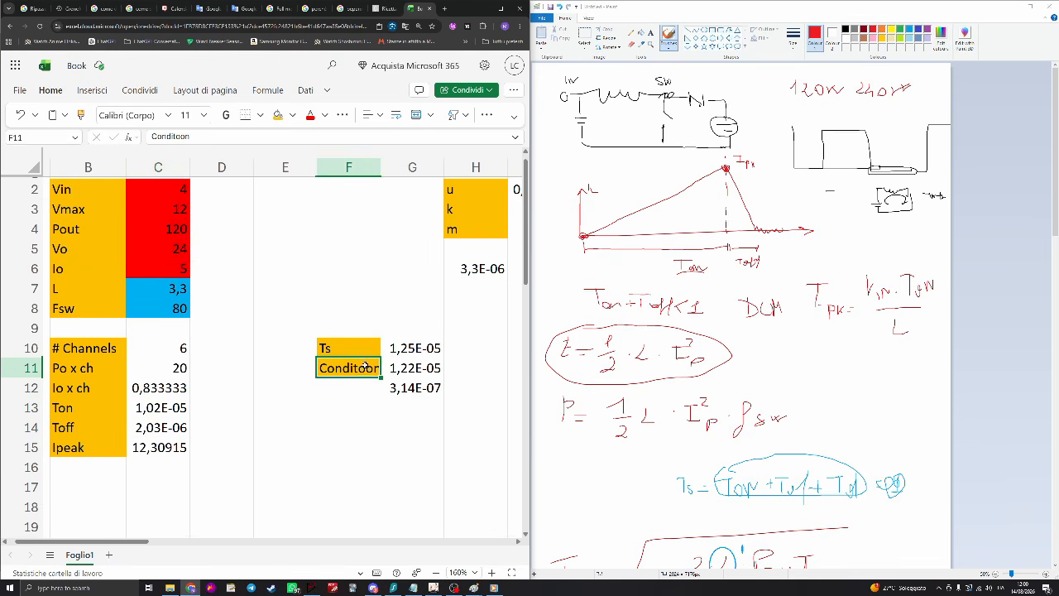
{"action": "left_click", "coordinate": [402, 366]}
{"action": "left_click", "coordinate": [354, 389]}
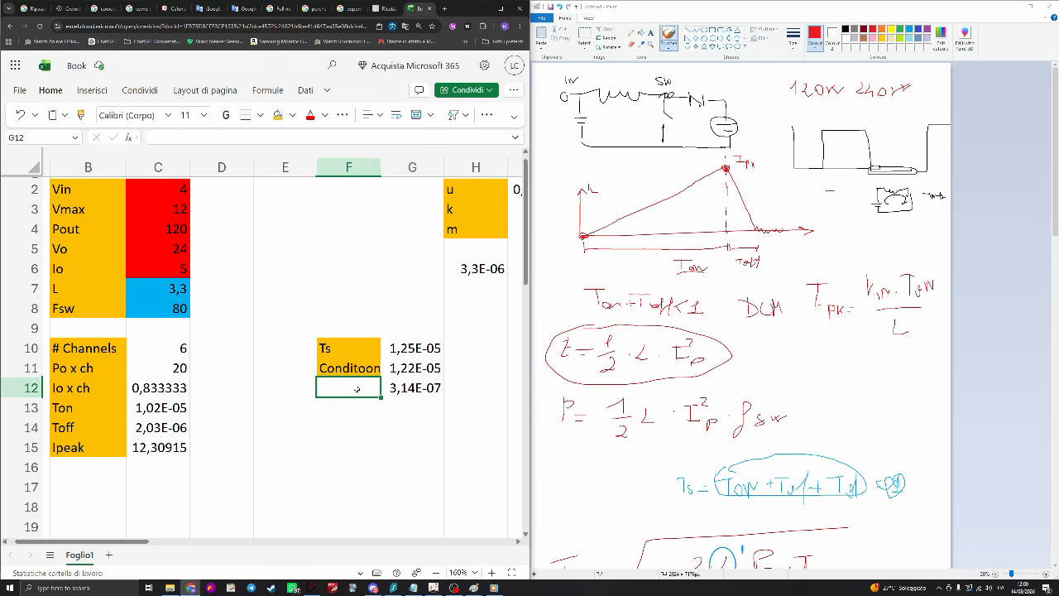
{"action": "type", "text": "Res"}
{"action": "key", "text": "shift+Left"}
{"action": "key", "text": "shift+Left"}
{"action": "key", "text": "shift+Left"}
{"action": "type", "text": "DCM yES?"}
{"action": "key", "text": "BackSpace"}
{"action": "key", "text": "BackSpace"}
{"action": "key", "text": "BackSpace"}
{"action": "key", "text": "BackSpace"}
{"action": "key", "text": "BackSpace"}
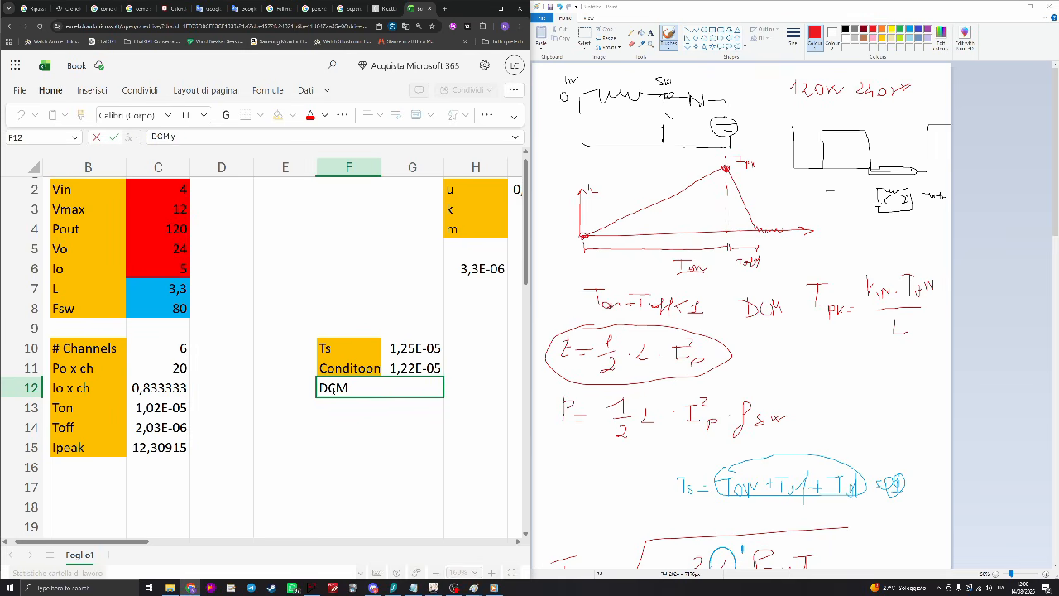
{"action": "key", "text": "Return"}
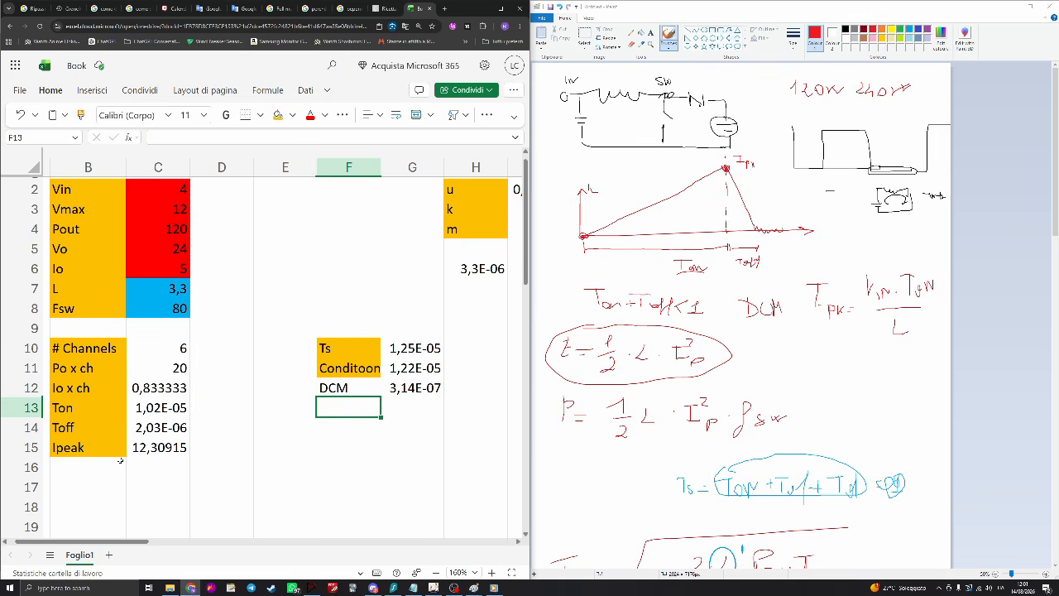
Switch to the LTspice schematic, place a second voltage source below and left of M1, and wire its positive terminal to M1's gate
{"action": "left_click", "coordinate": [152, 446]}
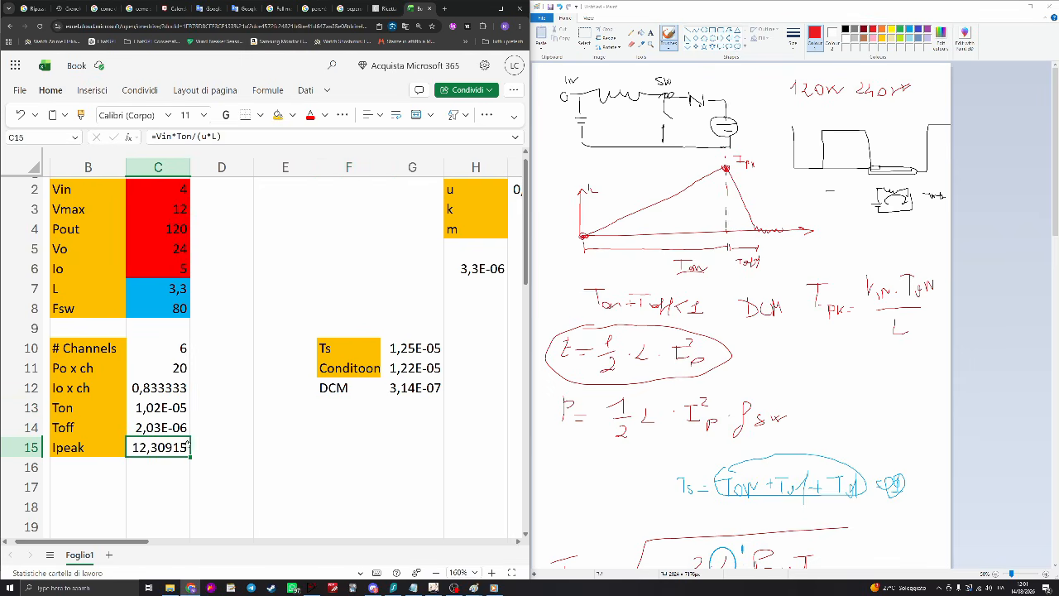
{"action": "left_click", "coordinate": [311, 587]}
{"action": "left_click", "coordinate": [304, 418]}
{"action": "key", "text": "Escape"}
{"action": "key", "text": "F3"}
{"action": "left_click", "coordinate": [305, 472]}
{"action": "left_click", "coordinate": [304, 353]}
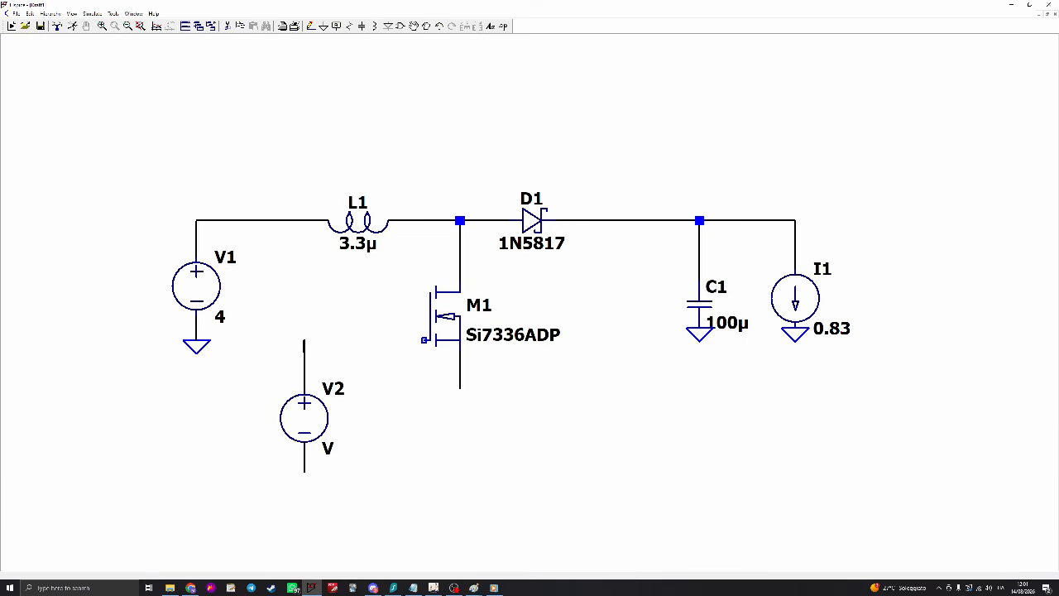
{"action": "left_click", "coordinate": [425, 339]}
{"action": "key", "text": "Escape"}
Extend M1's source wire downward and terminate it with a ground symbol
{"action": "left_click", "coordinate": [460, 448]}
{"action": "key", "text": "g"}
{"action": "left_click", "coordinate": [460, 449]}
{"action": "key", "text": "Escape"}
Configure V2 as PULSE with Vinitial 0, Von 15, delay 0, rise and fall 1n, on-time {D/Fsw} and period {1/Fsw}
{"action": "right_click", "coordinate": [307, 413]}
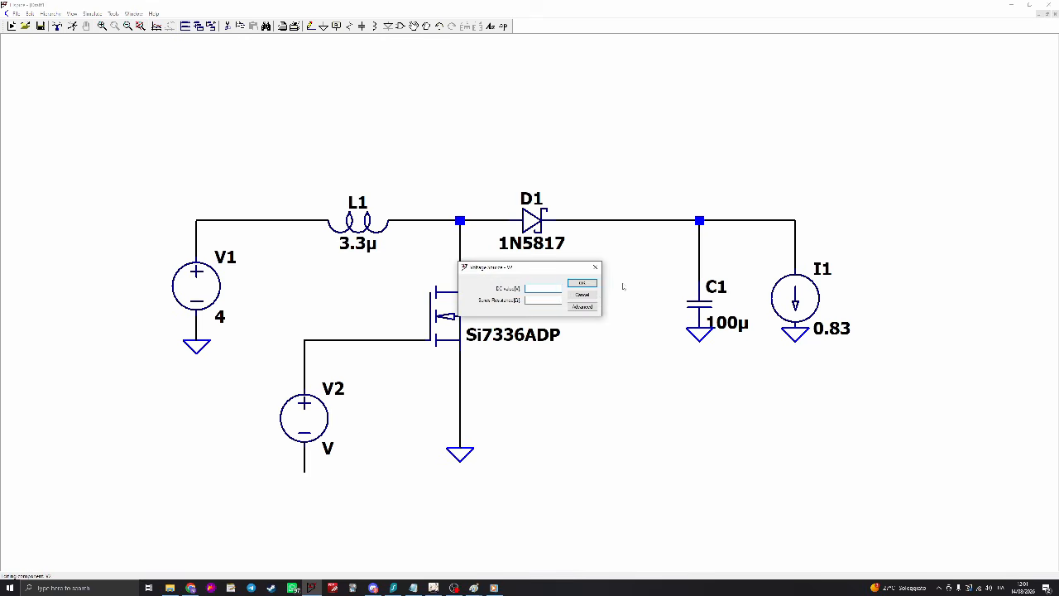
{"action": "left_click", "coordinate": [582, 308]}
{"action": "left_click", "coordinate": [419, 225]}
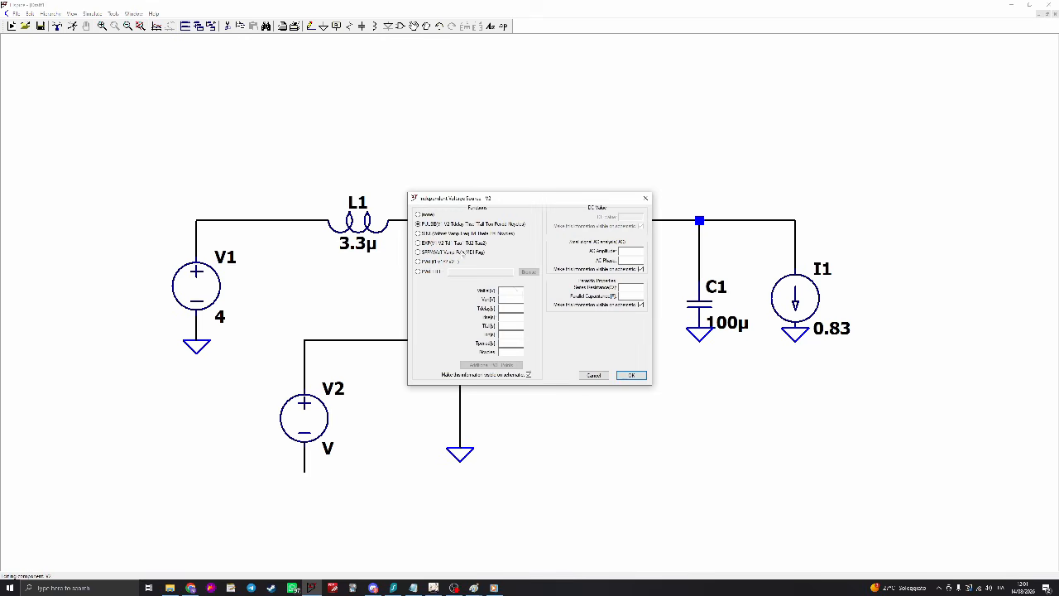
{"action": "left_click", "coordinate": [512, 299]}
{"action": "type", "text": "15"}
{"action": "left_click", "coordinate": [517, 317]}
{"action": "type", "text": "1n"}
{"action": "left_click", "coordinate": [517, 326]}
{"action": "type", "text": "1n"}
{"action": "left_click", "coordinate": [517, 335]}
{"action": "type", "text": "Fsw"}
{"action": "left_click", "coordinate": [507, 344]}
{"action": "type", "text": "1/Fsw}"}
{"action": "key", "text": "Return"}
Ground V2's negative terminal and shift the source with its ground further left of M1
{"action": "key", "text": "g"}
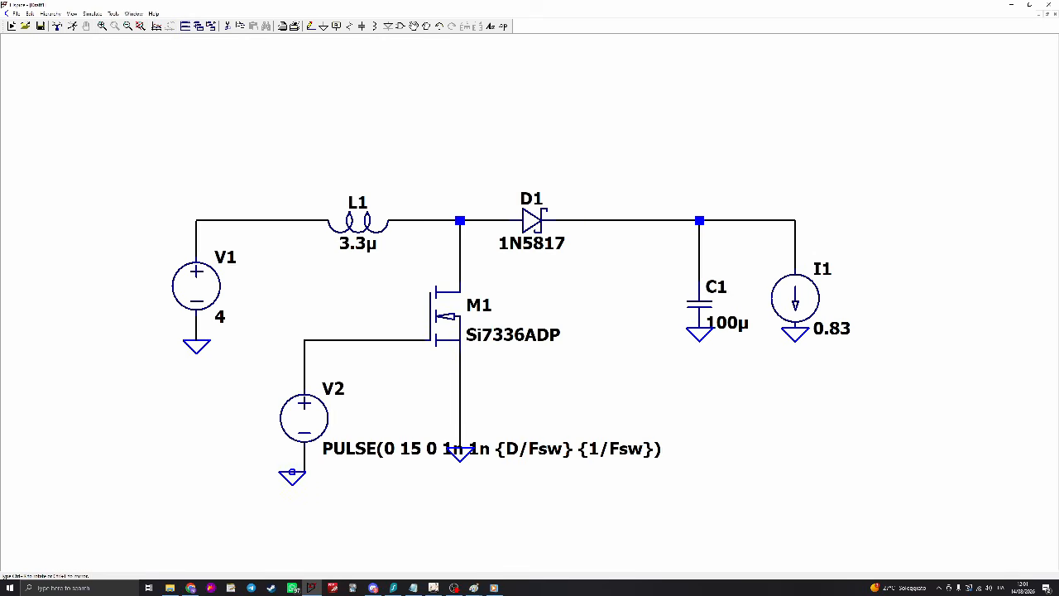
{"action": "left_click", "coordinate": [304, 474]}
{"action": "left_click_drag", "start_coordinate": [310, 330], "coordinate": [289, 330]}
{"action": "left_click", "coordinate": [255, 331]}
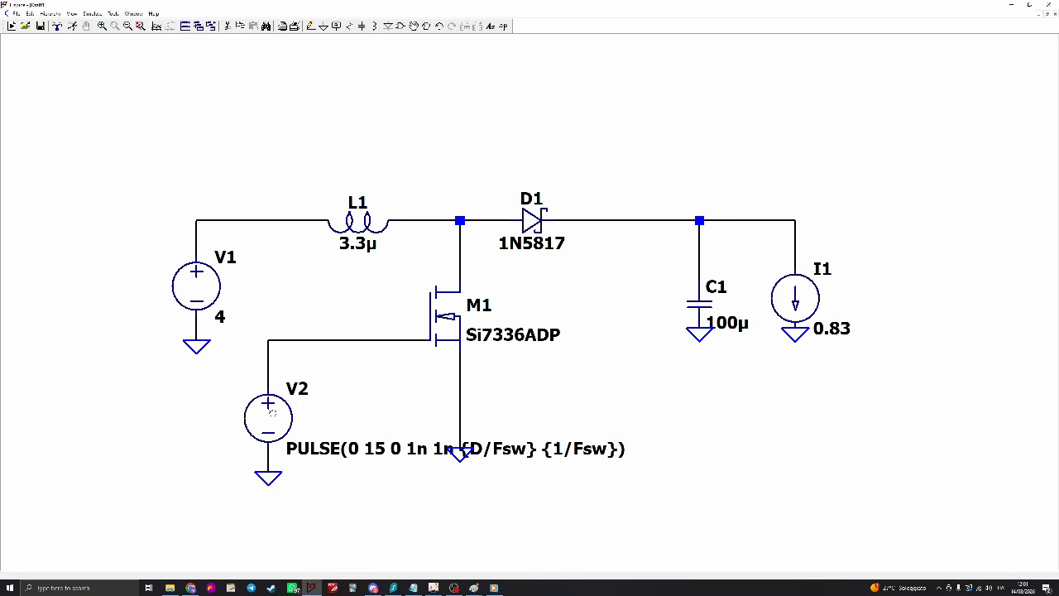
Move V2's PULSE text below the source, clear of M1's ground symbol
{"action": "left_click", "coordinate": [337, 445]}
{"action": "left_click", "coordinate": [218, 514]}
{"action": "scroll", "coordinate": [426, 269], "scroll_direction": "down", "scroll_amount": 3}
{"action": "scroll", "coordinate": [539, 227], "scroll_direction": "up", "scroll_amount": 2}
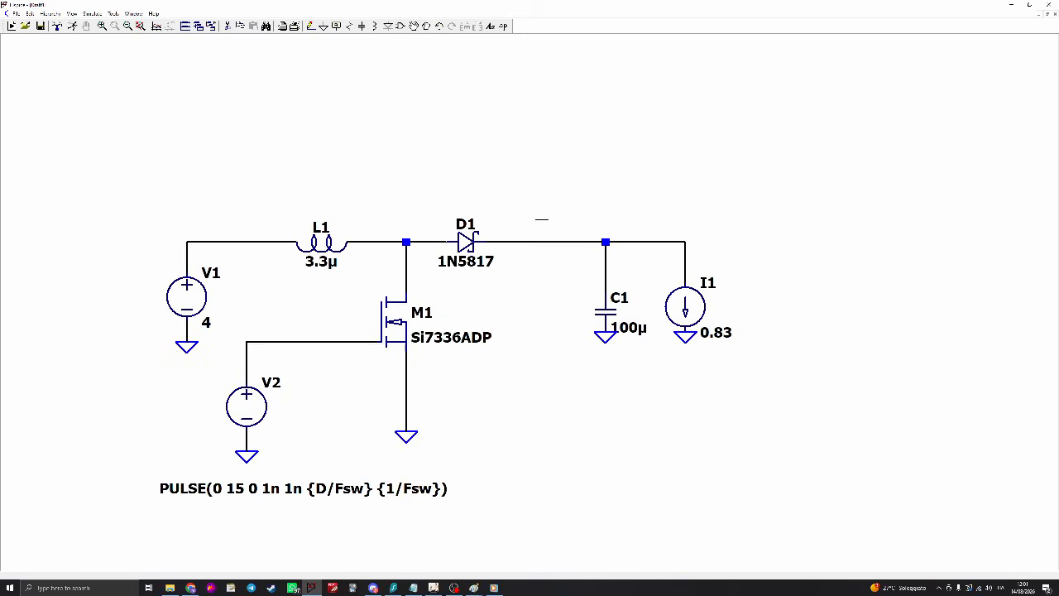
Label the output net between C1 and I1 as Out
{"action": "key", "text": "F4"}
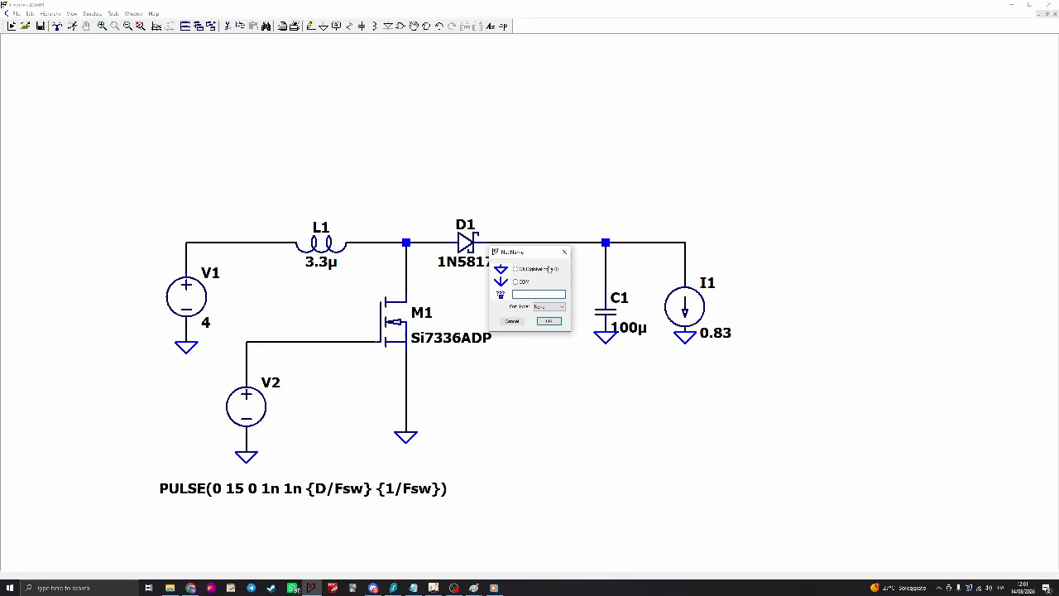
{"action": "type", "text": "Out"}
{"action": "key", "text": "Return"}
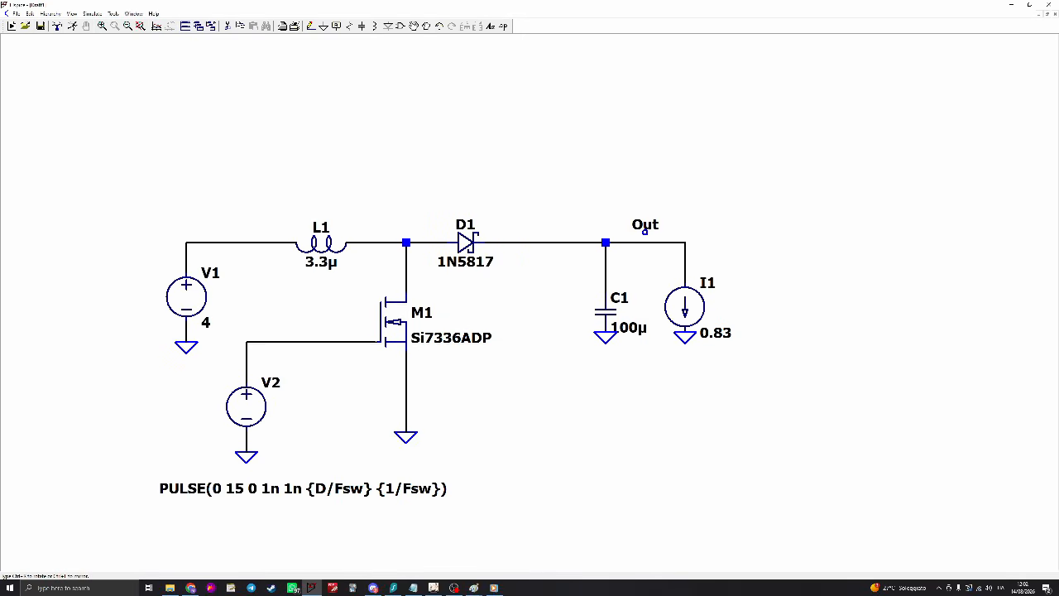
{"action": "left_click", "coordinate": [634, 241]}
Add the SPICE directives .param D=0.7 and .param Fsw=80k below the output capacitor
{"action": "key", "text": "s"}
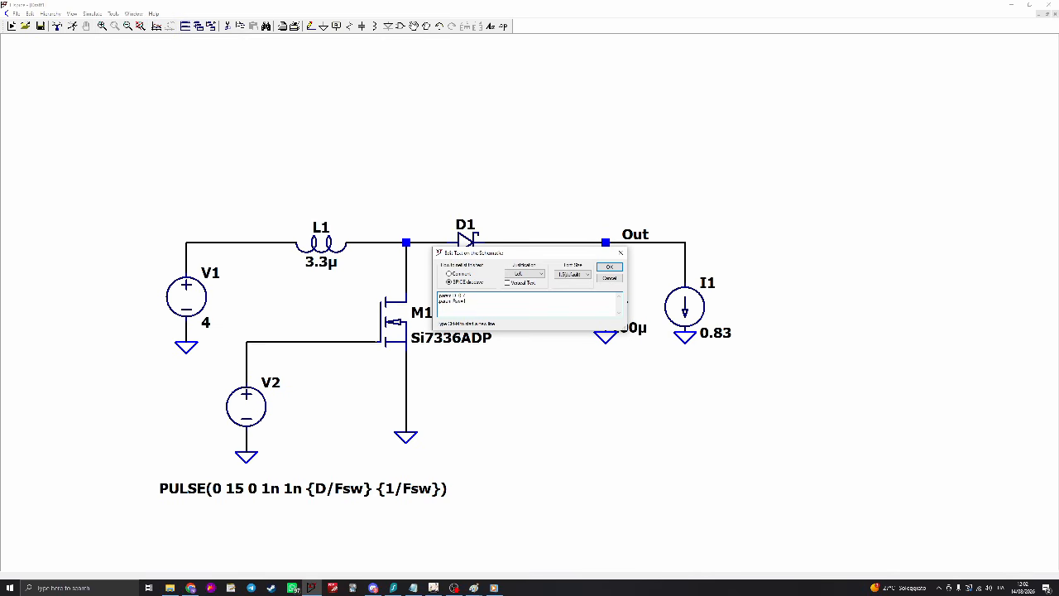
{"action": "key", "text": "Return"}
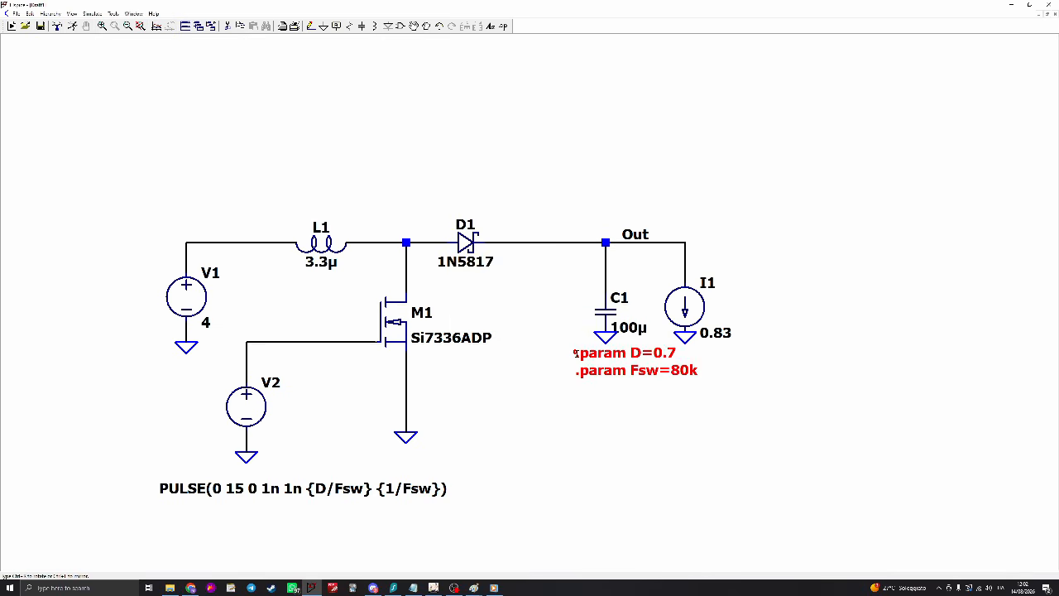
{"action": "left_click", "coordinate": [551, 369]}
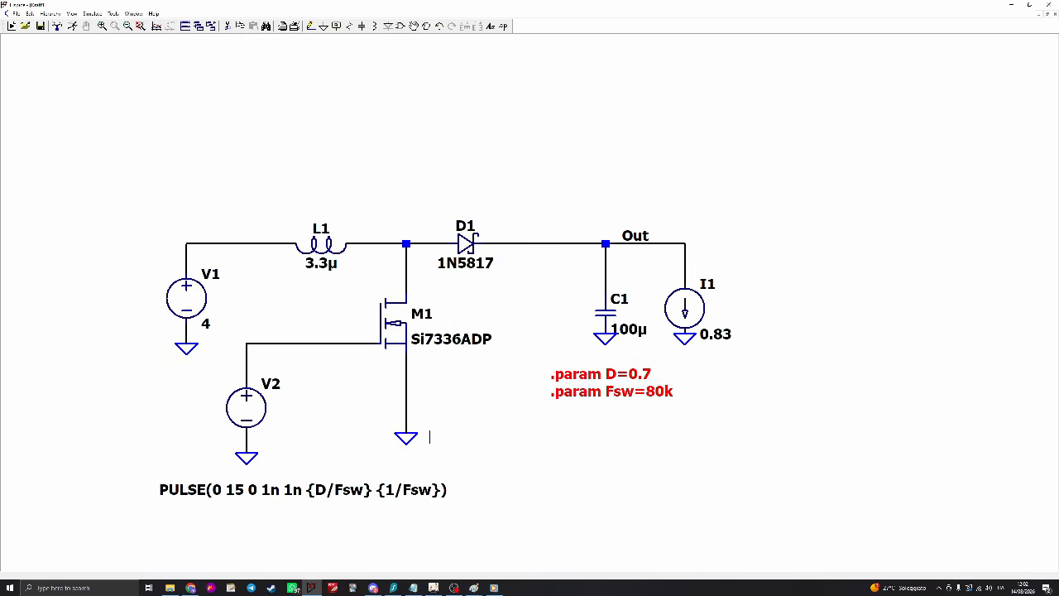
Check the calculated values in the spreadsheet, return to the schematic and run a transient simulation with a stop time of 1m
{"action": "left_click", "coordinate": [190, 587]}
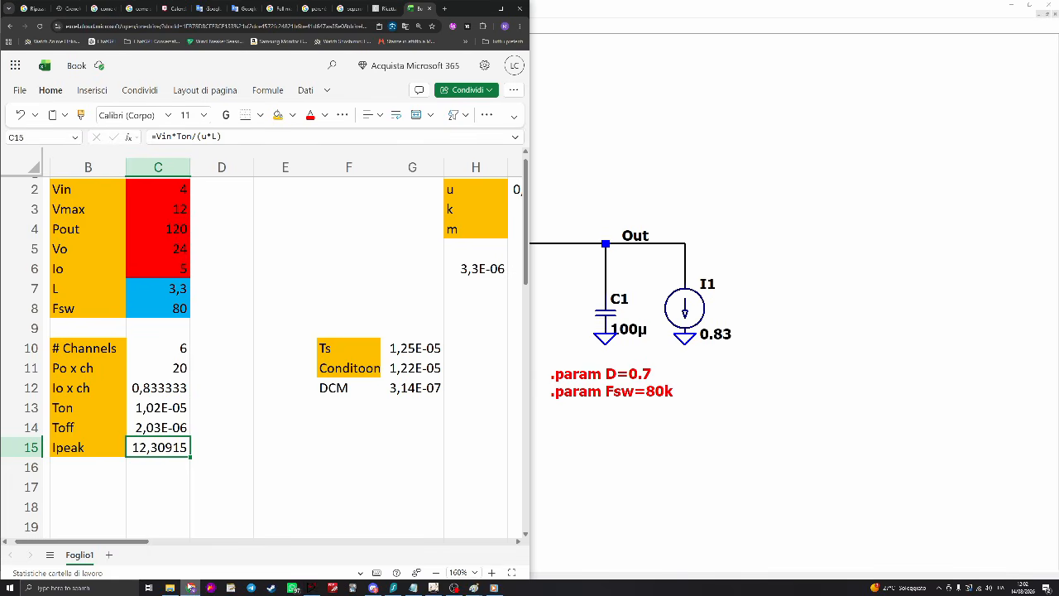
{"action": "left_click", "coordinate": [190, 587]}
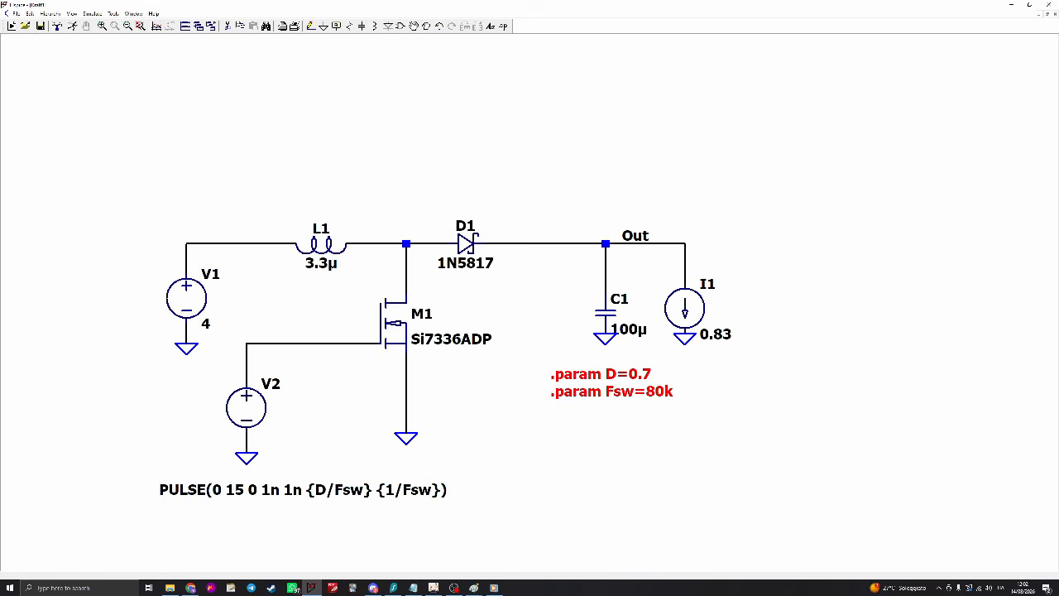
{"action": "left_click", "coordinate": [72, 26]}
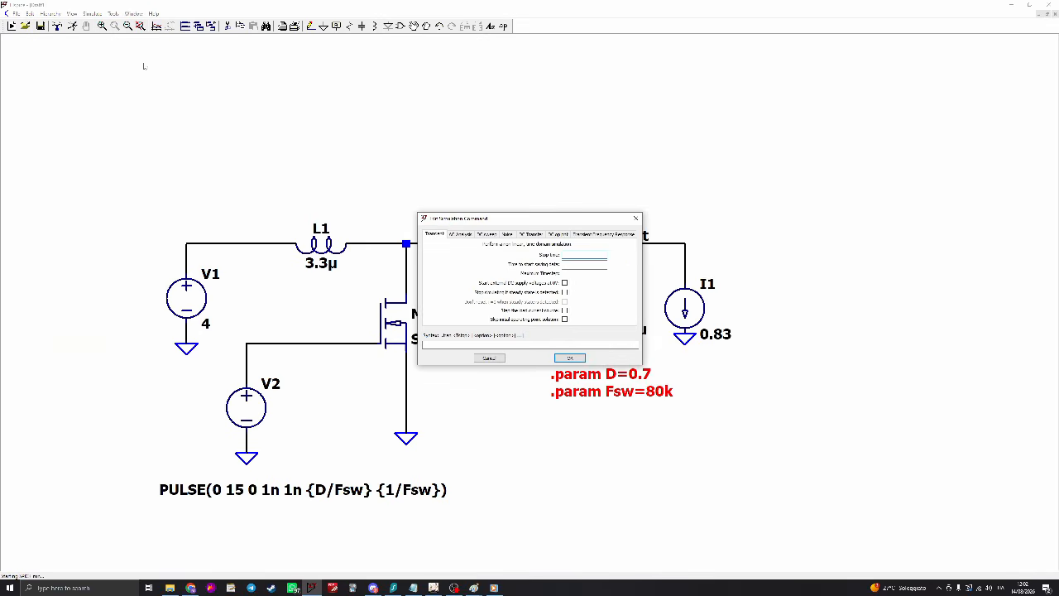
{"action": "type", "text": "1m"}
{"action": "key", "text": "Return"}
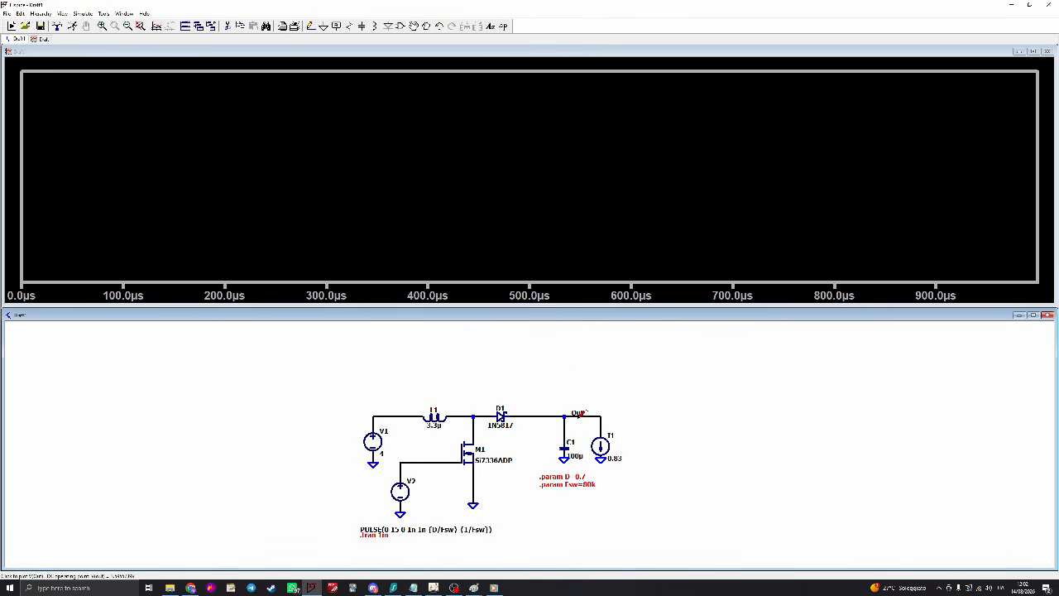
Plot the voltage of the Out net, inspect the final part of the curve and restore the full waveform view
{"action": "scroll", "coordinate": [585, 420], "scroll_direction": "up", "scroll_amount": 2}
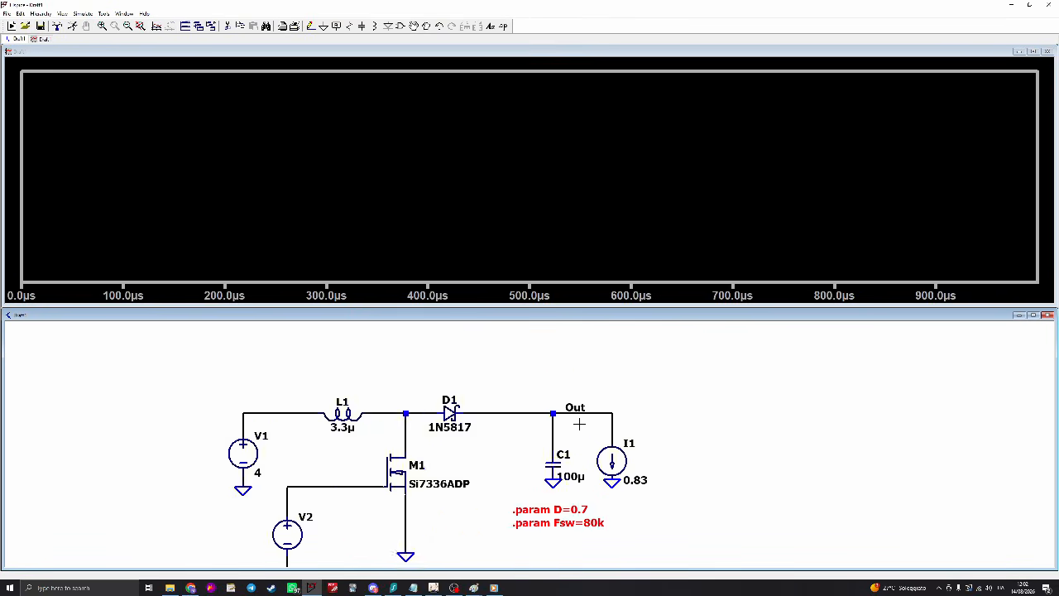
{"action": "scroll", "coordinate": [536, 435], "scroll_direction": "down", "scroll_amount": 1}
{"action": "left_click", "coordinate": [548, 426]}
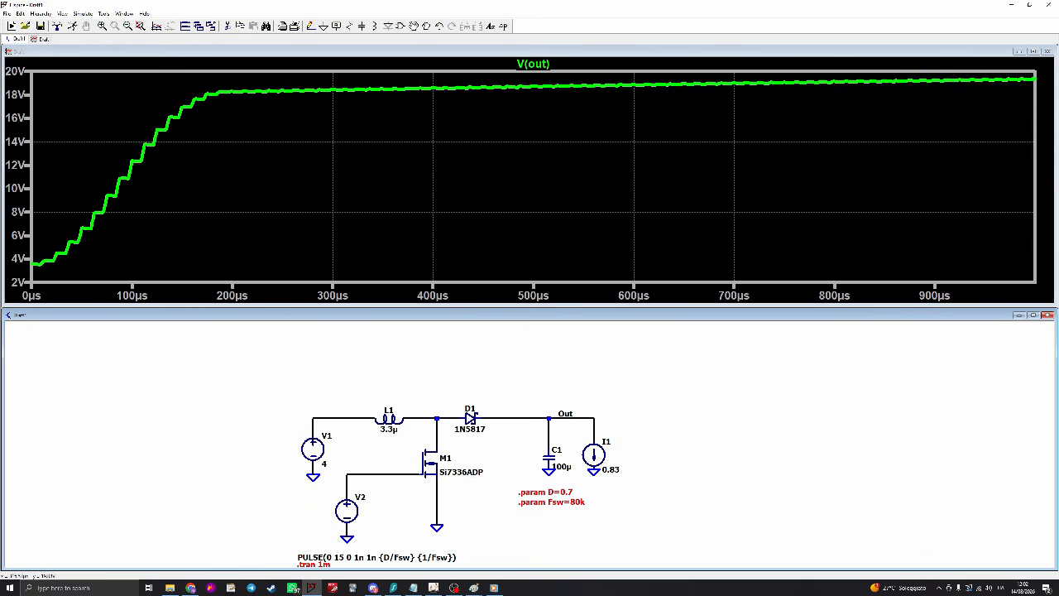
{"action": "left_click_drag", "start_coordinate": [949, 89], "coordinate": [1029, 74]}
{"action": "right_click", "coordinate": [208, 124]}
{"action": "left_click", "coordinate": [240, 131]}
Set the duty-cycle parameter D to 0.75, rerun the simulation and inspect the settled output voltage
{"action": "scroll", "coordinate": [607, 463], "scroll_direction": "up", "scroll_amount": 2}
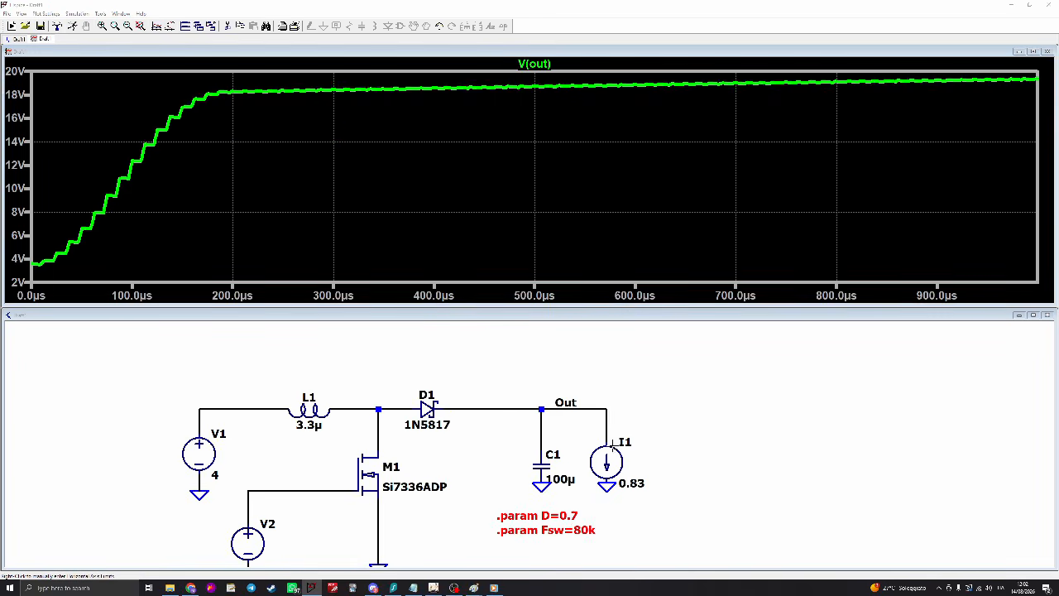
{"action": "right_click", "coordinate": [560, 516]}
{"action": "key", "text": "Return"}
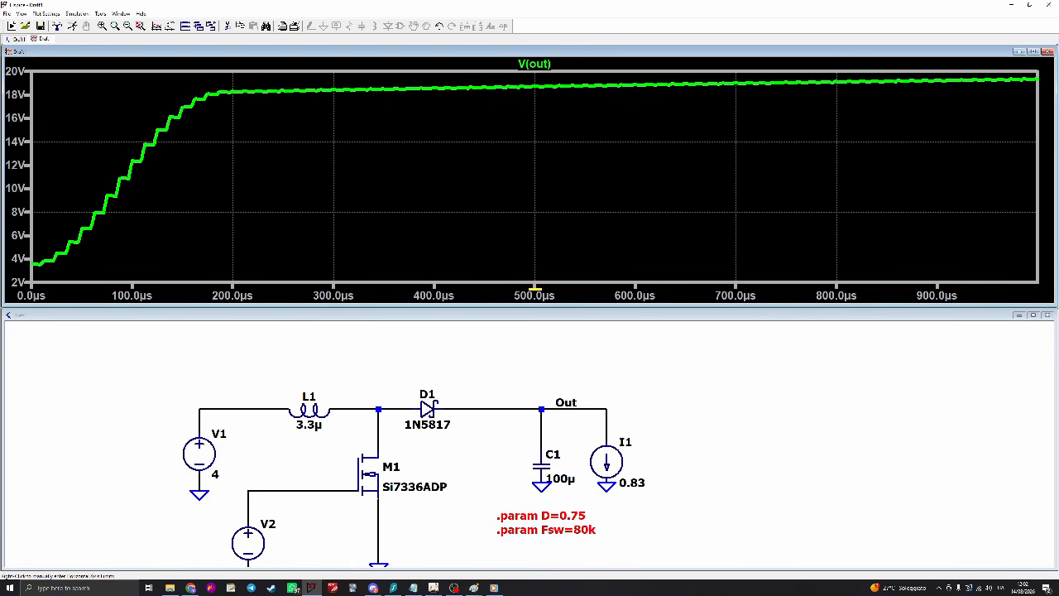
{"action": "left_click", "coordinate": [74, 26]}
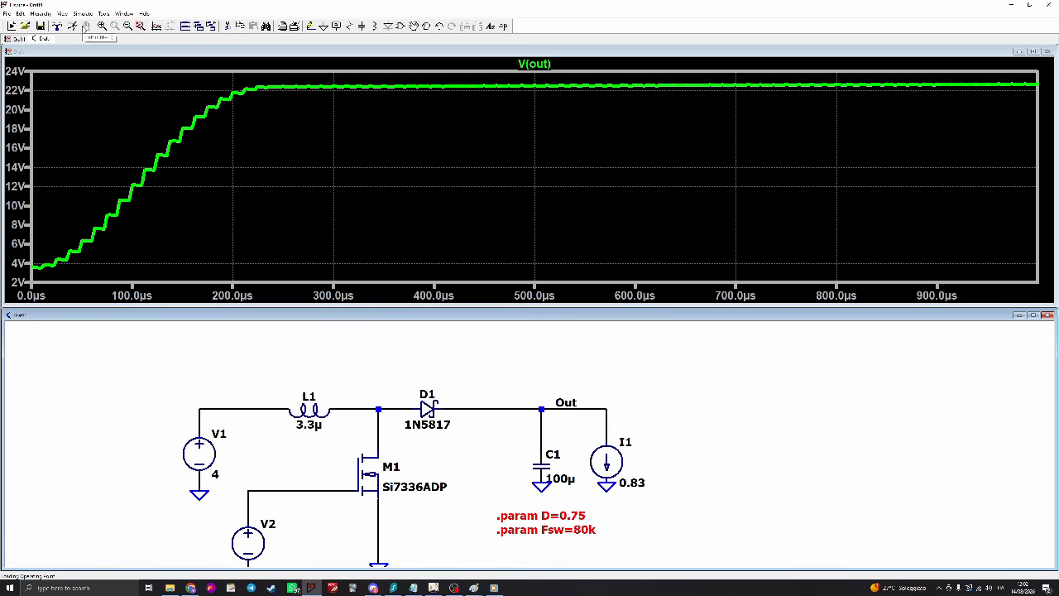
{"action": "left_click_drag", "start_coordinate": [911, 74], "coordinate": [912, 73]}
{"action": "right_click", "coordinate": [235, 125]}
{"action": "left_click", "coordinate": [240, 135]}
Set the duty-cycle parameter D to 0.78, rerun the simulation and inspect the output voltage around 600 µs
{"action": "scroll", "coordinate": [560, 530], "scroll_direction": "up", "scroll_amount": 1}
{"action": "right_click", "coordinate": [578, 513]}
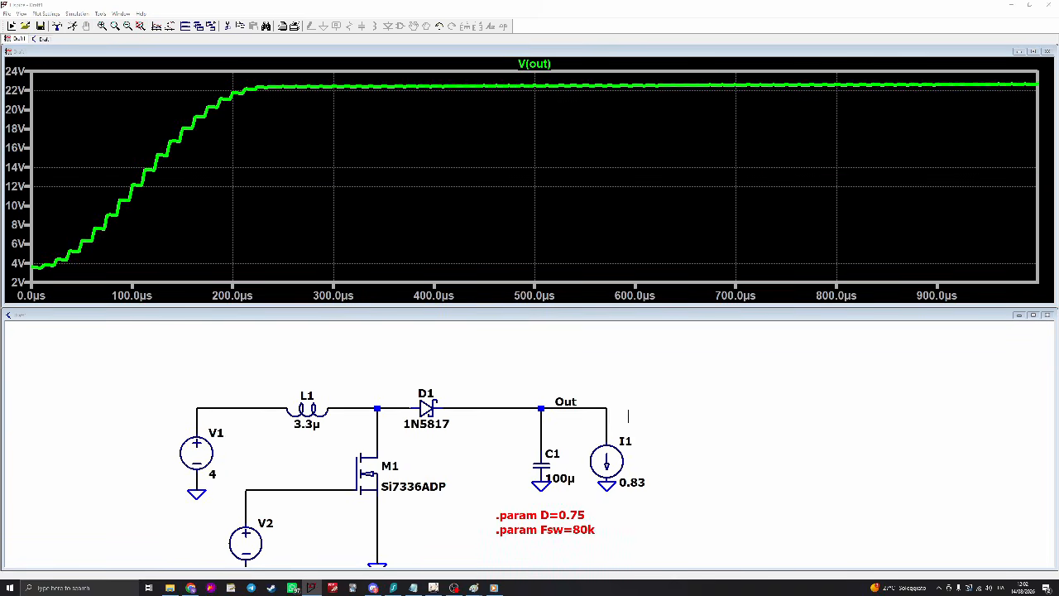
{"action": "left_click", "coordinate": [594, 341]}
{"action": "left_click", "coordinate": [72, 26]}
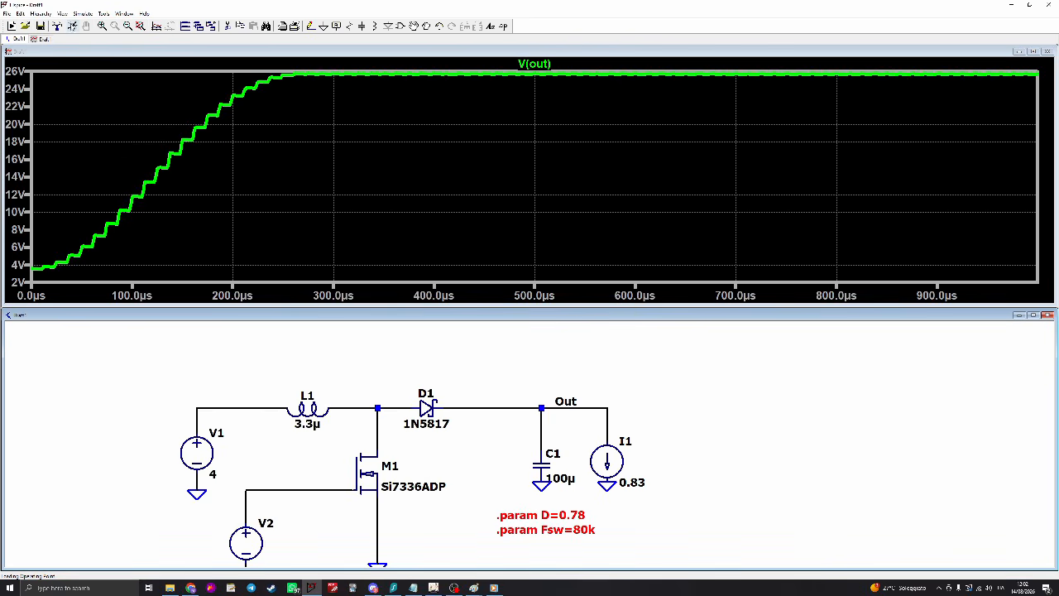
{"action": "left_click_drag", "start_coordinate": [606, 99], "coordinate": [664, 62]}
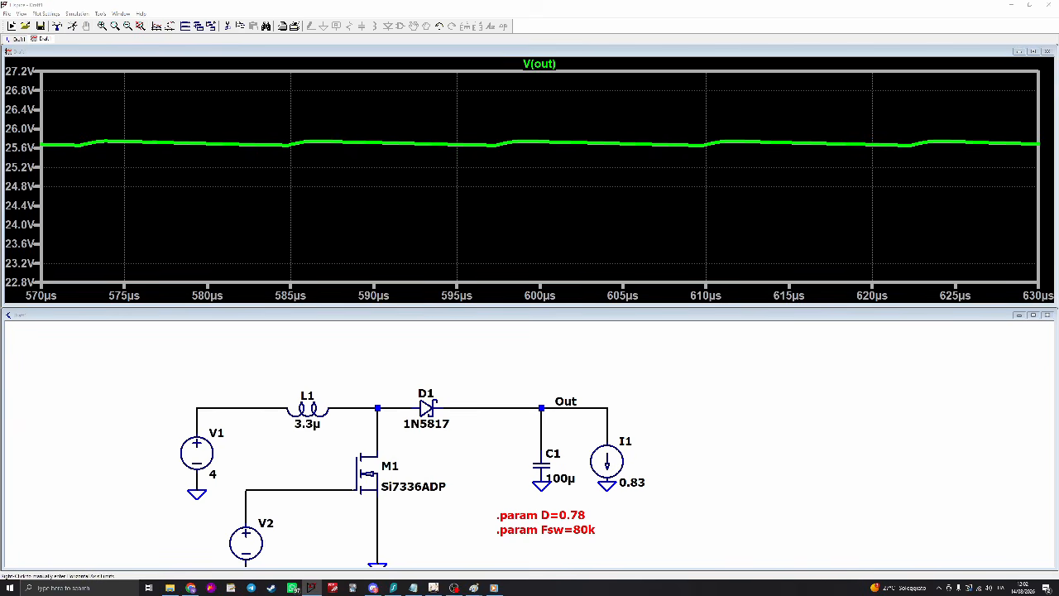
Set the duty-cycle parameter D to 0.76 and rerun the simulation
{"action": "right_click", "coordinate": [584, 513]}
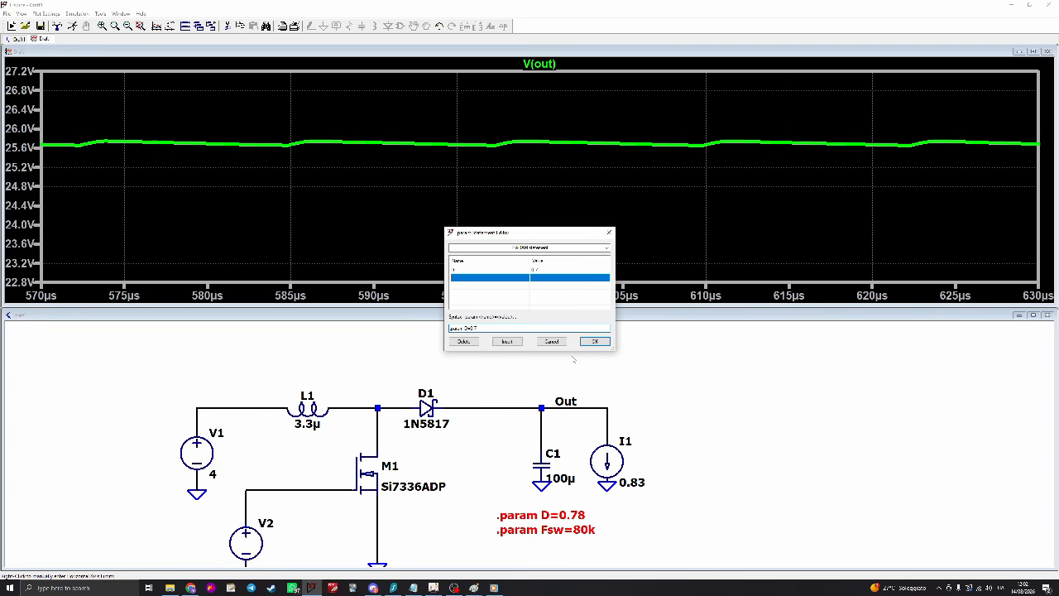
{"action": "type", "text": "6"}
{"action": "key", "text": "Return"}
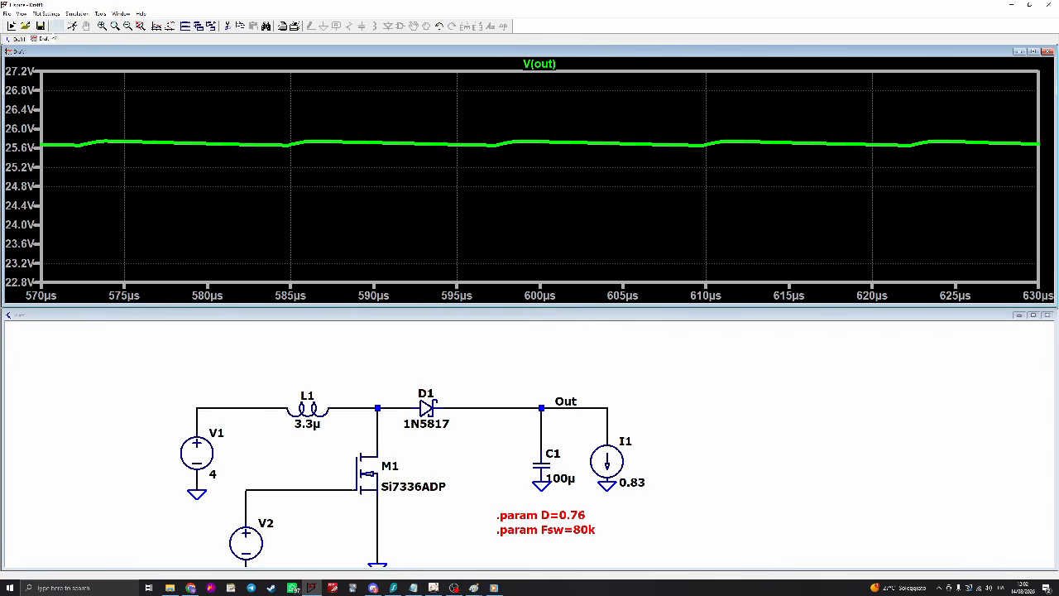
{"action": "left_click", "coordinate": [72, 26]}
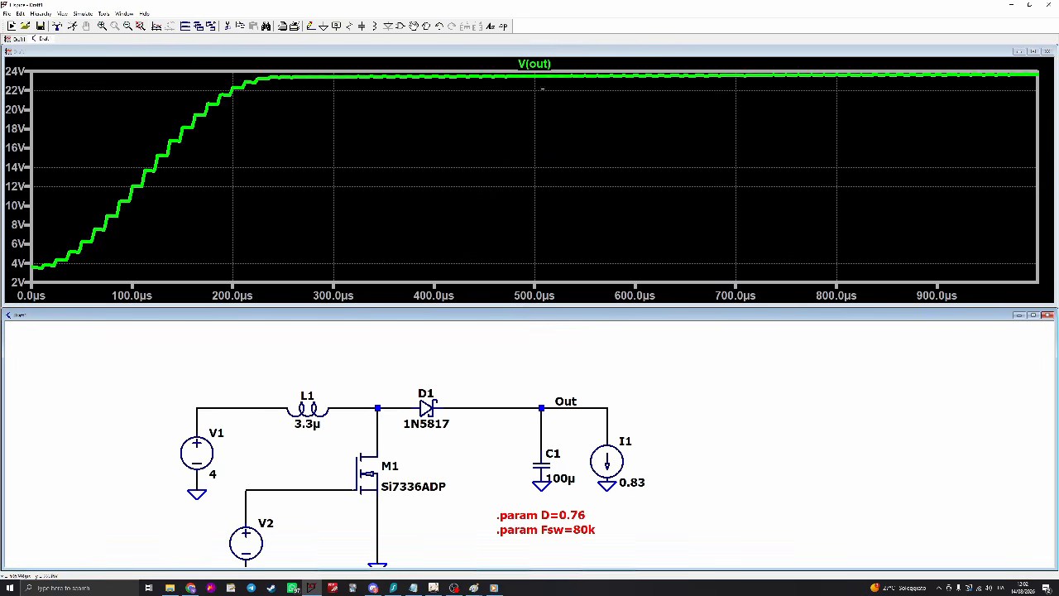
Examine the V(out) ripple around 470 µs up close, then return to the full waveform view
{"action": "left_click_drag", "start_coordinate": [499, 85], "coordinate": [534, 70]}
{"action": "left_click_drag", "start_coordinate": [140, 177], "coordinate": [785, 216]}
{"action": "right_click", "coordinate": [380, 117]}
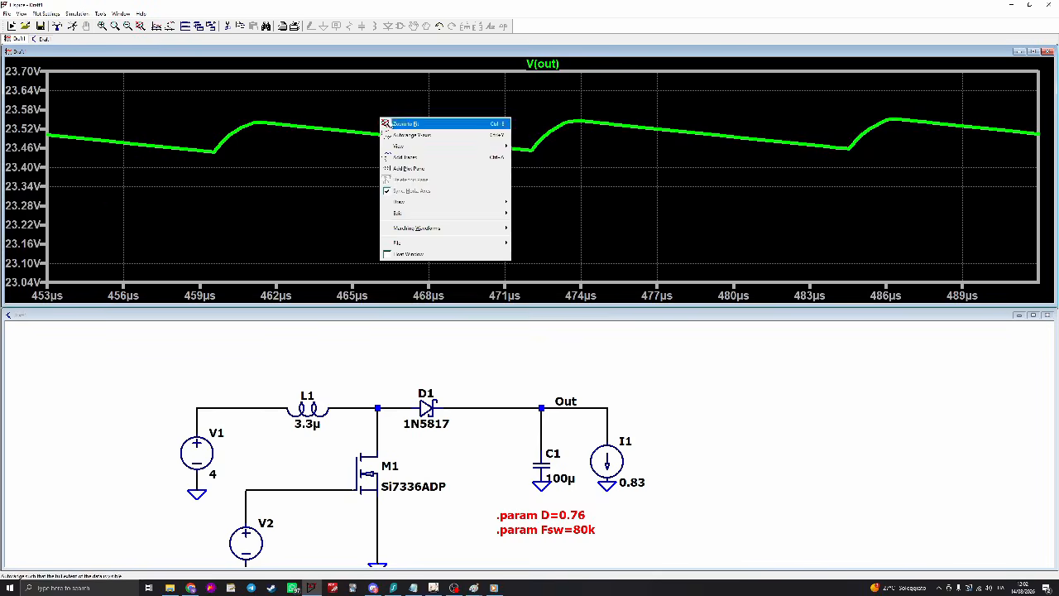
{"action": "left_click", "coordinate": [398, 123]}
Tile the windows vertically and rearrange them with the enlarged schematic on the left and the waveform on the right
{"action": "right_click", "coordinate": [563, 32]}
{"action": "left_click", "coordinate": [580, 48]}
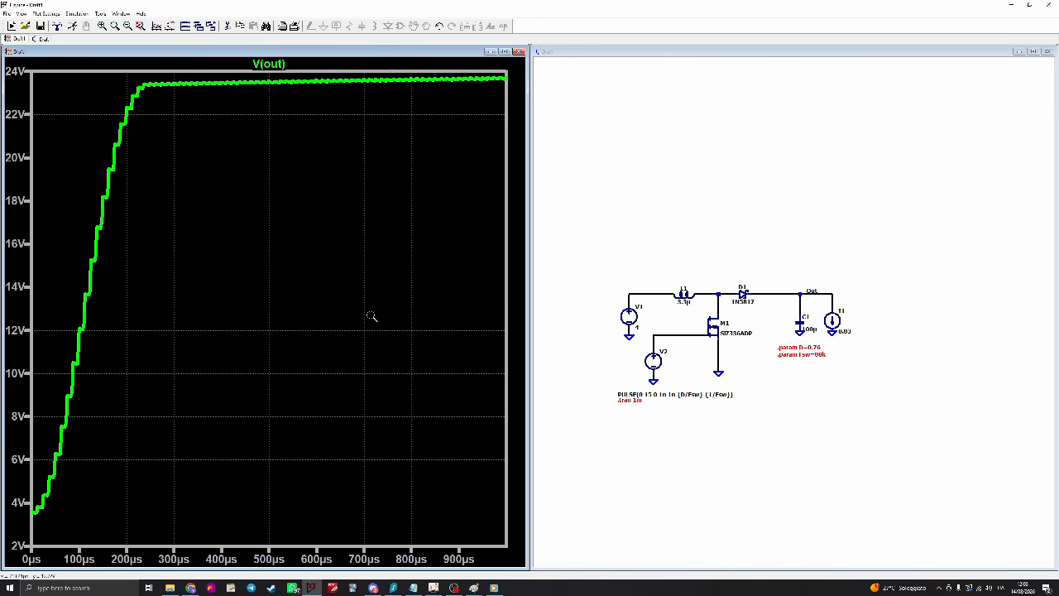
{"action": "left_click_drag", "start_coordinate": [548, 51], "coordinate": [183, 111]}
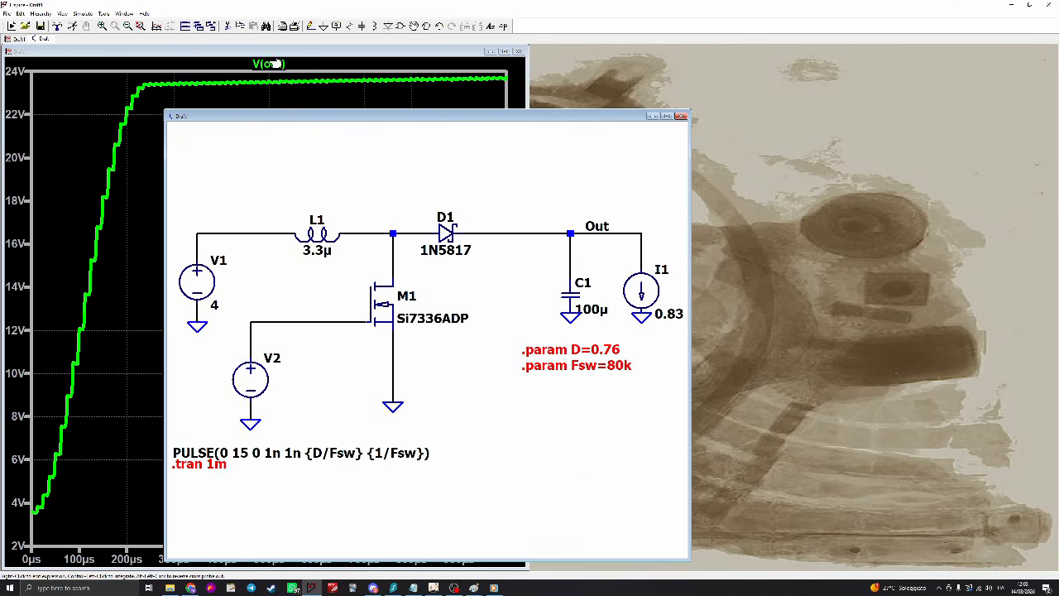
{"action": "left_click", "coordinate": [273, 63]}
{"action": "left_click_drag", "start_coordinate": [363, 58], "coordinate": [930, 58]}
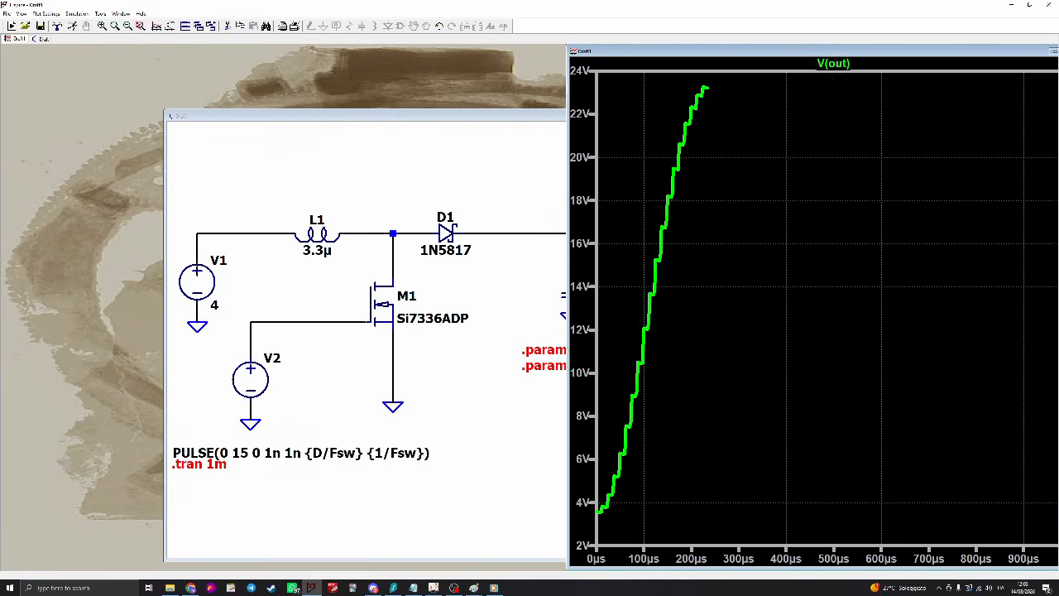
{"action": "left_click_drag", "start_coordinate": [364, 123], "coordinate": [205, 59]}
{"action": "left_click_drag", "start_coordinate": [526, 497], "coordinate": [562, 569]}
{"action": "right_click", "coordinate": [692, 427]}
{"action": "left_click", "coordinate": [717, 443]}
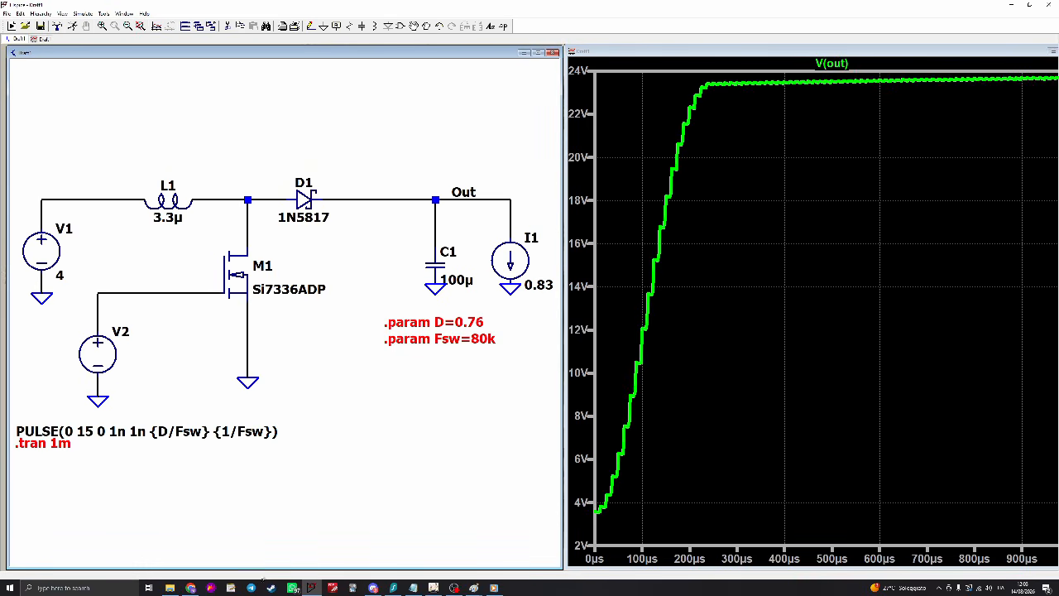
Check the Ipeak formula in the spreadsheet's C15 without changing it, then return to LTspice
{"action": "left_click", "coordinate": [191, 588]}
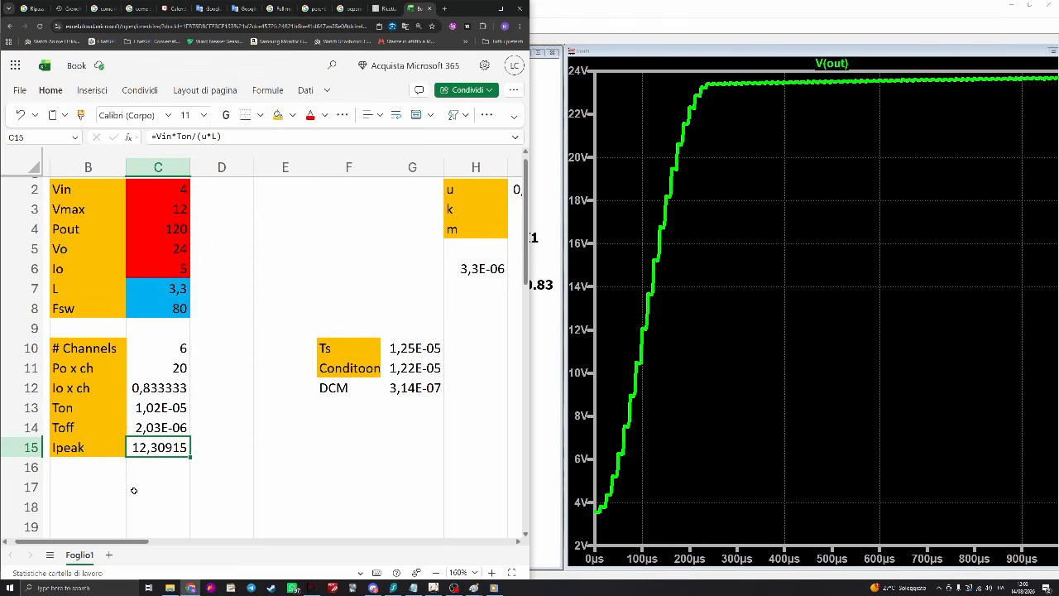
{"action": "double_click", "coordinate": [154, 447]}
{"action": "key", "text": "Escape"}
{"action": "left_click", "coordinate": [500, 8]}
Add an empty plot pane above the V(out) waveform
{"action": "right_click", "coordinate": [728, 379]}
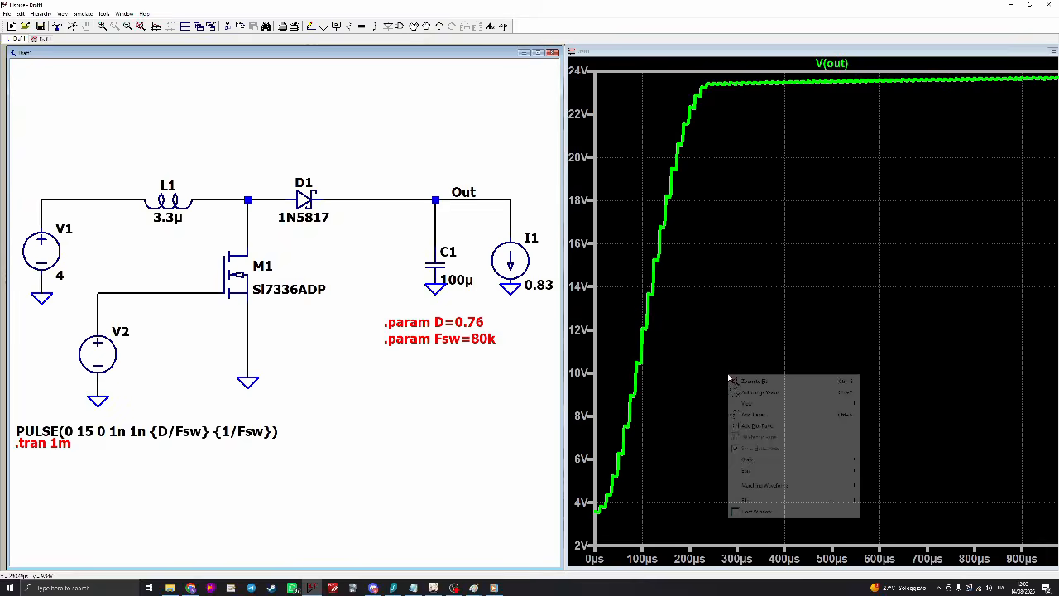
{"action": "left_click", "coordinate": [753, 425]}
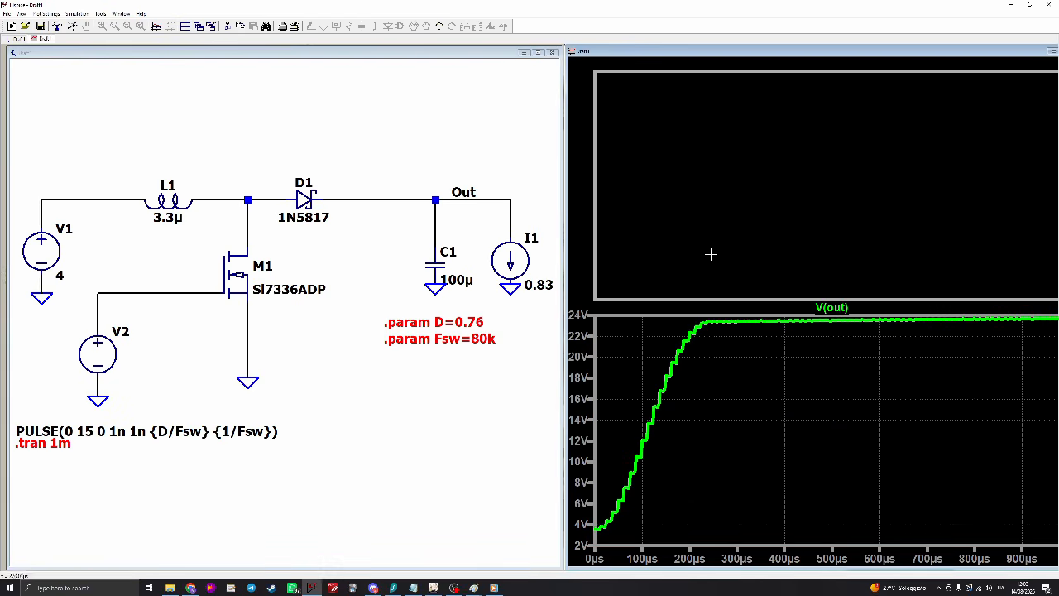
Plot the current through diode D1 in the upper pane, examine its peak near 684 µs up close, then restore the full view
{"action": "left_click", "coordinate": [305, 199]}
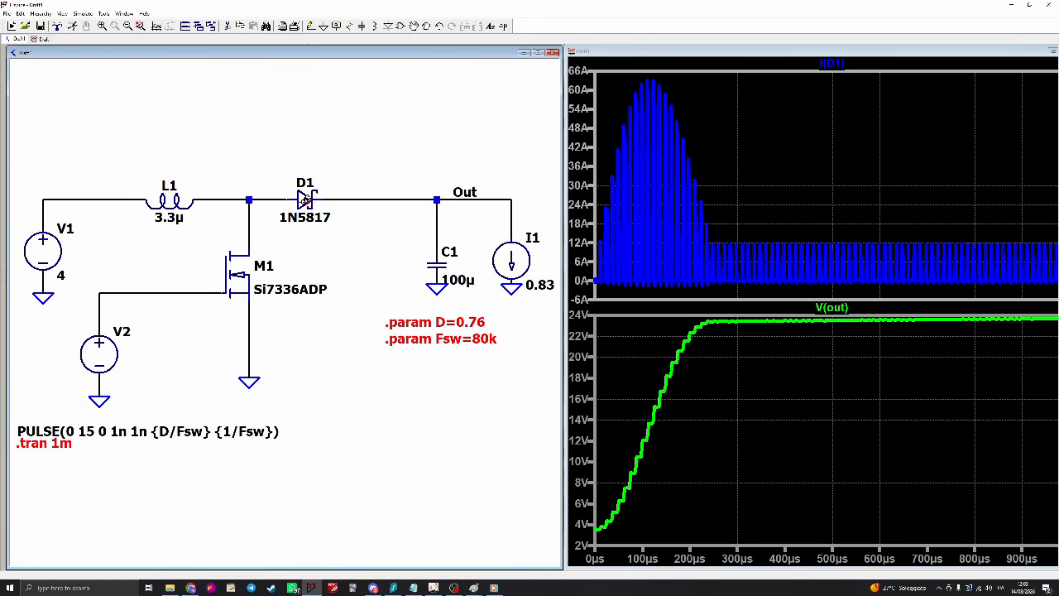
{"action": "left_click", "coordinate": [921, 285]}
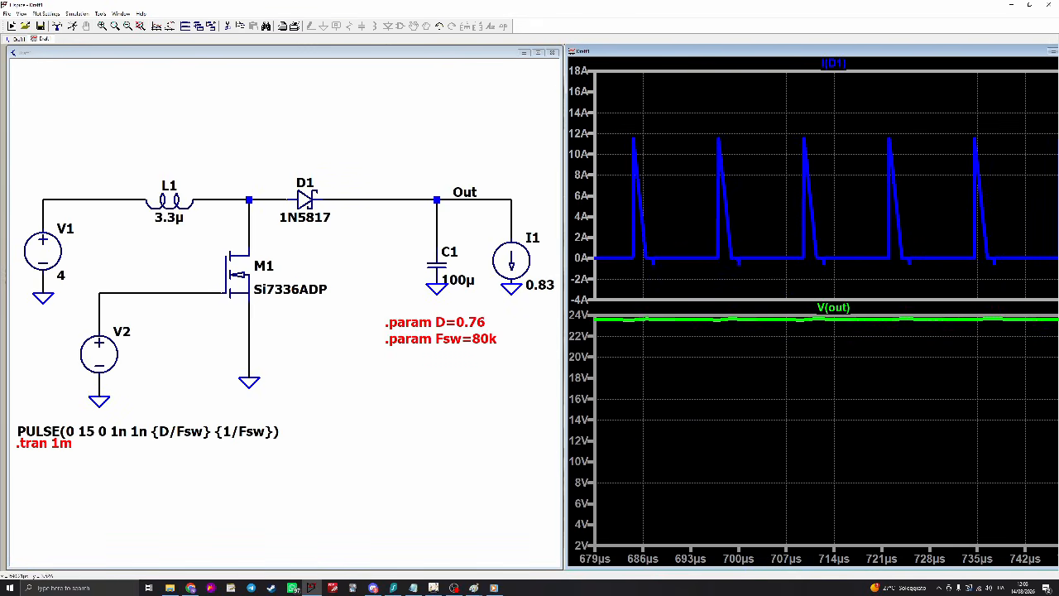
{"action": "left_click_drag", "start_coordinate": [670, 276], "coordinate": [606, 114]}
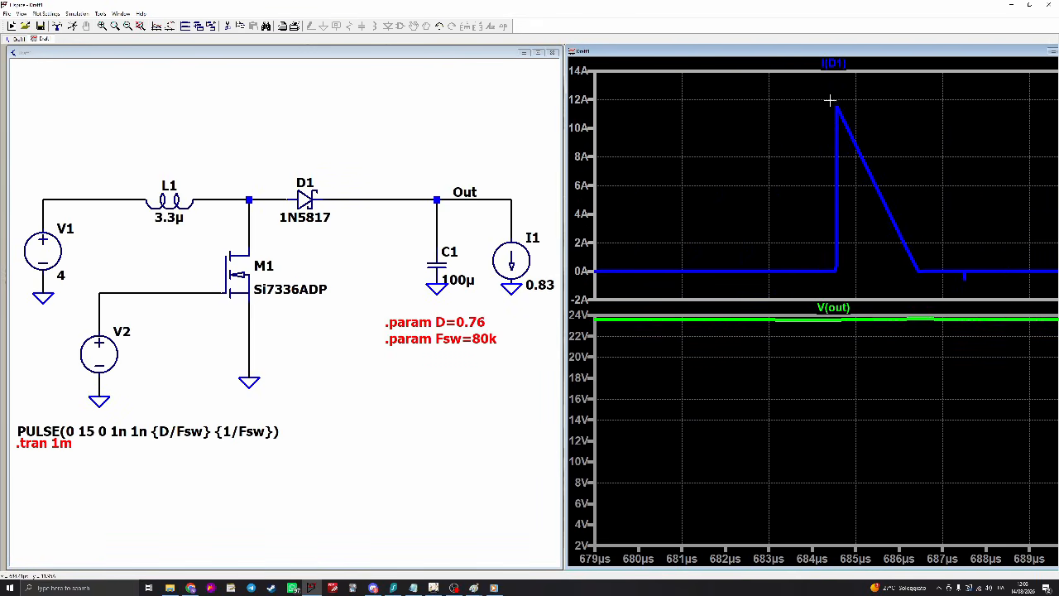
{"action": "left_click_drag", "start_coordinate": [829, 101], "coordinate": [844, 109]}
{"action": "left_click_drag", "start_coordinate": [797, 218], "coordinate": [822, 246]}
{"action": "right_click", "coordinate": [712, 187]}
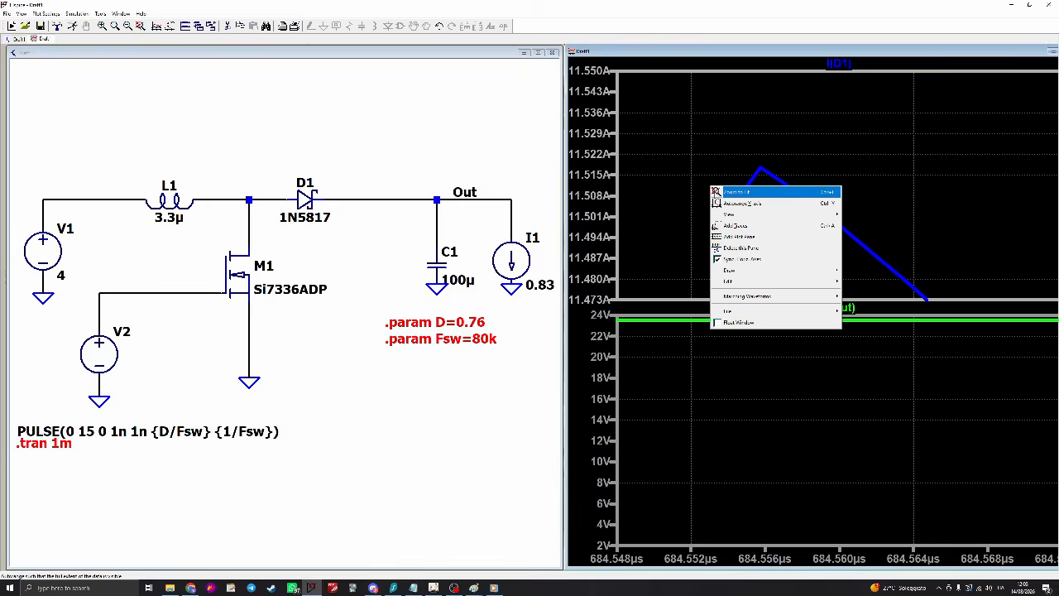
{"action": "left_click", "coordinate": [735, 192]}
Replace the diode trace with the input current -I(V1) and compare its peaks with the spreadsheet's Ipeak value
{"action": "left_click_drag", "start_coordinate": [893, 294], "coordinate": [912, 233]}
{"action": "left_click", "coordinate": [160, 266]}
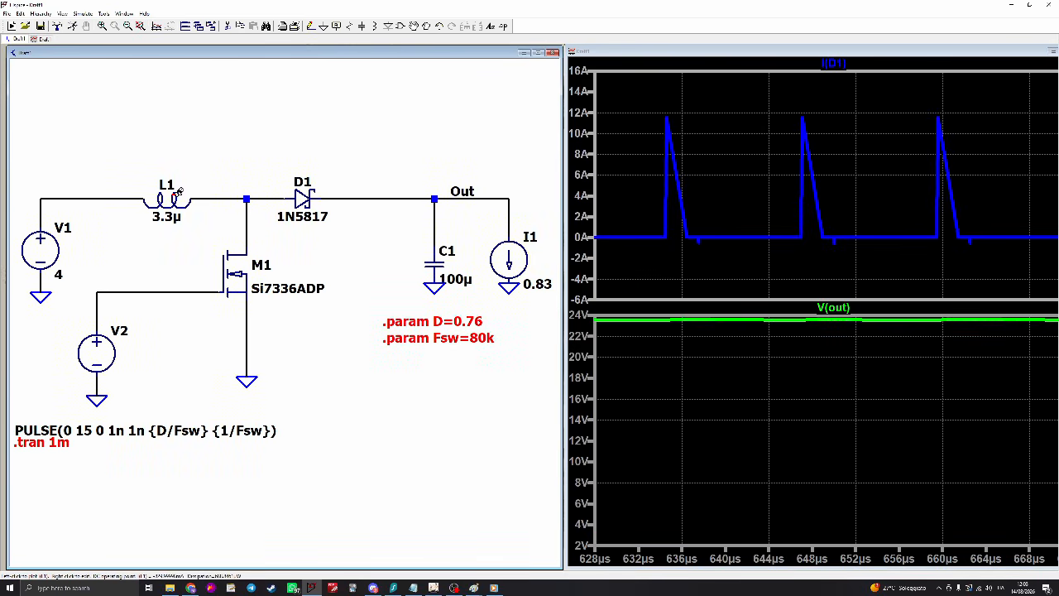
{"action": "left_click", "coordinate": [132, 193], "text": "alt"}
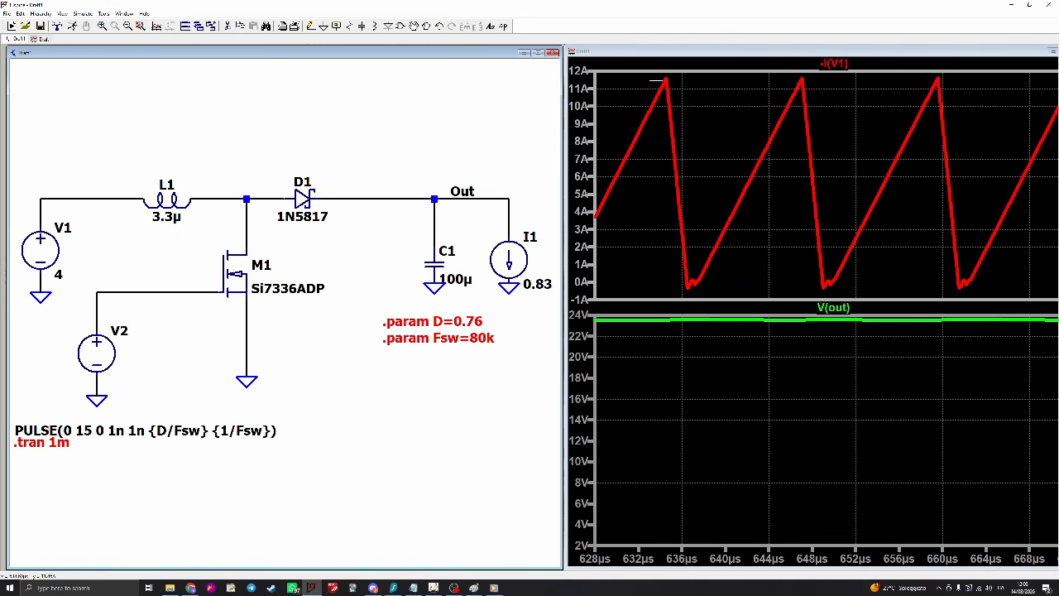
{"action": "left_click", "coordinate": [190, 588]}
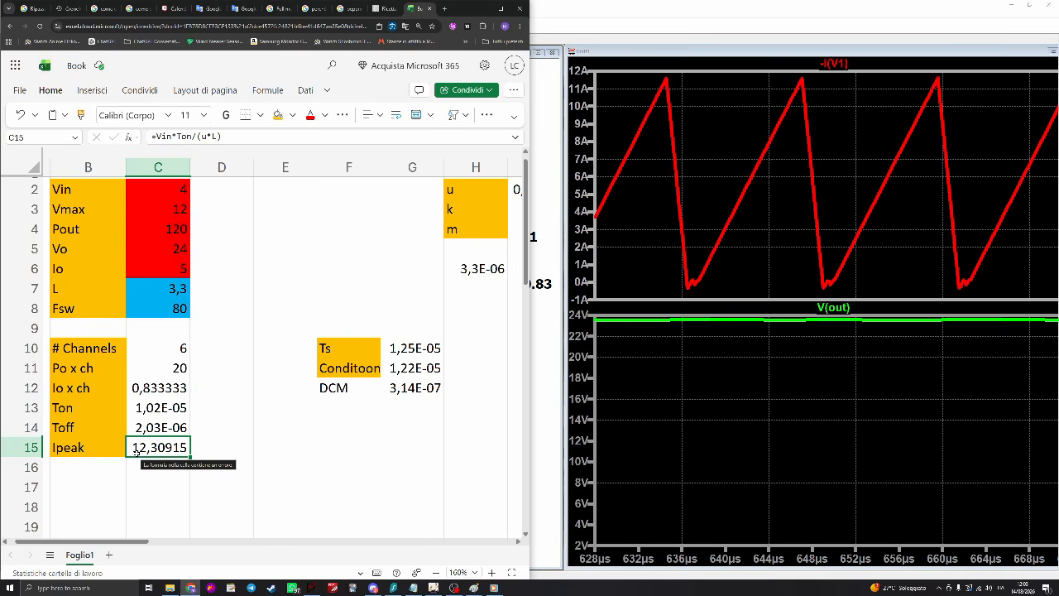
{"action": "key", "text": "alt+Tab"}
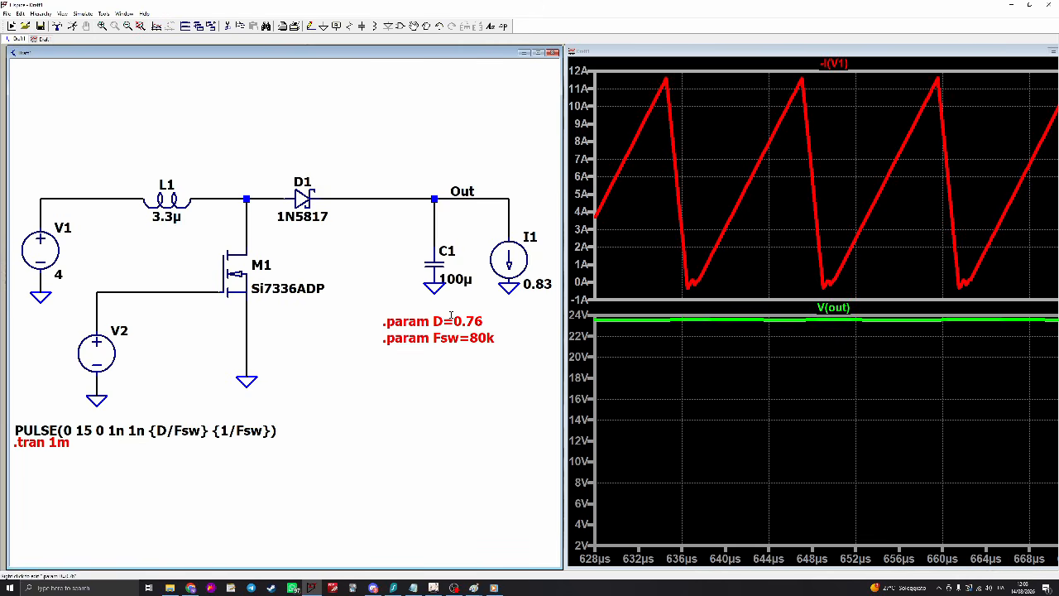
Set the duty cycle parameter D to 0.765 and rerun the simulation
{"action": "left_click_drag", "start_coordinate": [697, 329], "coordinate": [766, 335]}
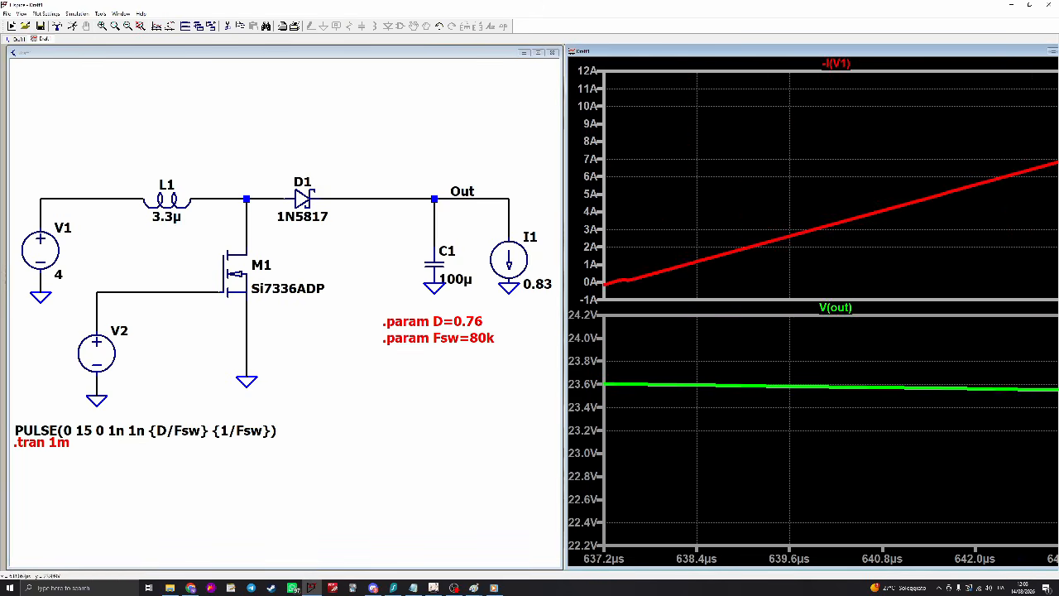
{"action": "right_click", "coordinate": [476, 323]}
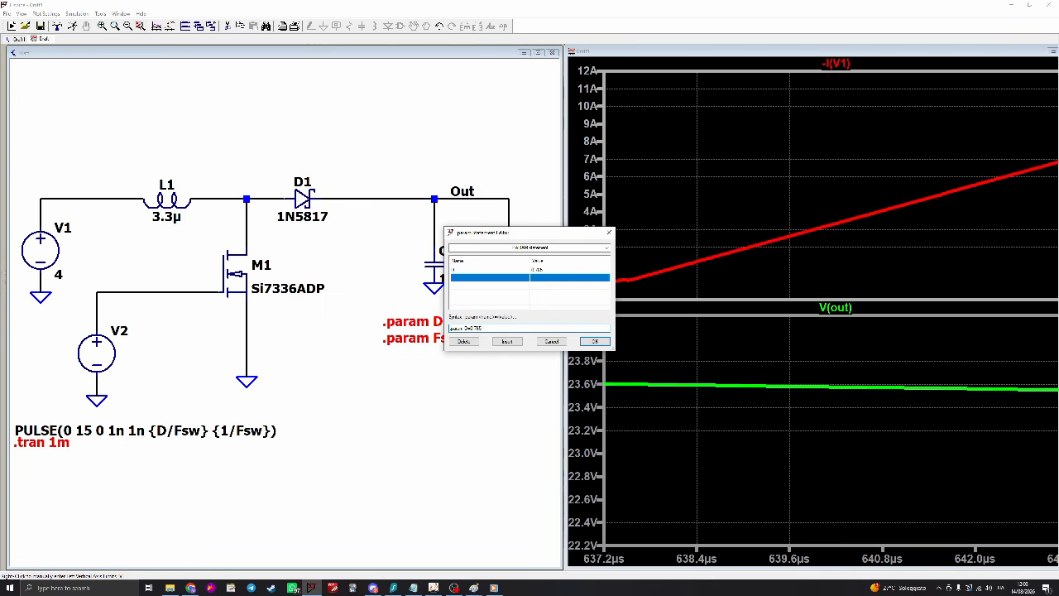
{"action": "key", "text": "Return"}
{"action": "left_click", "coordinate": [72, 26]}
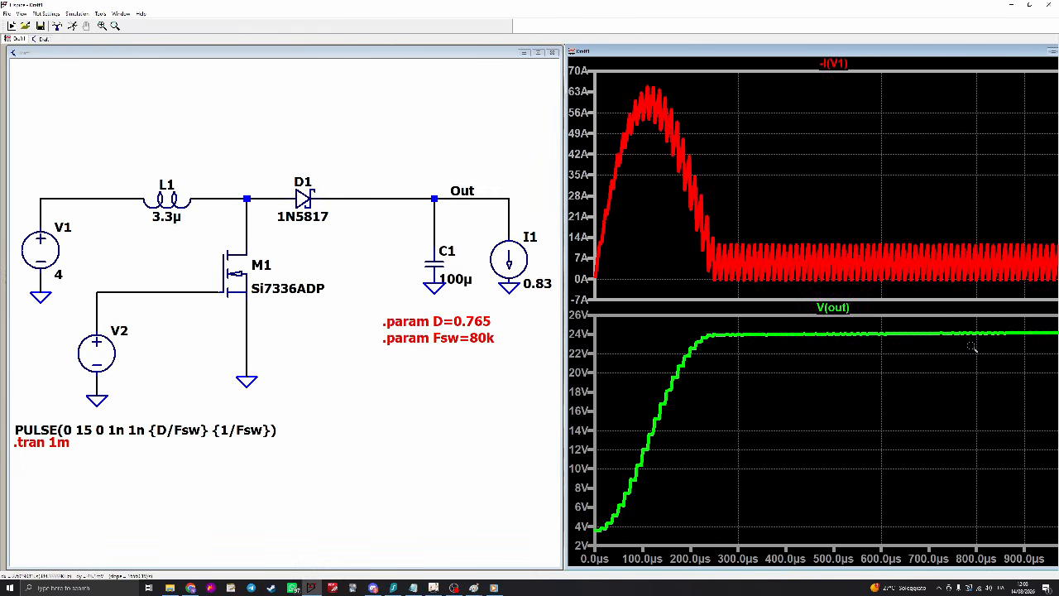
Examine the V(out) ripple and the -I(V1) peak near 834 µs up close, then zoom the current pane back to fit
{"action": "left_click_drag", "start_coordinate": [968, 348], "coordinate": [1010, 319]}
{"action": "left_click_drag", "start_coordinate": [672, 406], "coordinate": [1055, 428]}
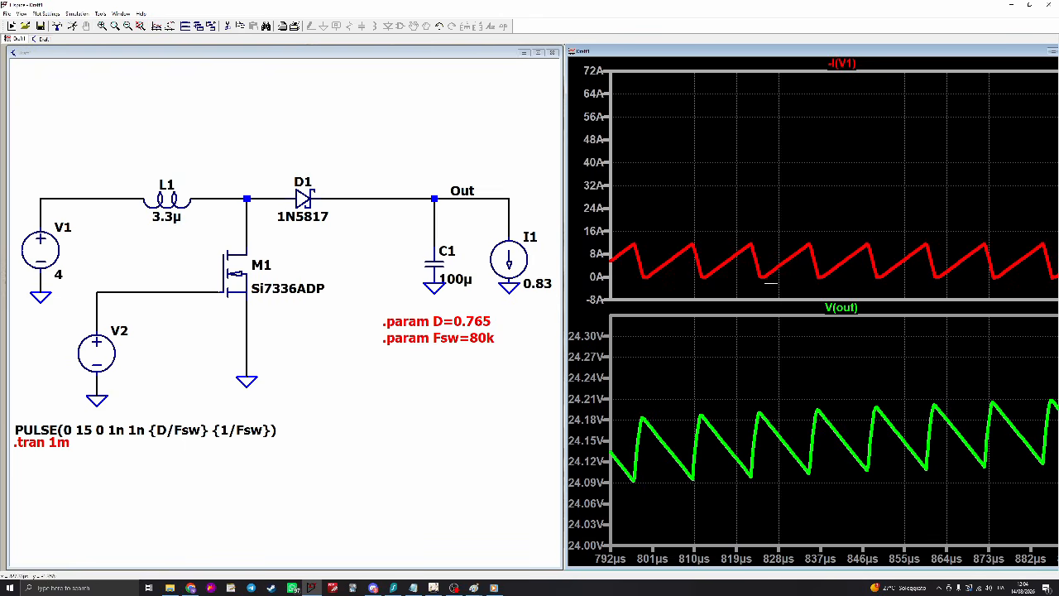
{"action": "left_click_drag", "start_coordinate": [770, 283], "coordinate": [826, 228]}
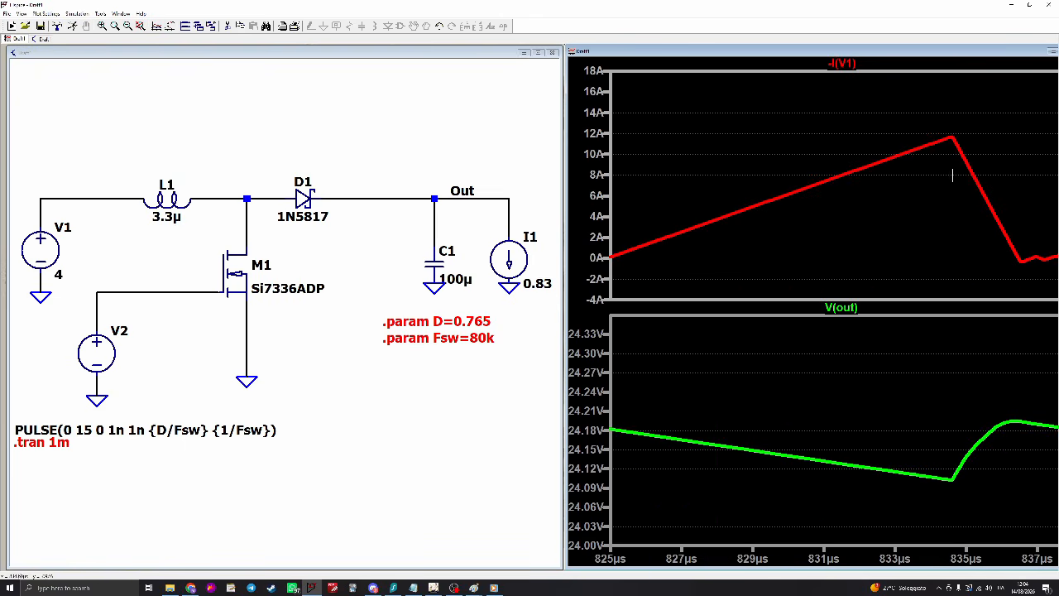
{"action": "left_click_drag", "start_coordinate": [952, 130], "coordinate": [978, 145]}
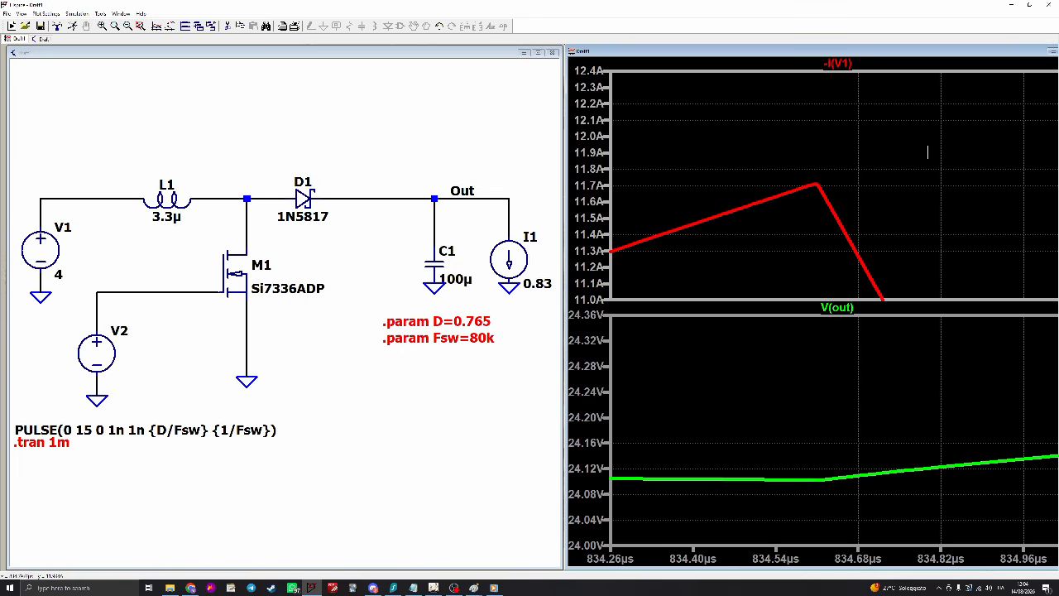
{"action": "right_click", "coordinate": [752, 177]}
{"action": "left_click", "coordinate": [758, 182]}
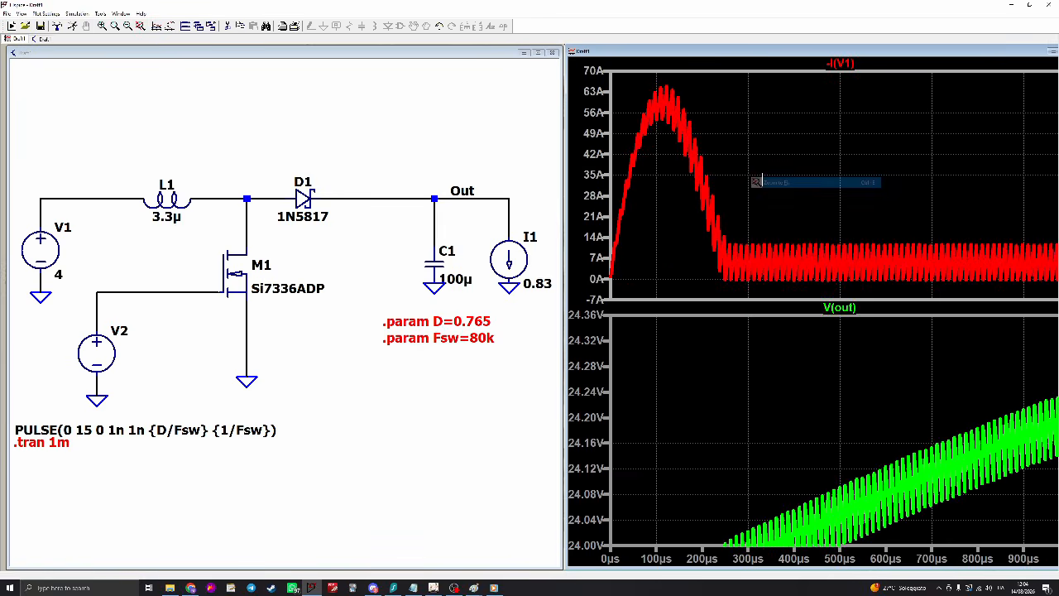
Frame a single -I(V1) switching cycle between about 886 and 905 µs and widen the waveform window
{"action": "left_click_drag", "start_coordinate": [1007, 299], "coordinate": [1044, 233]}
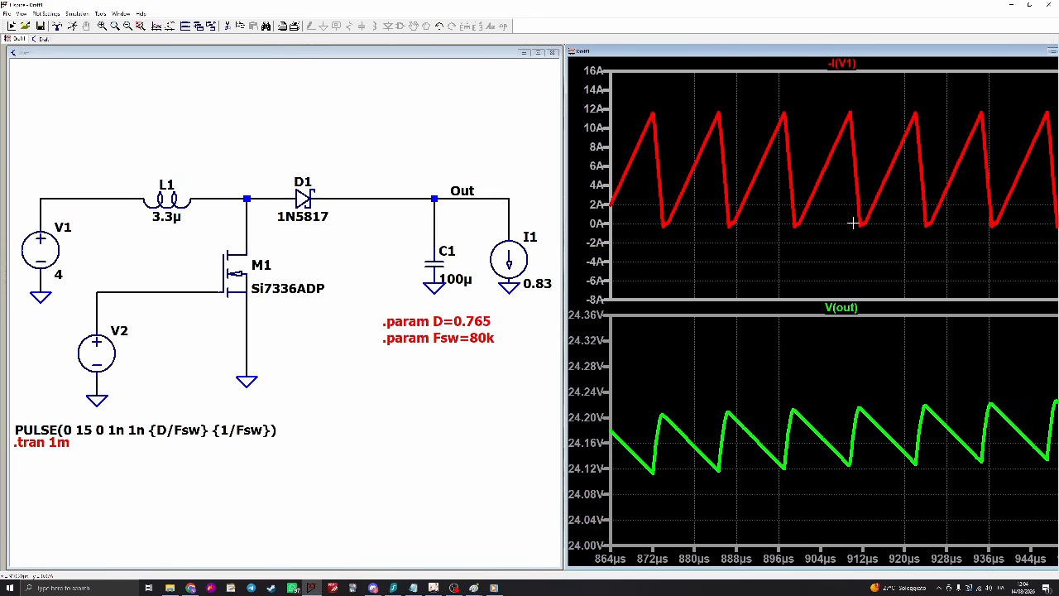
{"action": "left_click_drag", "start_coordinate": [836, 225], "coordinate": [729, 98]}
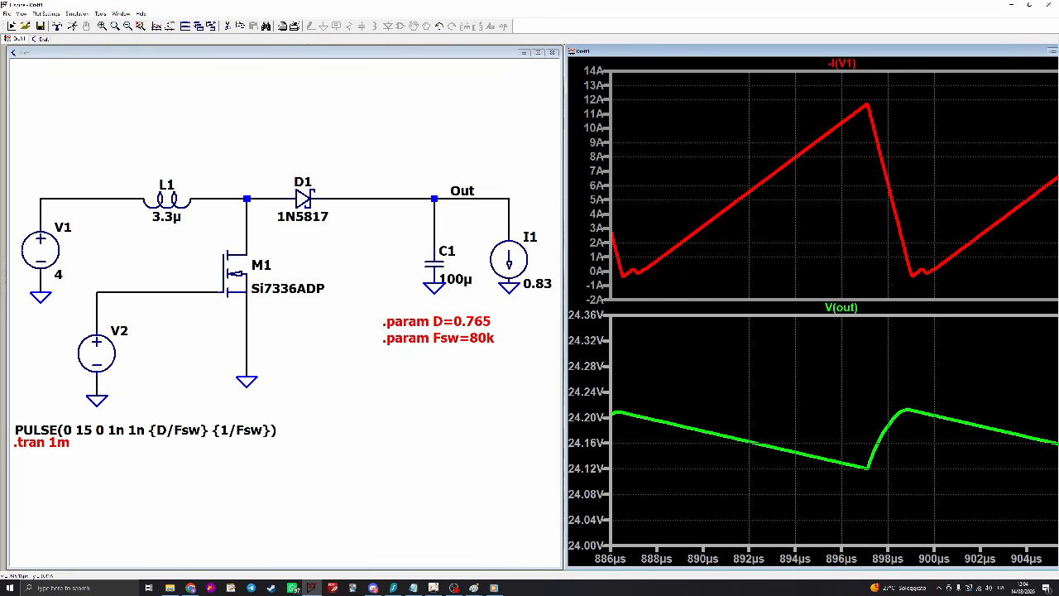
{"action": "left_click_drag", "start_coordinate": [563, 245], "coordinate": [490, 251]}
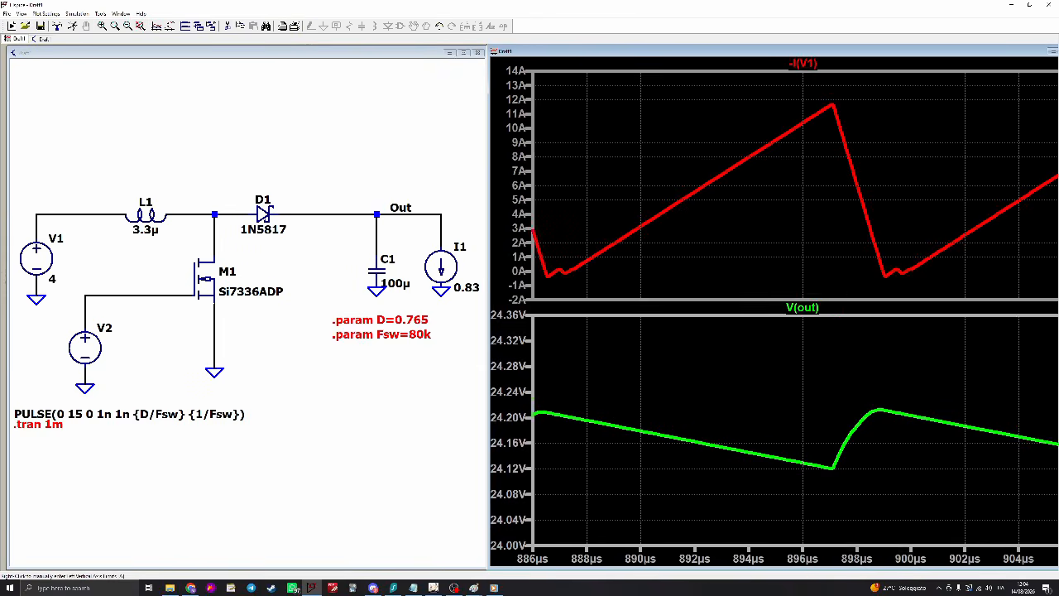
Check the Ton formula in the spreadsheet's C13 without changing it, then return to LTspice
{"action": "left_click", "coordinate": [191, 588]}
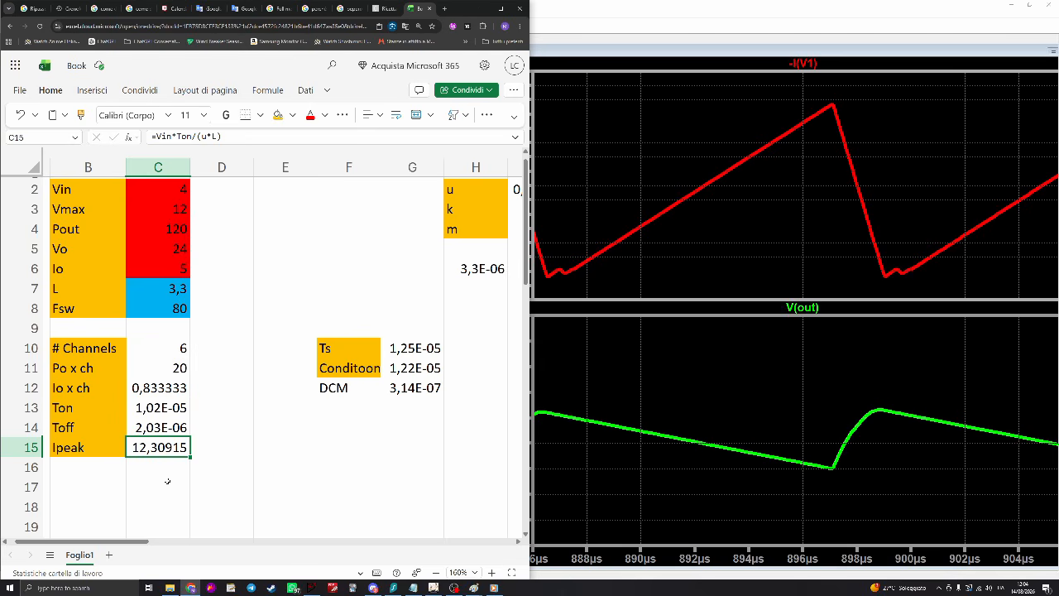
{"action": "left_click", "coordinate": [143, 407]}
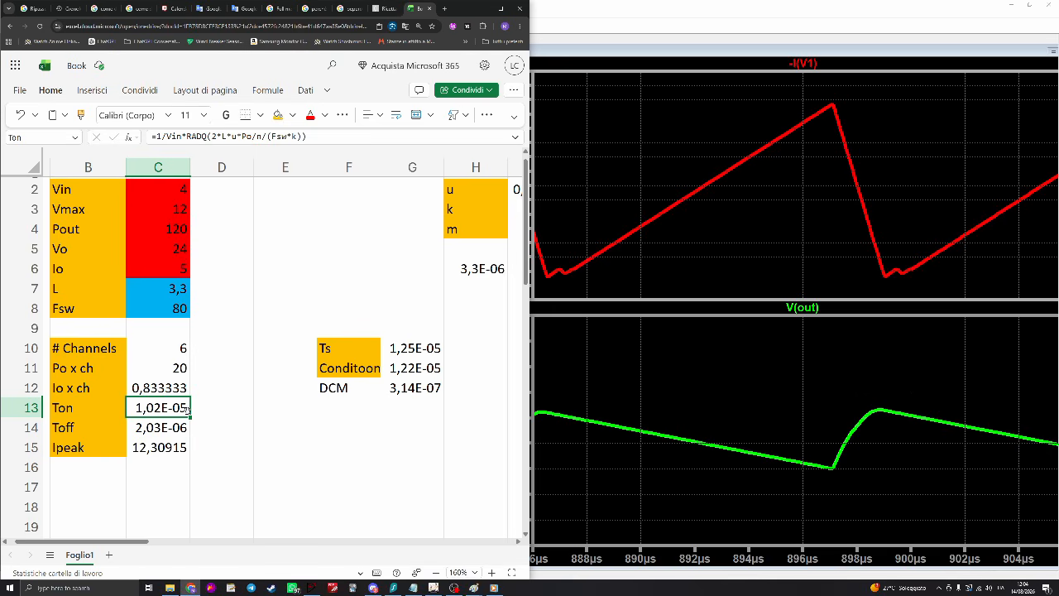
{"action": "left_click", "coordinate": [645, 217]}
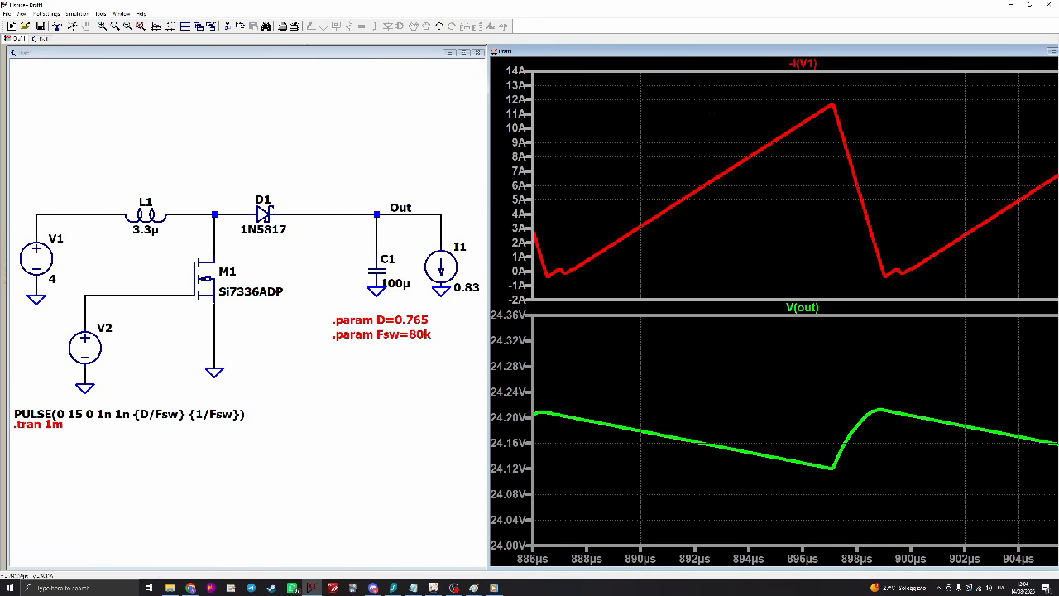
Measure the on-time with two cursors on -I(V1), one at the start of the rising ramp and one at its peak
{"action": "left_click", "coordinate": [806, 64]}
{"action": "mouse_move", "coordinate": [803, 128]}
{"action": "left_mouse_down"}
{"action": "mouse_move", "coordinate": [774, 130]}
{"action": "mouse_move", "coordinate": [570, 271]}
{"action": "left_mouse_up"}
{"action": "left_click", "coordinate": [807, 64]}
{"action": "left_click_drag", "start_coordinate": [804, 127], "coordinate": [831, 108]}
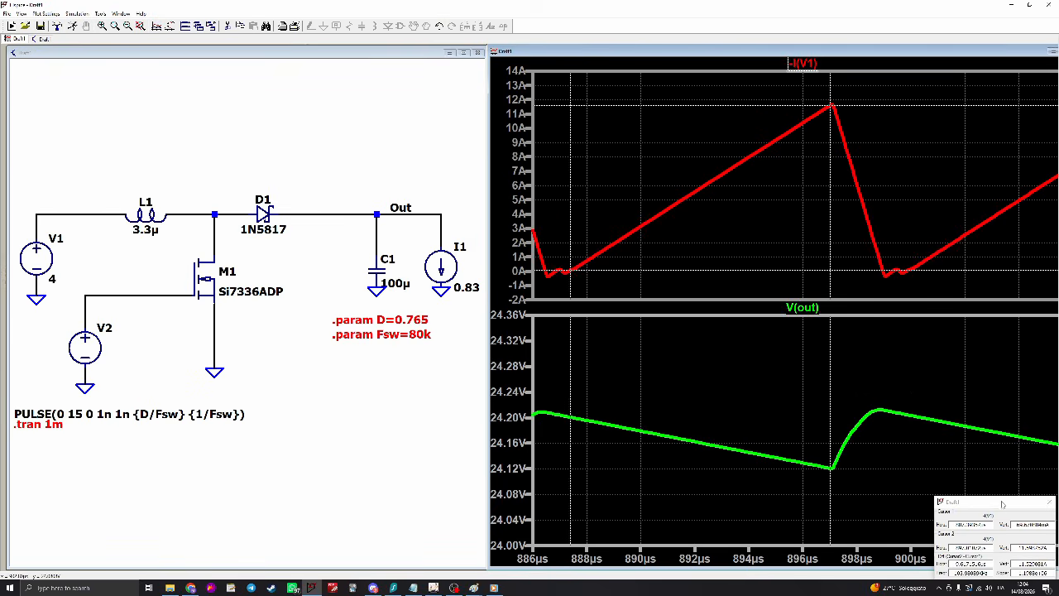
{"action": "left_click_drag", "start_coordinate": [1000, 507], "coordinate": [790, 338]}
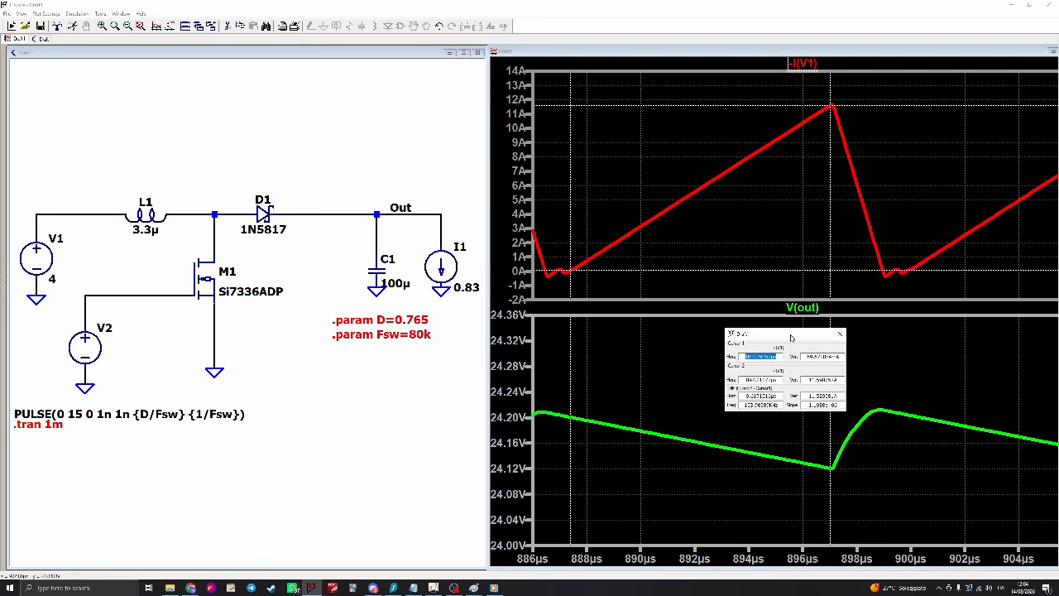
{"action": "left_click_drag", "start_coordinate": [743, 396], "coordinate": [780, 395]}
{"action": "left_click_drag", "start_coordinate": [830, 107], "coordinate": [833, 106]}
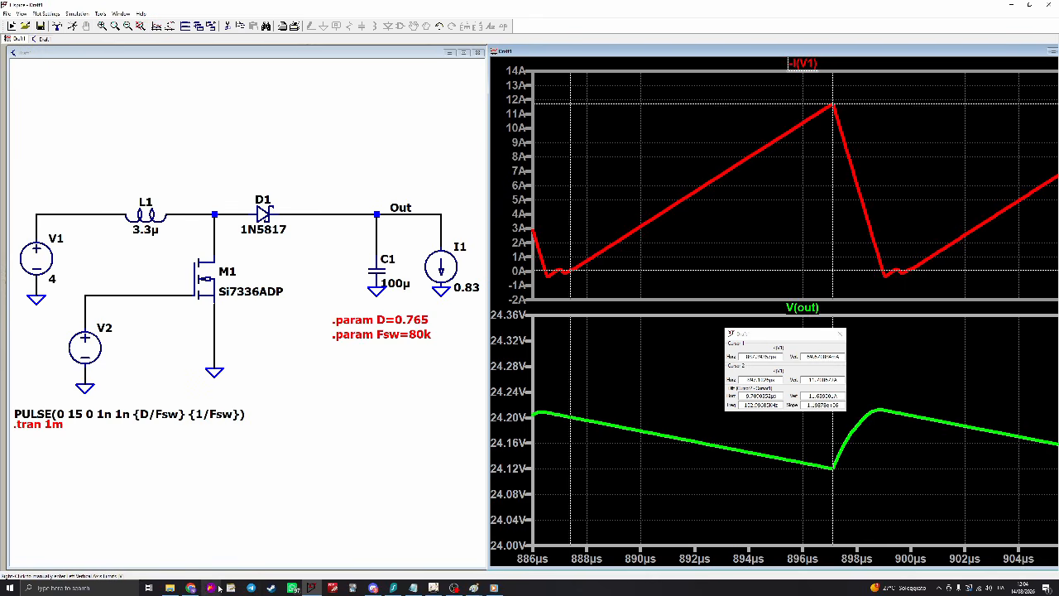
Add a TonSpice row to the spreadsheet in B17, with 9.7u entered in C17
{"action": "left_click", "coordinate": [191, 588]}
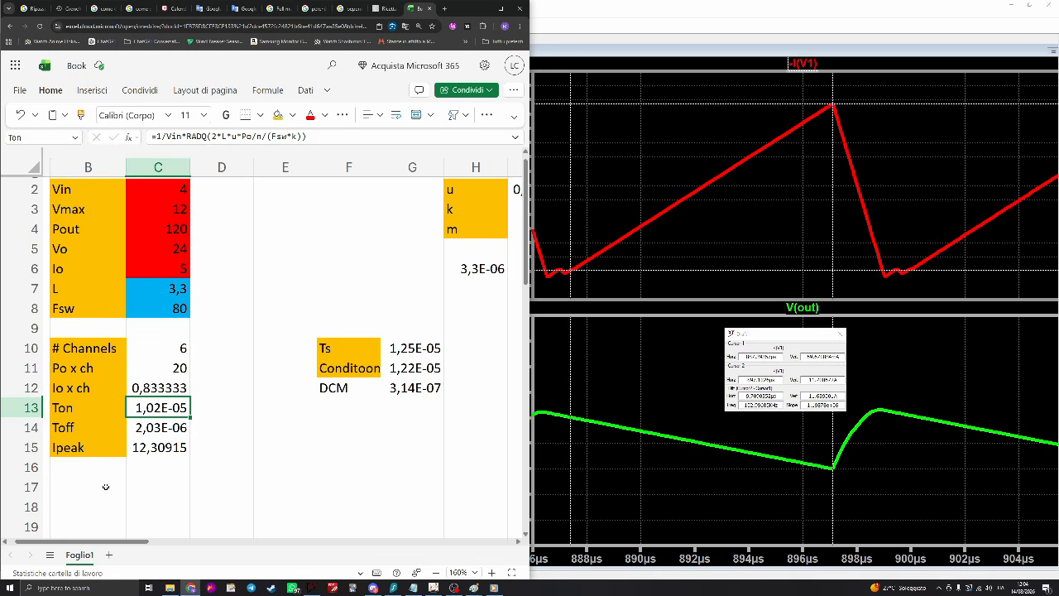
{"action": "left_click", "coordinate": [106, 487]}
{"action": "type", "text": "TonSpice"}
{"action": "key", "text": "Tab"}
{"action": "type", "text": "9.7"}
{"action": "key", "text": "Return"}
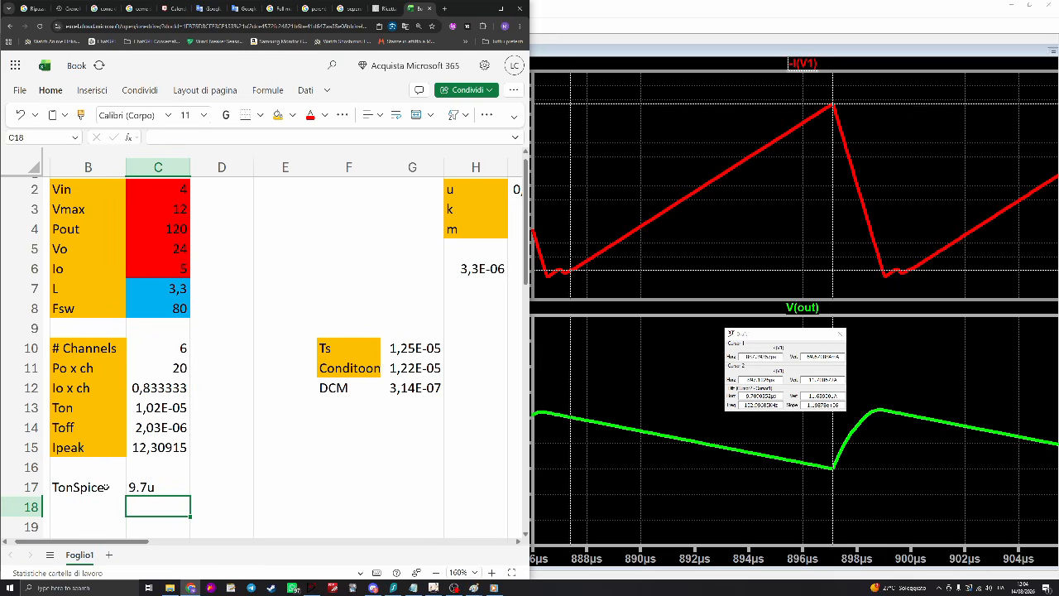
Measure the off-time by moving the first cursor to the end of the falling ramp, then check Ton in the spreadsheet
{"action": "left_click_drag", "start_coordinate": [801, 269], "coordinate": [882, 283]}
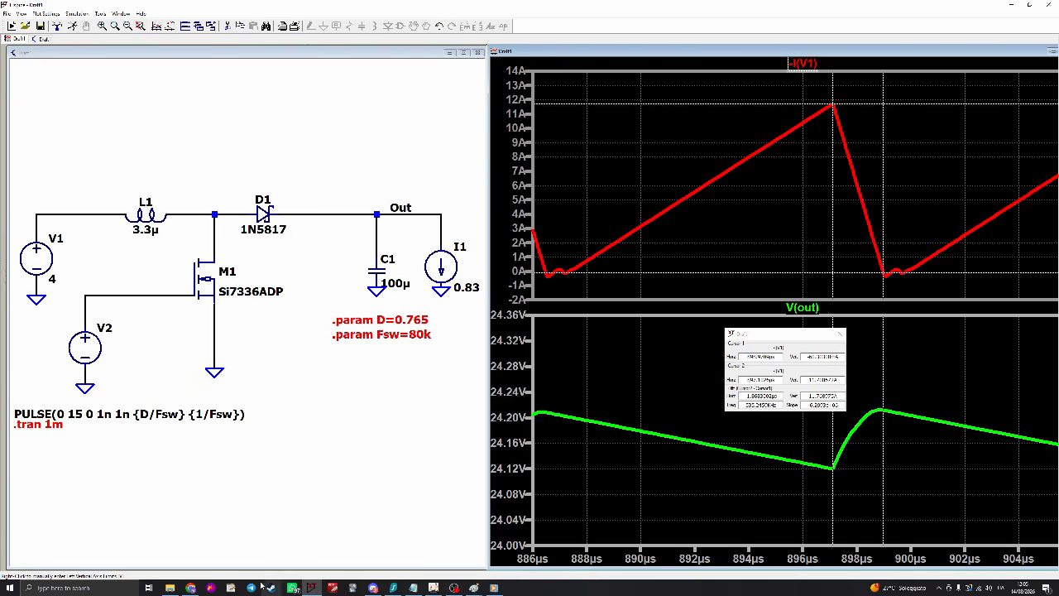
{"action": "left_click", "coordinate": [190, 587]}
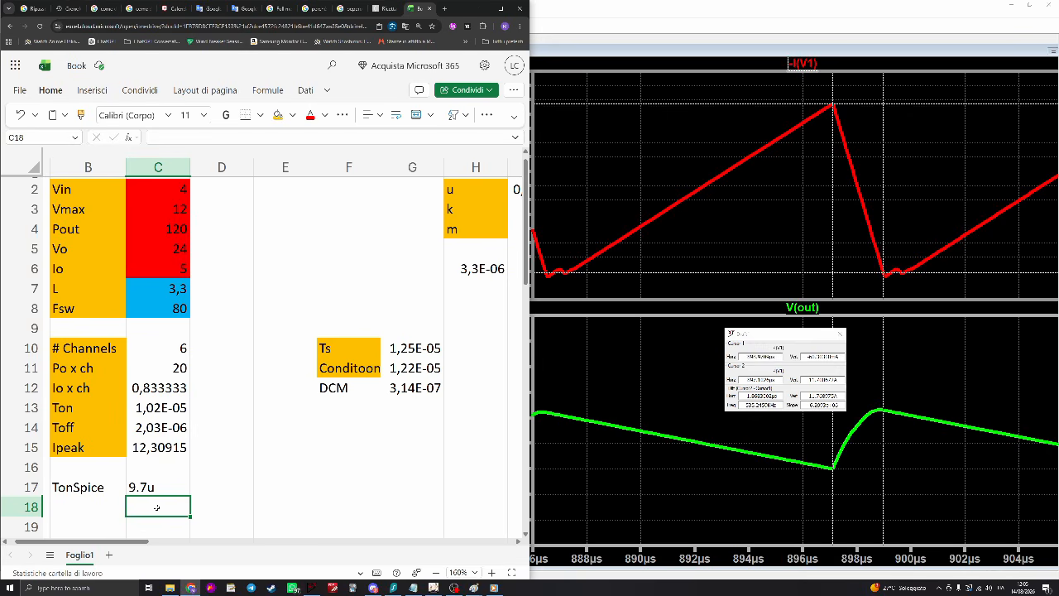
{"action": "left_click", "coordinate": [163, 410]}
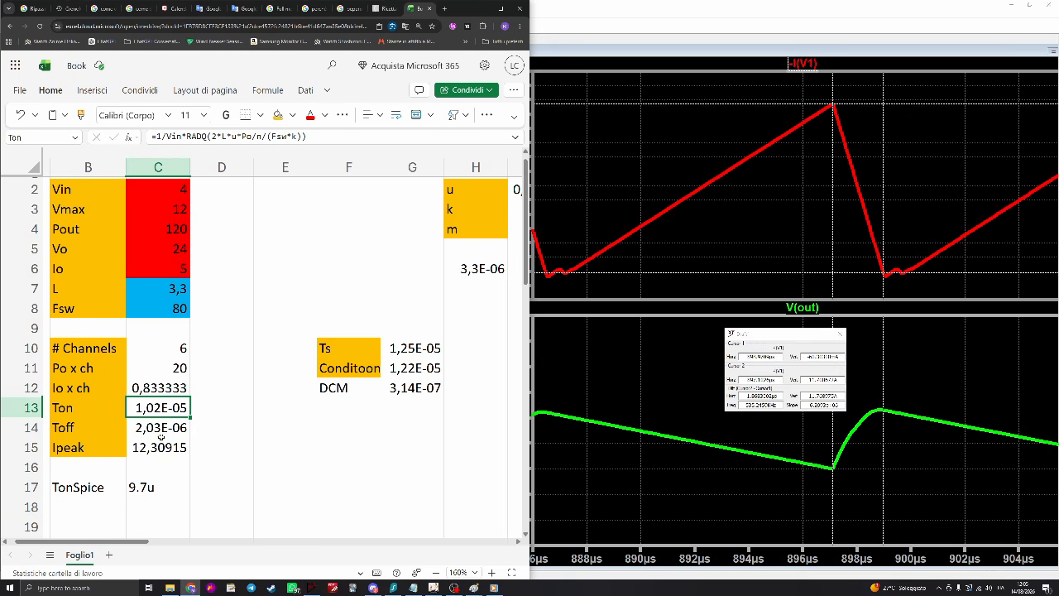
Label cell B18 as ToffSpice
{"action": "double_click", "coordinate": [106, 504]}
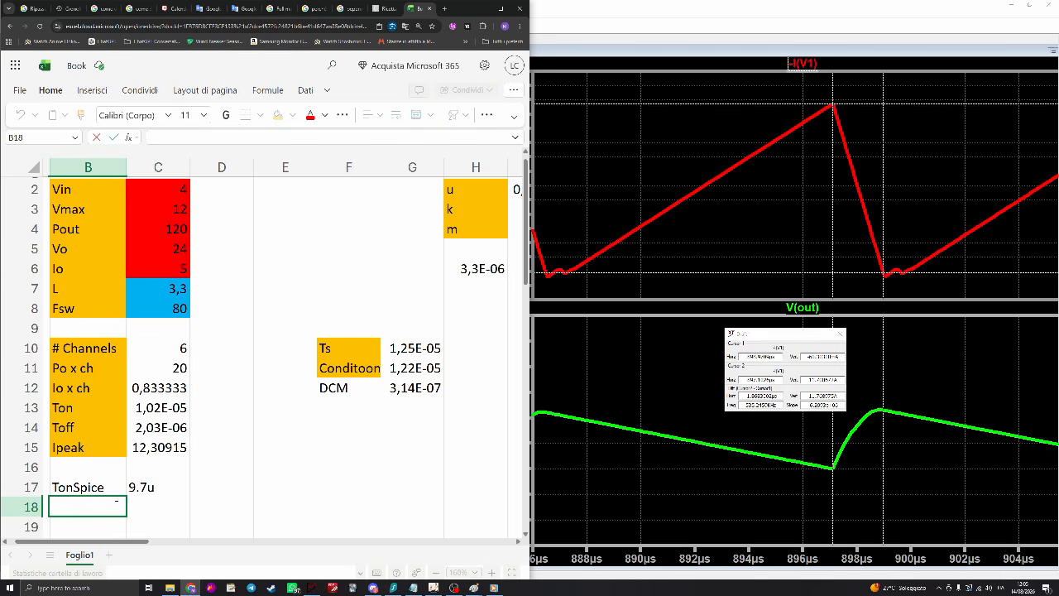
{"action": "type", "text": "Toff"}
{"action": "key", "text": "Tab"}
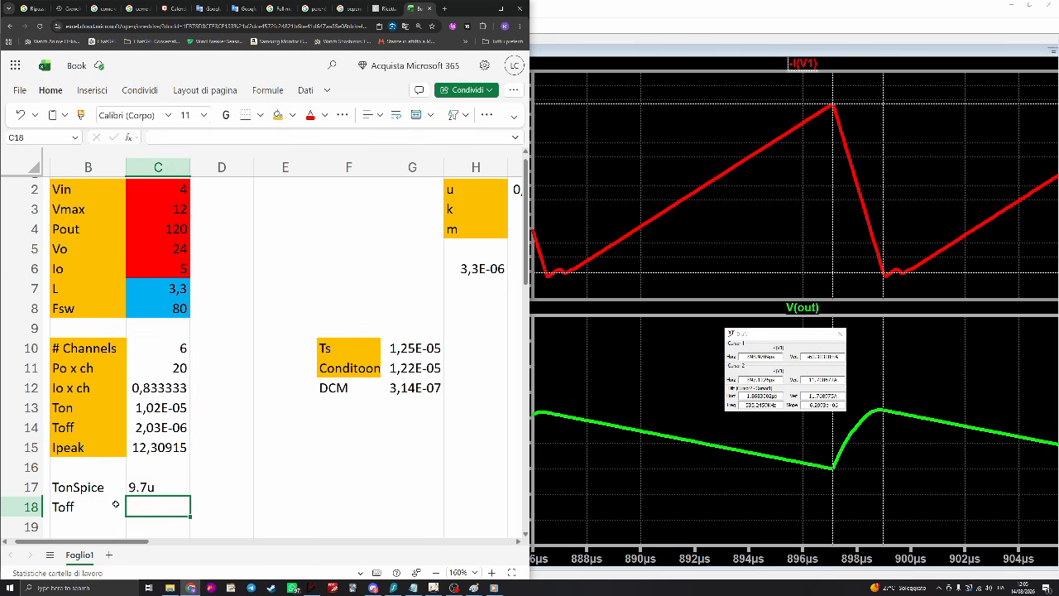
{"action": "left_click", "coordinate": [116, 504]}
{"action": "double_click", "coordinate": [116, 504]}
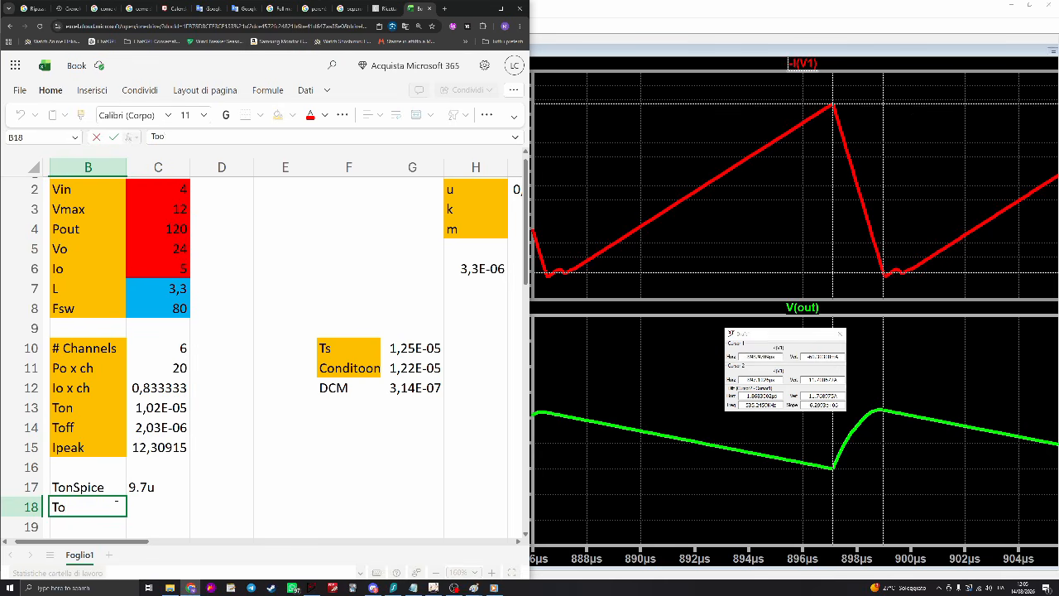
{"action": "type", "text": "Spice"}
{"action": "key", "text": "Tab"}
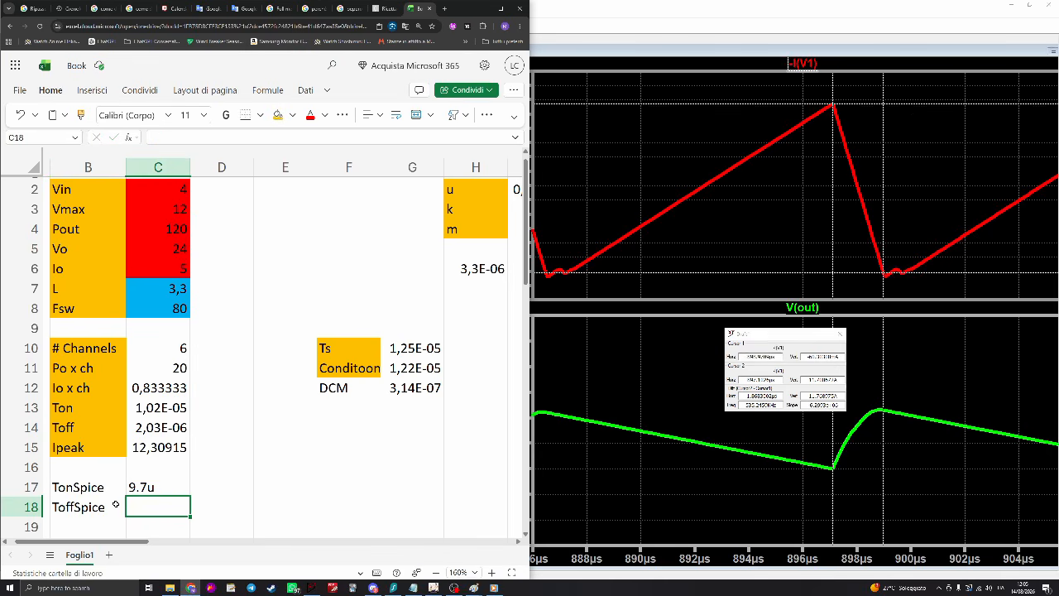
Enter the ToffSpice value in C18 as =1,8*u
{"action": "type", "text": "=1.8*u"}
{"action": "key", "text": "BackSpace"}
{"action": "key", "text": "BackSpace"}
{"action": "key", "text": "BackSpace"}
{"action": "key", "text": "BackSpace"}
{"action": "type", "text": ",87*u"}
{"action": "key", "text": "Escape"}
{"action": "key", "text": "Return"}
Replace the TonSpice value in C17 with the formula =9,7*u
{"action": "key", "text": "Up"}
{"action": "key", "text": "Up"}
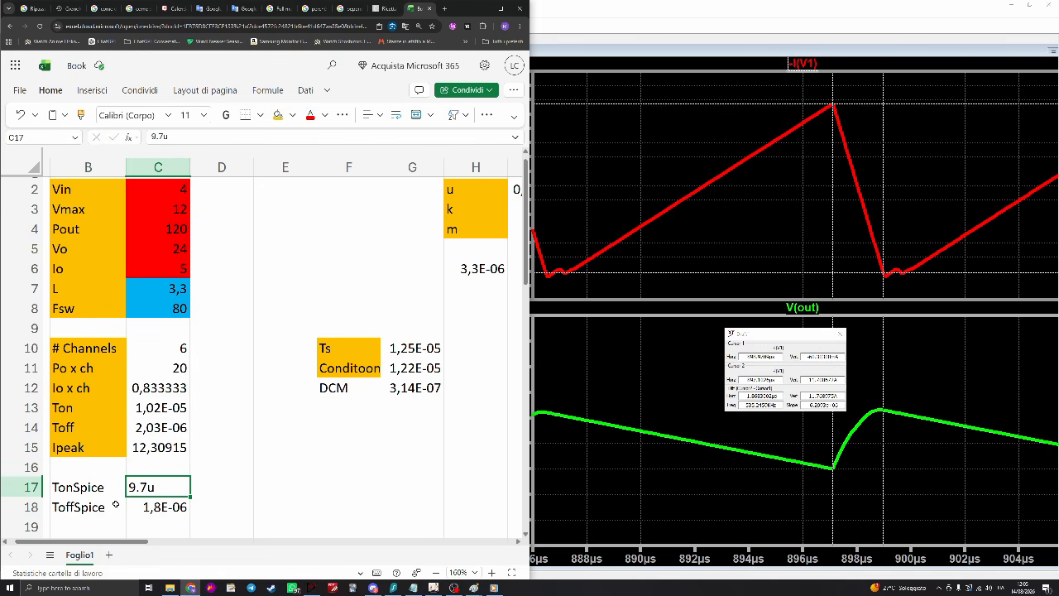
{"action": "key", "text": "BackSpace"}
{"action": "type", "text": "9,78*"}
{"action": "key", "text": "BackSpace"}
{"action": "key", "text": "BackSpace"}
{"action": "type", "text": "*u"}
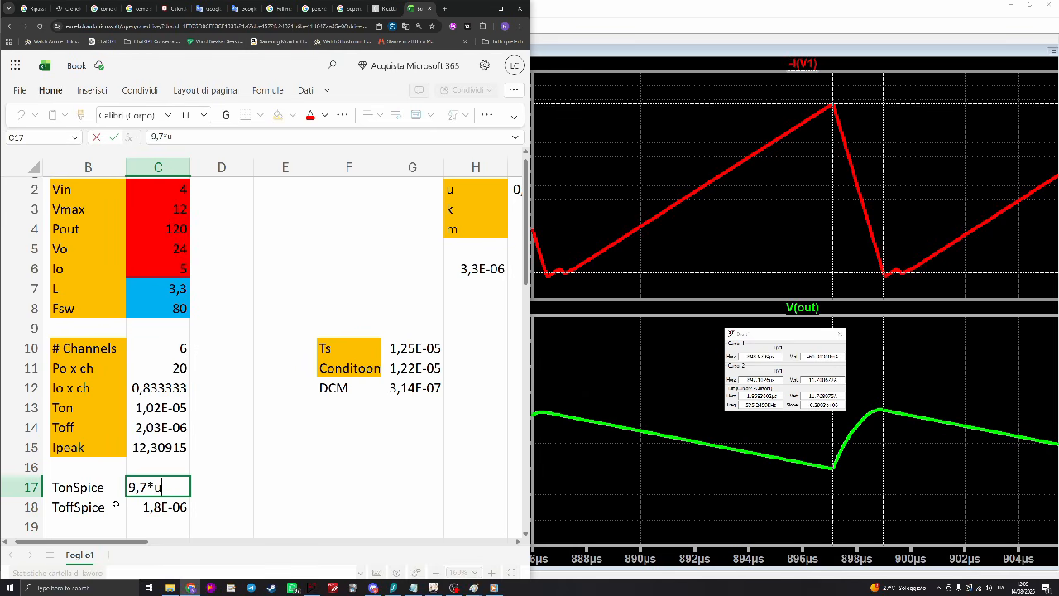
{"action": "key", "text": "Return"}
{"action": "key", "text": "Up"}
{"action": "key", "text": "F2"}
{"action": "key", "text": "Left"}
{"action": "key", "text": "Left"}
{"action": "type", "text": "="}
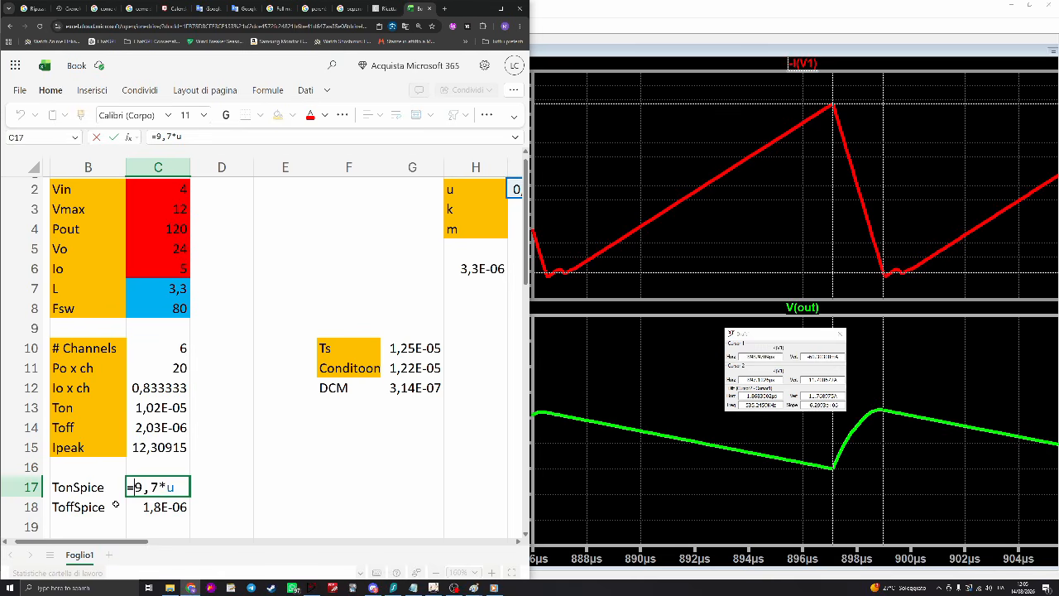
{"action": "key", "text": "Return"}
Calculate the relative difference between Ton and TonSpice in E17 with the formula =(C13-C17)/C17
{"action": "scroll", "coordinate": [232, 485], "scroll_direction": "down", "scroll_amount": 2}
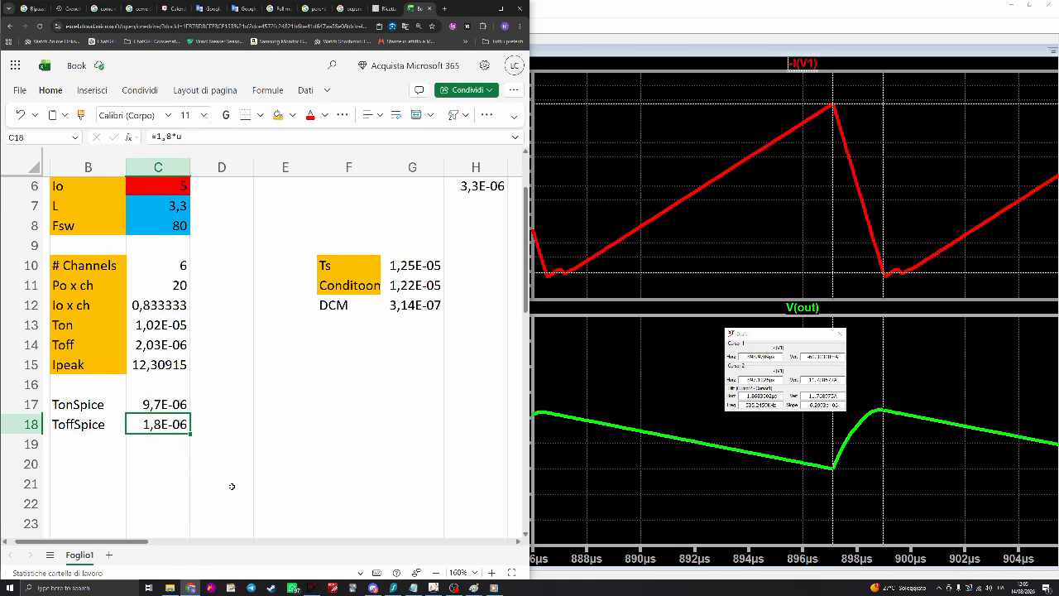
{"action": "left_click", "coordinate": [276, 405]}
{"action": "type", "text": "="}
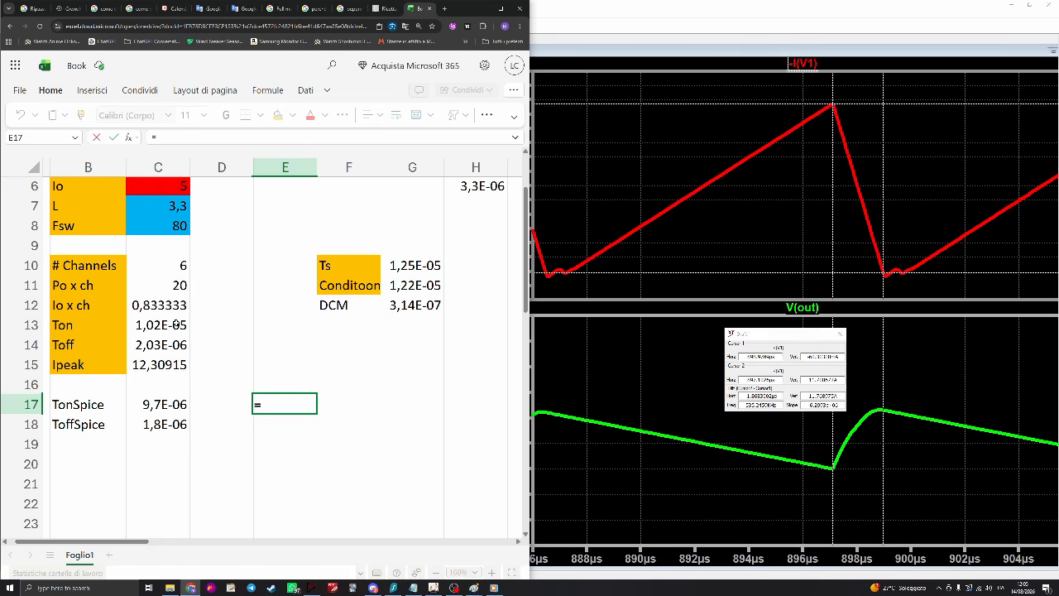
{"action": "left_click", "coordinate": [175, 325]}
{"action": "type", "text": "-"}
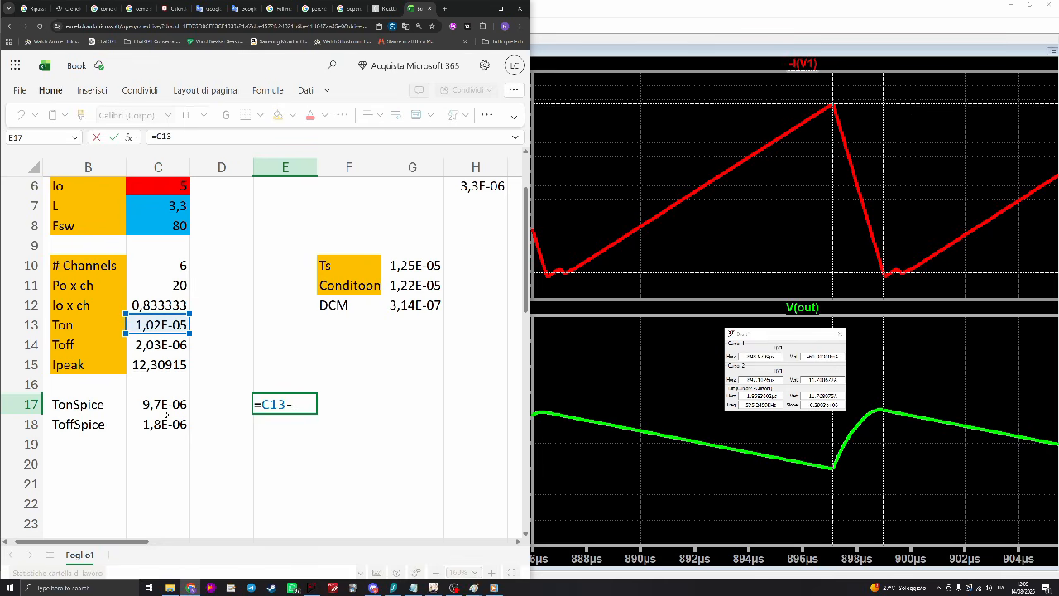
{"action": "left_click", "coordinate": [158, 403]}
{"action": "type", "text": ")"}
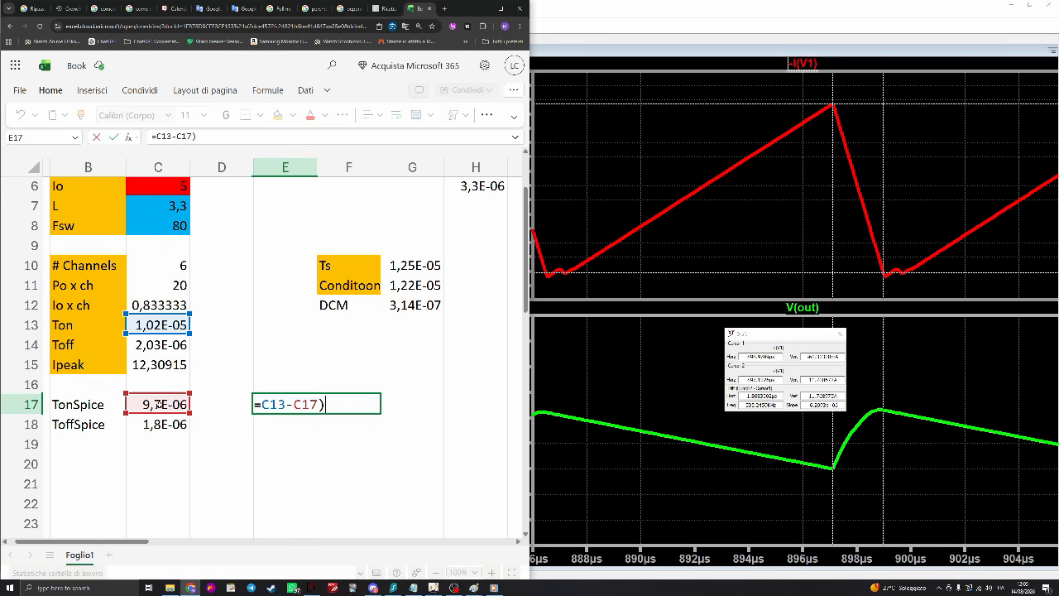
{"action": "left_click", "coordinate": [263, 404]}
{"action": "type", "text": "("}
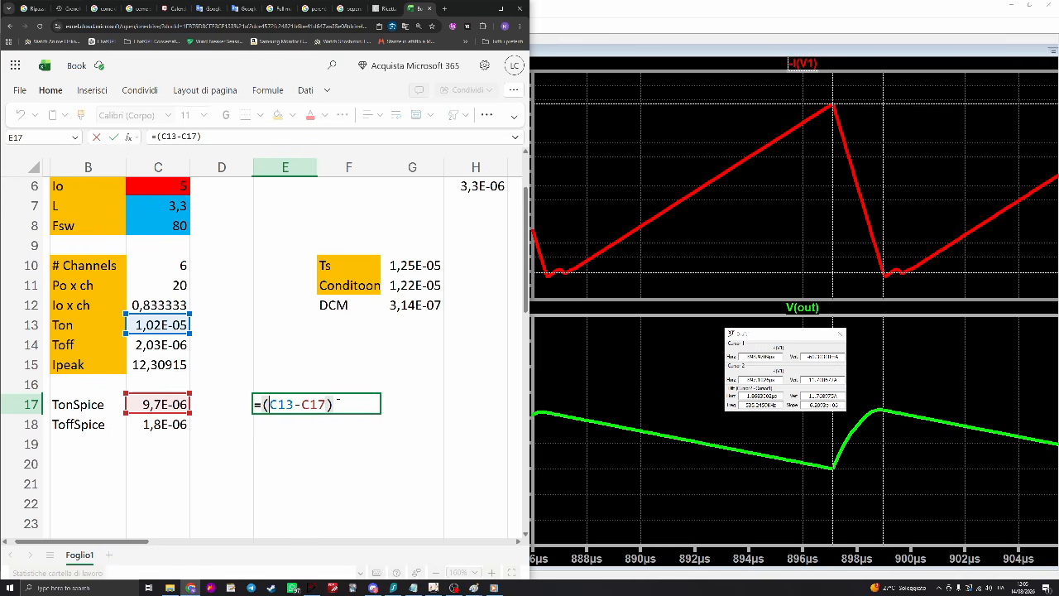
{"action": "left_click", "coordinate": [337, 402]}
{"action": "type", "text": "/"}
{"action": "left_click", "coordinate": [157, 404]}
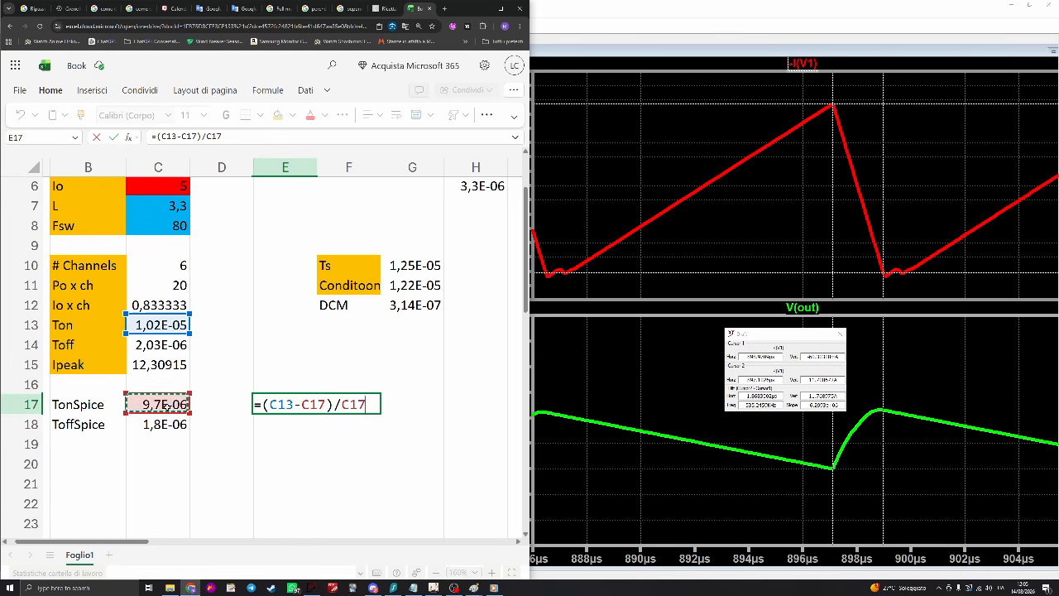
{"action": "key", "text": "Return"}
{"action": "left_click", "coordinate": [306, 393]}
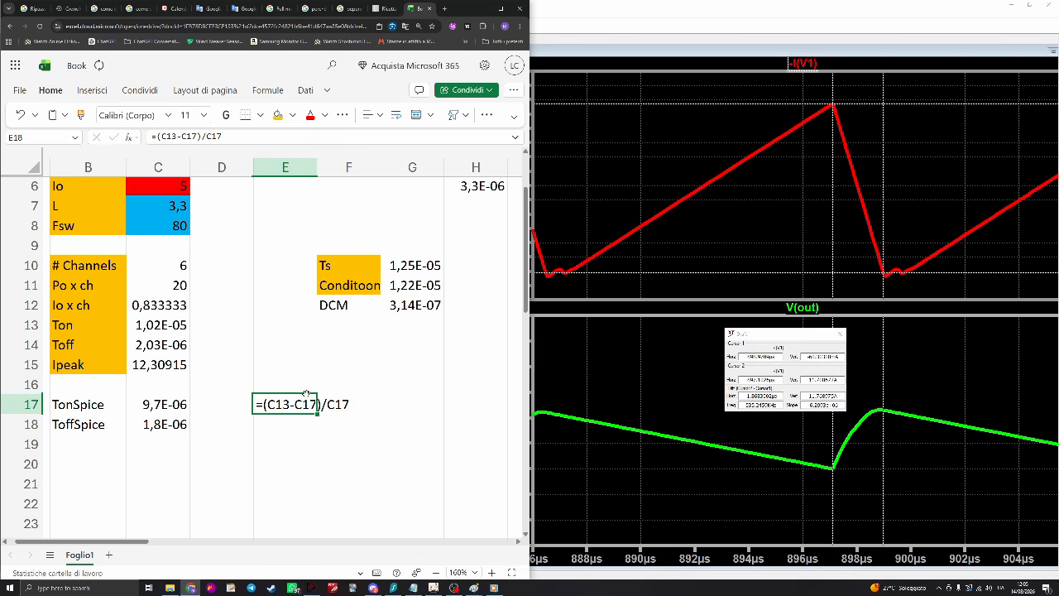
{"action": "left_click", "coordinate": [235, 135]}
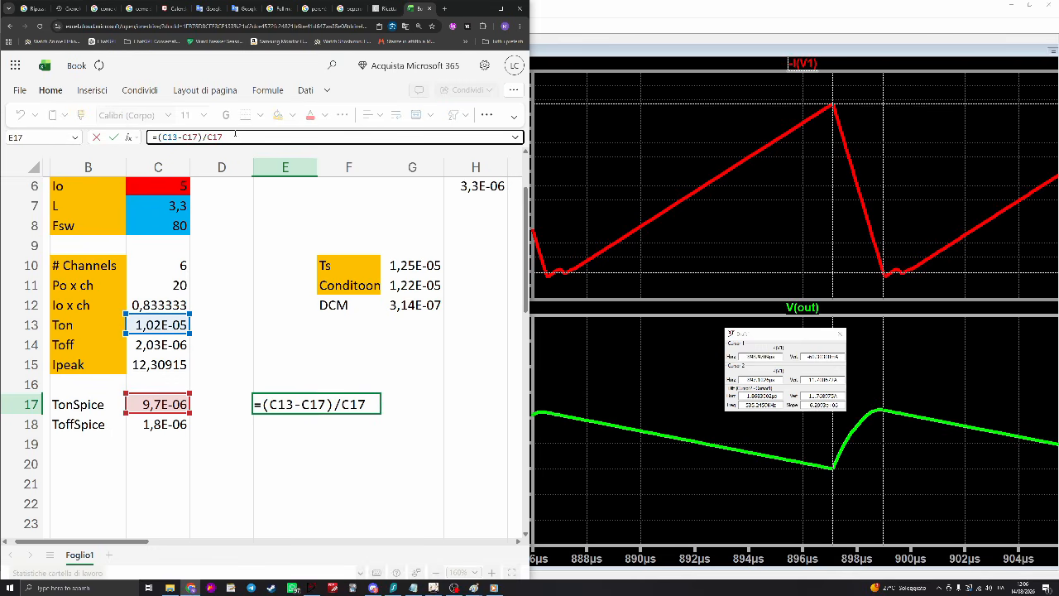
{"action": "key", "text": "Return"}
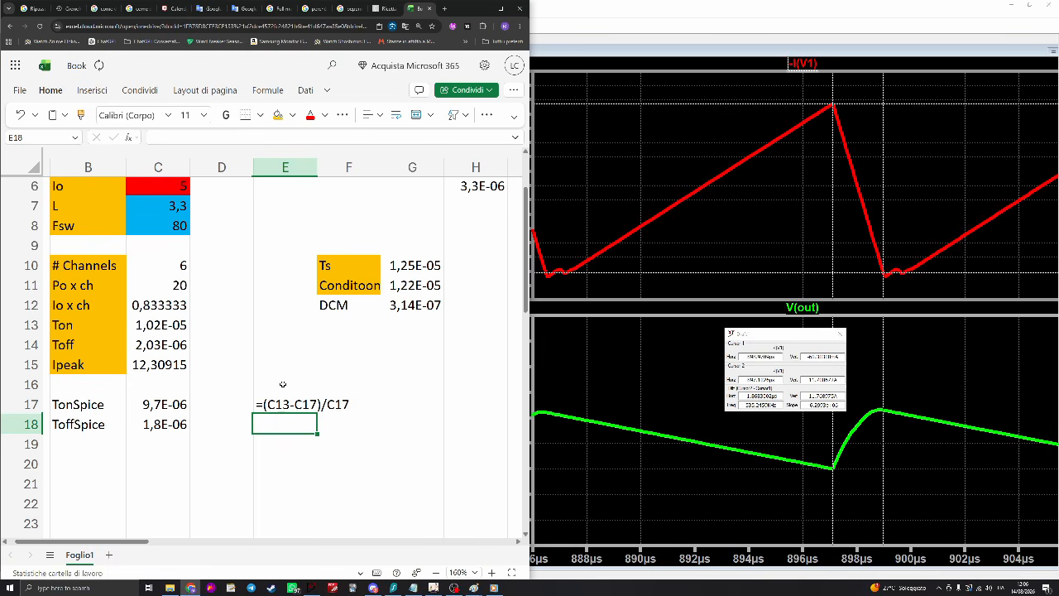
{"action": "key", "text": "Up"}
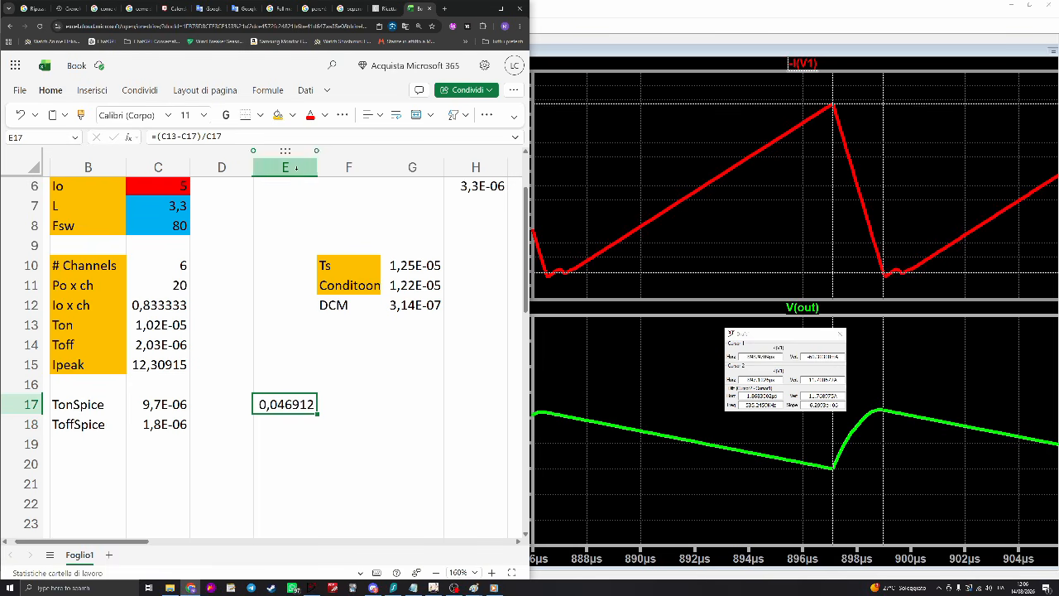
Convert the Ton deviation in E17 to a percentage by multiplying the formula by 100
{"action": "left_click", "coordinate": [223, 136]}
{"action": "type", "text": "*100"}
{"action": "key", "text": "Return"}
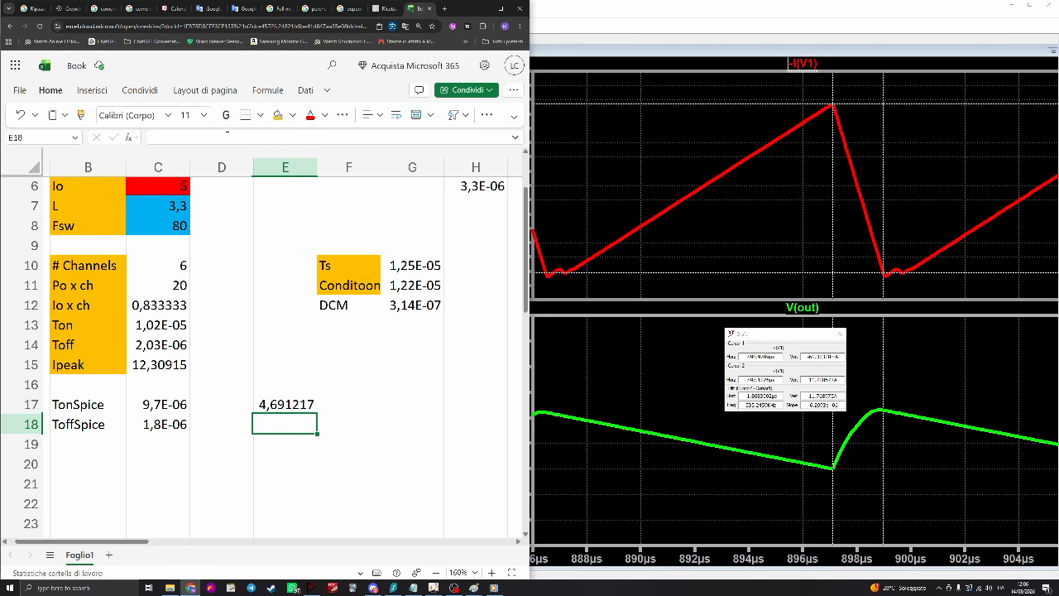
Clear the Ton deviation calculation from E17
{"action": "left_click", "coordinate": [300, 380]}
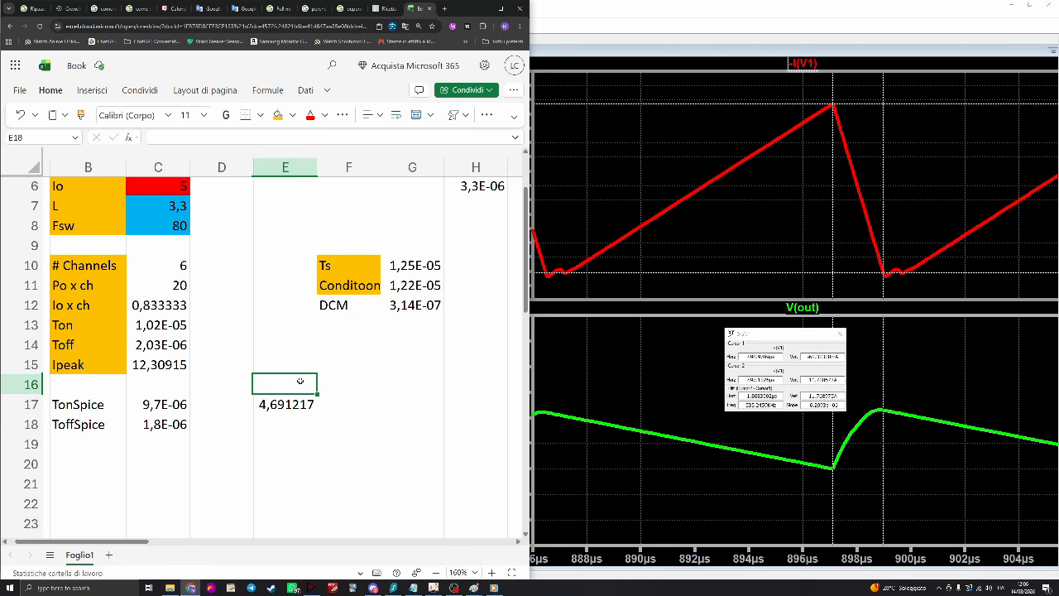
{"action": "left_click_drag", "start_coordinate": [318, 392], "coordinate": [321, 419]}
{"action": "left_click", "coordinate": [323, 420]}
{"action": "scroll", "coordinate": [263, 392], "scroll_direction": "up", "scroll_amount": 2}
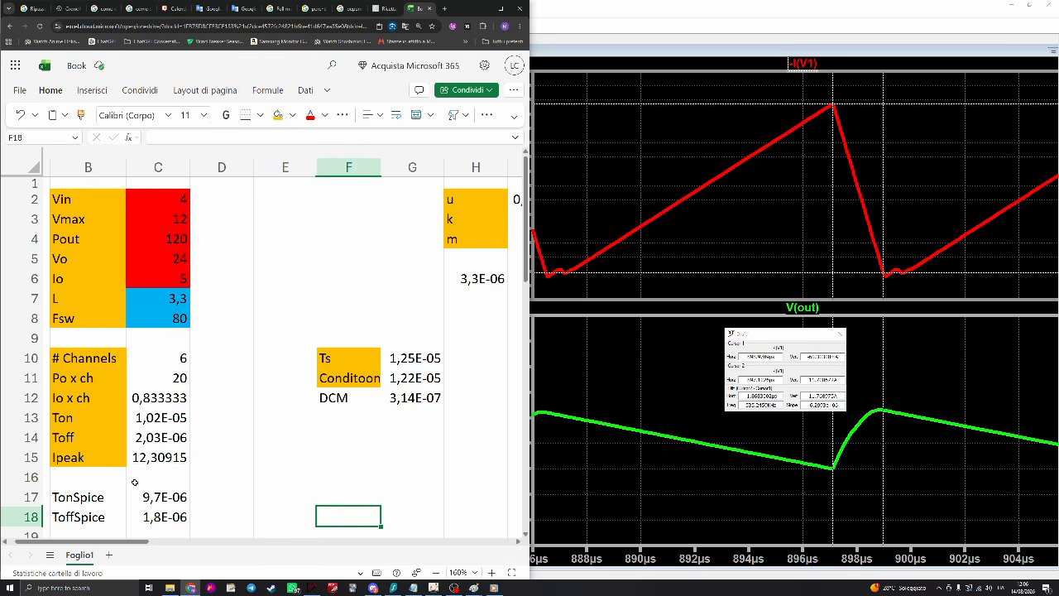
Fill the TonSpice and ToffSpice label cells B17:B18 with the same orange as the other labels
{"action": "scroll", "coordinate": [134, 481], "scroll_direction": "down", "scroll_amount": 3}
{"action": "left_click_drag", "start_coordinate": [91, 338], "coordinate": [93, 357]}
{"action": "scroll", "coordinate": [264, 150], "scroll_direction": "up", "scroll_amount": 2}
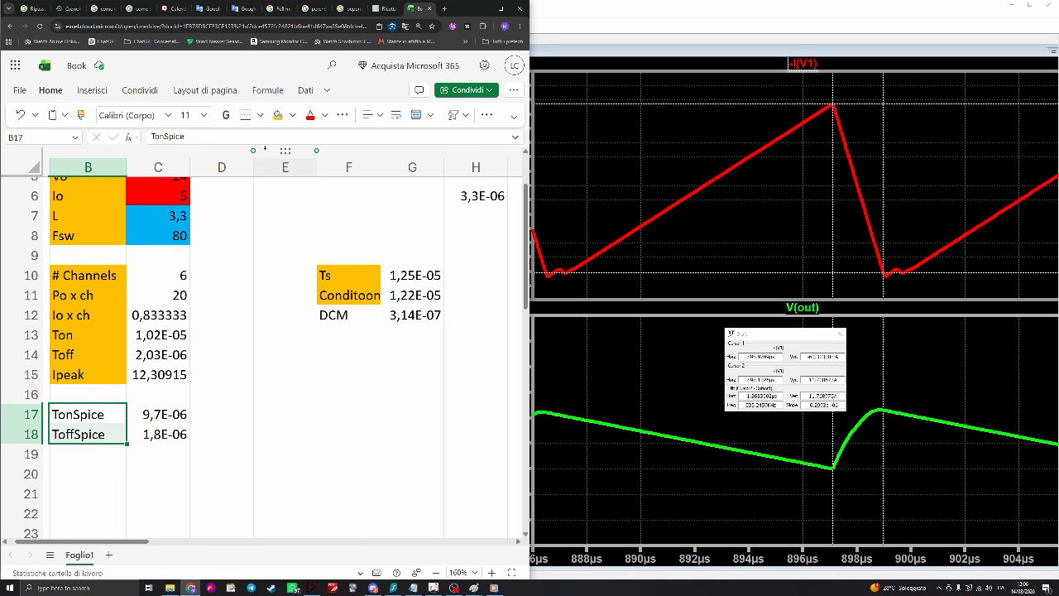
Compare the calculated Ton and Toff in C13:C14 with the TonSpice and ToffSpice values in rows 17 and 18
{"action": "left_click_drag", "start_coordinate": [157, 334], "coordinate": [157, 354]}
{"action": "scroll", "coordinate": [200, 398], "scroll_direction": "up", "scroll_amount": 2}
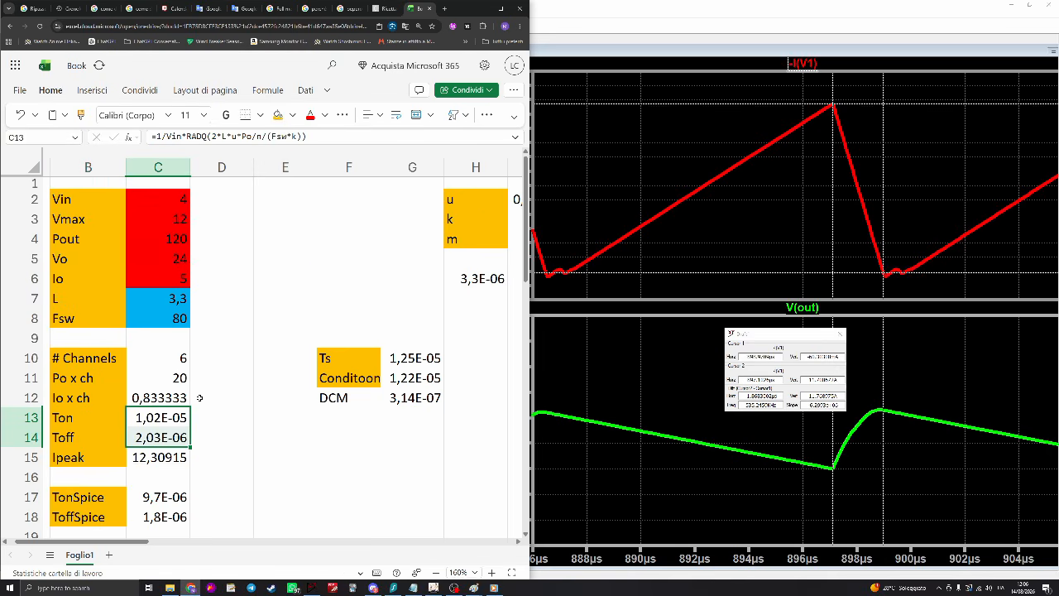
{"action": "scroll", "coordinate": [215, 366], "scroll_direction": "down", "scroll_amount": 2}
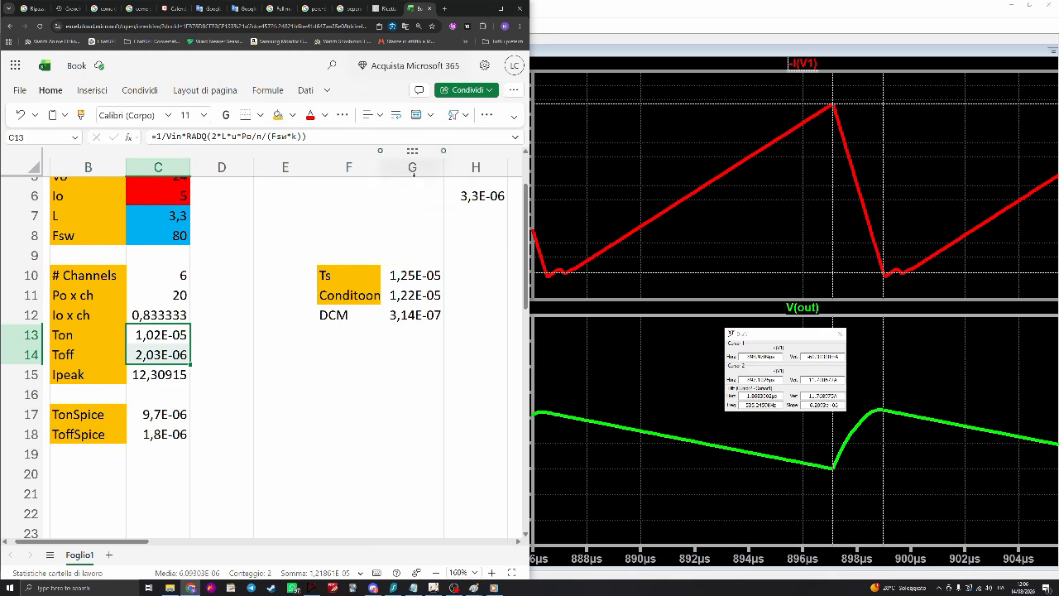
{"action": "scroll", "coordinate": [350, 301], "scroll_direction": "up", "scroll_amount": 2}
{"action": "scroll", "coordinate": [323, 339], "scroll_direction": "down", "scroll_amount": 2}
{"action": "scroll", "coordinate": [323, 339], "scroll_direction": "up", "scroll_amount": 2}
{"action": "scroll", "coordinate": [296, 370], "scroll_direction": "down", "scroll_amount": 3}
{"action": "scroll", "coordinate": [296, 370], "scroll_direction": "up", "scroll_amount": 3}
{"action": "scroll", "coordinate": [296, 370], "scroll_direction": "down", "scroll_amount": 2}
{"action": "scroll", "coordinate": [298, 367], "scroll_direction": "up", "scroll_amount": 2}
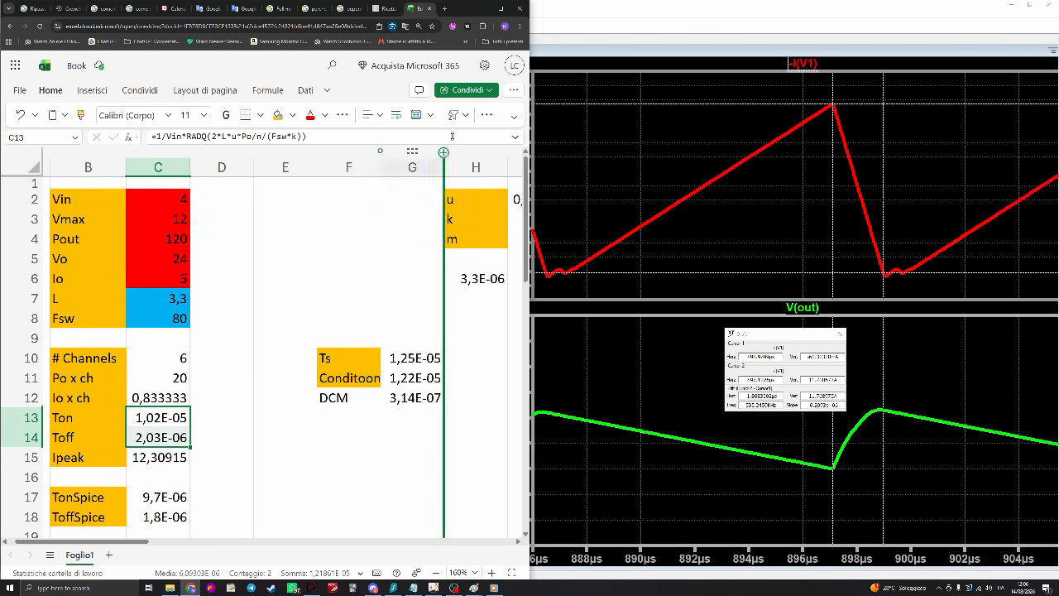
{"action": "scroll", "coordinate": [350, 289], "scroll_direction": "down", "scroll_amount": 2}
{"action": "scroll", "coordinate": [338, 300], "scroll_direction": "up", "scroll_amount": 2}
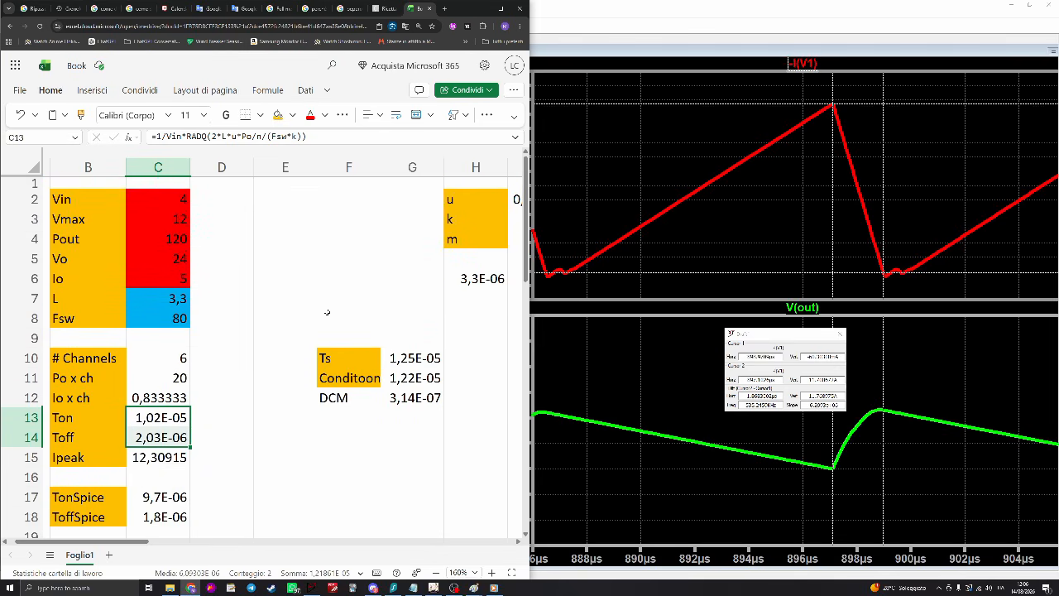
Switch to LTspice, fit the waveforms to the full simulation time, and plot V(out) alone in the upper pane
{"action": "left_click", "coordinate": [478, 7]}
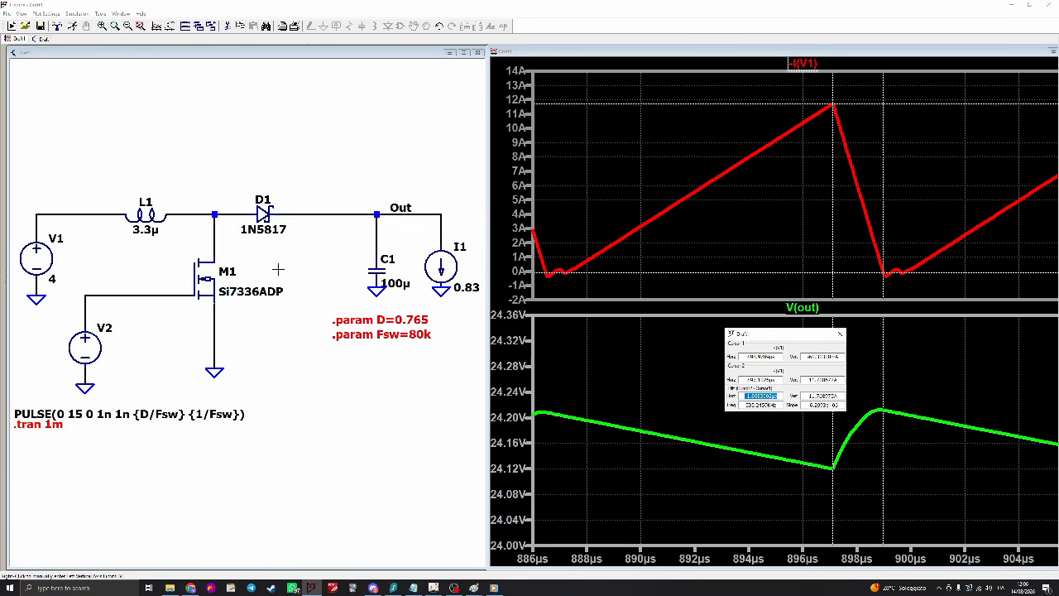
{"action": "right_click", "coordinate": [635, 264]}
{"action": "left_click", "coordinate": [643, 270]}
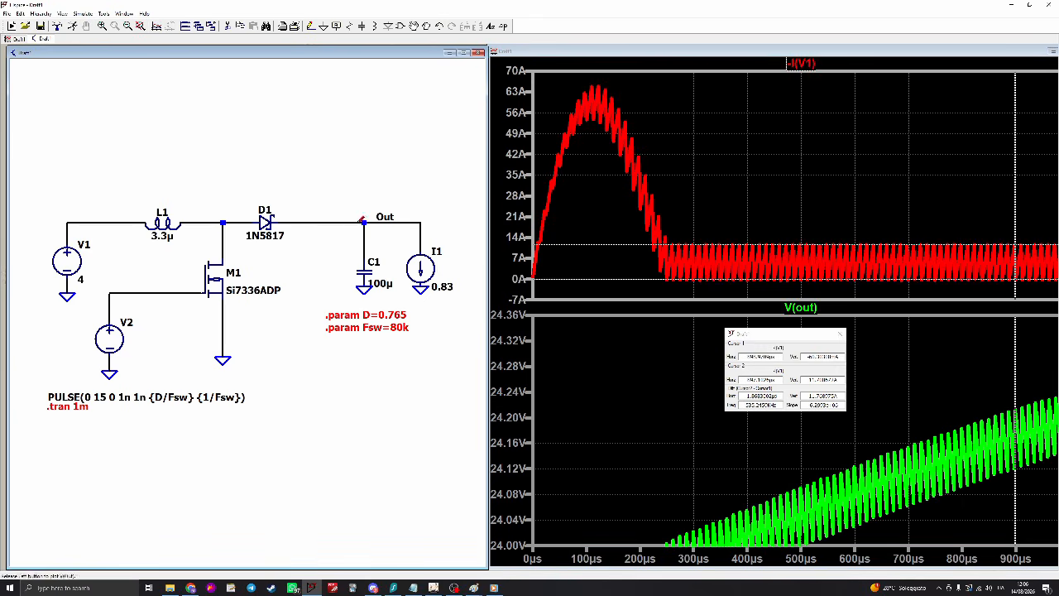
{"action": "left_click", "coordinate": [360, 220]}
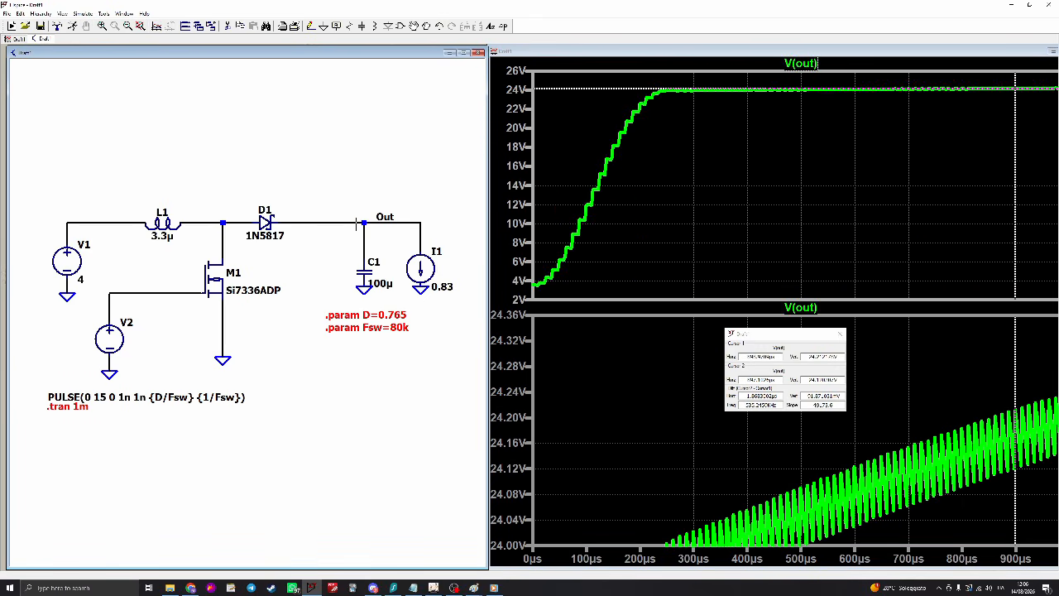
Rerun the transient simulation and fit the V(out) waveforms to the full time span
{"action": "scroll", "coordinate": [393, 257], "scroll_direction": "up", "scroll_amount": 3}
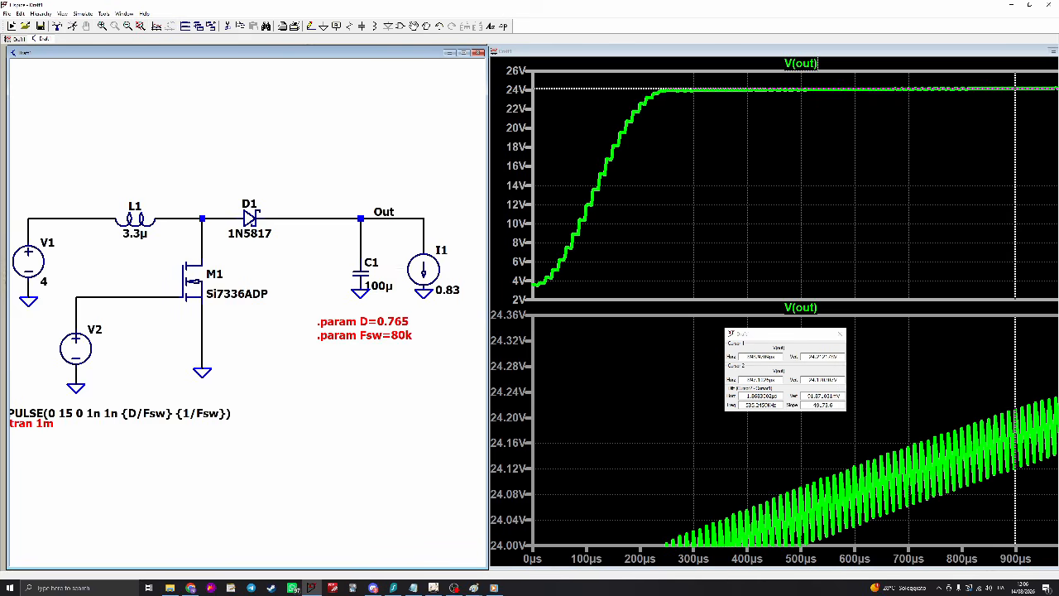
{"action": "left_click_drag", "start_coordinate": [395, 257], "coordinate": [340, 263]}
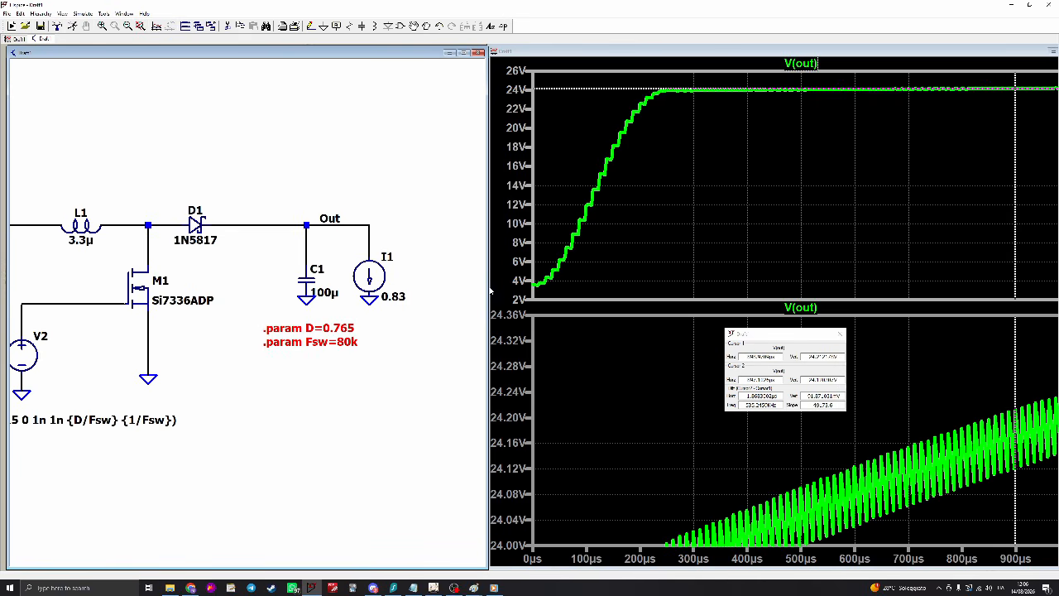
{"action": "key", "text": "alt+r"}
{"action": "right_click", "coordinate": [543, 214]}
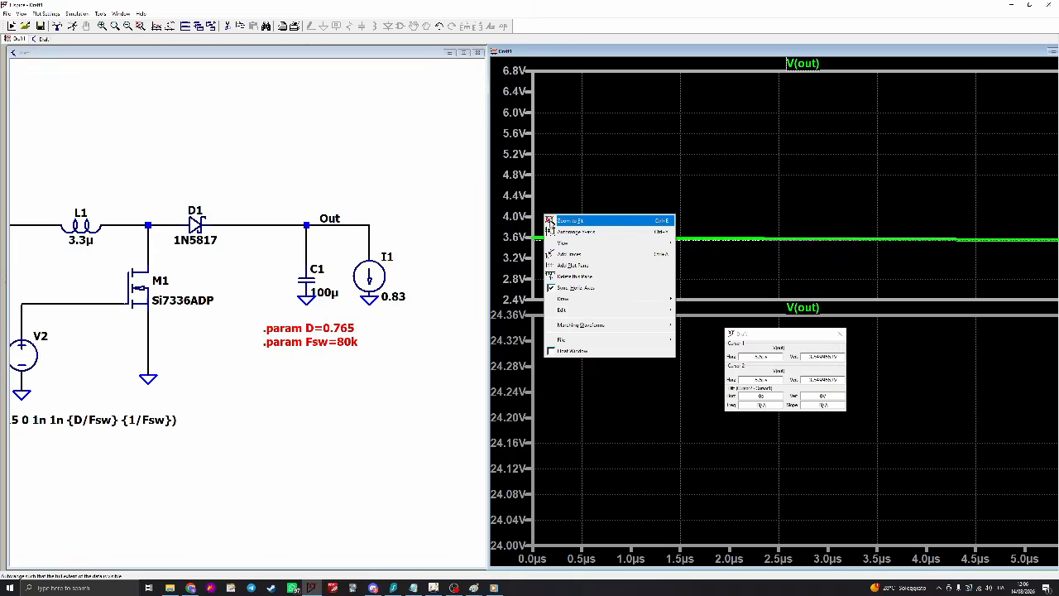
{"action": "left_click", "coordinate": [550, 221]}
{"action": "left_click_drag", "start_coordinate": [539, 295], "coordinate": [523, 265]}
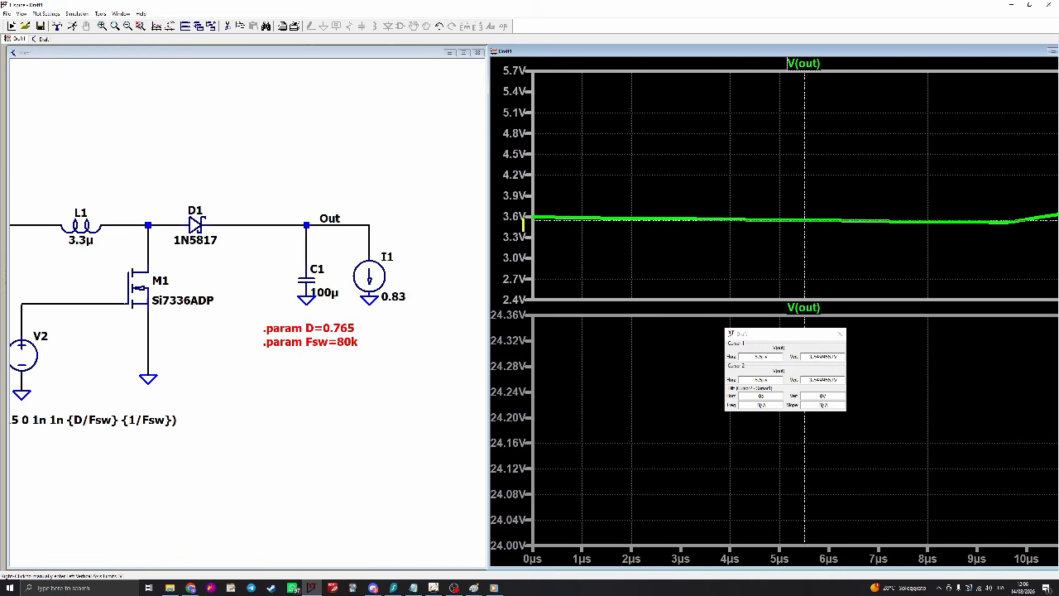
{"action": "left_click_drag", "start_coordinate": [331, 248], "coordinate": [421, 267]}
{"action": "left_click_drag", "start_coordinate": [359, 287], "coordinate": [359, 293]}
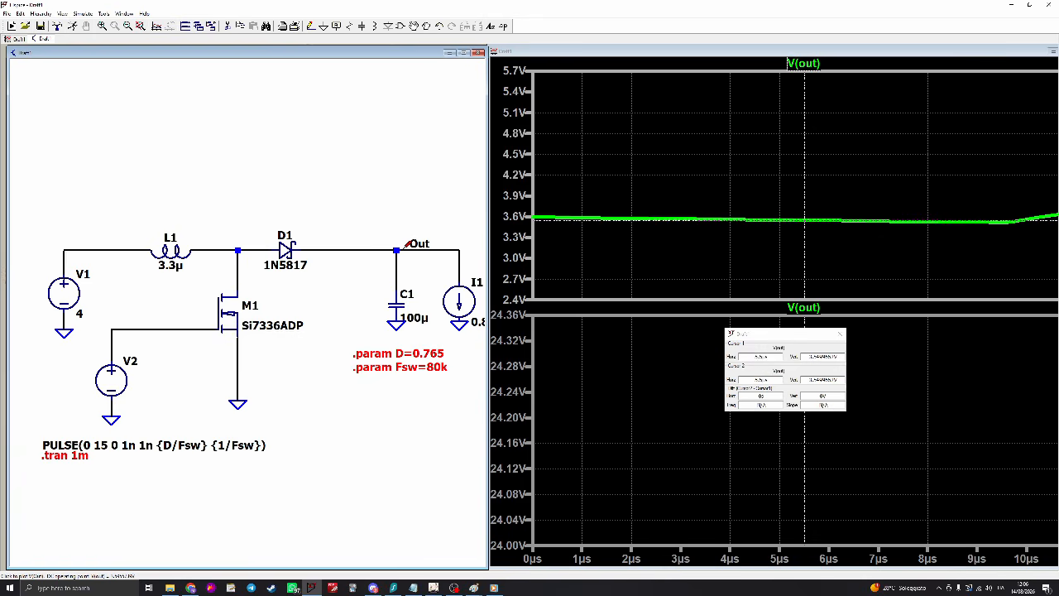
{"action": "left_click_drag", "start_coordinate": [381, 248], "coordinate": [228, 256]}
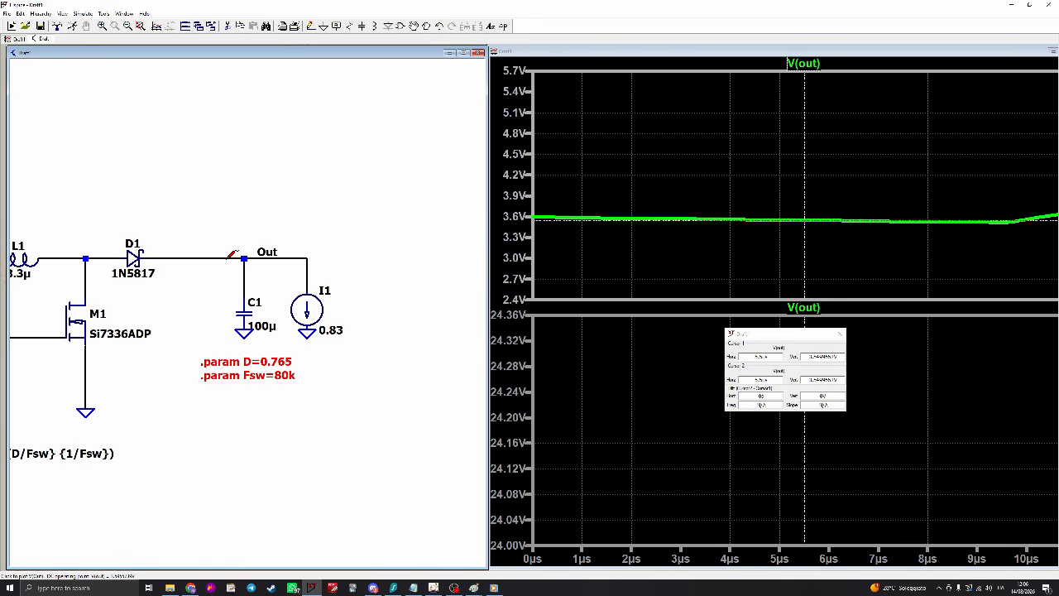
{"action": "right_click", "coordinate": [577, 237]}
{"action": "left_click", "coordinate": [595, 244]}
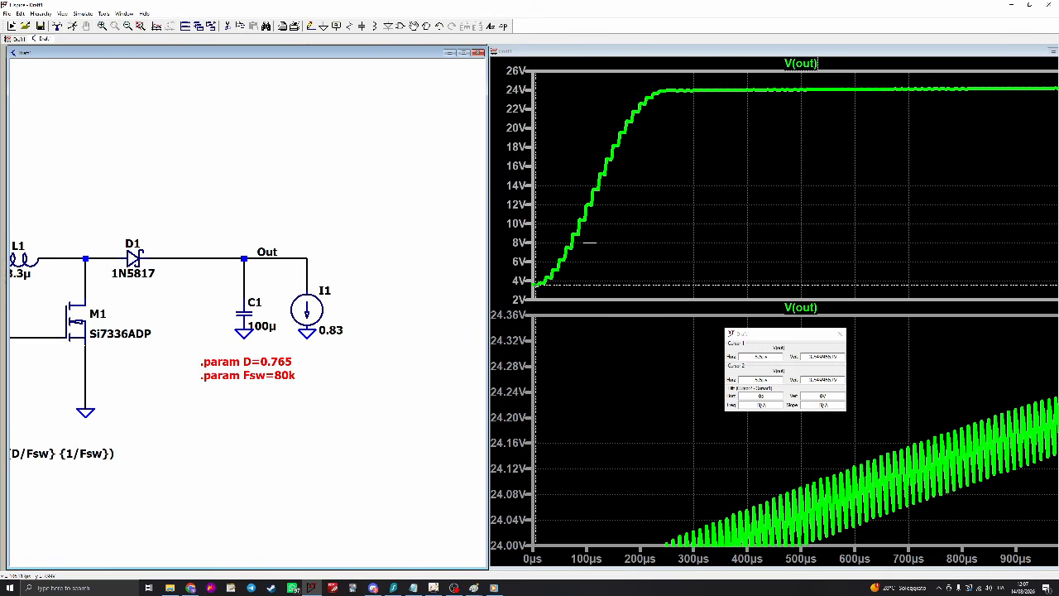
{"action": "scroll", "coordinate": [203, 339], "scroll_direction": "up", "scroll_amount": 1}
{"action": "mouse_move", "coordinate": [158, 337]}
{"action": "left_mouse_down"}
{"action": "mouse_move", "coordinate": [338, 291]}
{"action": "mouse_move", "coordinate": [175, 349]}
{"action": "left_mouse_up"}
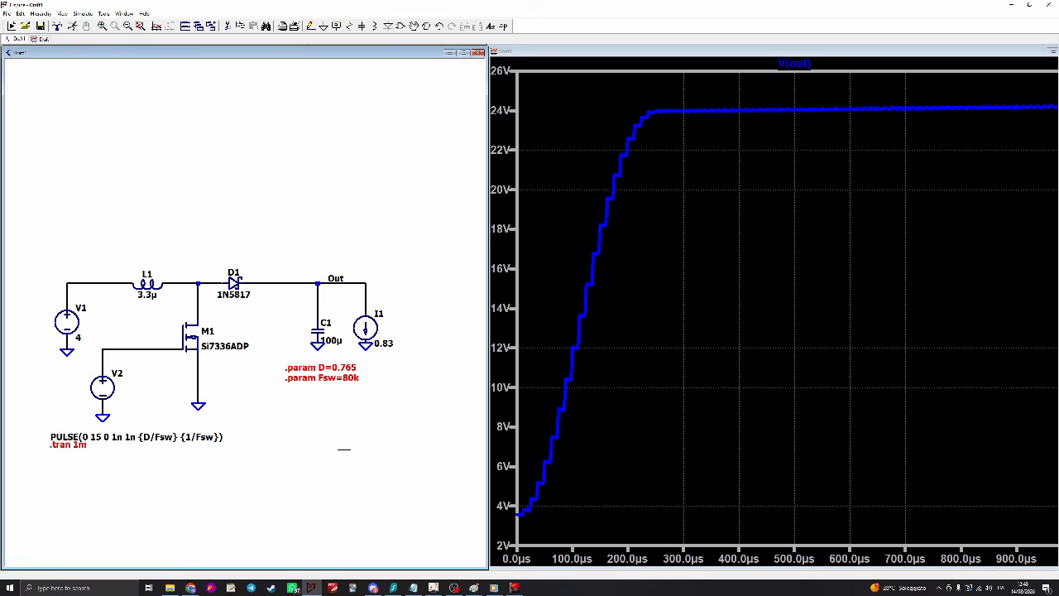
Switch to the Excel workbook to review the converter sizing table and Spice timing rows, and return to LTspice
{"action": "left_click", "coordinate": [190, 588]}
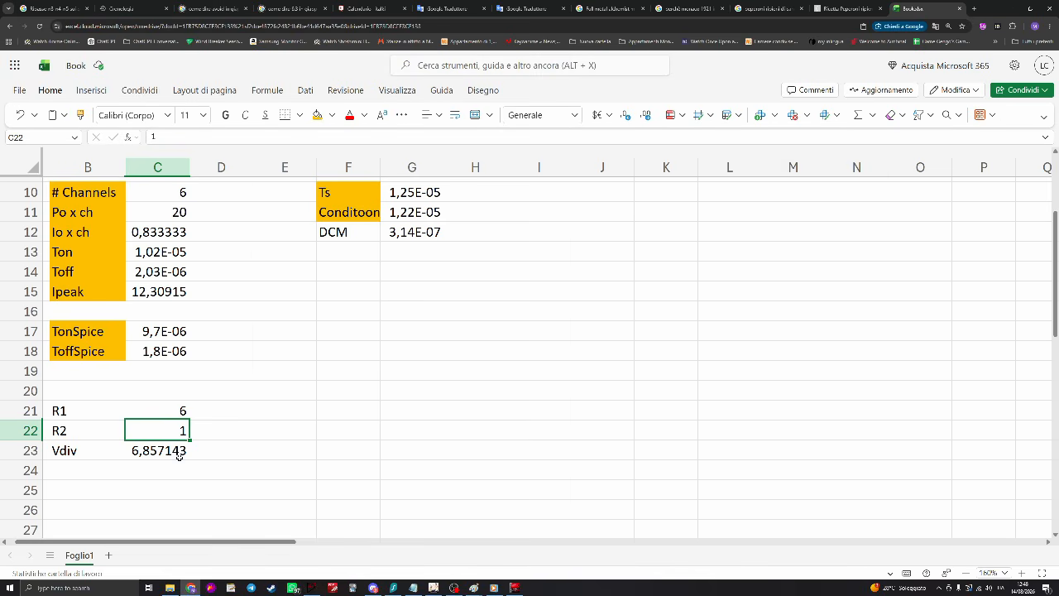
{"action": "left_click", "coordinate": [85, 414]}
{"action": "scroll", "coordinate": [95, 433], "scroll_direction": "up", "scroll_amount": 3}
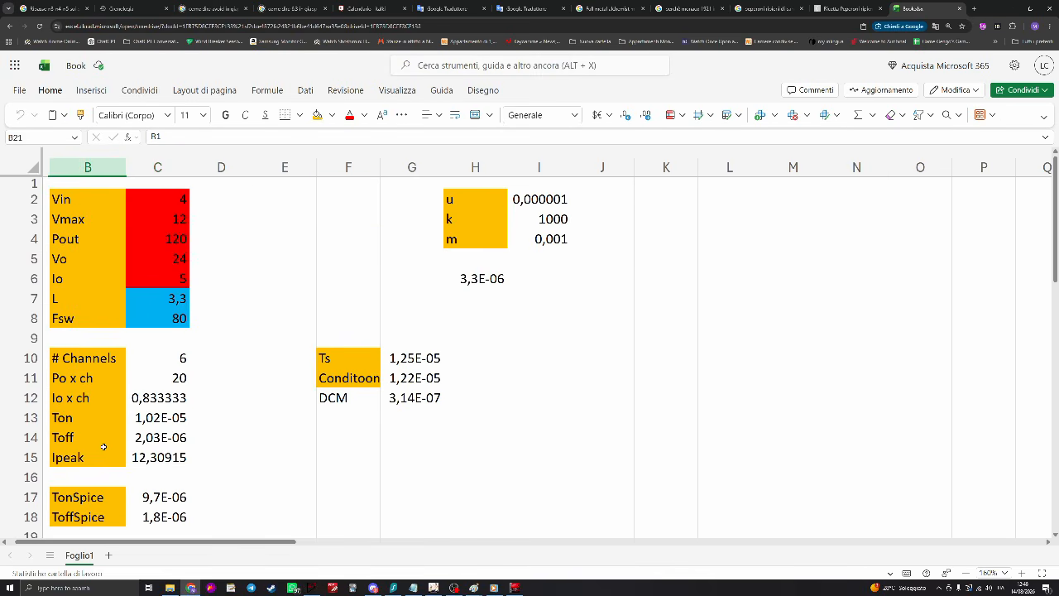
{"action": "left_click", "coordinate": [190, 588]}
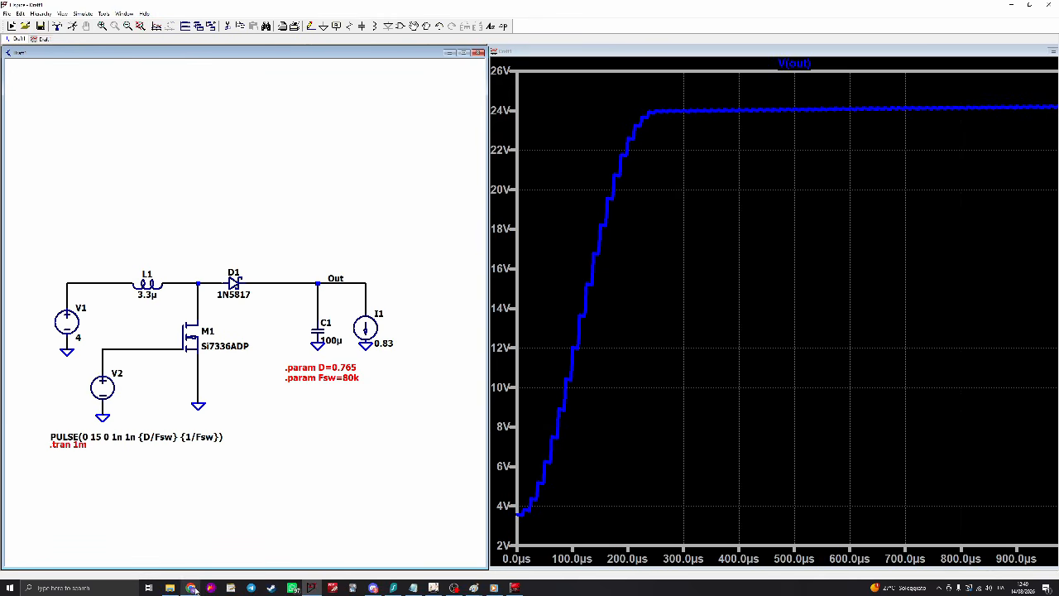
{"action": "left_click", "coordinate": [190, 587]}
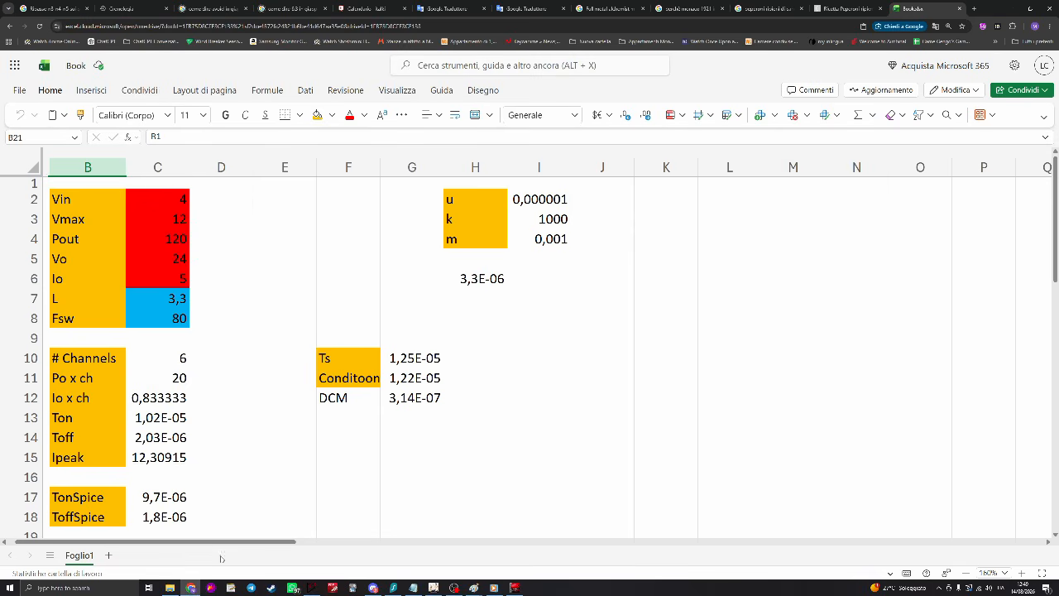
{"action": "left_click", "coordinate": [191, 587]}
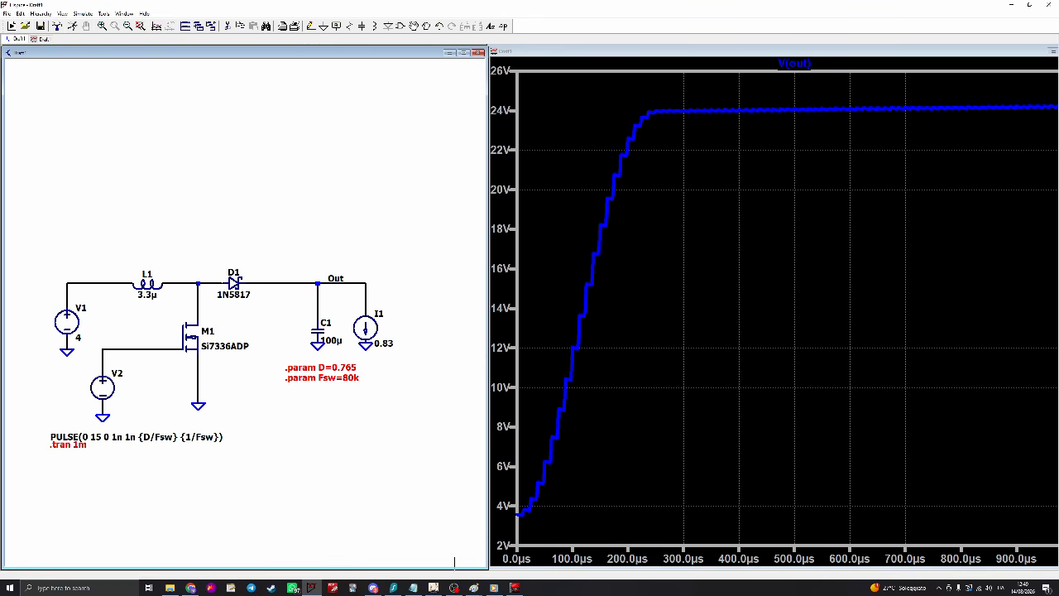
{"action": "left_click", "coordinate": [453, 586]}
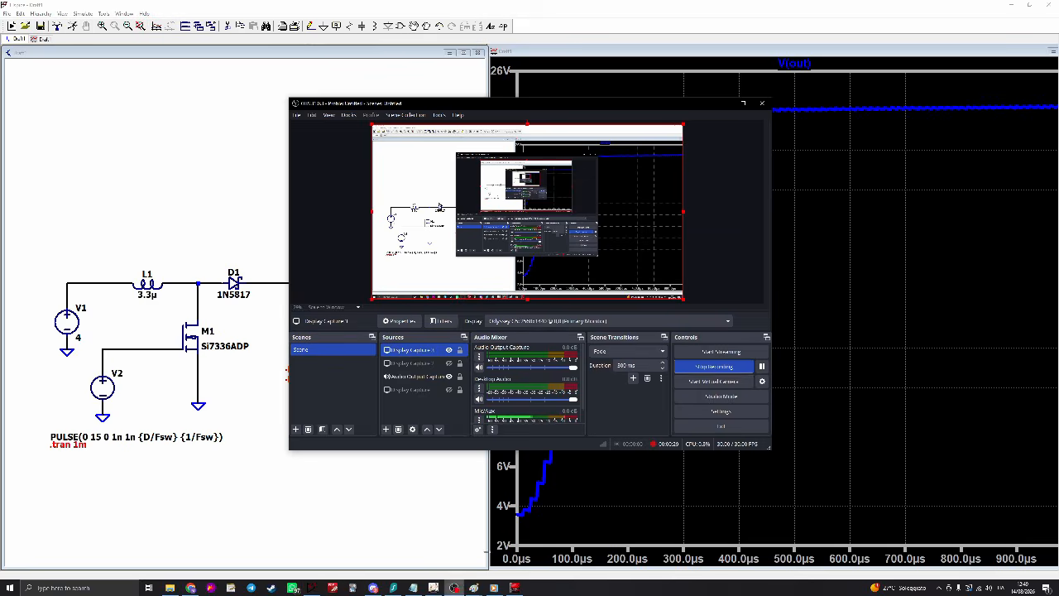